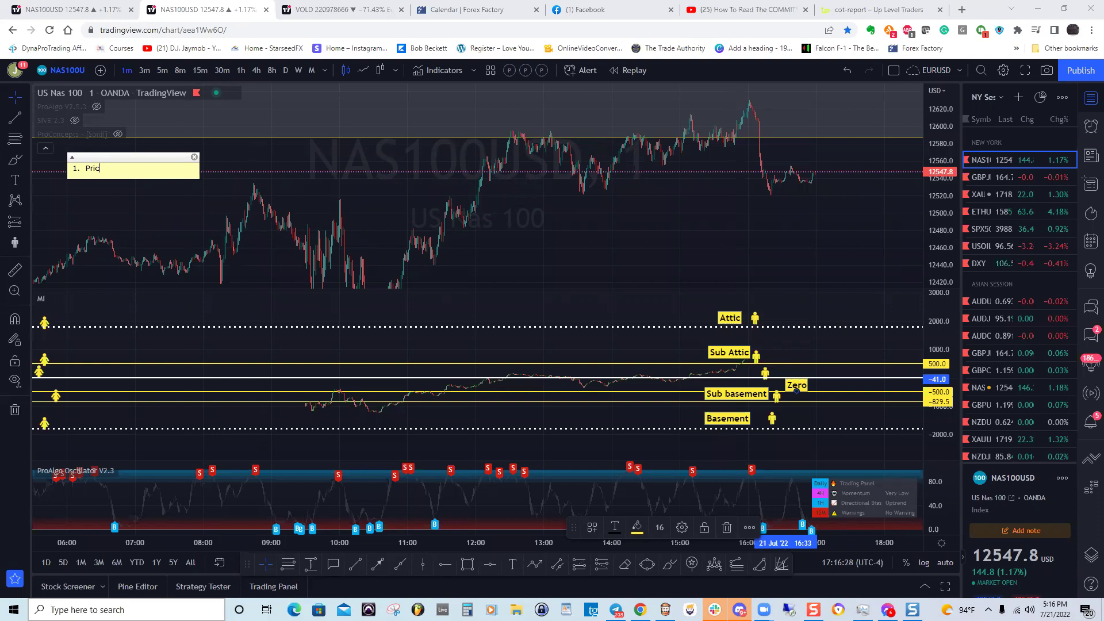
Complete the note's first line as "Price opens +1800" and add a second line reading "2. Price opens 0-500"
{"action": "type", "text": "+1800"}
{"action": "key", "text": "Return"}
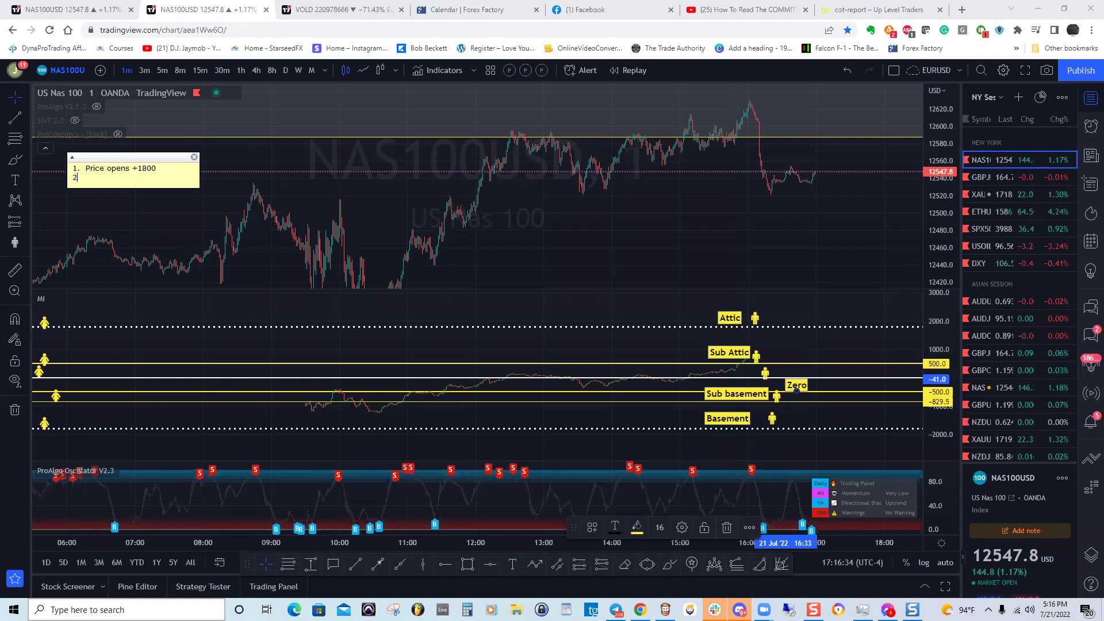
{"action": "type", "text": "2"}
{"action": "type", "text": "Price"}
{"action": "key", "text": "BackSpace"}
{"action": "key", "text": "BackSpace"}
{"action": "key", "text": "BackSpace"}
{"action": "type", "text": "ice opens"}
{"action": "type", "text": "0-500"}
{"action": "key", "text": "Return"}
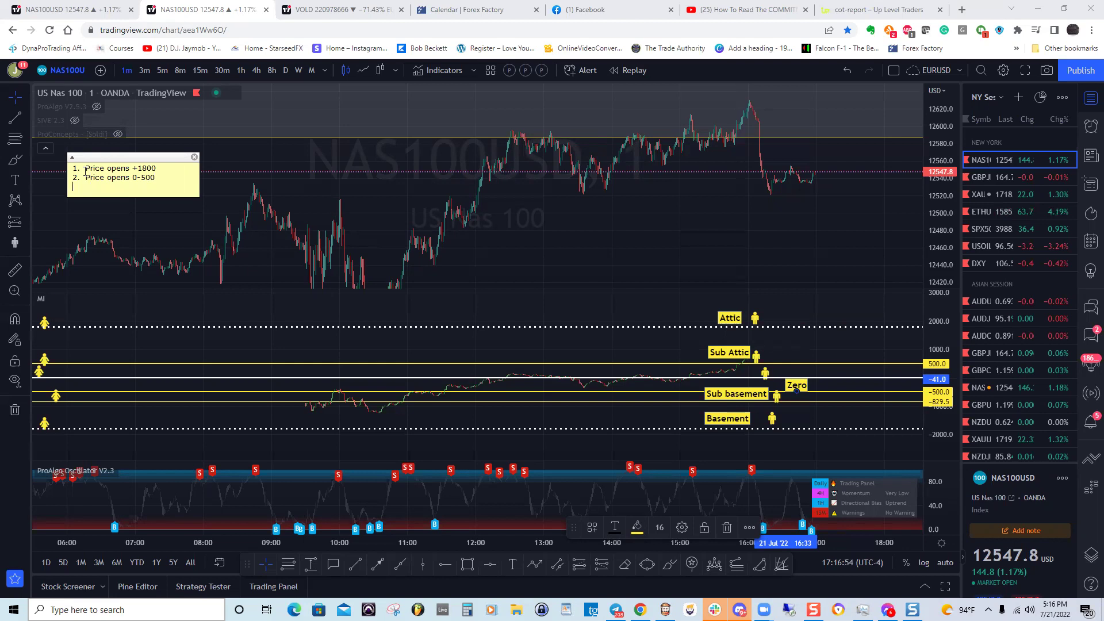
Add a third note line "3. Price opens 0" and begin a fourth with "4. Price opens"
{"action": "type", "text": "3. Price opens"}
{"action": "type", "text": "0"}
{"action": "key", "text": "Return"}
{"action": "type", "text": "4. "}
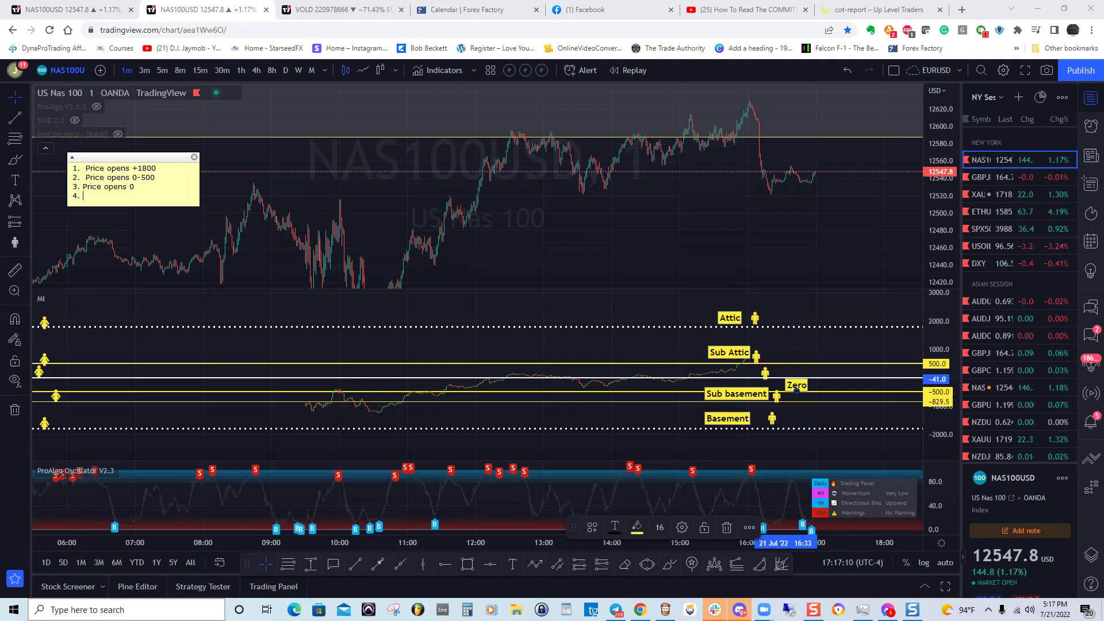
{"action": "type", "text": "Price opens"}
{"action": "mouse_move", "coordinate": [153, 178]}
{"action": "left_mouse_down"}
{"action": "mouse_move", "coordinate": [123, 178]}
{"action": "mouse_move", "coordinate": [132, 179]}
{"action": "left_mouse_up"}
{"action": "key", "text": "BackSpace"}
{"action": "type", "text": "500"}
{"action": "type", "text": "-0"}
{"action": "left_click", "coordinate": [131, 196]}
{"action": "type", "text": "0-"}
{"action": "key", "text": "BackSpace"}
Replace the range in the note's second line with "0 to +500"
{"action": "left_click_drag", "start_coordinate": [157, 181], "coordinate": [131, 180]}
{"action": "type", "text": "0 to +5000"}
{"action": "key", "text": "BackSpace"}
Complete the note's fourth line with the range "-500 to 0"
{"action": "left_click", "coordinate": [151, 196]}
{"action": "type", "text": "t"}
{"action": "key", "text": "BackSpace"}
{"action": "key", "text": "BackSpace"}
{"action": "type", "text": "-55"}
{"action": "key", "text": "BackSpace"}
{"action": "key", "text": "BackSpace"}
{"action": "type", "text": "00 to 0"}
{"action": "left_click_drag", "start_coordinate": [168, 198], "coordinate": [85, 176]}
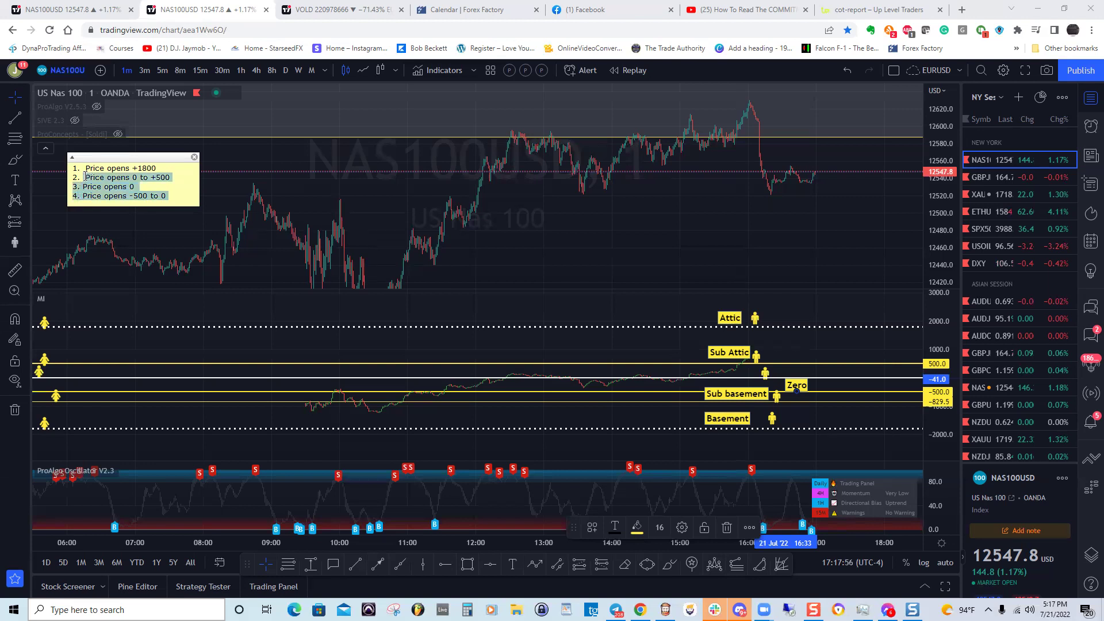
{"action": "left_click", "coordinate": [105, 196]}
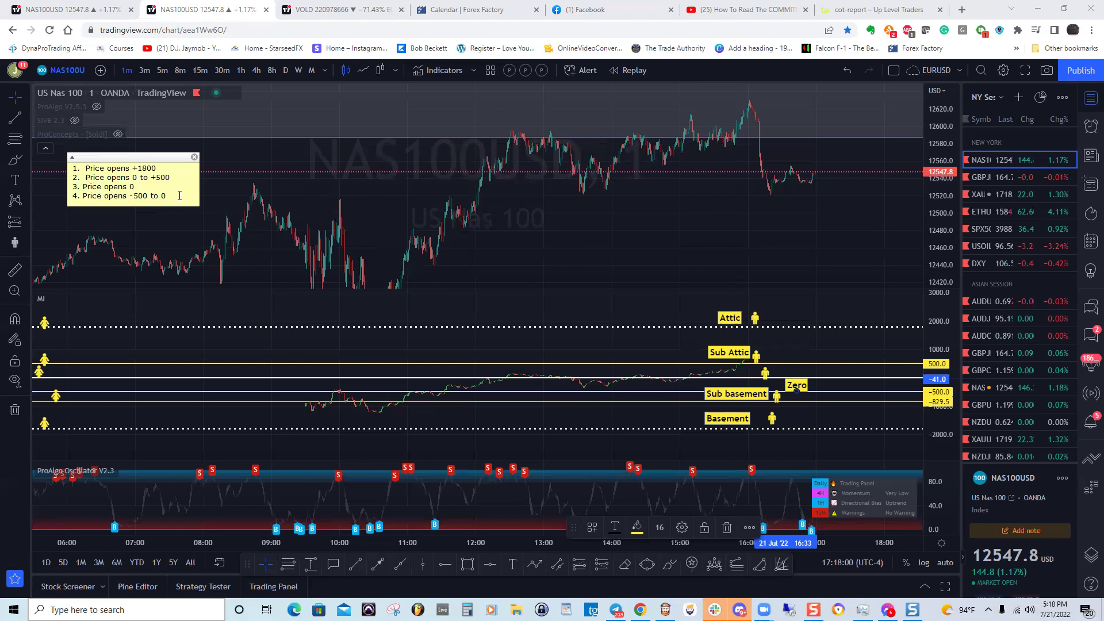
Add a fifth line to the note reading "5. Price opens -1800"
{"action": "left_click", "coordinate": [179, 195]}
{"action": "key", "text": "Return"}
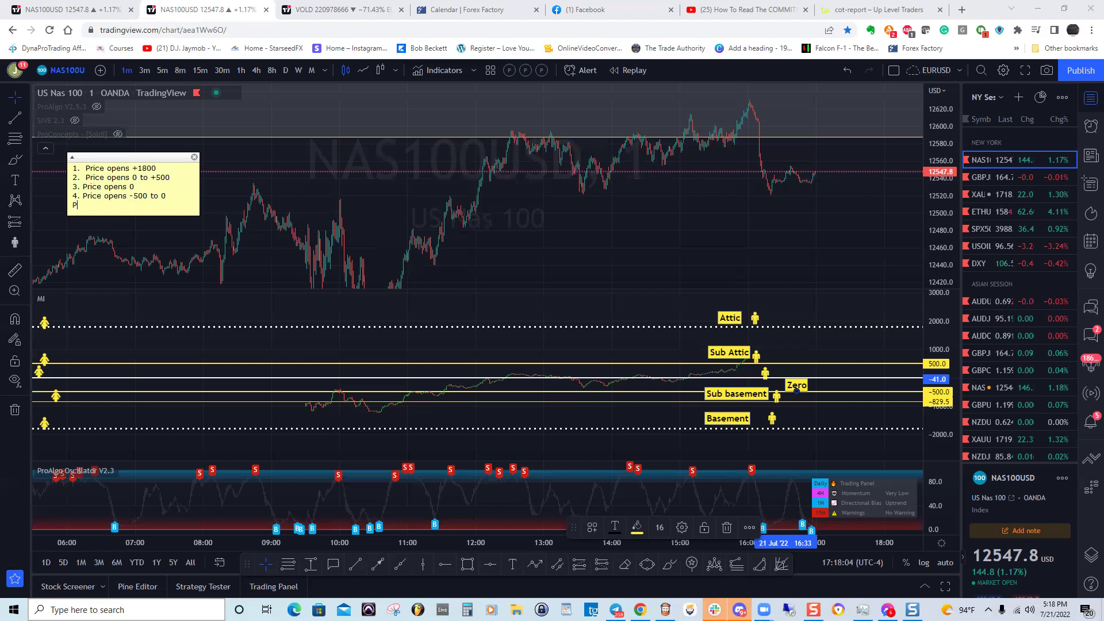
{"action": "type", "text": "5"}
{"action": "type", "text": "."}
{"action": "type", "text": " Price open"}
{"action": "type", "text": "s"}
{"action": "type", "text": " -199"}
{"action": "key", "text": "BackSpace"}
{"action": "key", "text": "BackSpace"}
{"action": "key", "text": "BackSpace"}
{"action": "type", "text": "9"}
{"action": "key", "text": "BackSpace"}
{"action": "type", "text": "1800"}
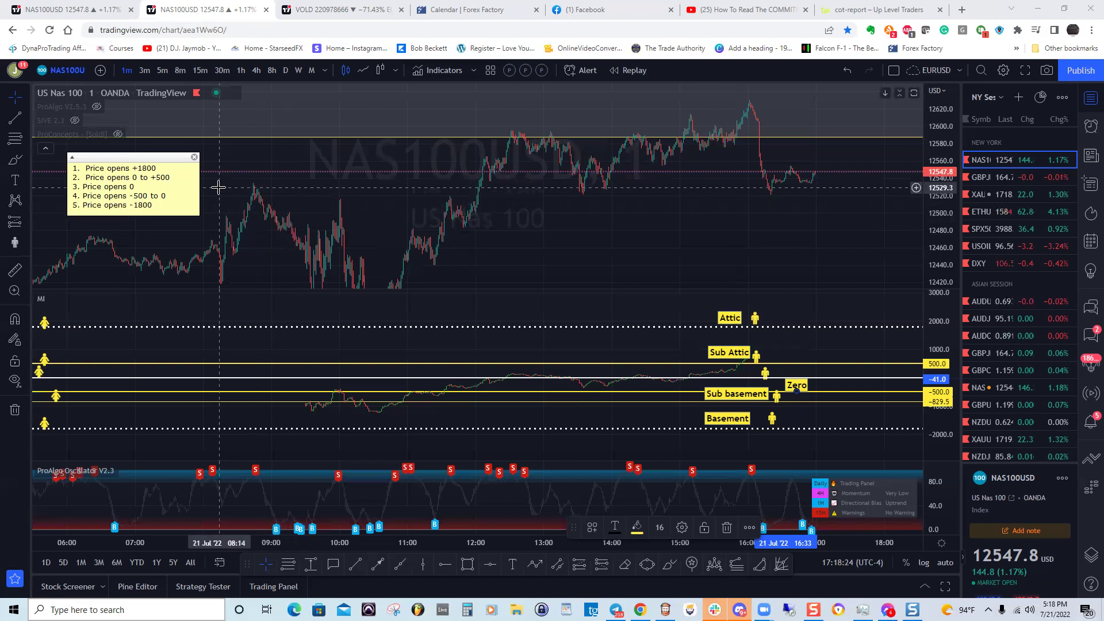
Widen the sticky note and append "- stays above Bullish" to its first line
{"action": "left_click_drag", "start_coordinate": [197, 182], "coordinate": [260, 182]}
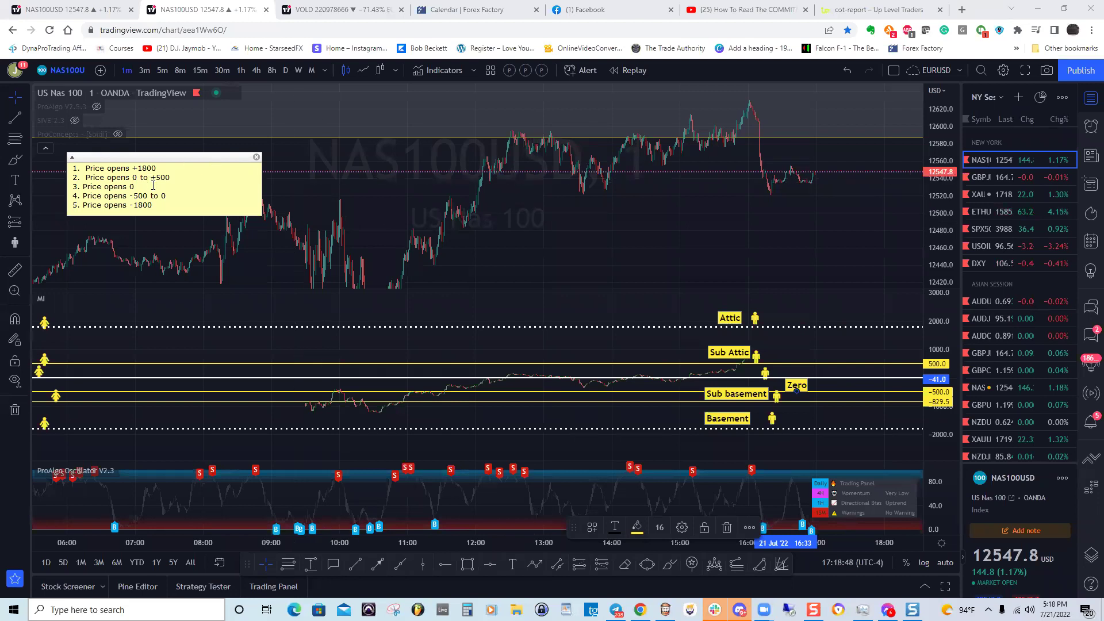
{"action": "left_click", "coordinate": [162, 165]}
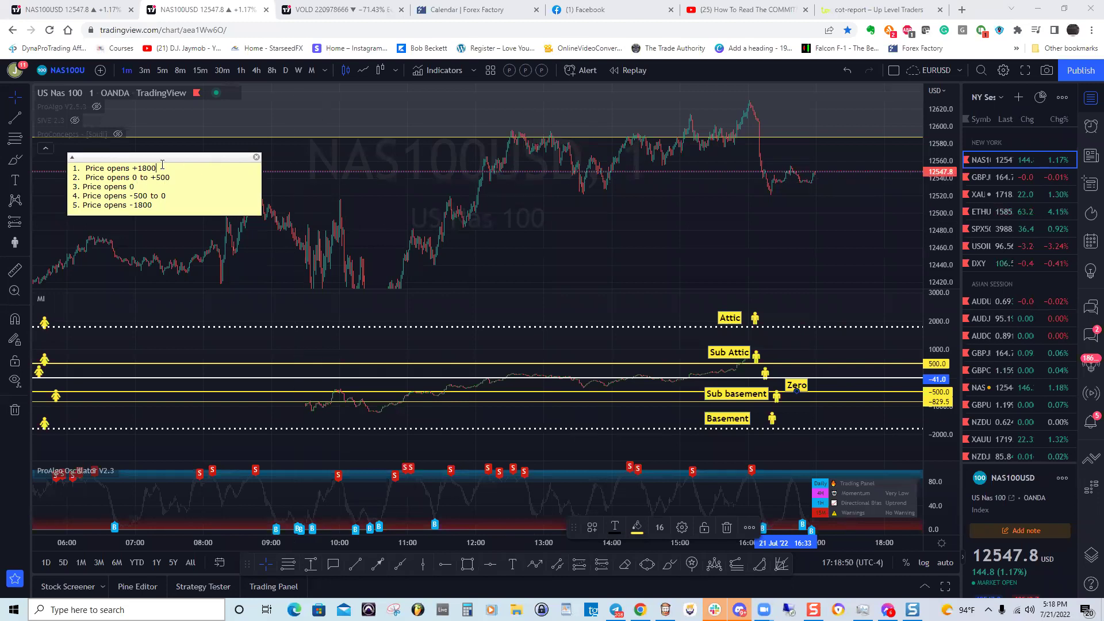
{"action": "type", "text": "- stayus"}
{"action": "key", "text": "BackSpace"}
{"action": "key", "text": "BackSpace"}
{"action": "type", "text": "s above"}
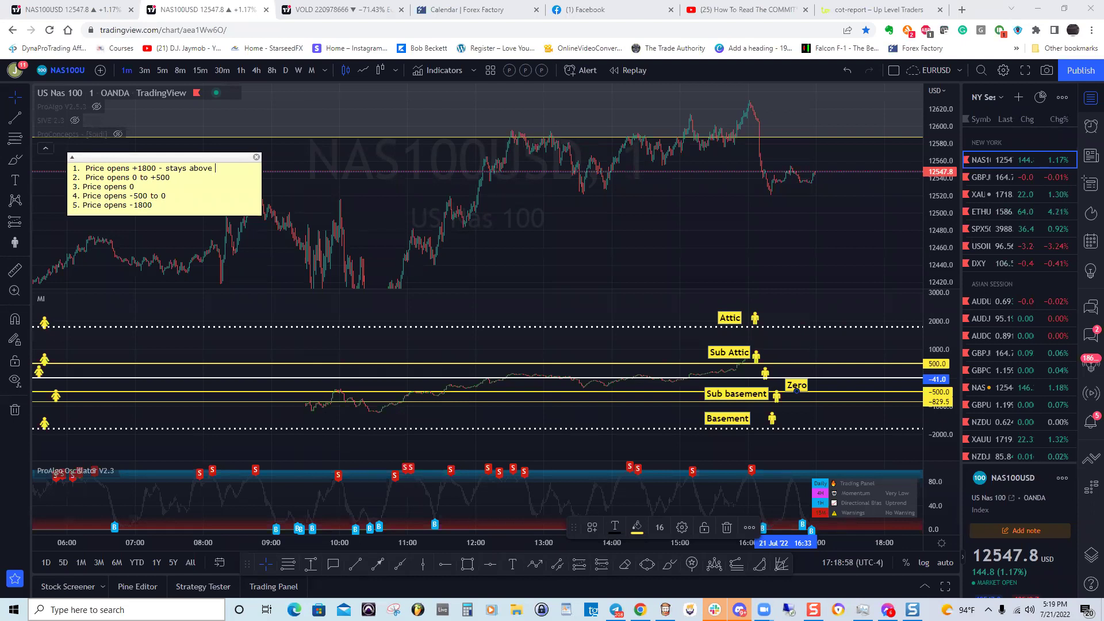
{"action": "type", "text": " Bullish"}
Append "Range first - 1min and advise" to the note's second line and widen the note to fit
{"action": "left_click", "coordinate": [176, 178]}
{"action": "type", "text": "Range fist"}
{"action": "key", "text": "BackSpace"}
{"action": "key", "text": "BackSpace"}
{"action": "type", "text": "rst"}
{"action": "left_click_drag", "start_coordinate": [262, 190], "coordinate": [361, 192]}
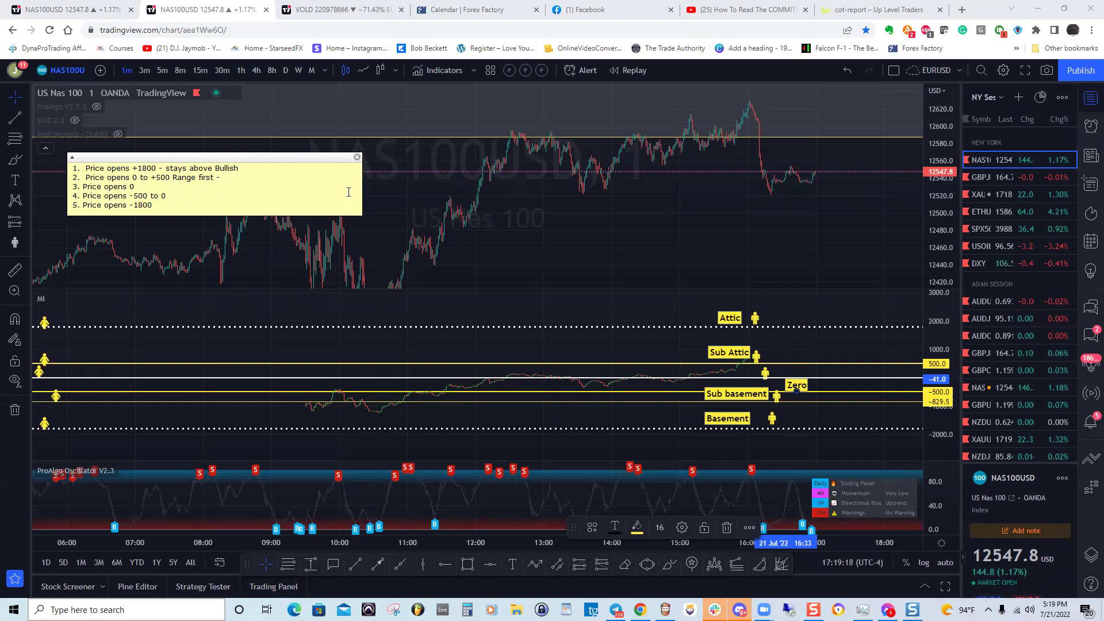
{"action": "type", "text": "1min and advise"}
Append "Range first or it may push up/down or range - 1min" to the note's third line
{"action": "left_click", "coordinate": [137, 186]}
{"action": "type", "text": "Rab"}
{"action": "key", "text": "BackSpace"}
{"action": "type", "text": "nge first or it may t"}
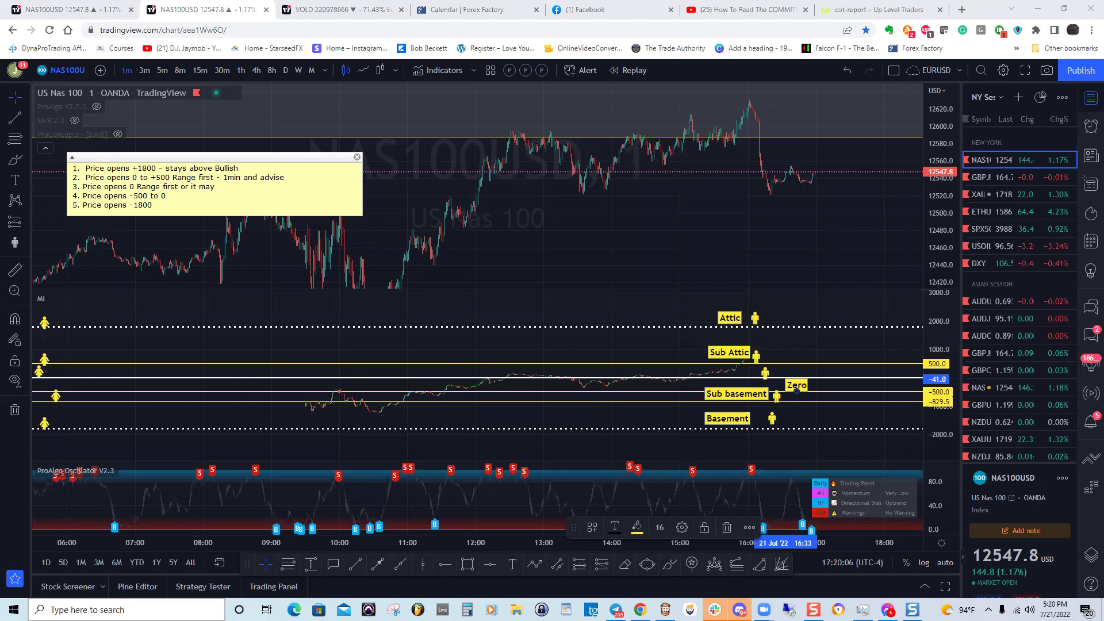
{"action": "left_click", "coordinate": [161, 202]}
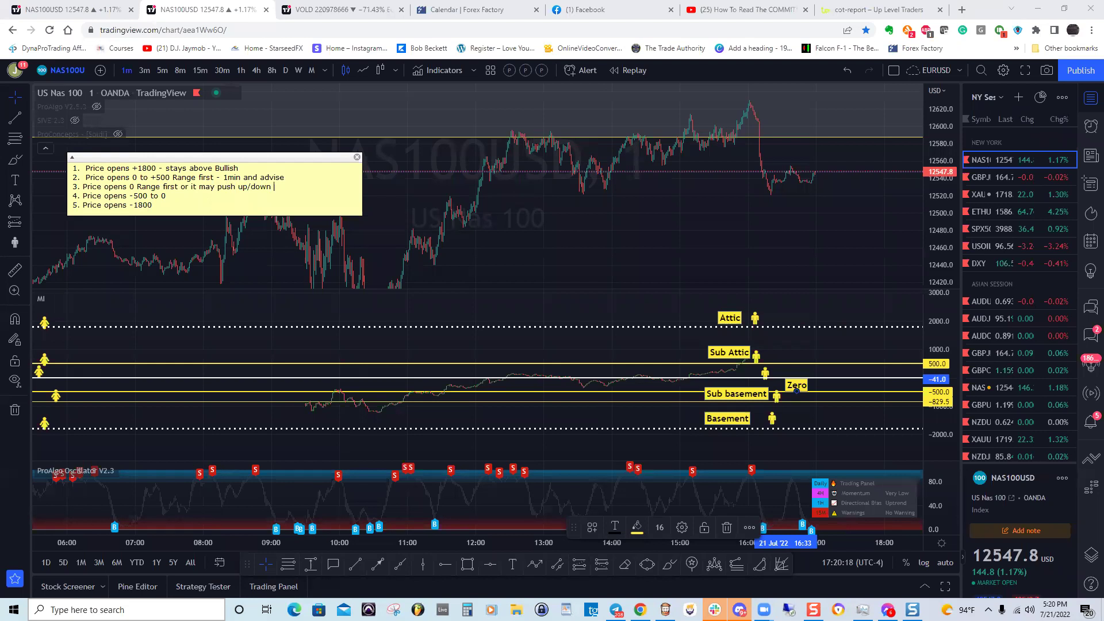
{"action": "type", "text": "range - 1min"}
Copy "Range first - 1min and advise" from the second line to the end of the fourth, without an extra blank line
{"action": "left_click_drag", "start_coordinate": [173, 180], "coordinate": [291, 174]}
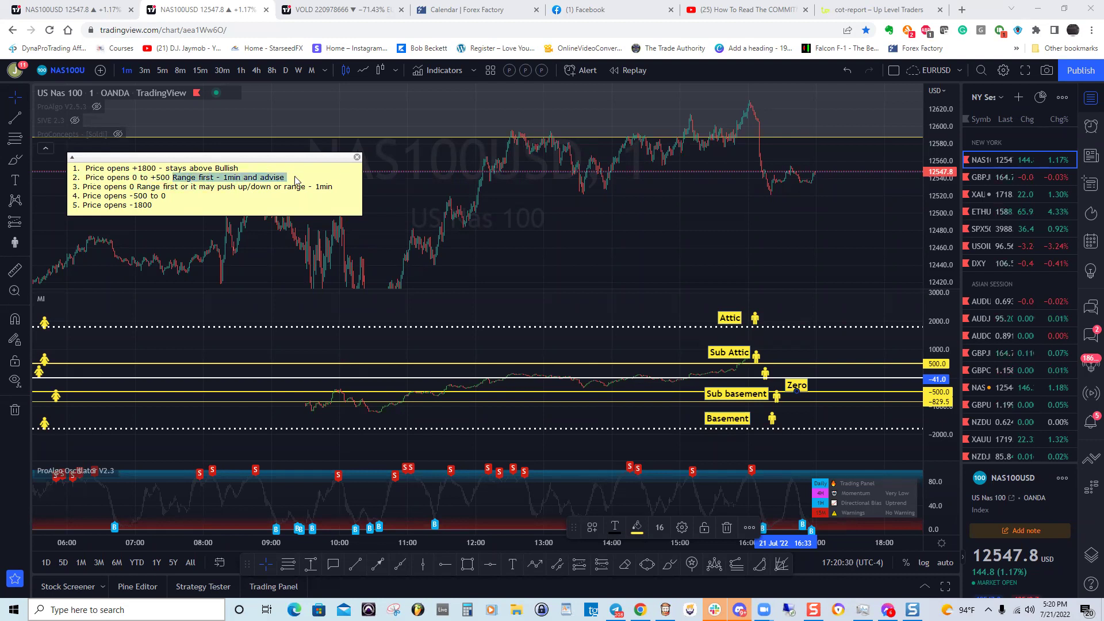
{"action": "key", "text": "ctrl+c"}
{"action": "left_click", "coordinate": [171, 196]}
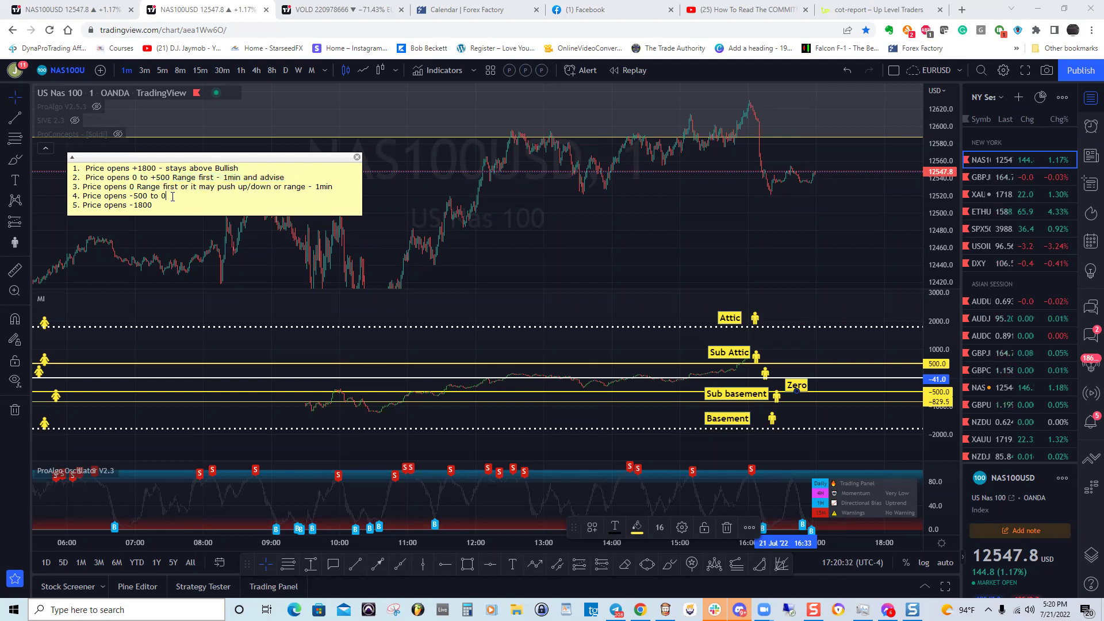
{"action": "key", "text": "ctrl+v"}
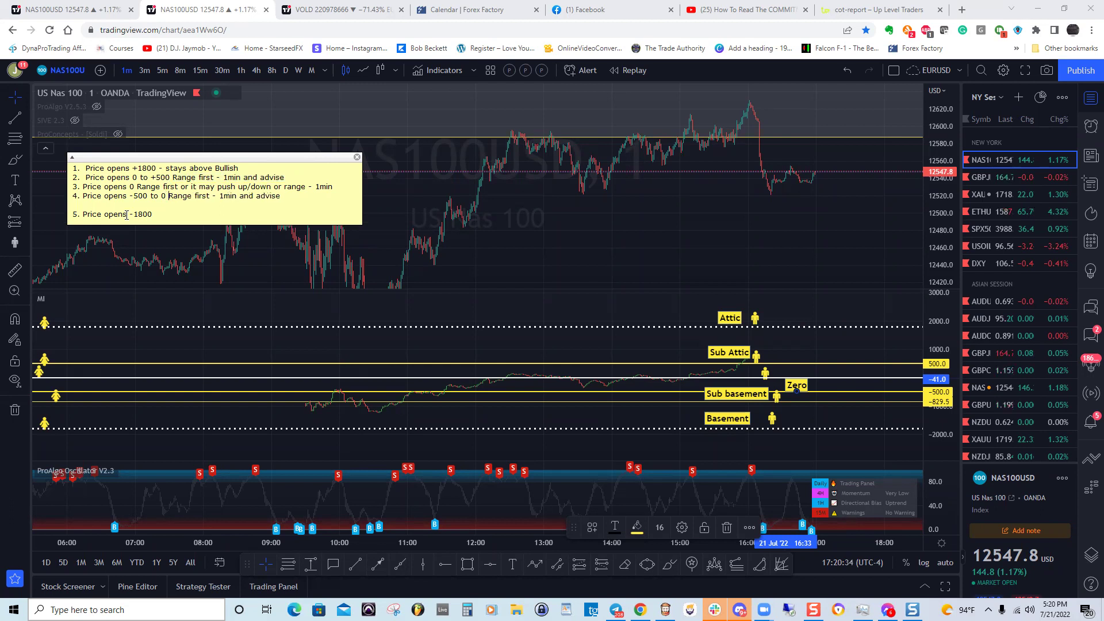
{"action": "left_click", "coordinate": [74, 214]}
{"action": "key", "text": "BackSpace"}
Append "tank and/or has to come up and maybe fill a gap" to the note's fifth line
{"action": "left_click", "coordinate": [169, 204]}
{"action": "type", "text": "tank and/or has to co"}
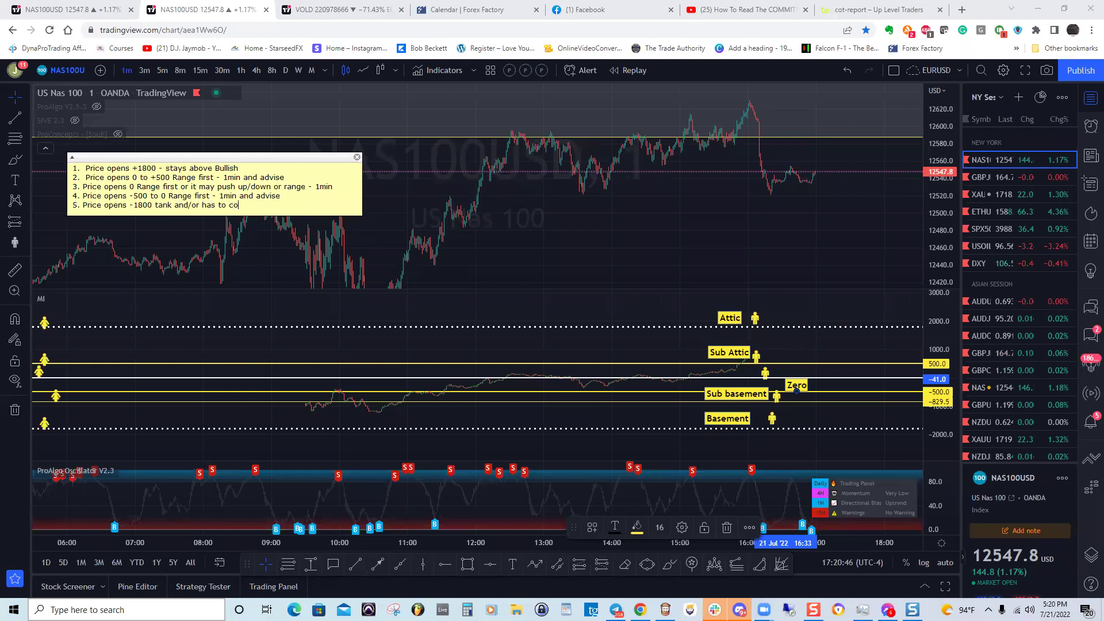
{"action": "type", "text": "me up and may"}
Append "and/or tank" to the note's first line and move the note toward the middle of the price chart
{"action": "type", "text": "and"}
{"action": "type", "text": "/or tank"}
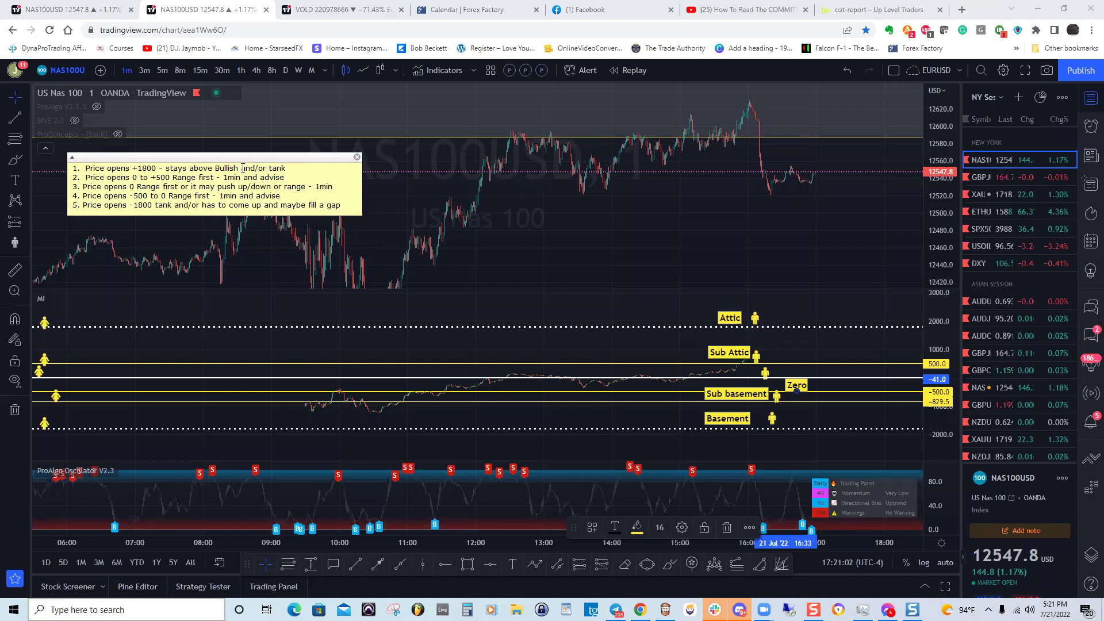
{"action": "left_click_drag", "start_coordinate": [283, 161], "coordinate": [450, 145]}
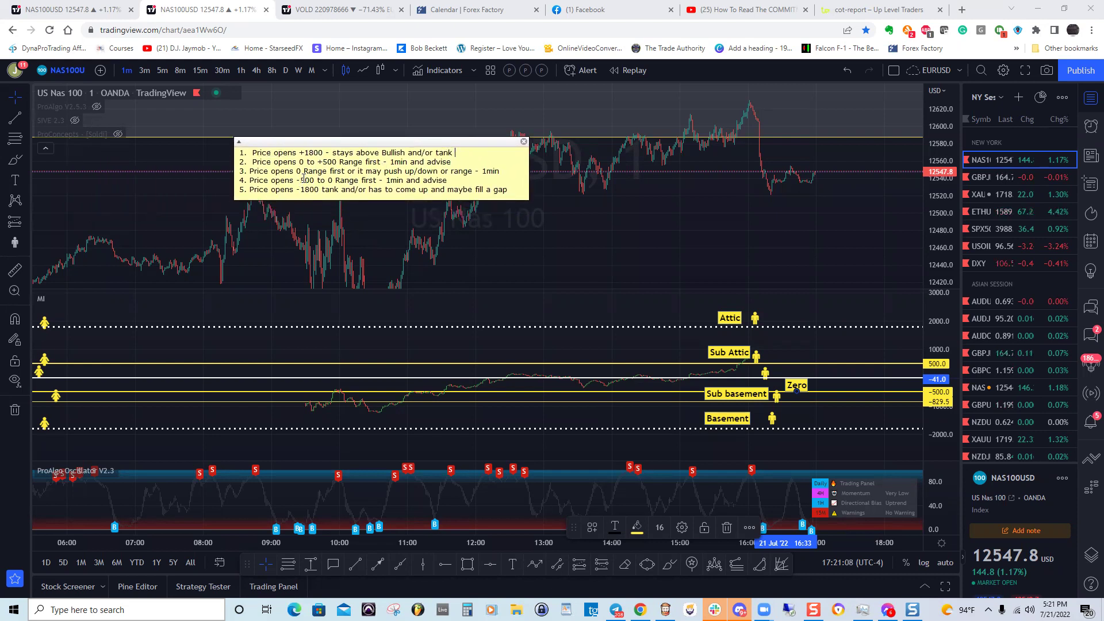
Switch the chart to the 5-minute timeframe and move the MI pane's ray below the -500 level to -775.7
{"action": "left_click", "coordinate": [557, 340]}
{"action": "left_click_drag", "start_coordinate": [557, 339], "coordinate": [519, 345]}
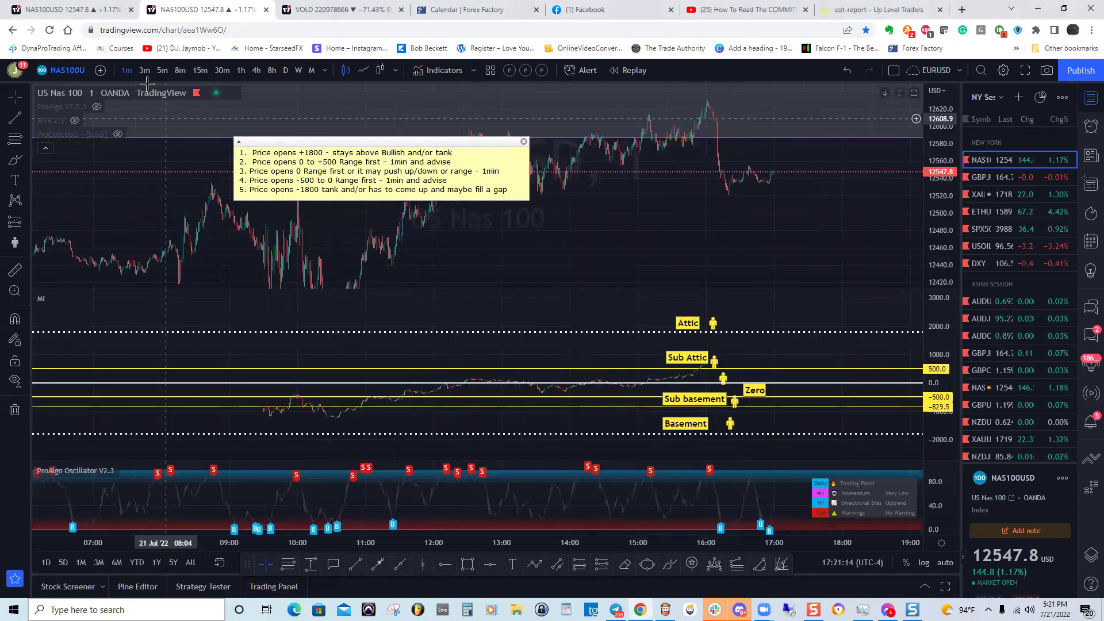
{"action": "left_click", "coordinate": [162, 74]}
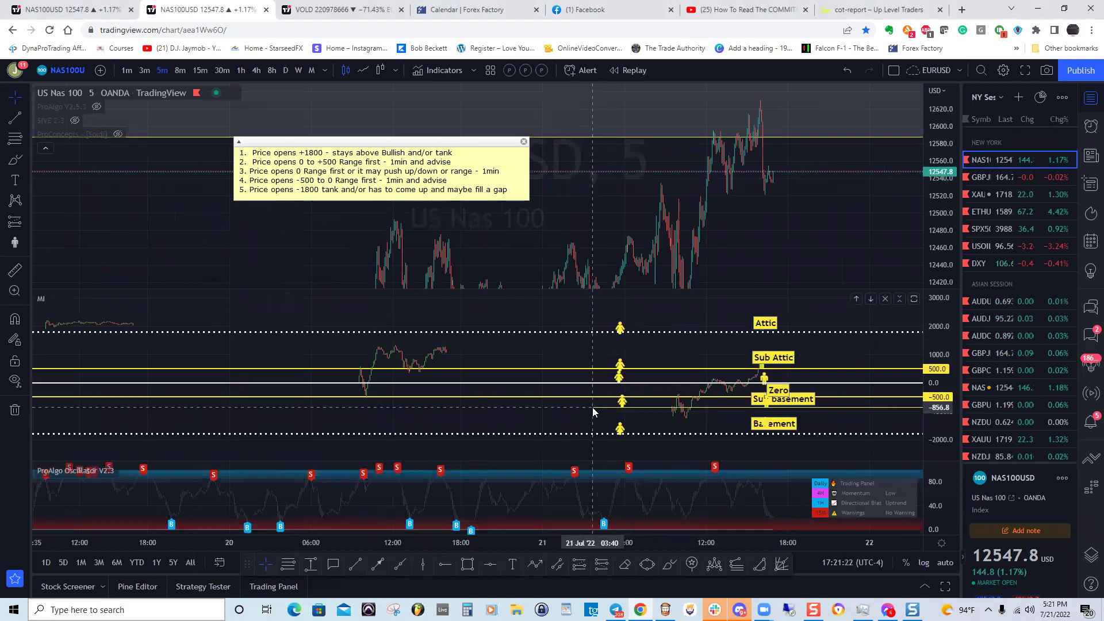
{"action": "key", "text": "alt+j"}
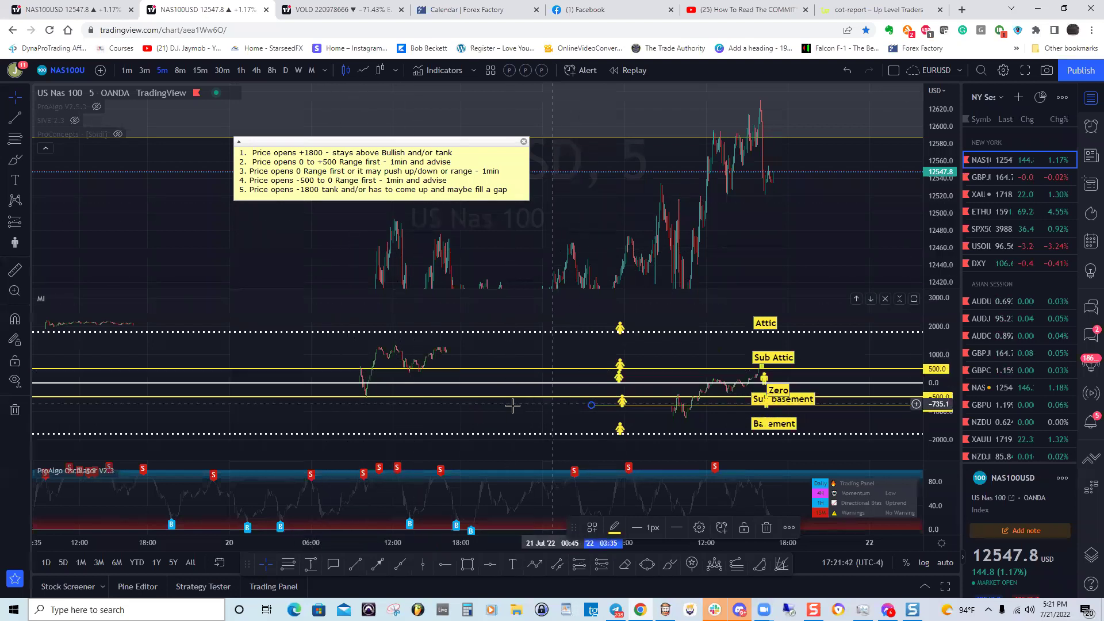
Draw a vertical line at 09:30 on 21 Jul '22, where that day's MI data begins
{"action": "mouse_move", "coordinate": [486, 527]}
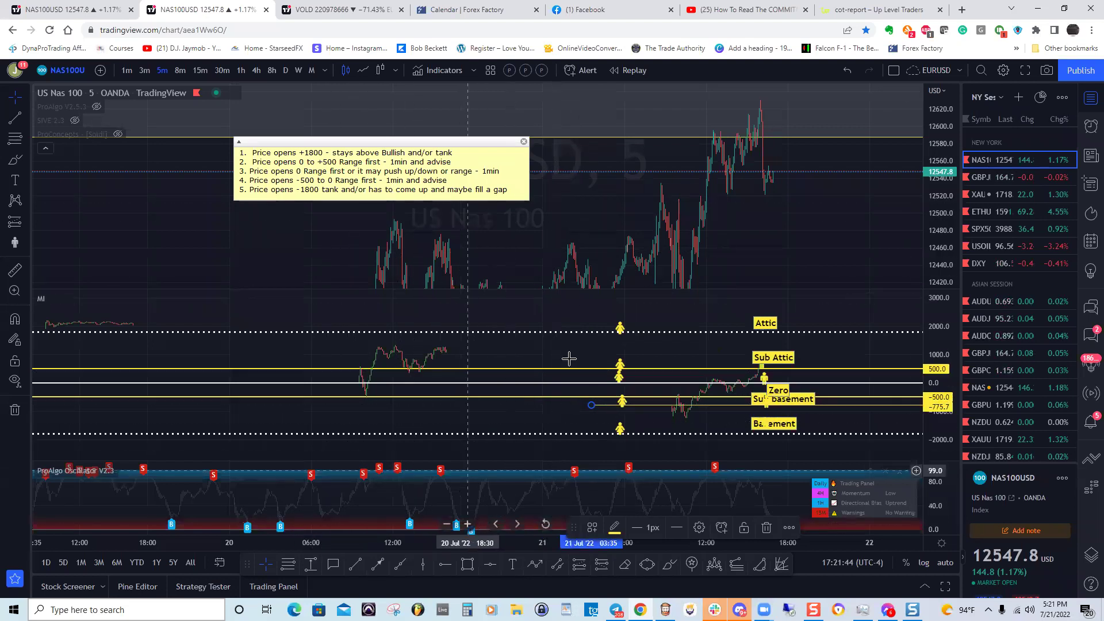
{"action": "left_click_drag", "start_coordinate": [572, 201], "coordinate": [565, 173]}
{"action": "left_click", "coordinate": [422, 564]}
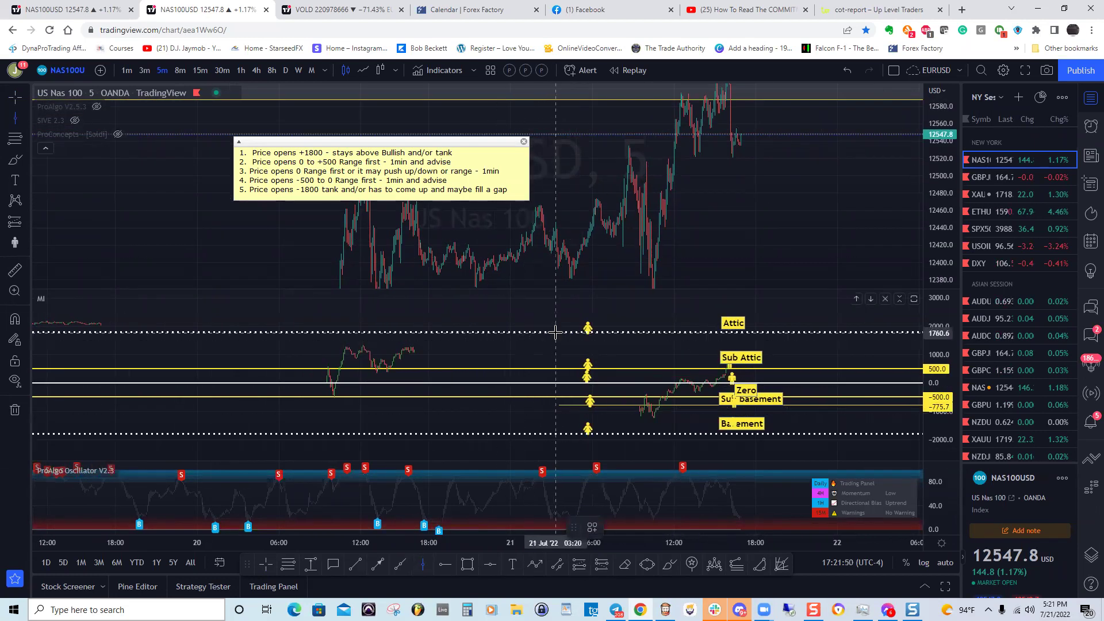
{"action": "left_click", "coordinate": [641, 337]}
Zoom in on the 21 July session and move the sticky note clear of its price candles
{"action": "left_click_drag", "start_coordinate": [611, 308], "coordinate": [550, 384]}
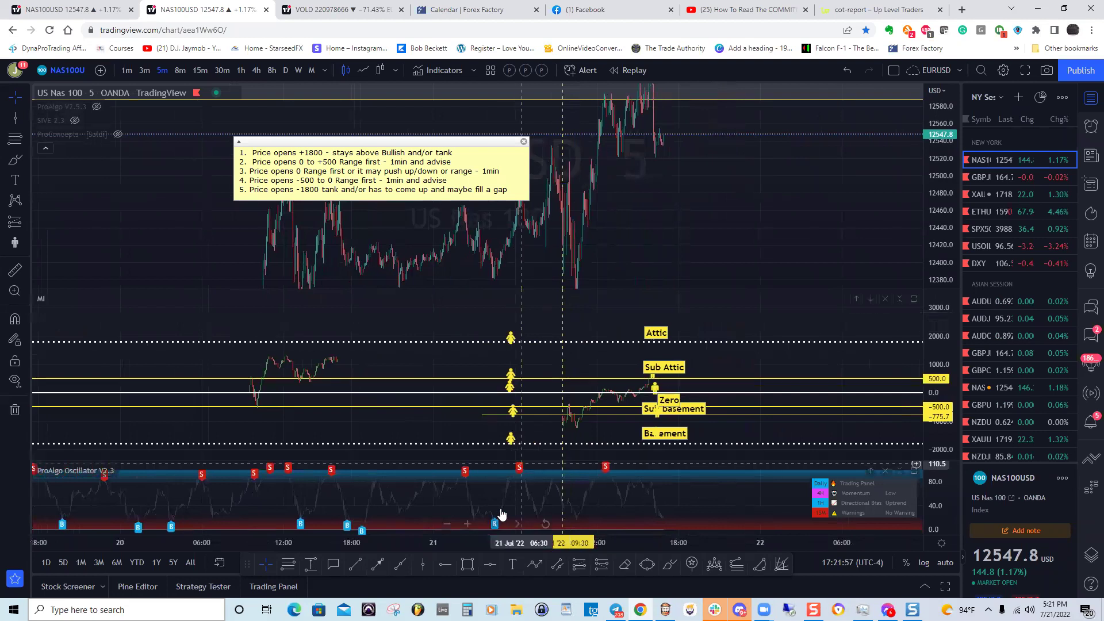
{"action": "left_click", "coordinate": [468, 524]}
{"action": "left_click", "coordinate": [468, 525]}
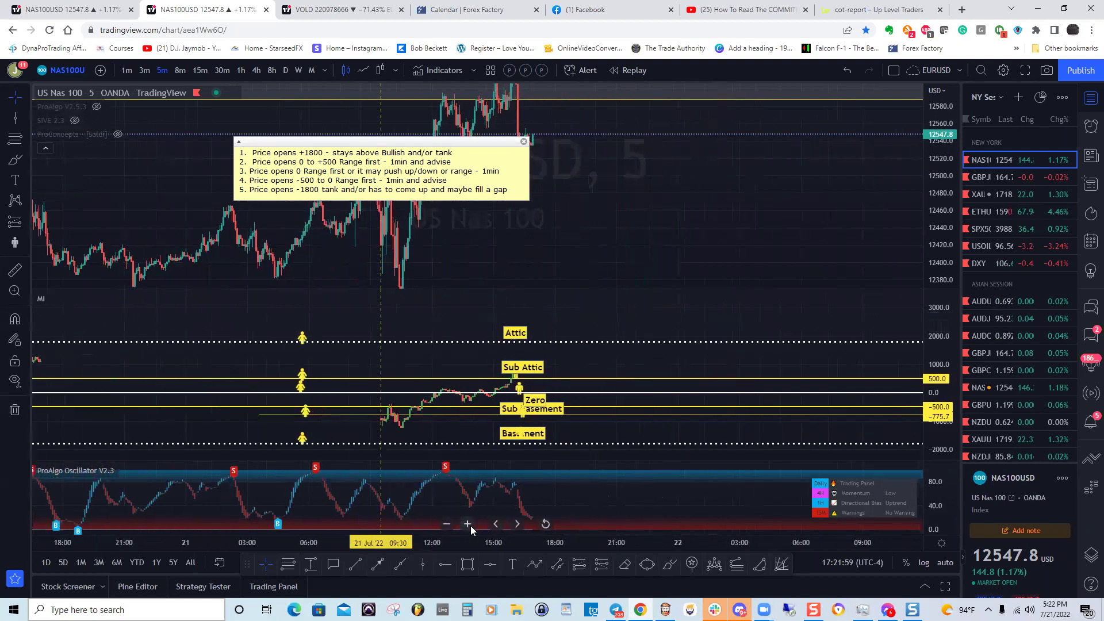
{"action": "left_click", "coordinate": [468, 524]}
{"action": "left_click_drag", "start_coordinate": [339, 266], "coordinate": [570, 250]}
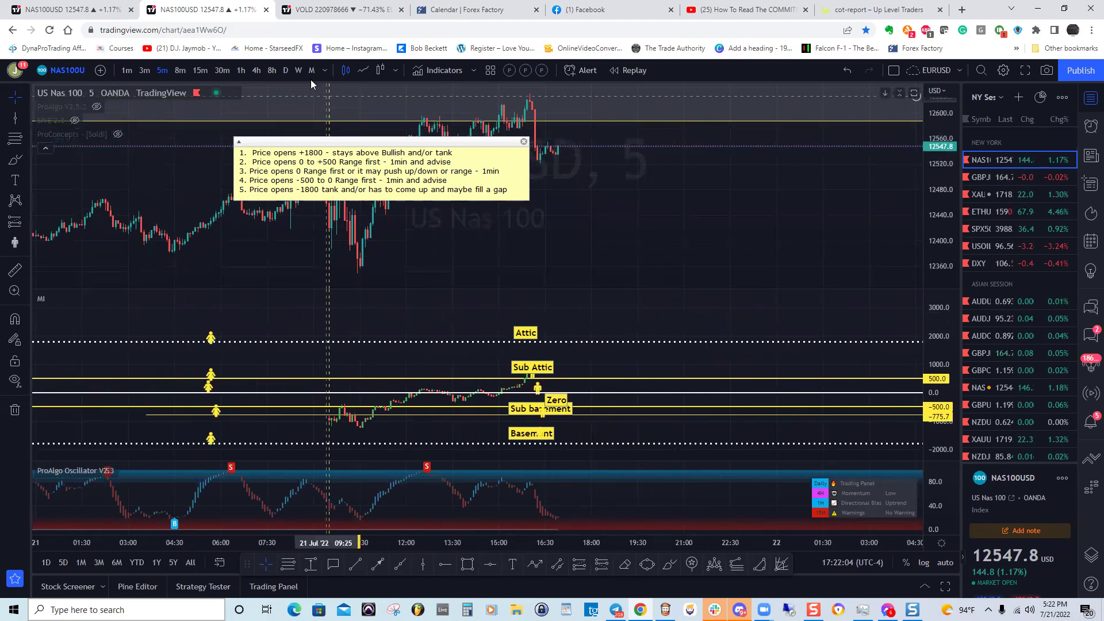
{"action": "left_click", "coordinate": [393, 137]}
{"action": "left_click_drag", "start_coordinate": [393, 138], "coordinate": [697, 67]}
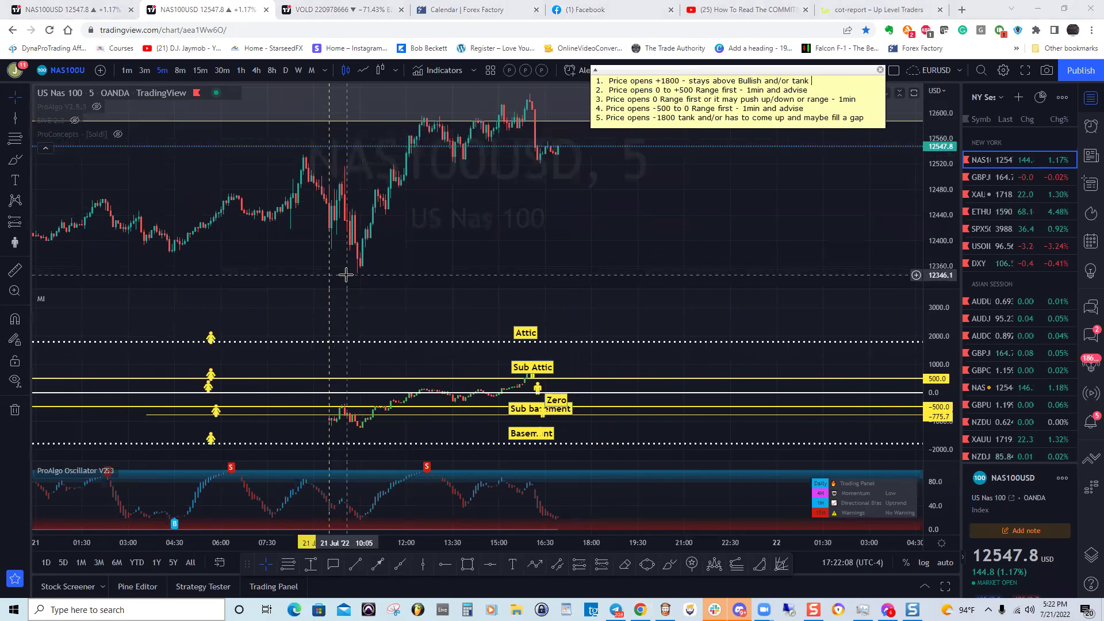
Draw a horizontal ray from the 10:30 session low at about 12356.9 on the price chart
{"action": "left_click", "coordinate": [445, 564]}
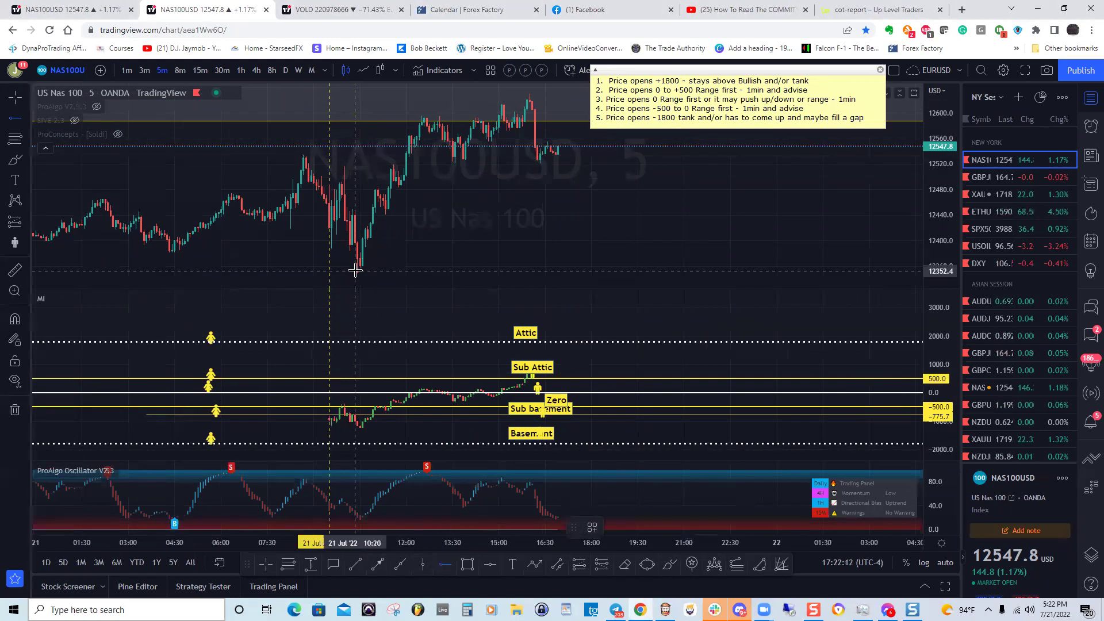
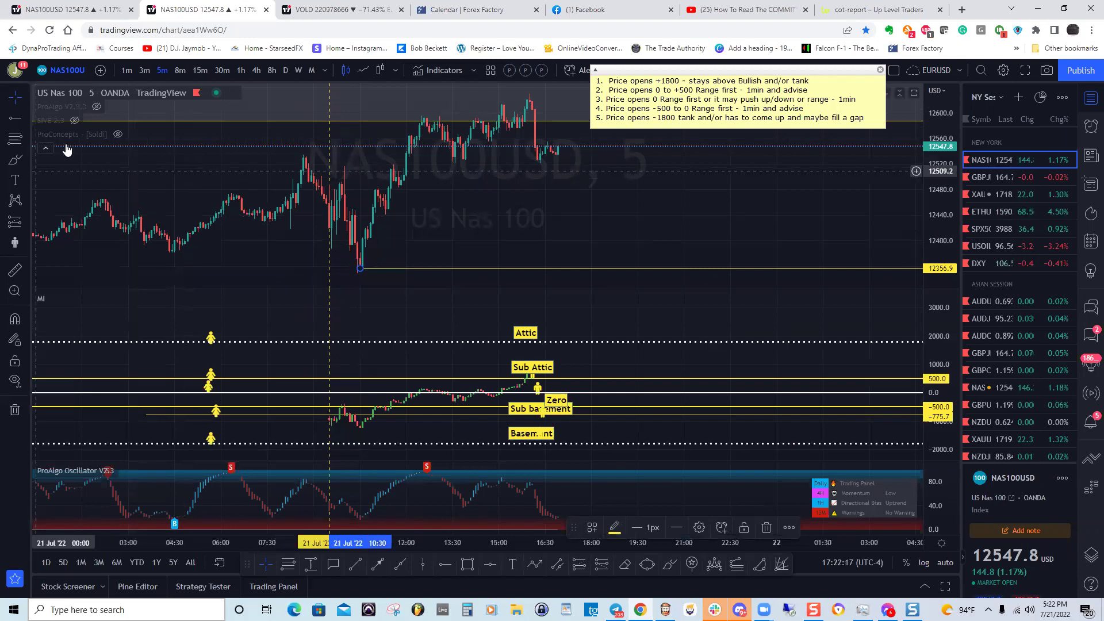
Show the hidden ProConcepts and ProAlgo V2.5.3 indicators on the price chart
{"action": "mouse_move", "coordinate": [114, 137]}
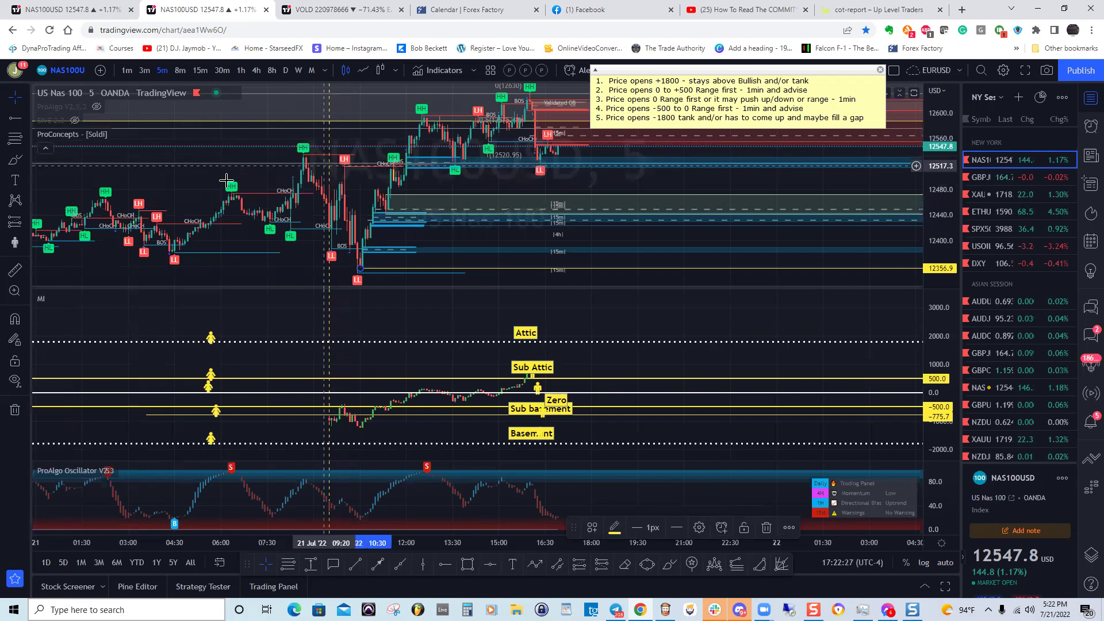
{"action": "left_click", "coordinate": [97, 107]}
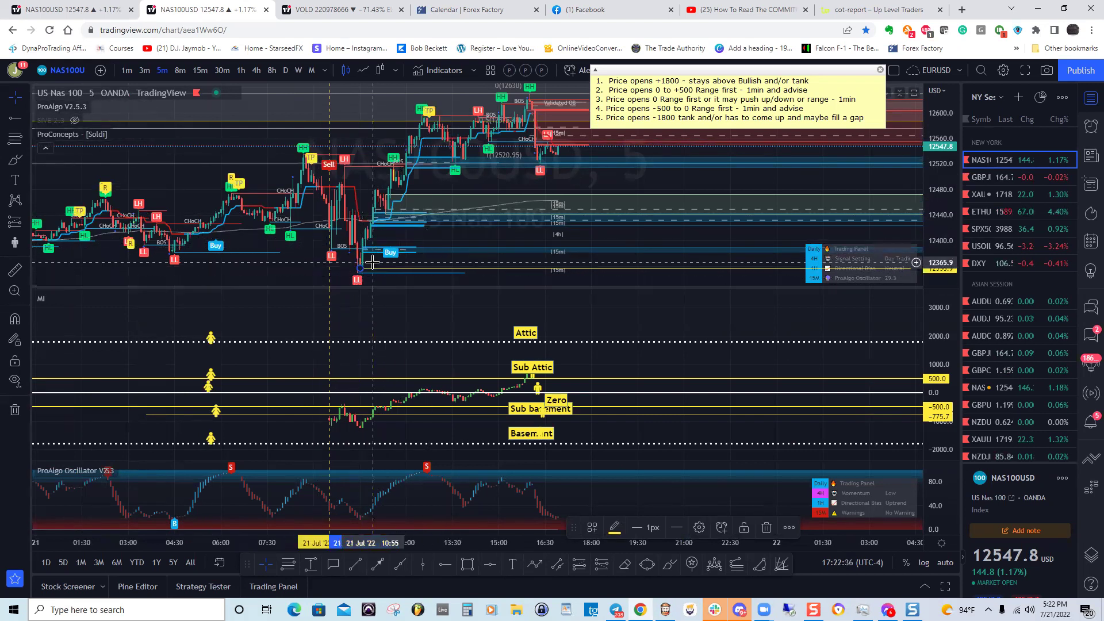
Examine price and the MI readings around the 09:30 open on 21 July more closely
{"action": "left_click_drag", "start_coordinate": [458, 191], "coordinate": [444, 180]}
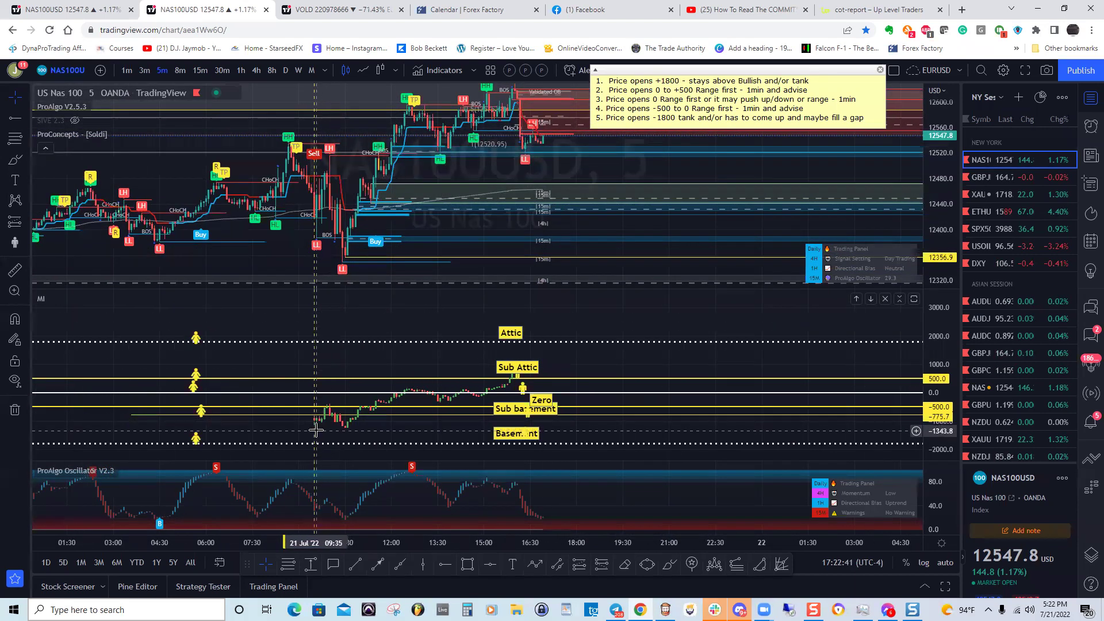
{"action": "left_click", "coordinate": [468, 524]}
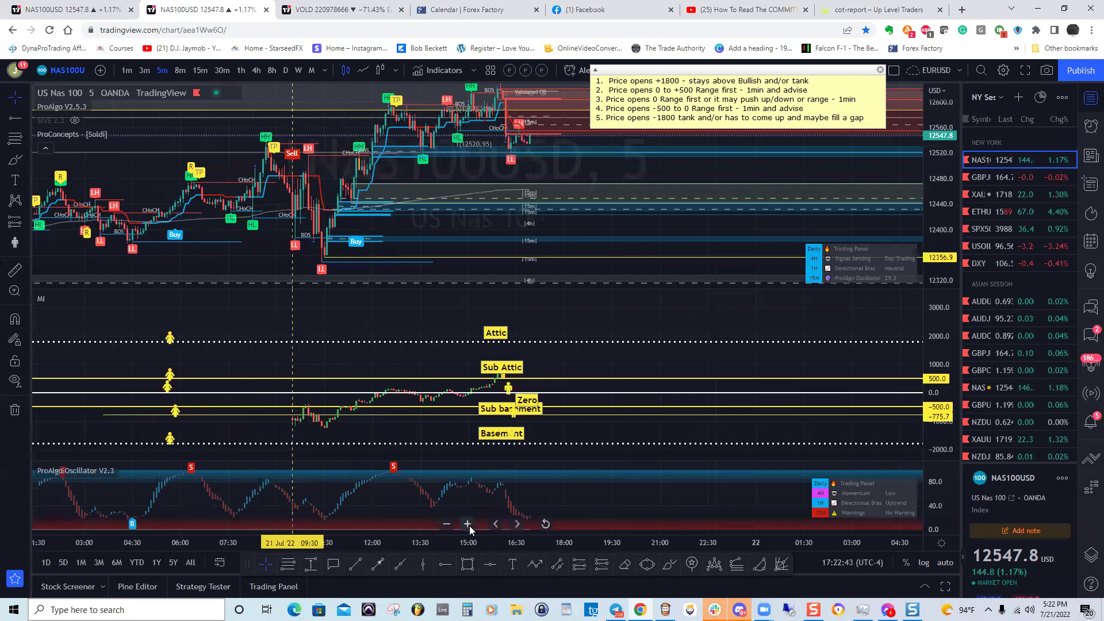
{"action": "left_click_drag", "start_coordinate": [181, 411], "coordinate": [262, 414]}
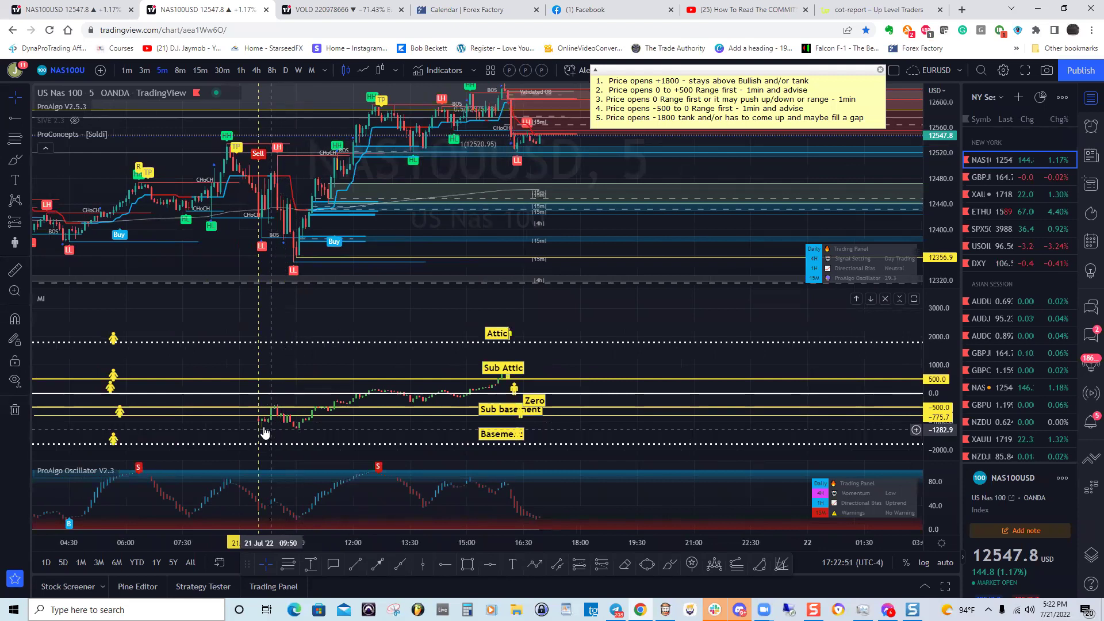
Show the hidden SIVE 2.3 indicator on the 5-minute price chart
{"action": "mouse_move", "coordinate": [76, 121]}
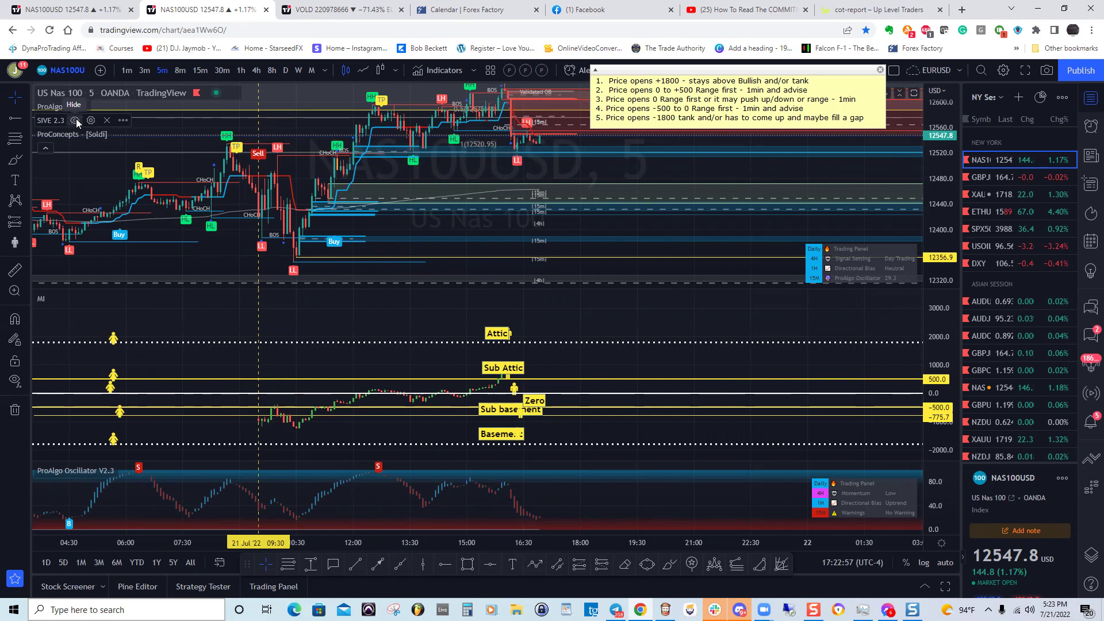
{"action": "left_click", "coordinate": [75, 121]}
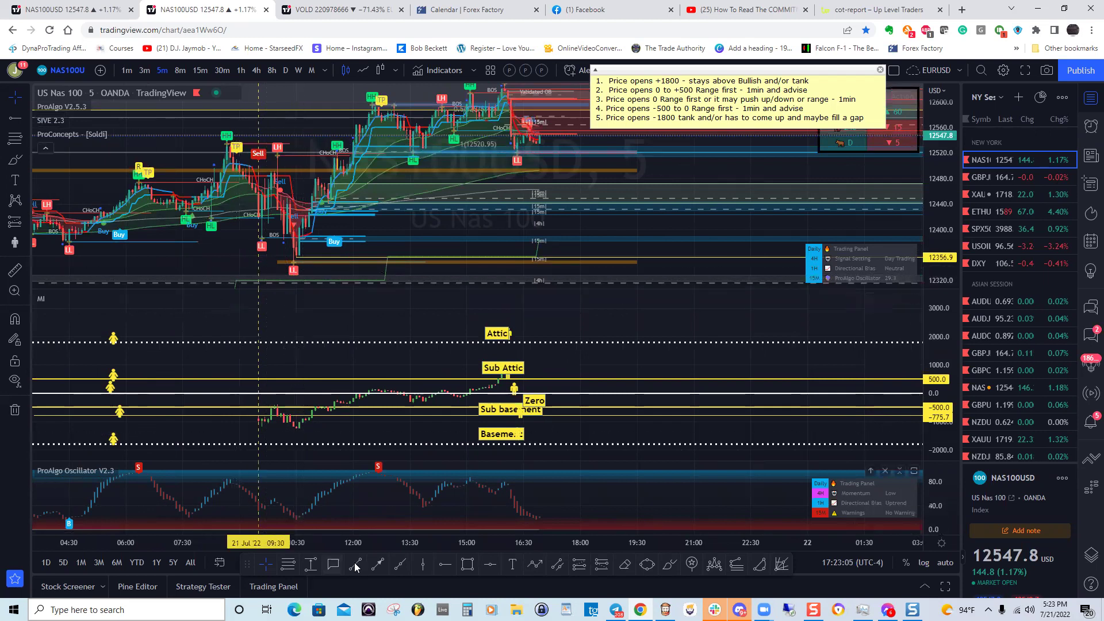
Draw a horizontal arrow at about 12334 pointing to the session low and a vertical arrow pointing down to the 08:35 high
{"action": "left_click", "coordinate": [377, 564]}
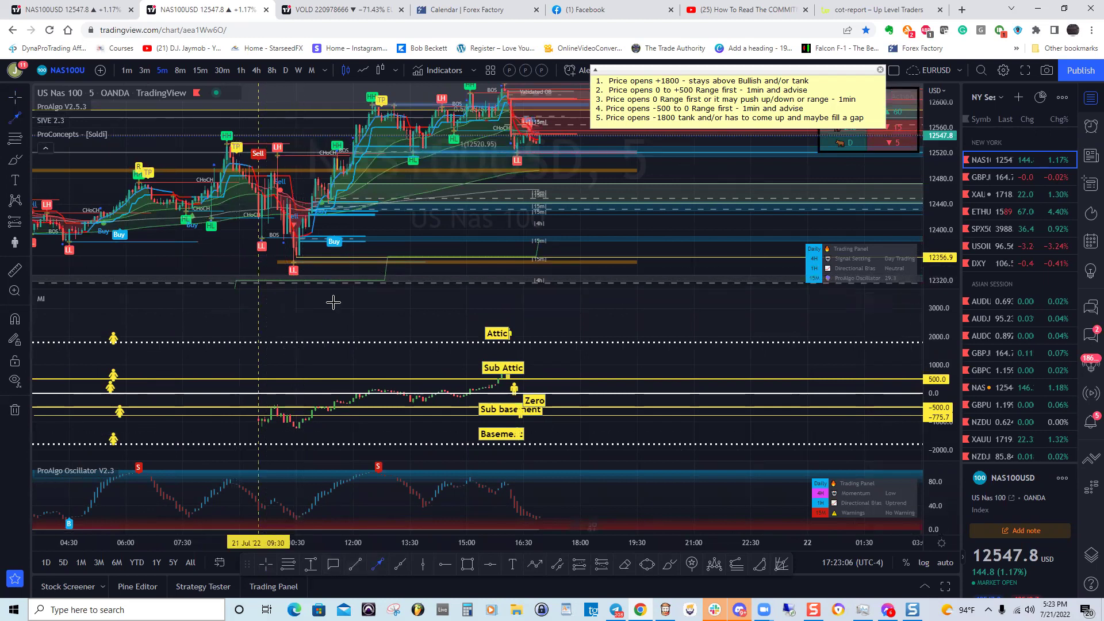
{"action": "left_click", "coordinate": [362, 270]}
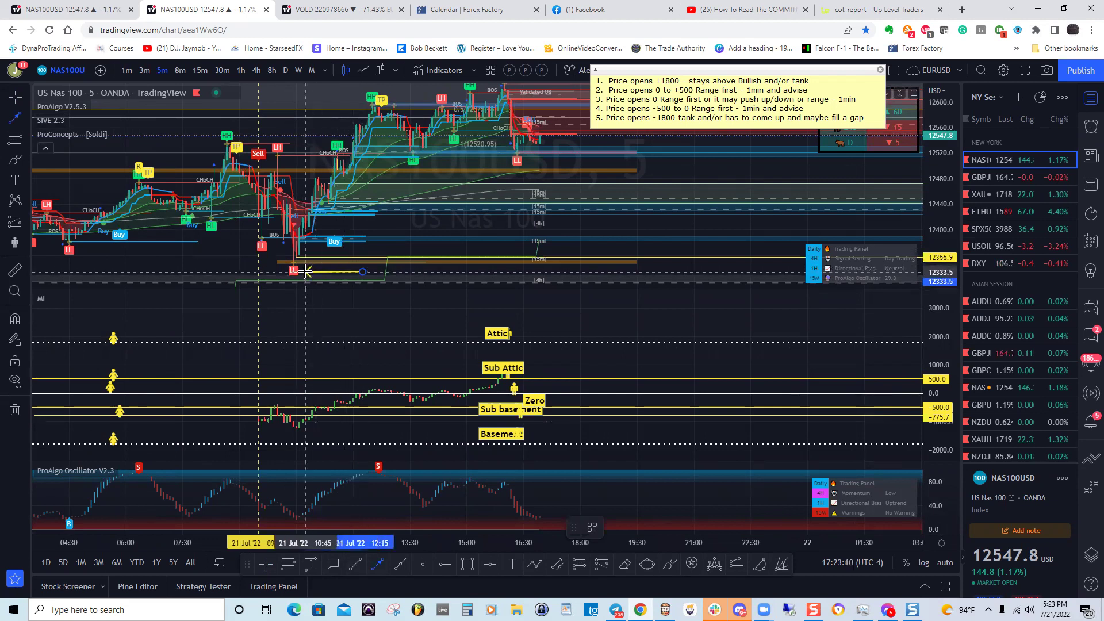
{"action": "left_click", "coordinate": [306, 271]}
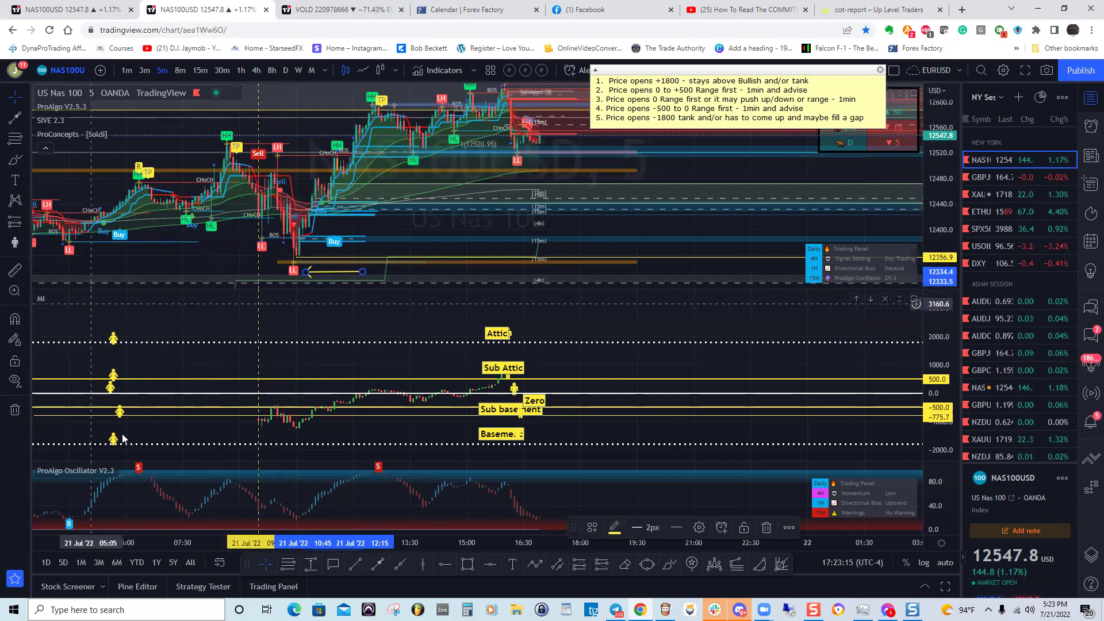
{"action": "left_click", "coordinate": [377, 564]}
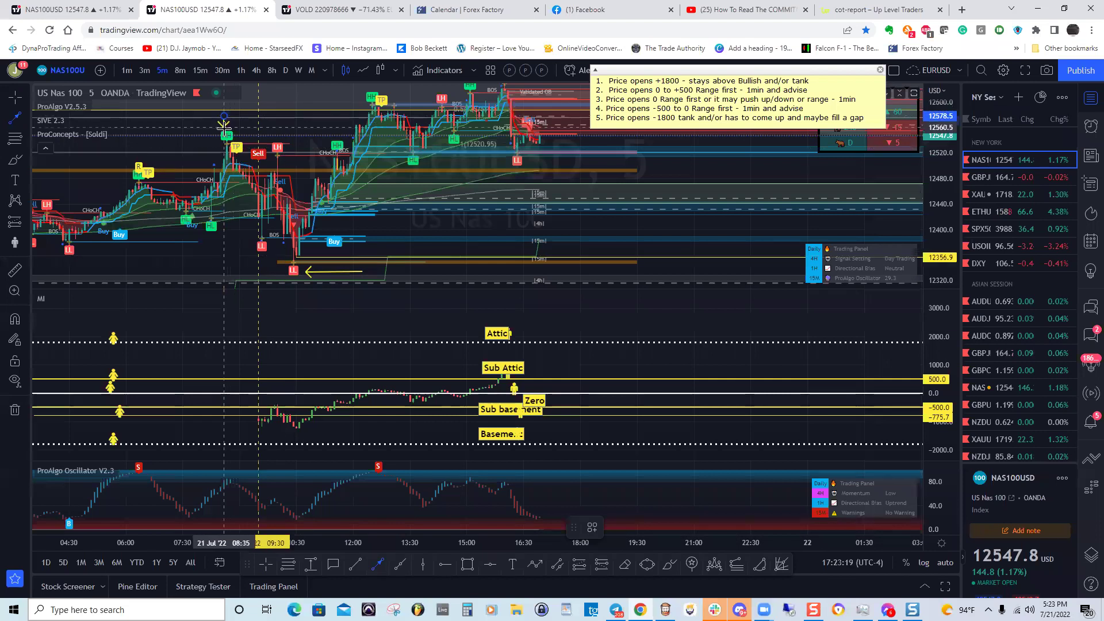
{"action": "left_click_drag", "start_coordinate": [224, 127], "coordinate": [224, 130]}
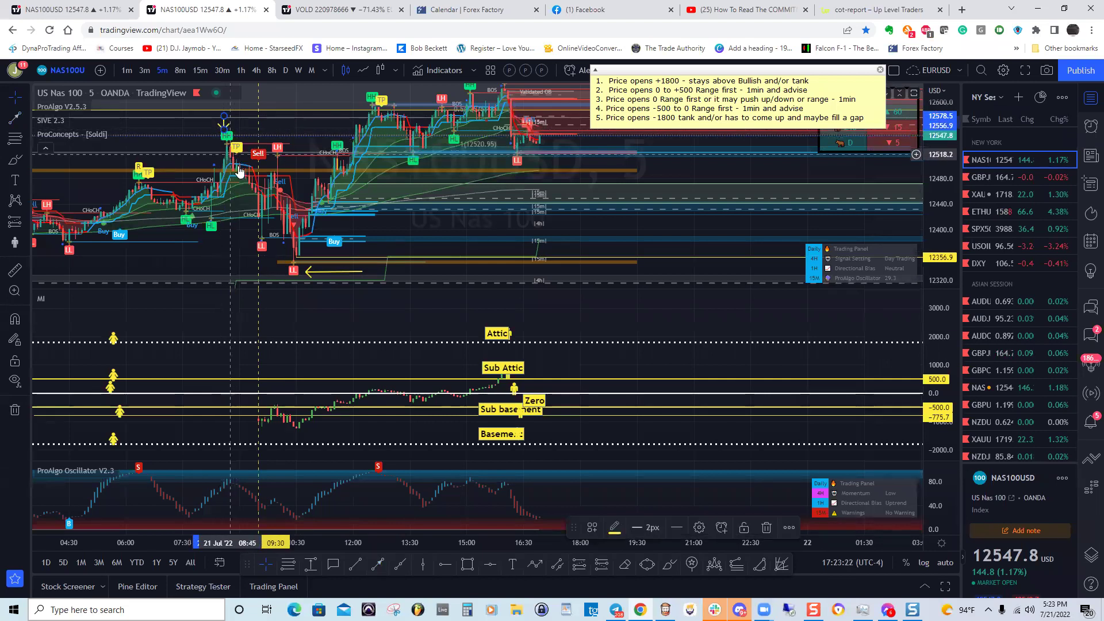
Move the Attic, Sub Attic, Sub basement and Basement labels in the MI pane clear of their person icons
{"action": "mouse_move", "coordinate": [322, 308]}
{"action": "left_mouse_down"}
{"action": "mouse_move", "coordinate": [318, 326]}
{"action": "mouse_move", "coordinate": [309, 321]}
{"action": "left_mouse_up"}
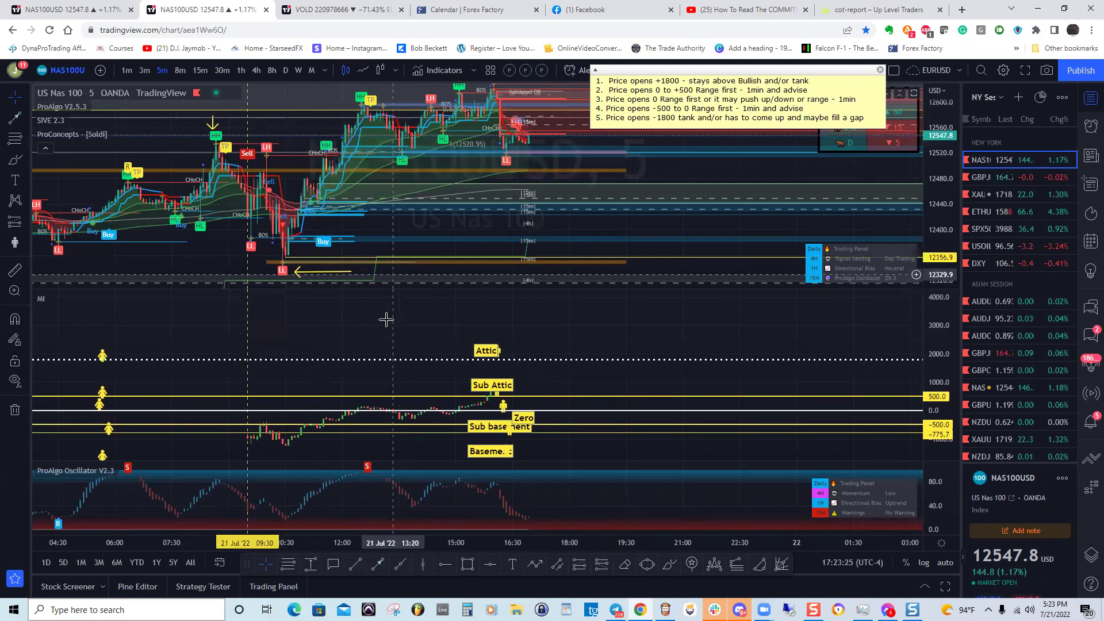
{"action": "left_click_drag", "start_coordinate": [381, 328], "coordinate": [377, 307]}
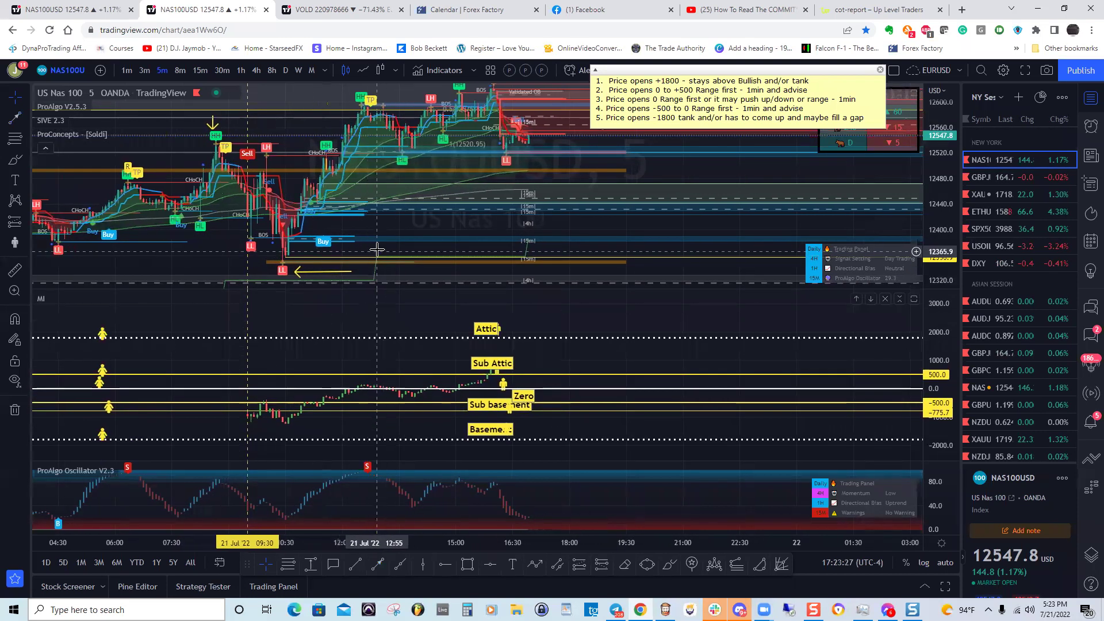
{"action": "mouse_move", "coordinate": [390, 228]}
{"action": "left_mouse_down"}
{"action": "mouse_move", "coordinate": [393, 247]}
{"action": "mouse_move", "coordinate": [398, 238]}
{"action": "left_mouse_up"}
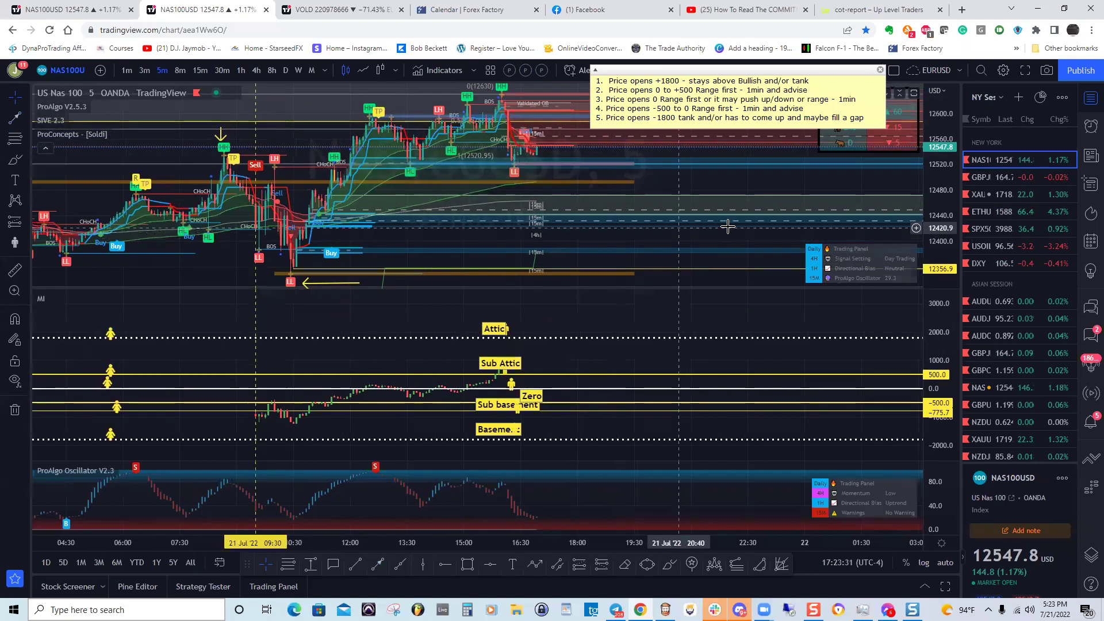
{"action": "left_click_drag", "start_coordinate": [944, 172], "coordinate": [944, 179]}
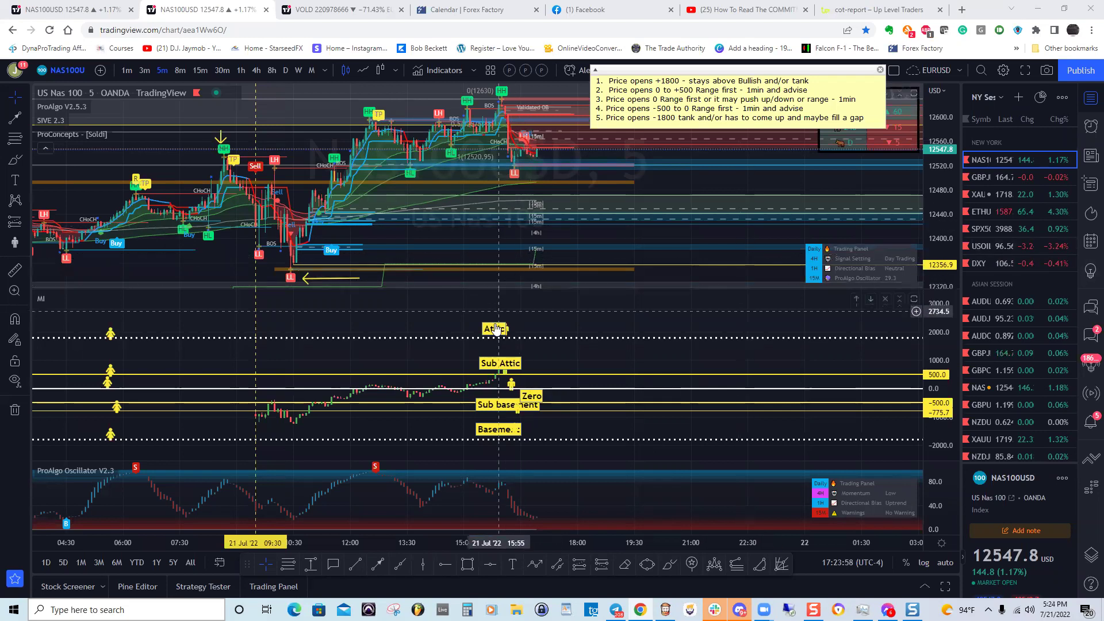
{"action": "left_click_drag", "start_coordinate": [495, 329], "coordinate": [487, 329]}
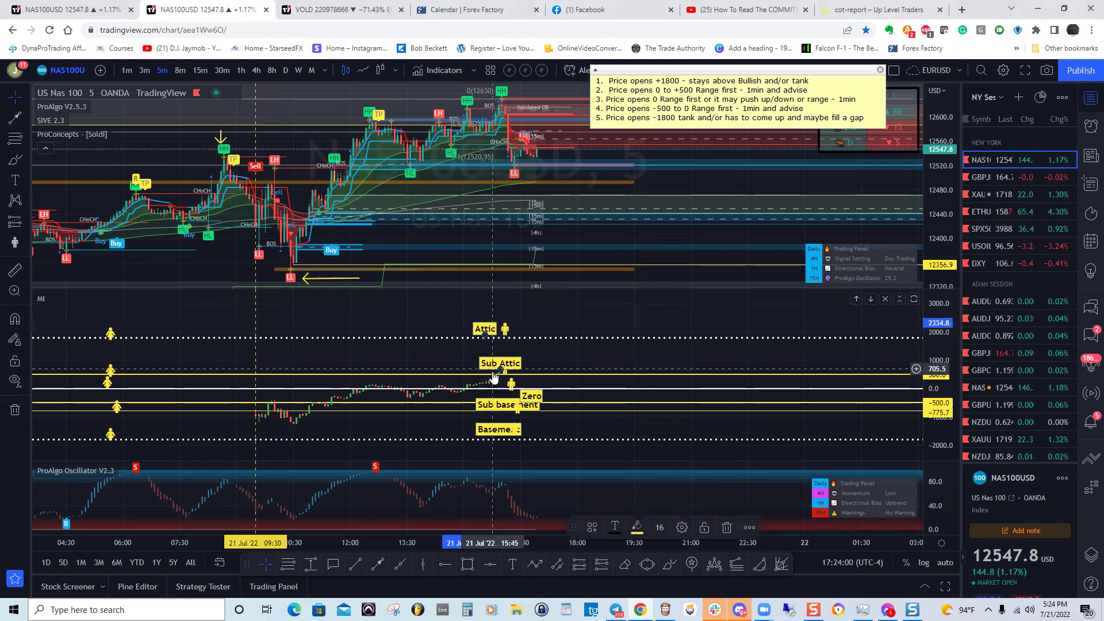
{"action": "mouse_move", "coordinate": [495, 366]}
{"action": "left_mouse_down"}
{"action": "mouse_move", "coordinate": [469, 368]}
{"action": "mouse_move", "coordinate": [486, 405]}
{"action": "mouse_move", "coordinate": [468, 405]}
{"action": "mouse_move", "coordinate": [487, 430]}
{"action": "mouse_move", "coordinate": [458, 431]}
{"action": "left_mouse_up"}
{"action": "left_click", "coordinate": [490, 430]}
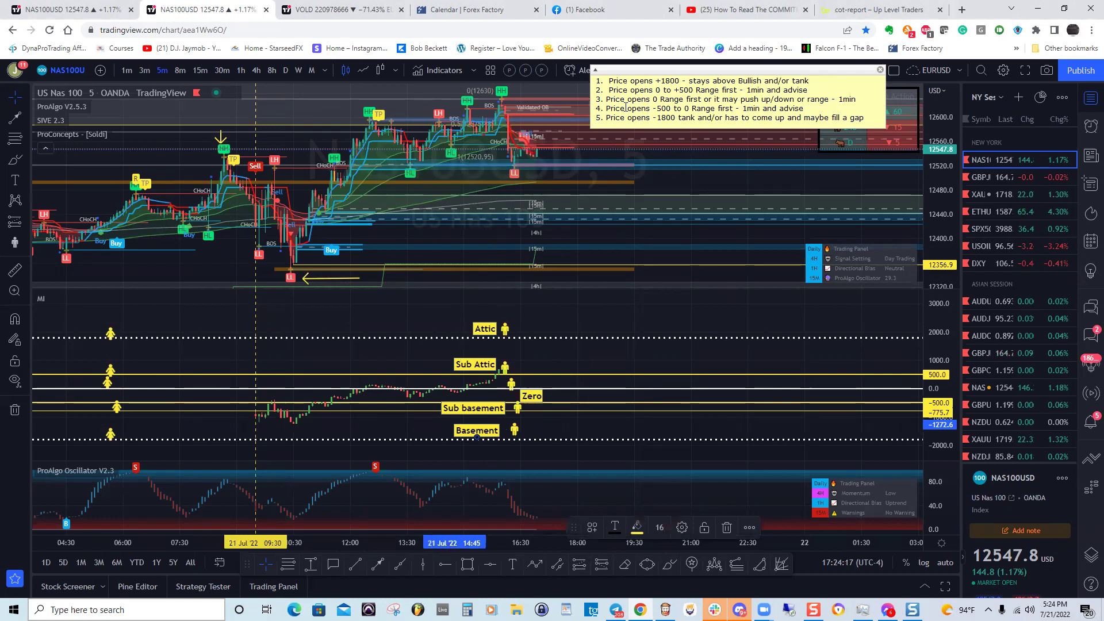
Add the lines "-500<0<500" and "A------0-------B" below the five scenarios in the sticky note
{"action": "left_click", "coordinate": [866, 118]}
{"action": "key", "text": "Return"}
{"action": "key", "text": "Return"}
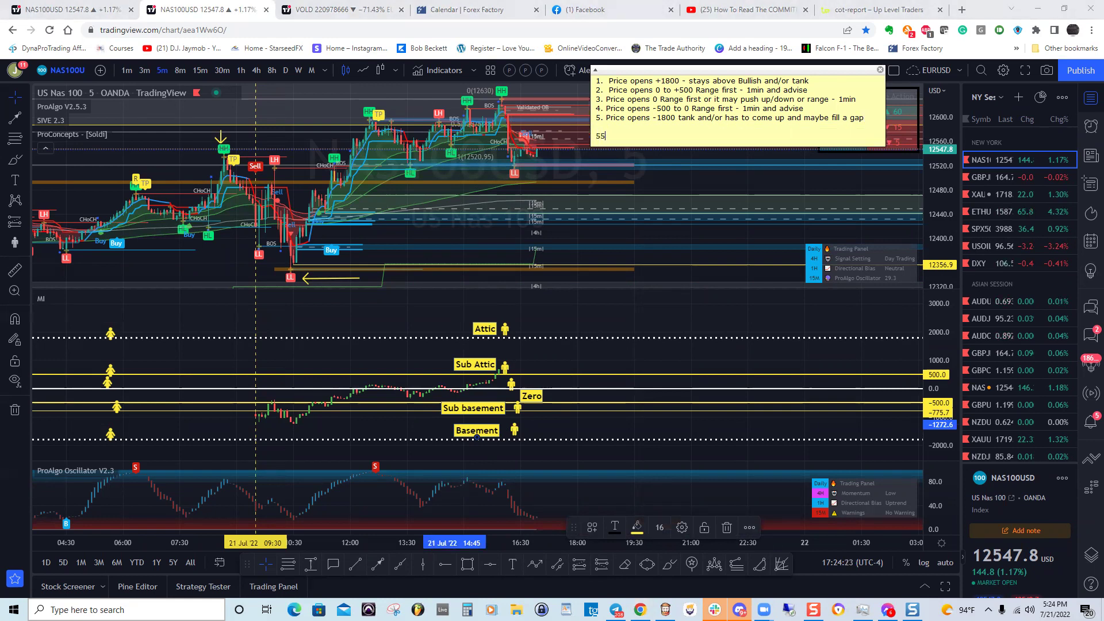
{"action": "type", "text": "500"}
{"action": "type", "text": ","}
{"action": "type", "text": "<"}
{"action": "type", "text": "-"}
{"action": "type", "text": "500"}
{"action": "key", "text": "Return"}
{"action": "key", "text": "Return"}
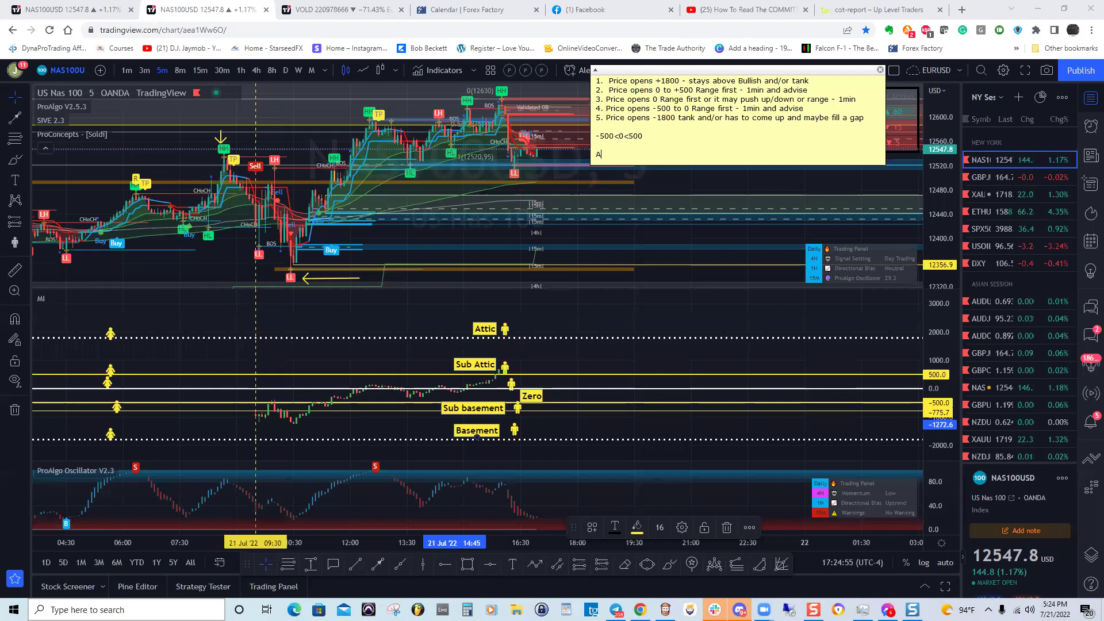
{"action": "type", "text": "A------0-------B"}
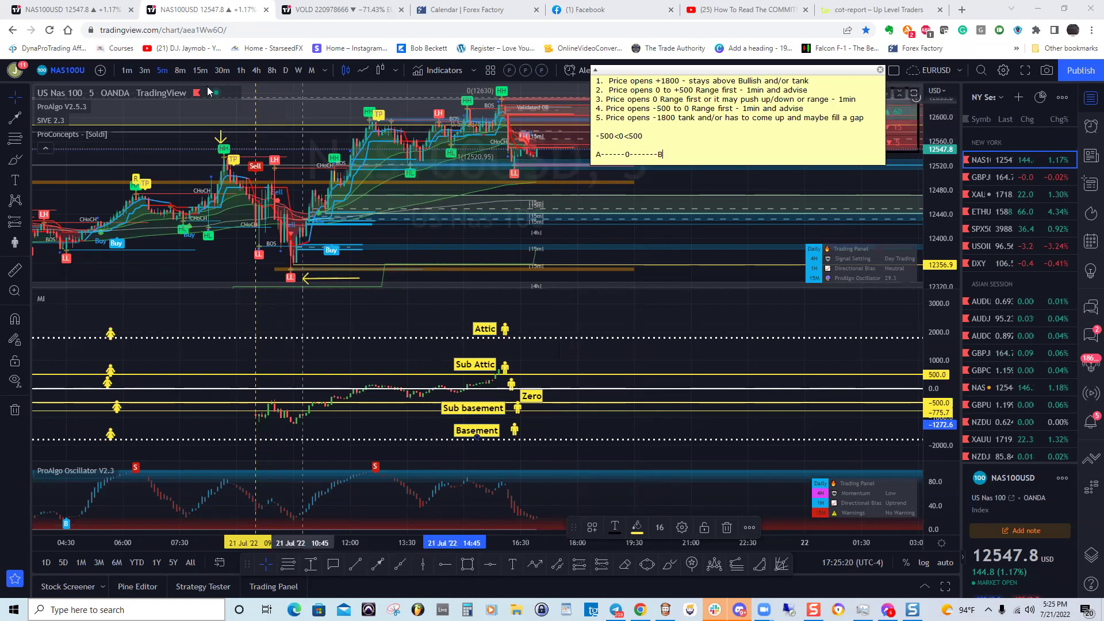
Switch to the 1-minute NAS100USD chart and move the sticky note aside to clear the midday price action
{"action": "left_click", "coordinate": [50, 13]}
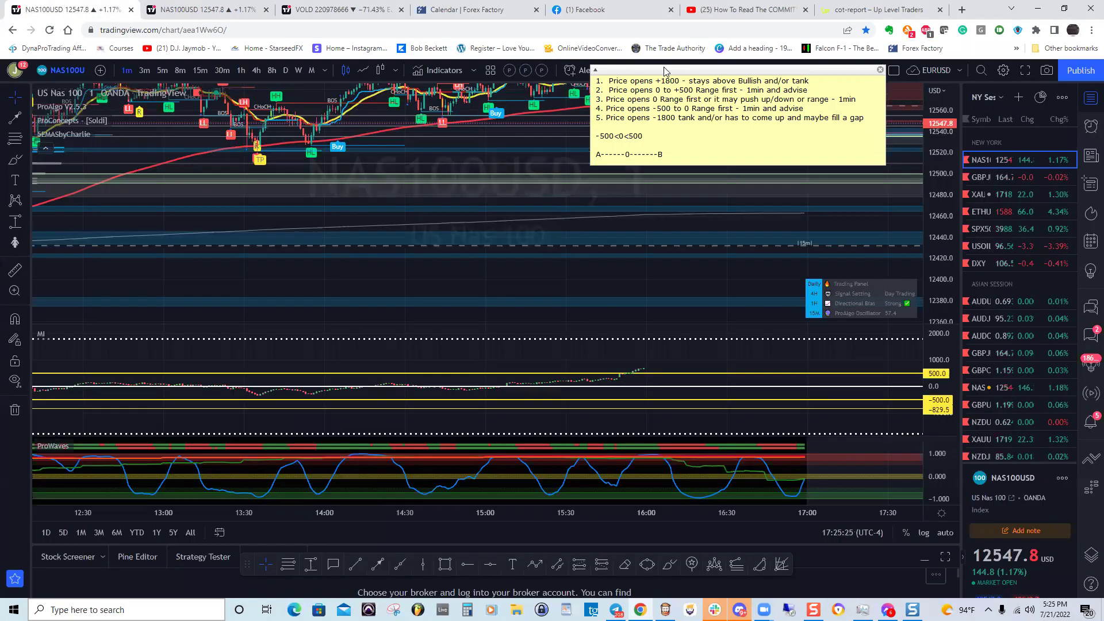
{"action": "left_click_drag", "start_coordinate": [667, 69], "coordinate": [771, 96]}
{"action": "left_click_drag", "start_coordinate": [476, 222], "coordinate": [521, 322]}
{"action": "left_click_drag", "start_coordinate": [941, 262], "coordinate": [939, 230]}
{"action": "left_click_drag", "start_coordinate": [558, 252], "coordinate": [510, 244]}
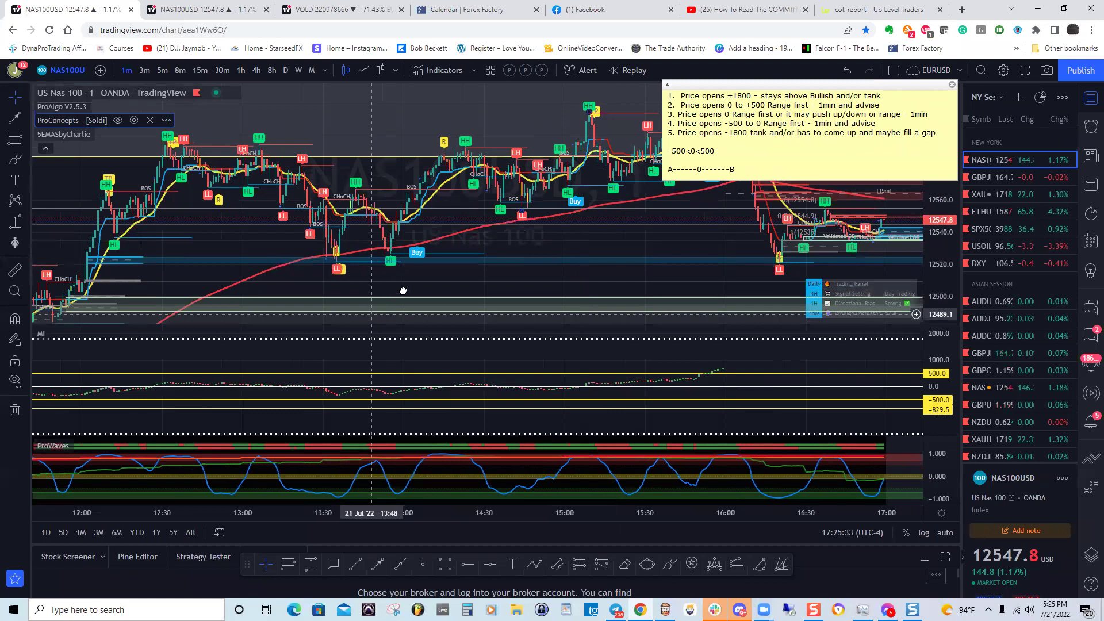
{"action": "left_click_drag", "start_coordinate": [402, 288], "coordinate": [437, 270]}
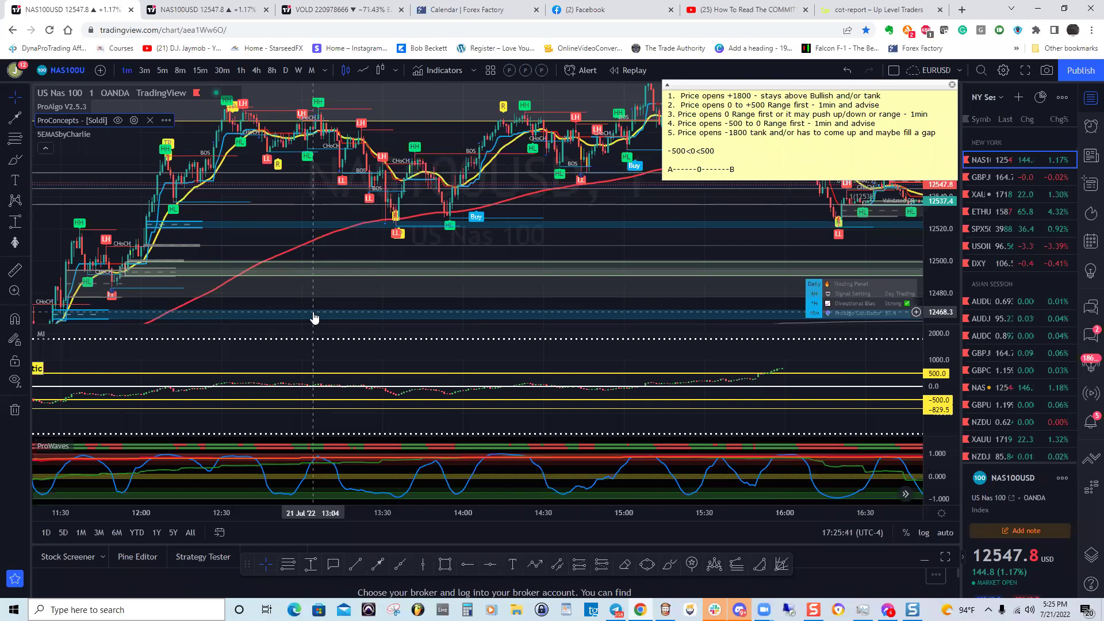
{"action": "left_click_drag", "start_coordinate": [340, 254], "coordinate": [450, 241]}
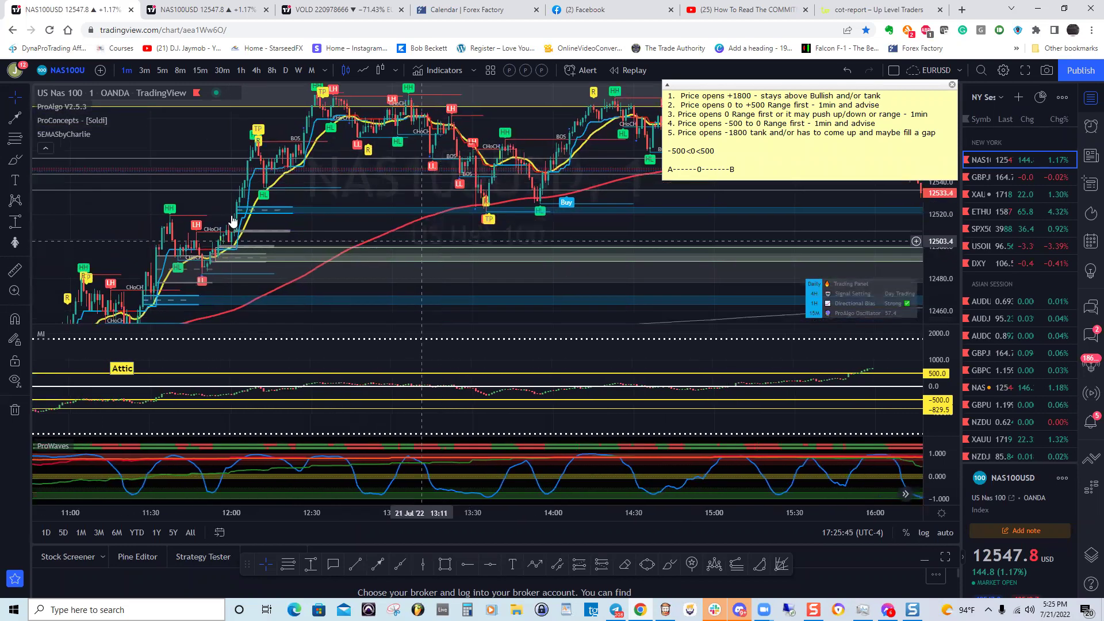
Hide the ProAlgo V2.5.3, ProConcepts and 5EMASbyCharlie indicators, leaving only bare candles on the 1-minute price chart
{"action": "left_click", "coordinate": [44, 149]}
{"action": "left_click", "coordinate": [44, 106]}
{"action": "left_click", "coordinate": [95, 106]}
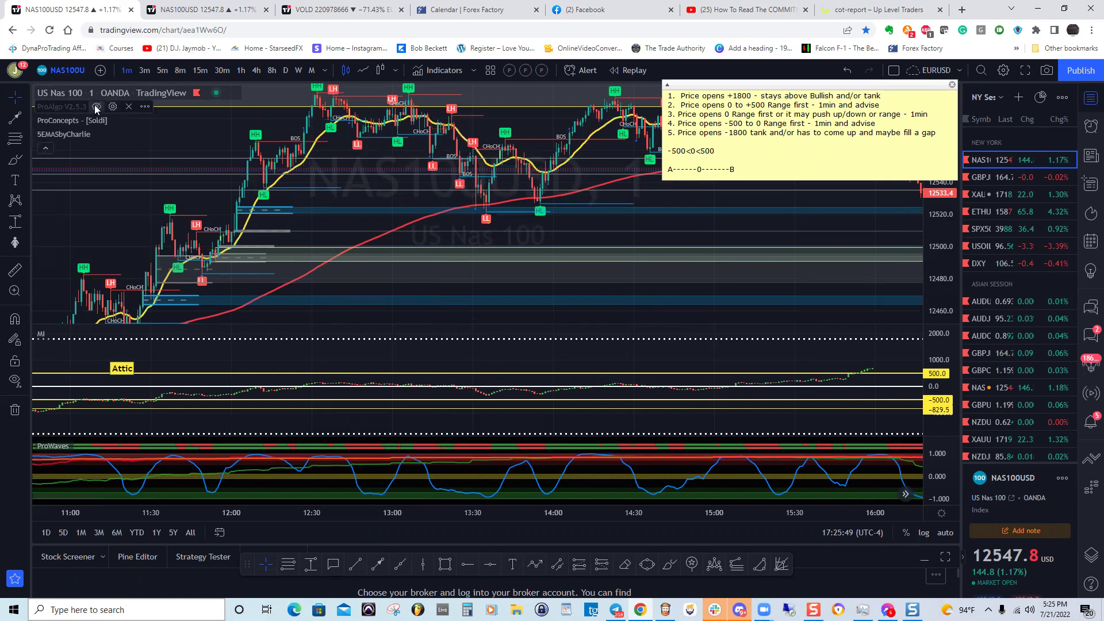
{"action": "left_click", "coordinate": [119, 122]}
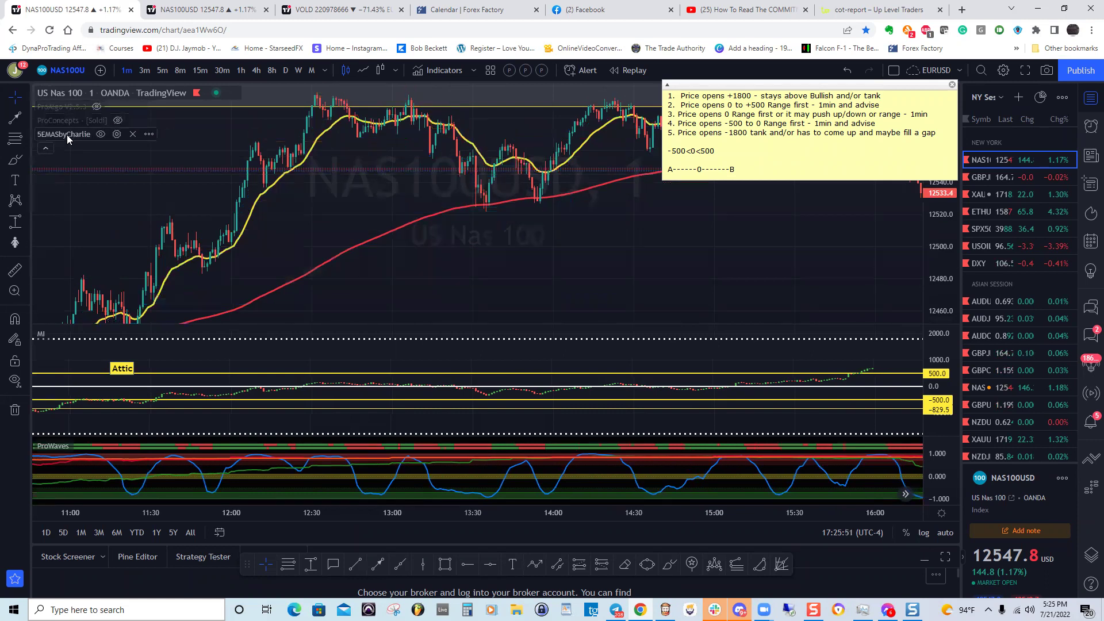
{"action": "left_click", "coordinate": [102, 134]}
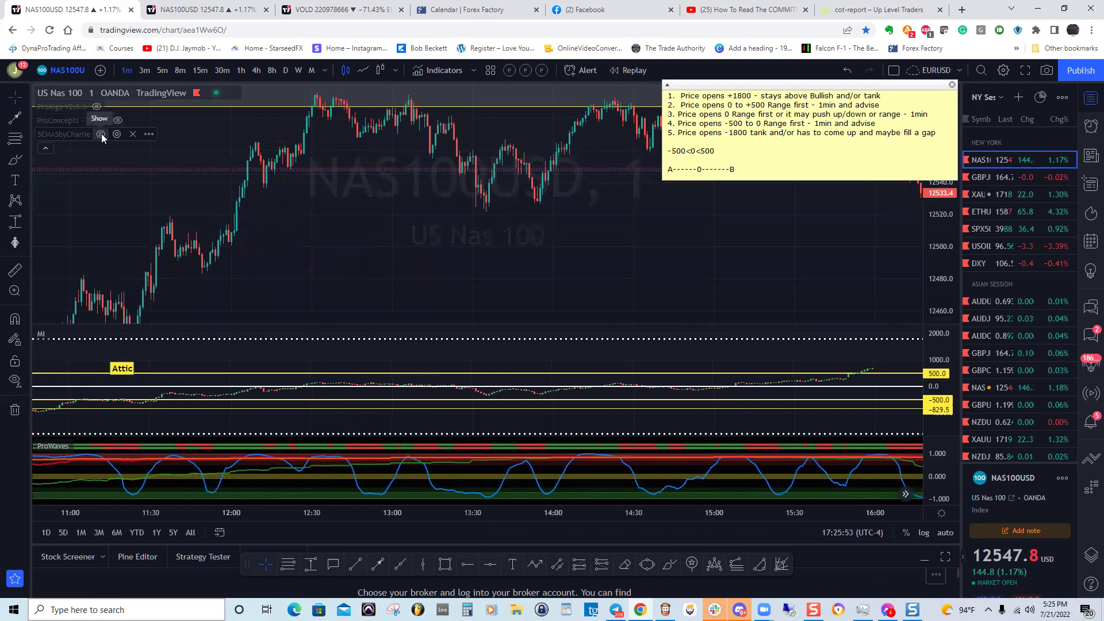
Show the 5EMASbyCharlie, ProConcepts and ProAlgo V2.5.3 indicators on the 1-minute price chart again
{"action": "left_click", "coordinate": [102, 133]}
{"action": "left_click", "coordinate": [116, 120]}
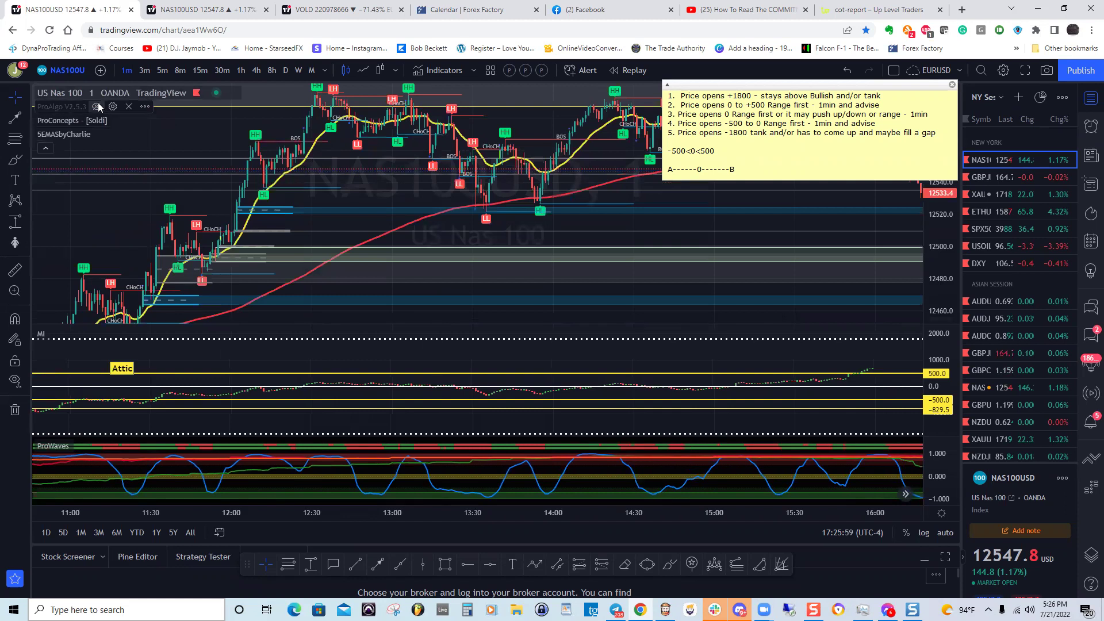
{"action": "left_click", "coordinate": [97, 105]}
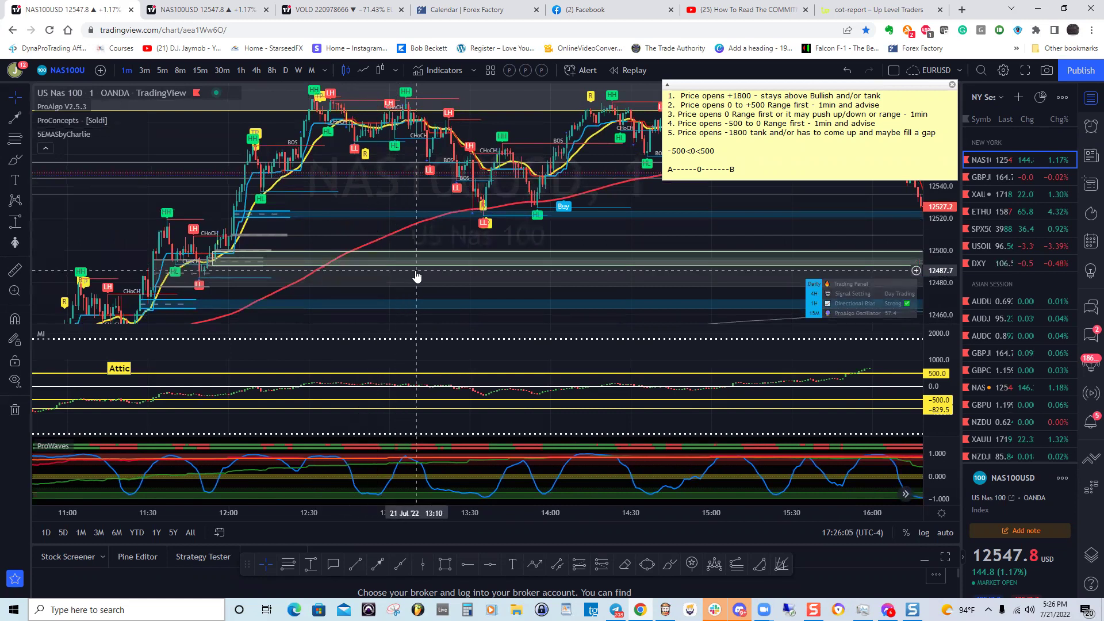
Place a vertical line at 11:05 on 21 July on the 1-minute chart
{"action": "left_click_drag", "start_coordinate": [449, 269], "coordinate": [493, 249]}
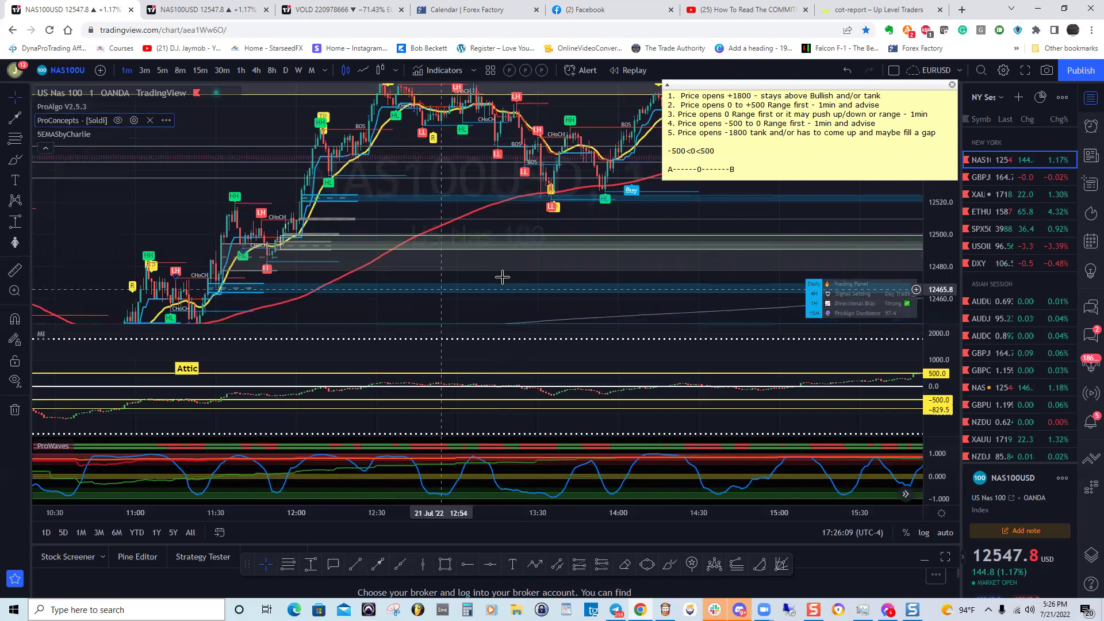
{"action": "left_click_drag", "start_coordinate": [492, 279], "coordinate": [658, 249]}
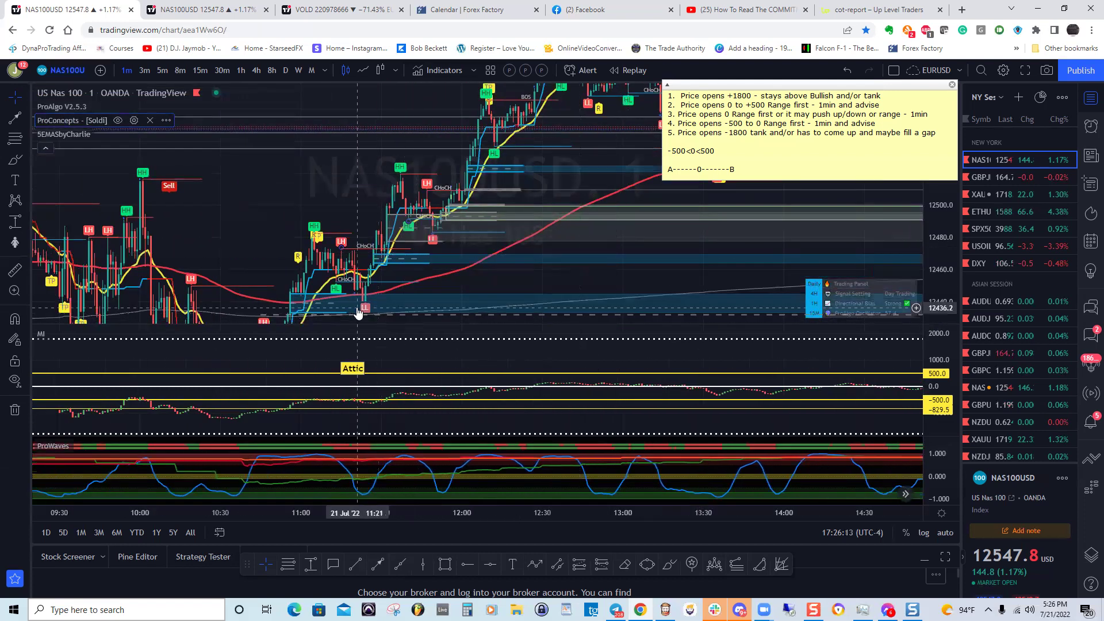
{"action": "left_click_drag", "start_coordinate": [360, 296], "coordinate": [378, 268]}
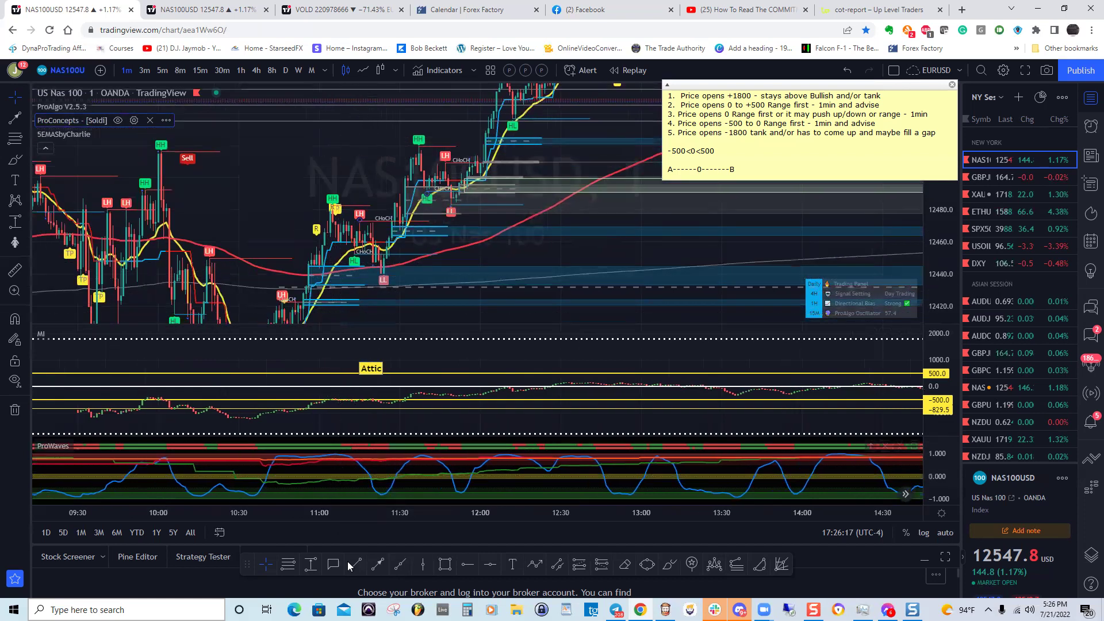
{"action": "key", "text": "alt+v"}
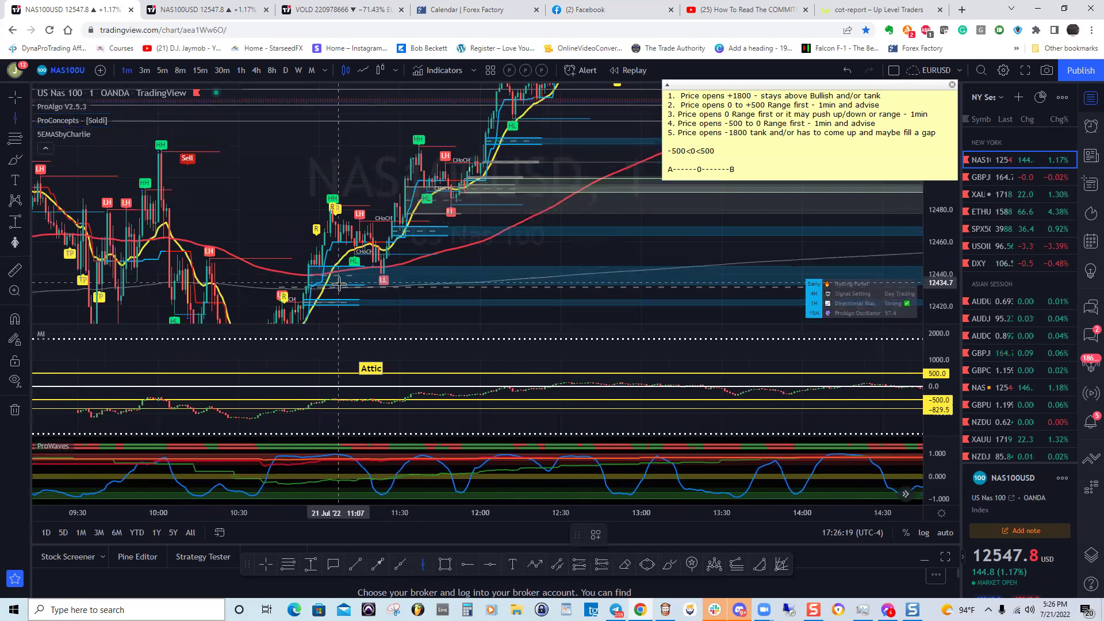
Return to the 5-minute chart, inspect the 10:25 session low and enlarge the price pane above MI
{"action": "left_click", "coordinate": [233, 9]}
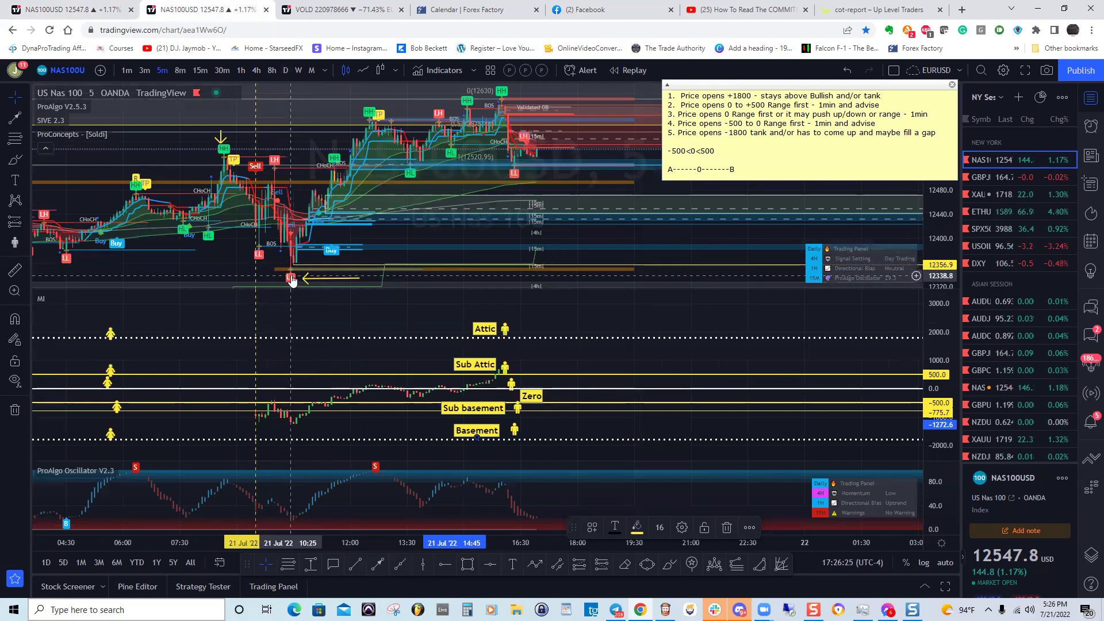
{"action": "left_click", "coordinate": [351, 255]}
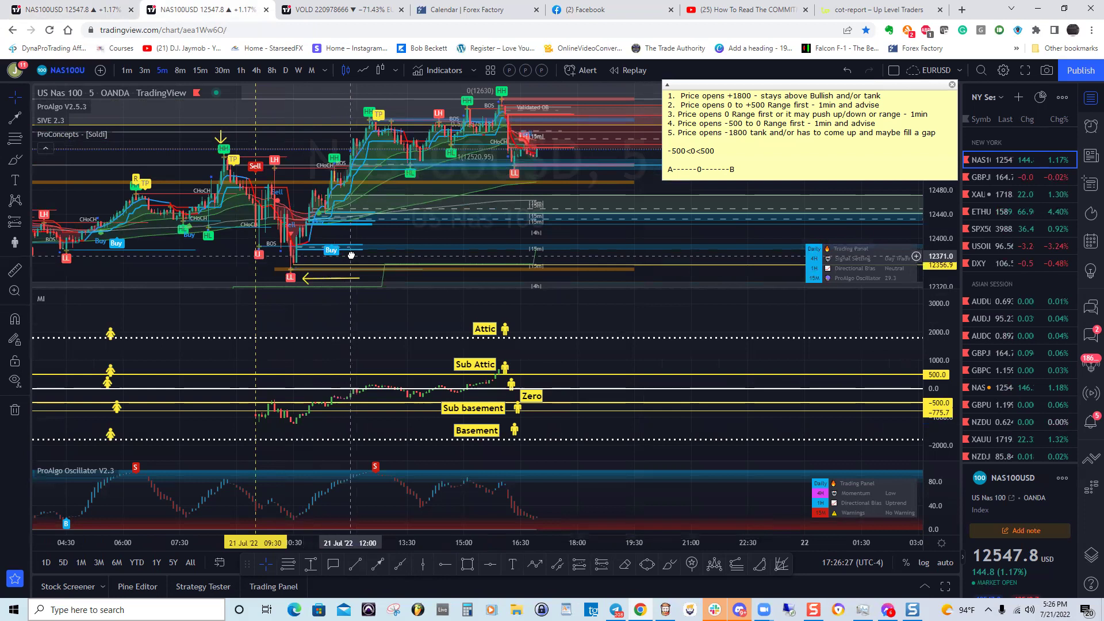
{"action": "left_click_drag", "start_coordinate": [351, 255], "coordinate": [359, 256]}
{"action": "left_click_drag", "start_coordinate": [404, 290], "coordinate": [405, 315]}
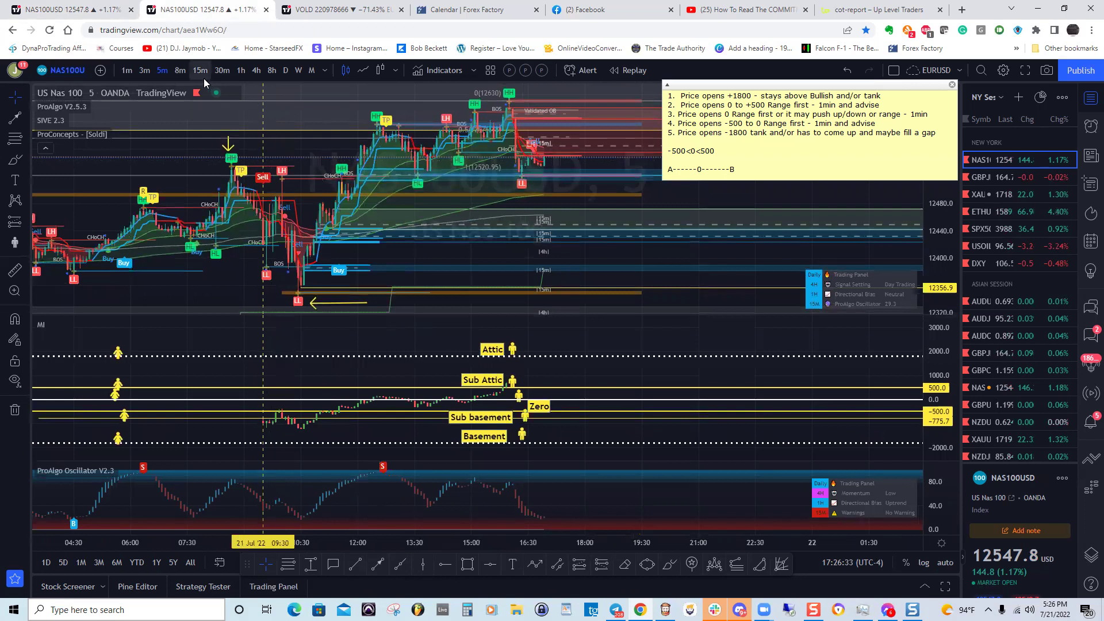
Mark the 10:26 swing low on the 1-minute chart with an X icon placed just below its LL label
{"action": "left_click", "coordinate": [102, 10]}
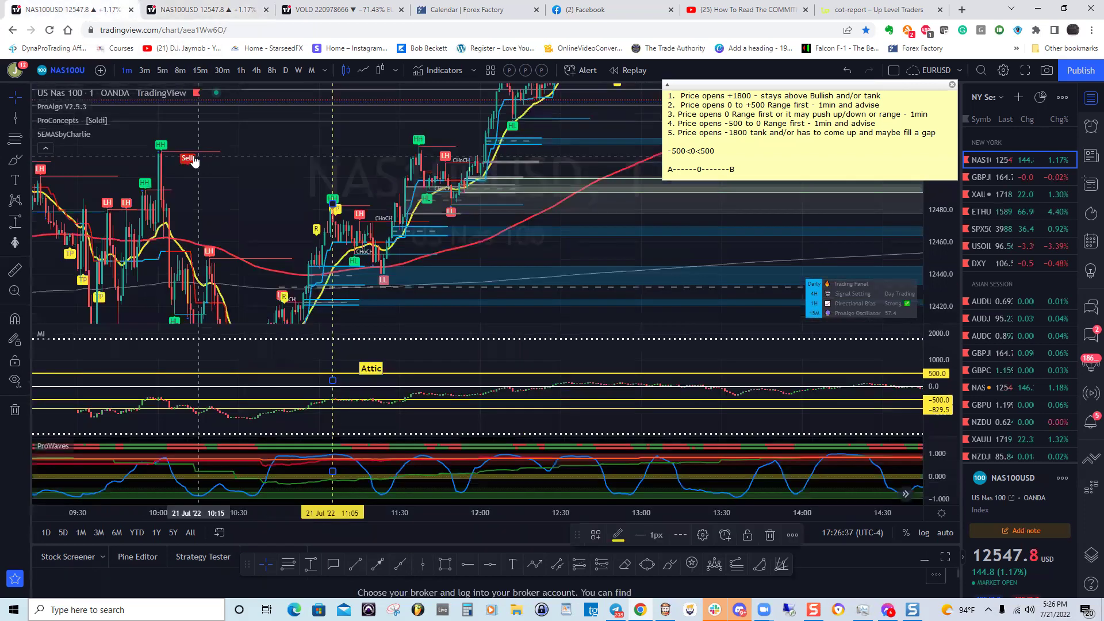
{"action": "left_click_drag", "start_coordinate": [348, 306], "coordinate": [245, 324]}
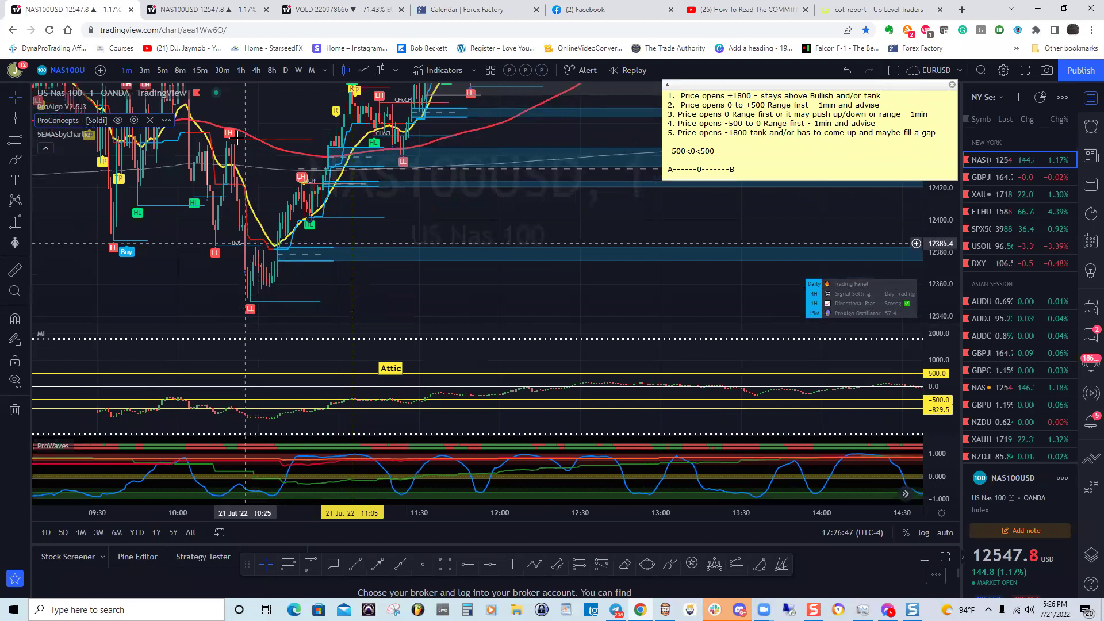
{"action": "left_click", "coordinate": [26, 242]}
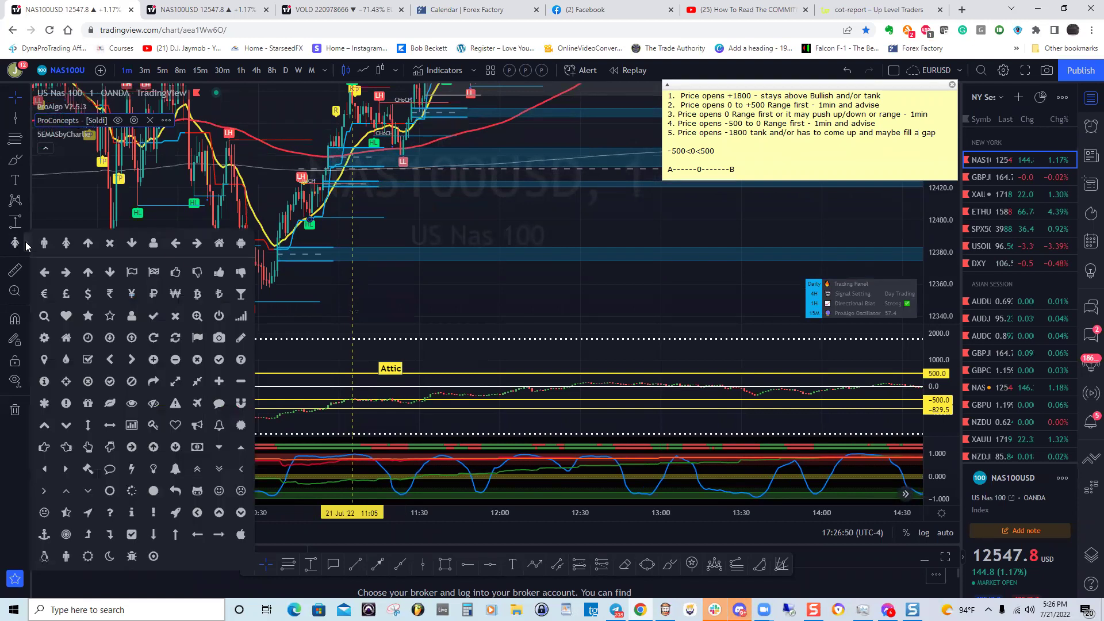
{"action": "left_click", "coordinate": [111, 244]}
{"action": "left_click", "coordinate": [248, 321]}
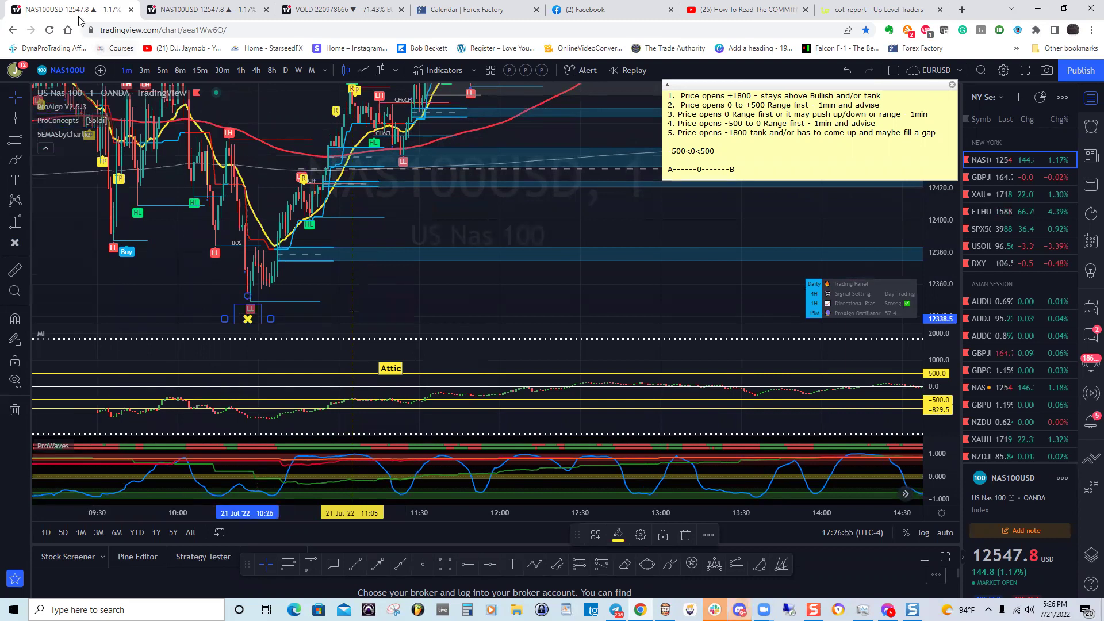
Compare the 10:25 session low on the 5-minute chart with the same low on the 1-minute chart
{"action": "left_click", "coordinate": [193, 10]}
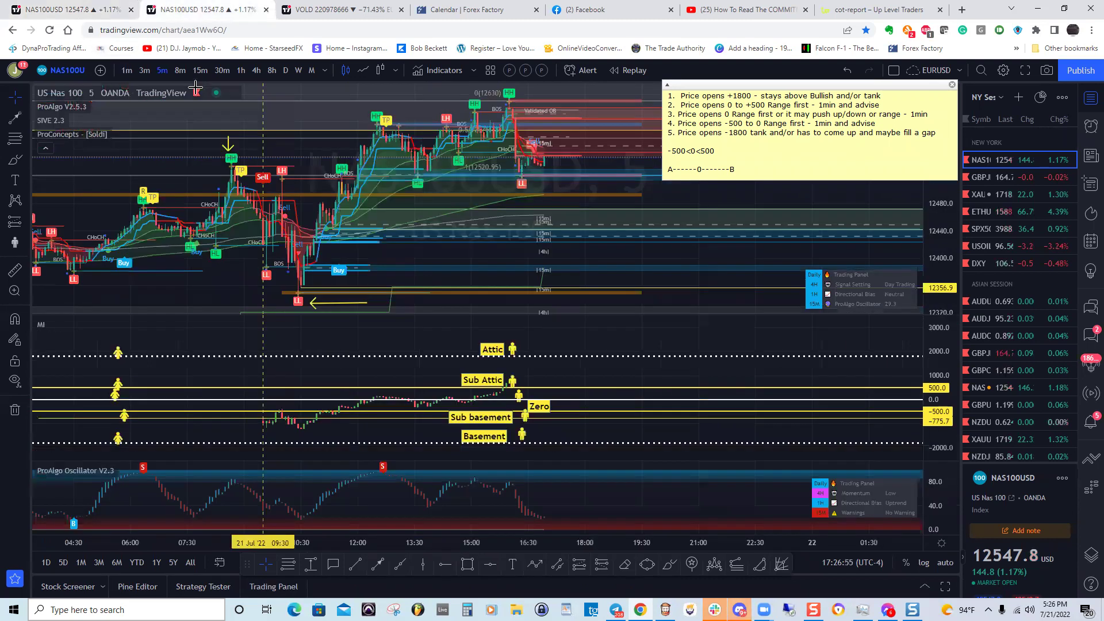
{"action": "left_click_drag", "start_coordinate": [214, 316], "coordinate": [214, 331]}
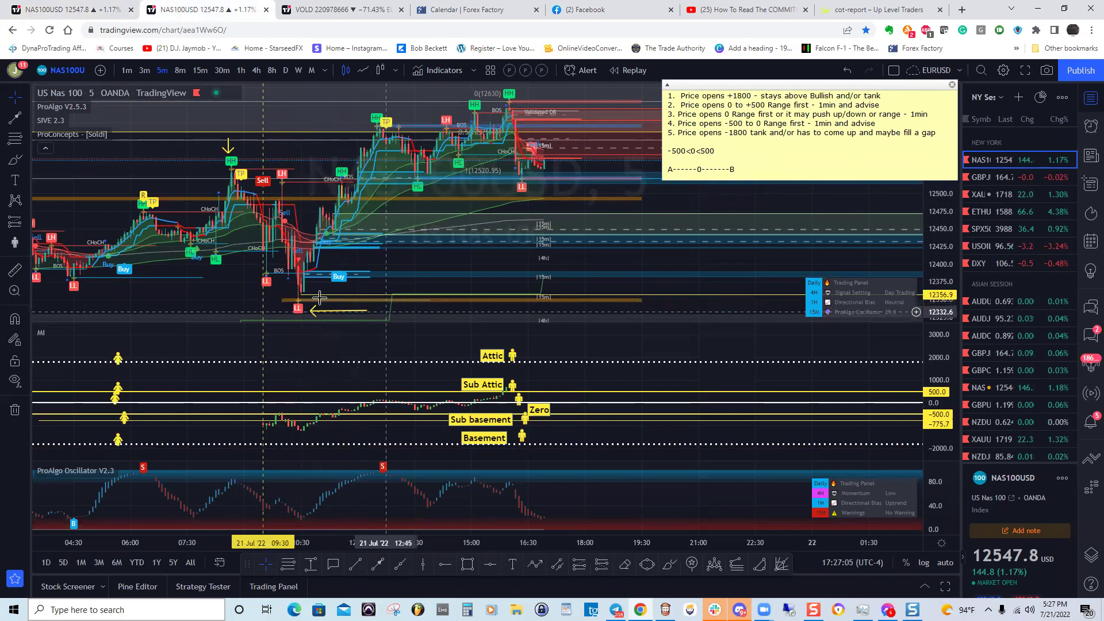
{"action": "left_click_drag", "start_coordinate": [454, 216], "coordinate": [446, 220]}
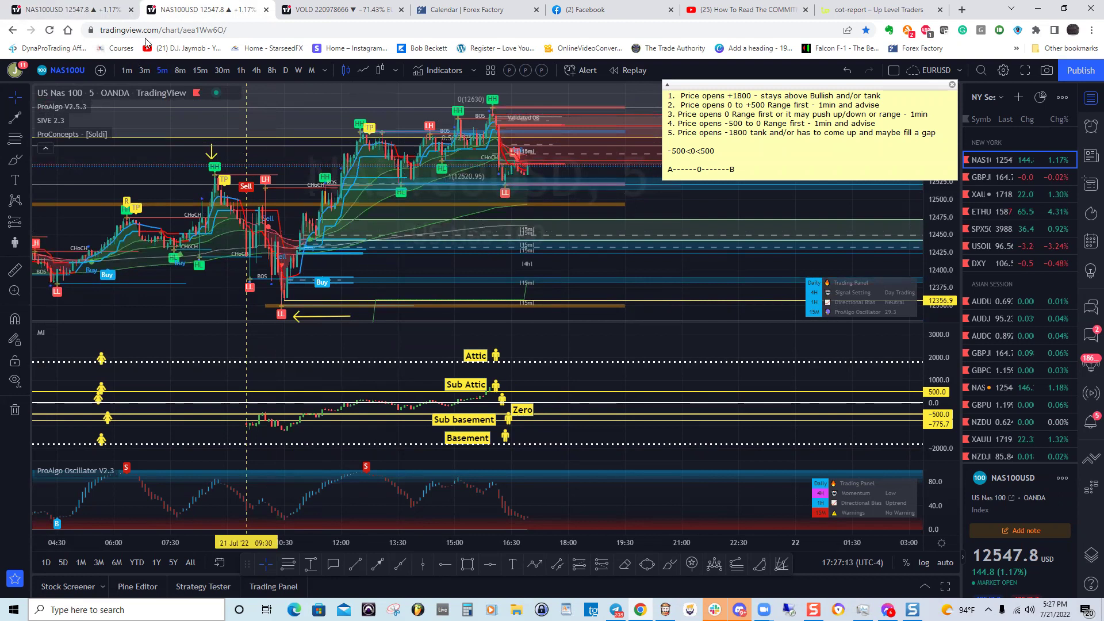
{"action": "left_click", "coordinate": [84, 15]}
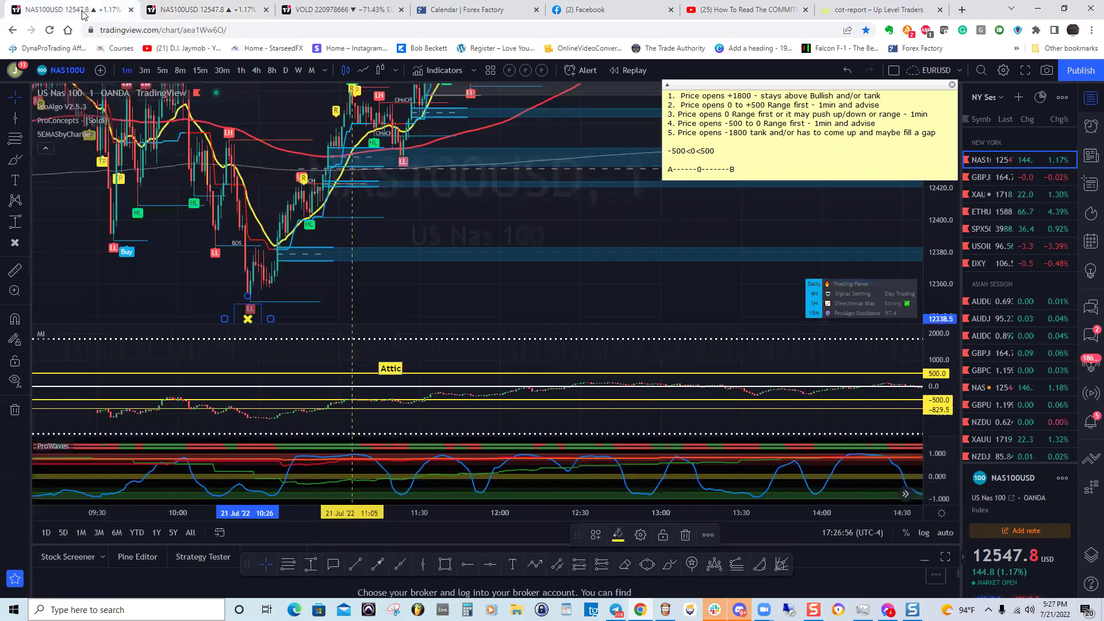
Delete the vertical line at 09:30 on 21 July from the 5-minute chart
{"action": "left_click", "coordinate": [195, 11]}
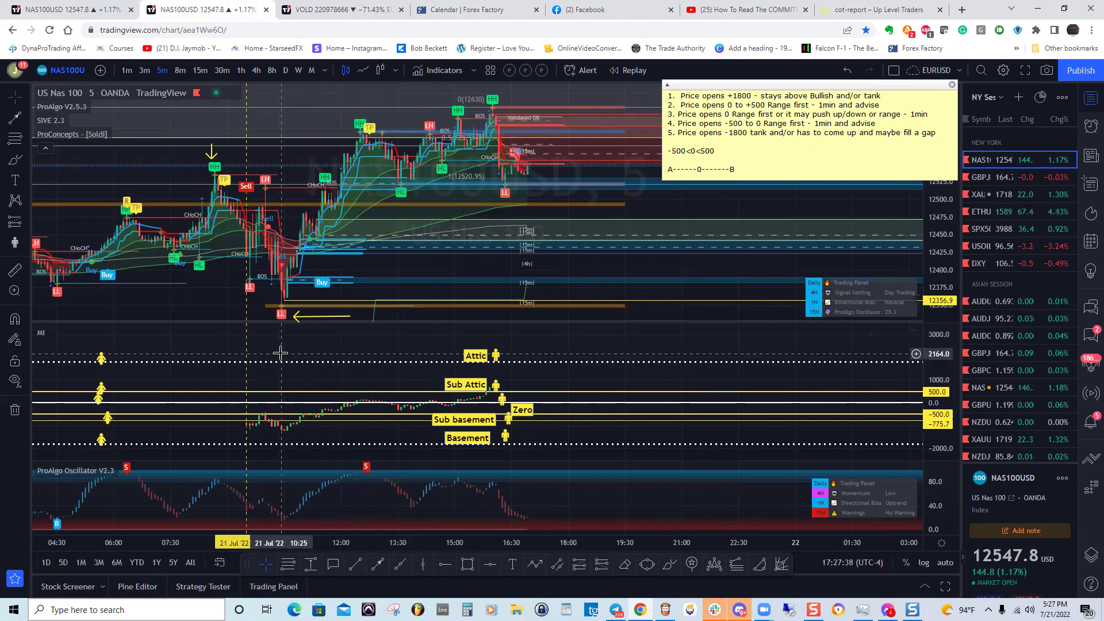
{"action": "left_click_drag", "start_coordinate": [338, 373], "coordinate": [451, 389]}
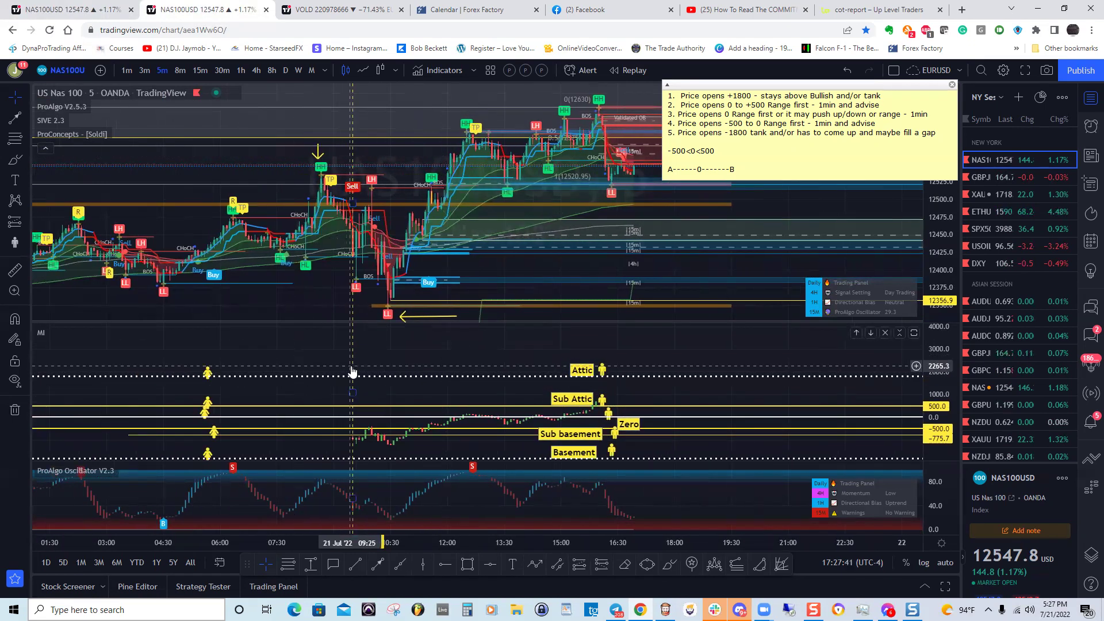
{"action": "left_click", "coordinate": [353, 374]}
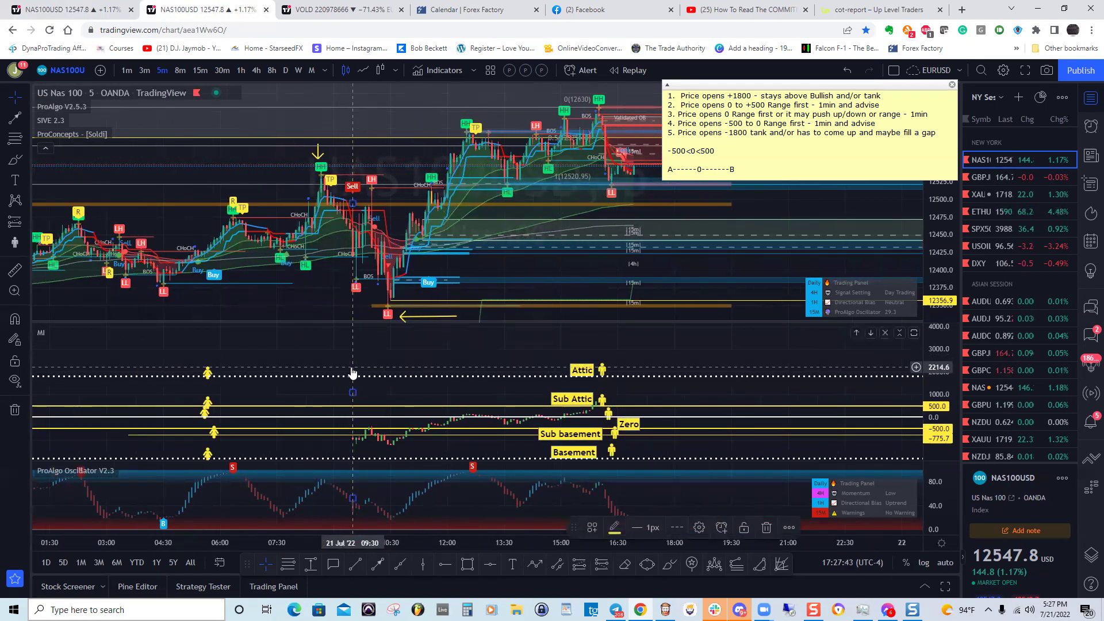
{"action": "left_click", "coordinate": [351, 367]}
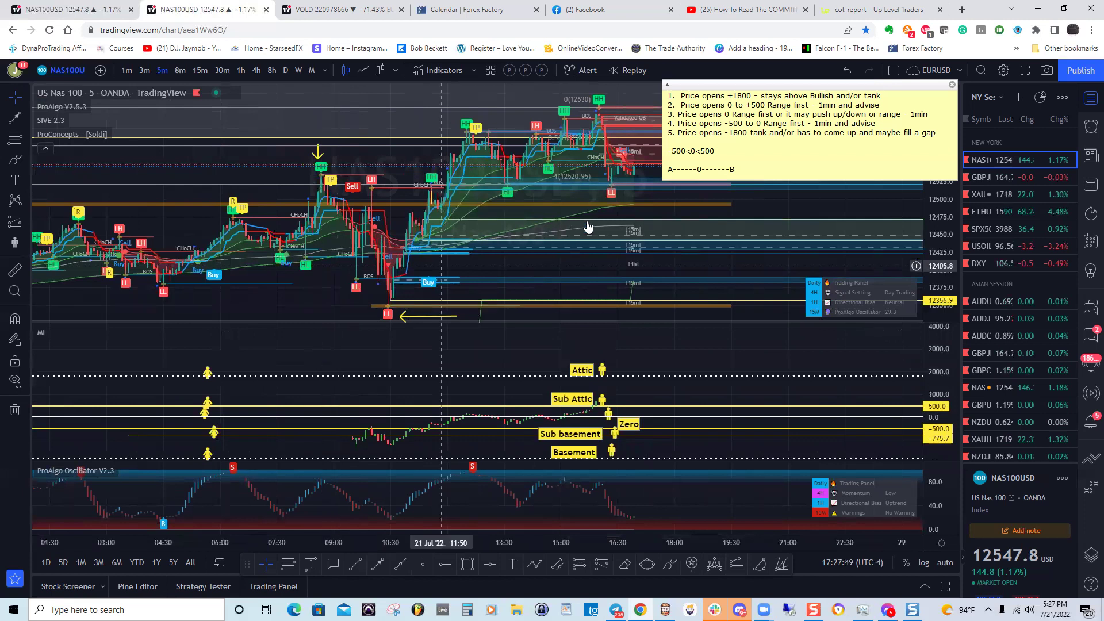
Place a horizontal line at the swing high just after 10:00, beside the Sell label, on the 1-minute chart
{"action": "left_click", "coordinate": [62, 13]}
{"action": "left_click_drag", "start_coordinate": [388, 203], "coordinate": [536, 260]}
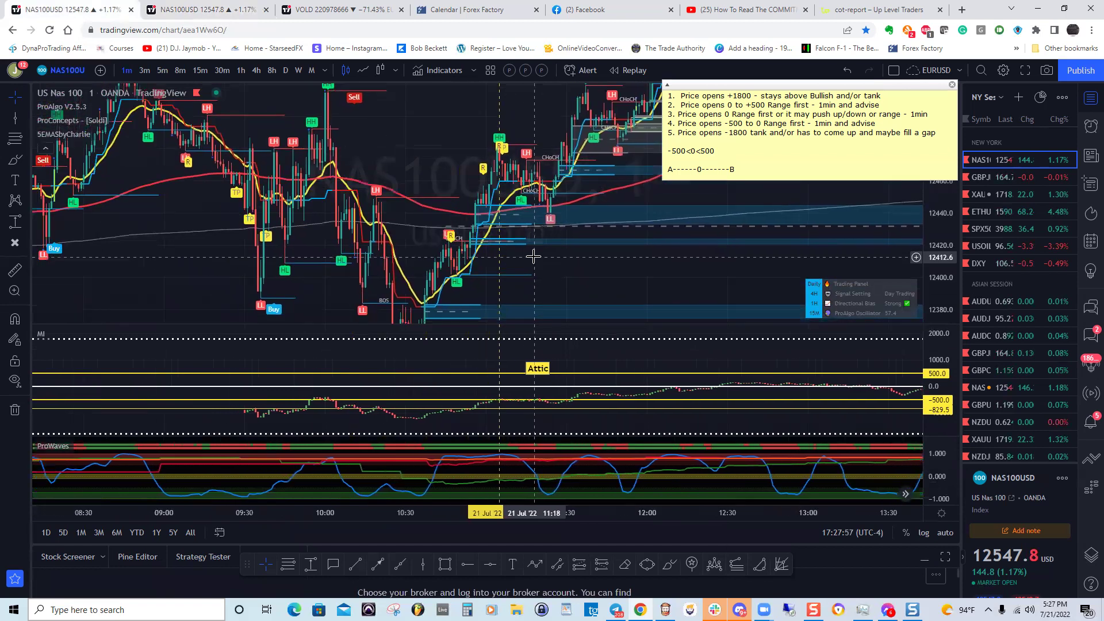
{"action": "left_click_drag", "start_coordinate": [329, 275], "coordinate": [321, 269]}
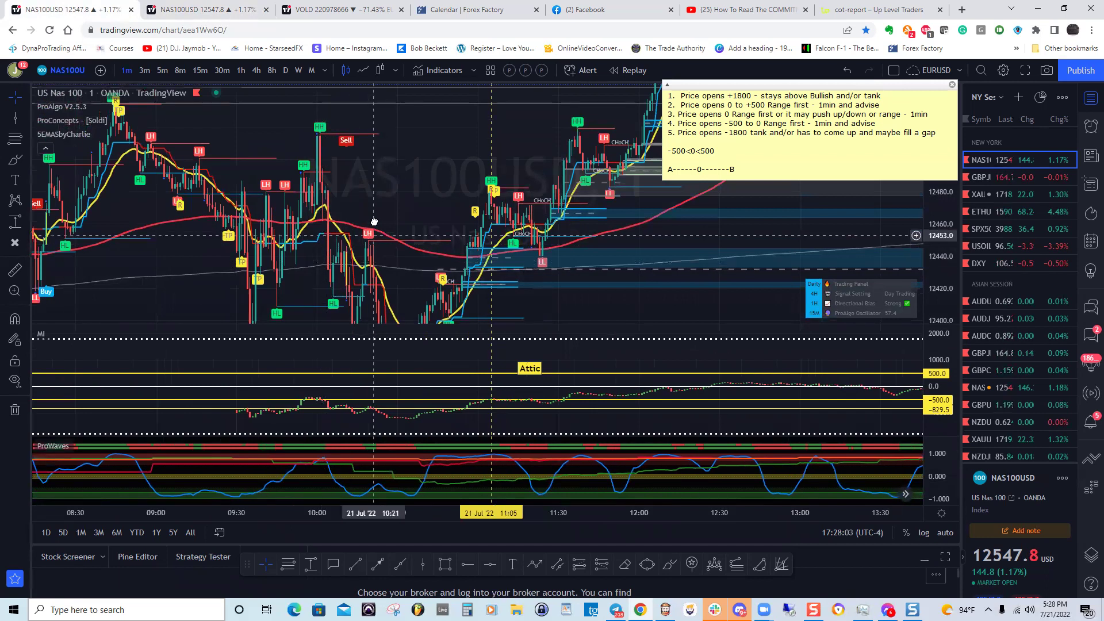
{"action": "left_click_drag", "start_coordinate": [362, 262], "coordinate": [368, 233]}
{"action": "left_click_drag", "start_coordinate": [502, 266], "coordinate": [473, 284]}
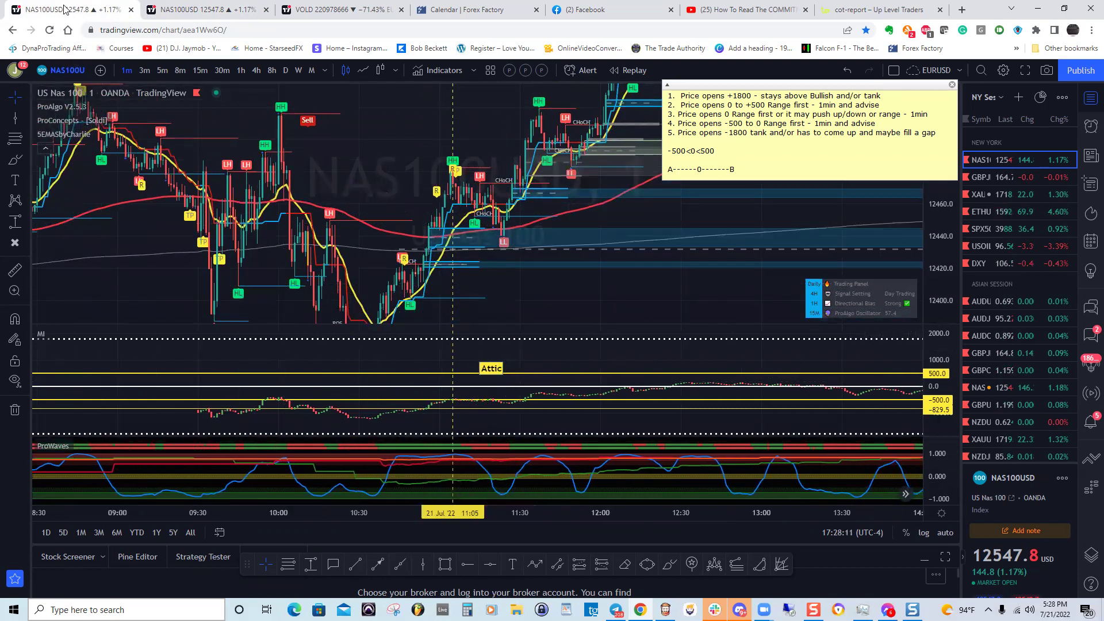
{"action": "left_click_drag", "start_coordinate": [320, 115], "coordinate": [338, 118]}
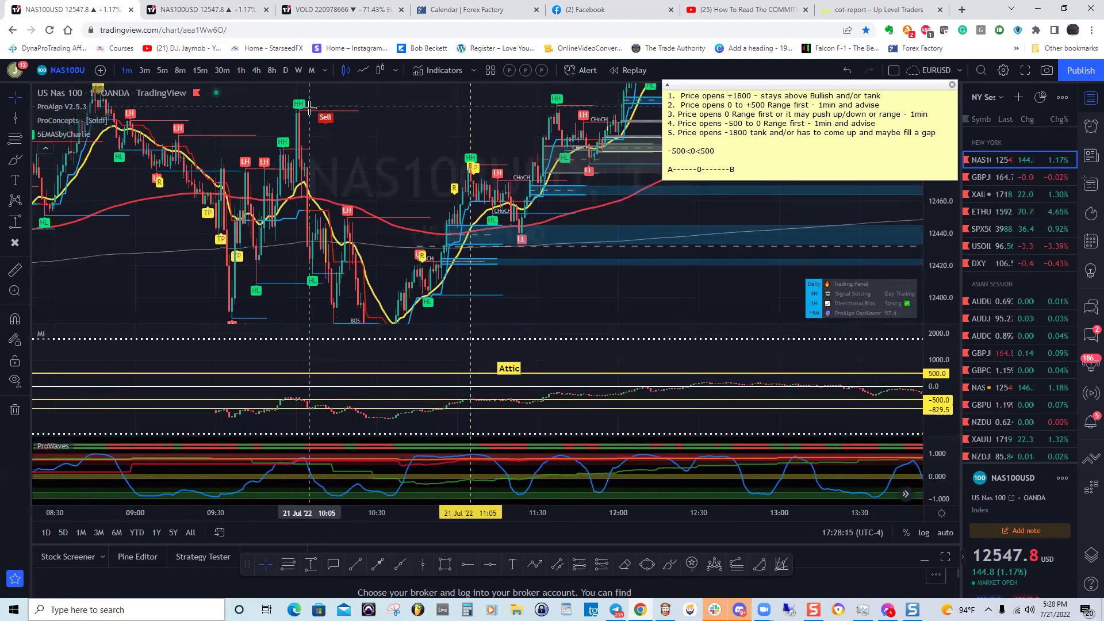
{"action": "left_click_drag", "start_coordinate": [361, 198], "coordinate": [335, 196]}
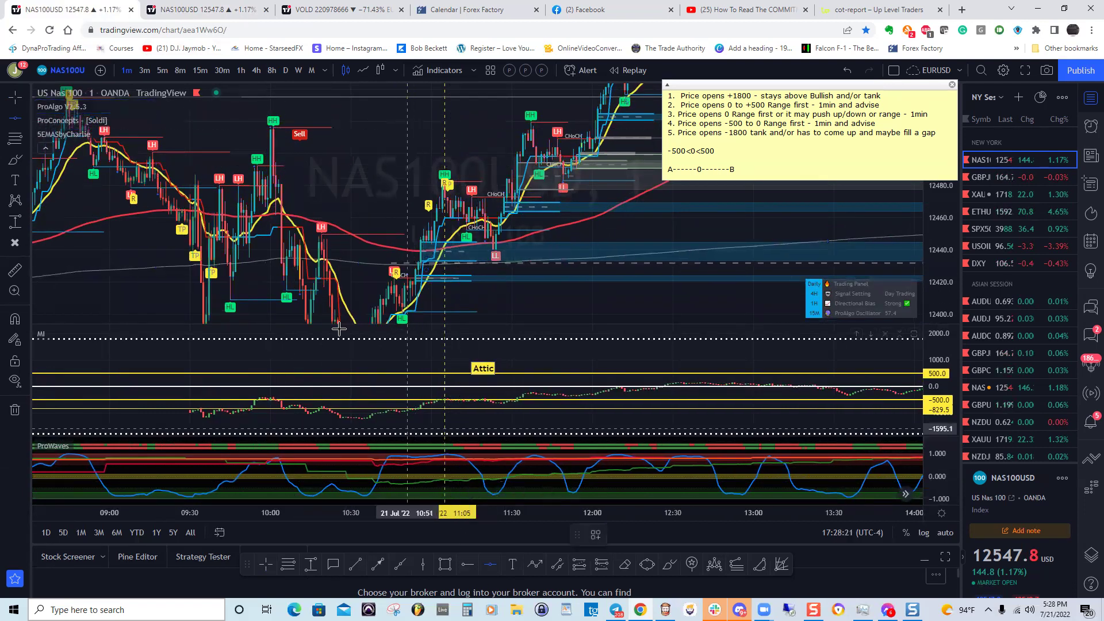
{"action": "key", "text": "alt+h"}
Examine the 1-minute price swings and pullbacks between about 10:50 and 11:45 relative to the horizontal line
{"action": "mouse_move", "coordinate": [582, 177]}
{"action": "left_mouse_down"}
{"action": "mouse_move", "coordinate": [554, 174]}
{"action": "mouse_move", "coordinate": [551, 211]}
{"action": "mouse_move", "coordinate": [461, 303]}
{"action": "mouse_move", "coordinate": [547, 230]}
{"action": "mouse_move", "coordinate": [575, 185]}
{"action": "left_mouse_up"}
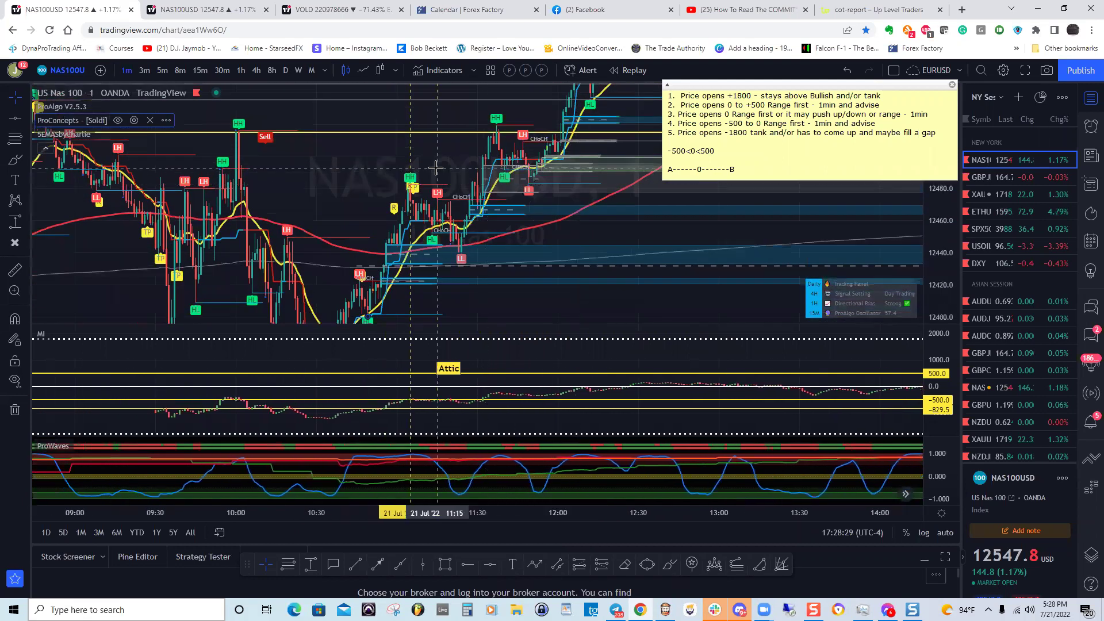
{"action": "left_click_drag", "start_coordinate": [343, 184], "coordinate": [342, 164]}
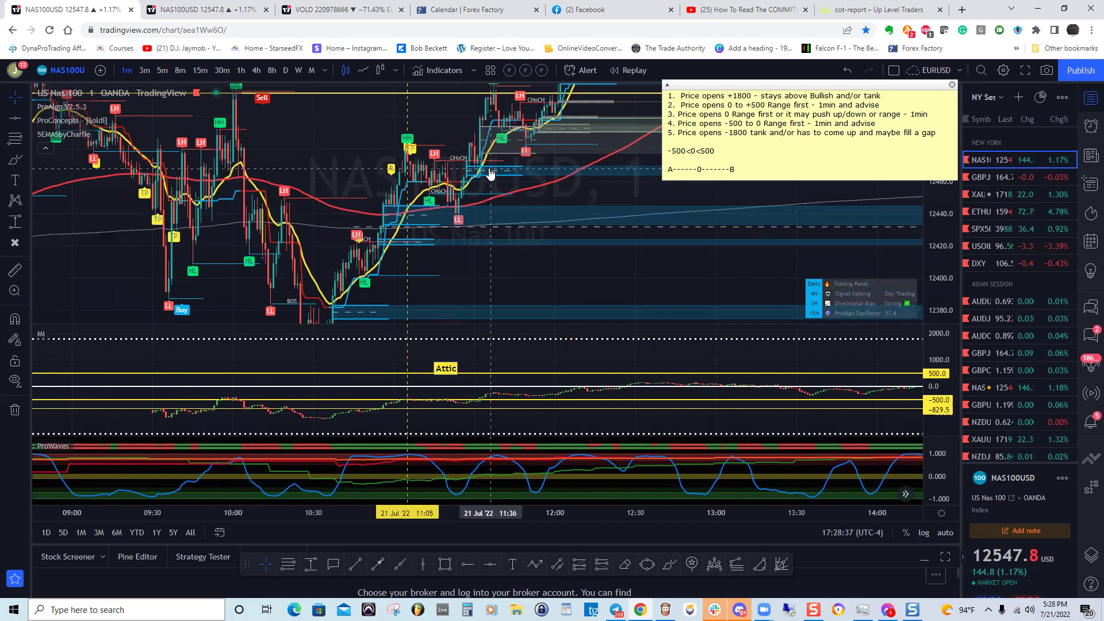
{"action": "left_click_drag", "start_coordinate": [564, 144], "coordinate": [540, 175]}
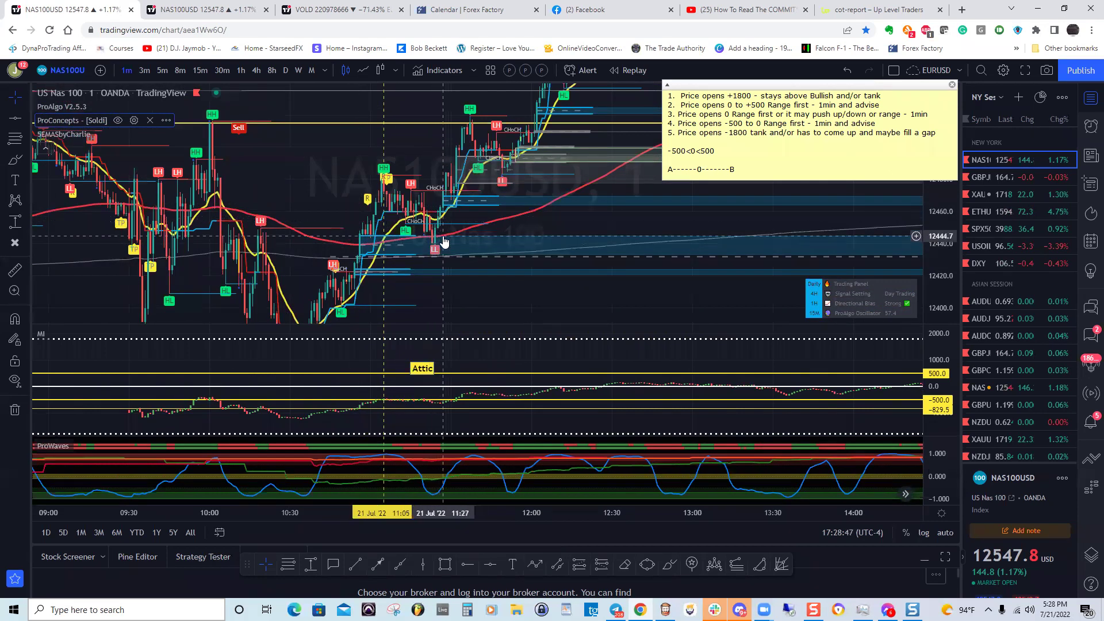
{"action": "left_click_drag", "start_coordinate": [475, 248], "coordinate": [470, 295]}
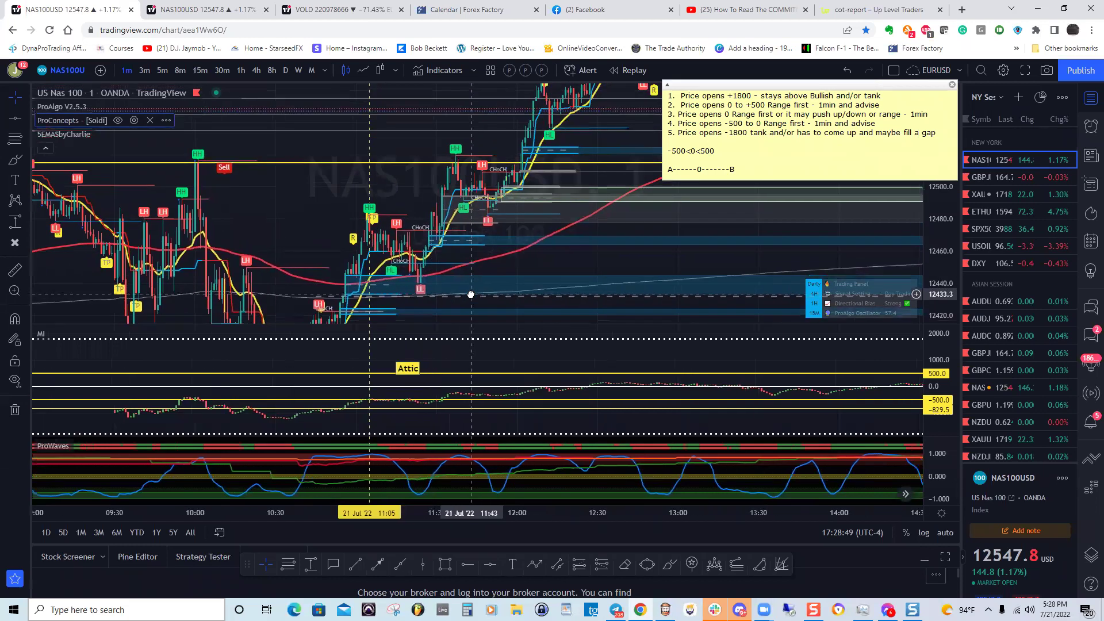
{"action": "left_click_drag", "start_coordinate": [460, 249], "coordinate": [441, 261]}
{"action": "left_click_drag", "start_coordinate": [373, 270], "coordinate": [455, 167]}
{"action": "left_click_drag", "start_coordinate": [373, 279], "coordinate": [383, 273]}
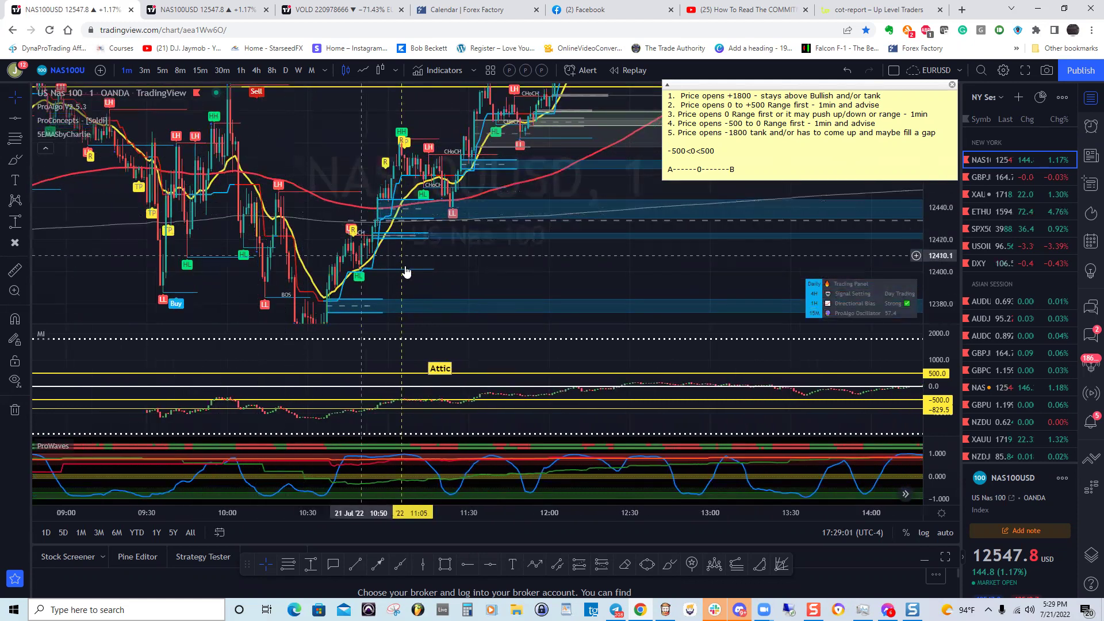
Delete the earlier column of five person icons from the MI pane on the 5-minute chart
{"action": "left_click", "coordinate": [197, 7]}
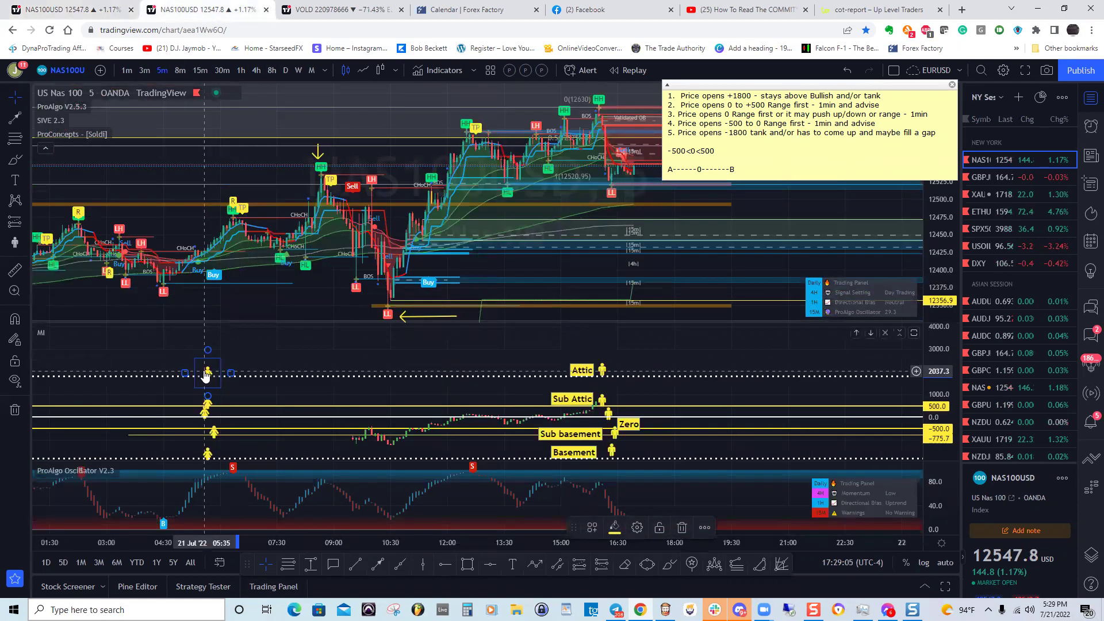
{"action": "left_click_drag", "start_coordinate": [205, 370], "coordinate": [210, 455]}
{"action": "key", "text": "Delete"}
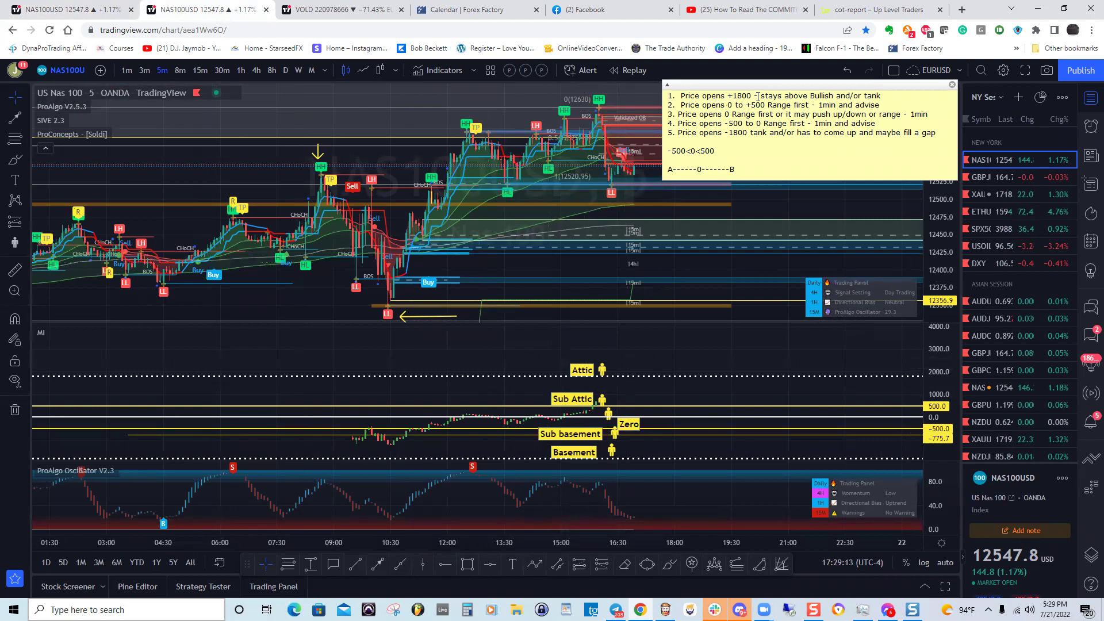
Place a vertical line at 09:25 on 19 July on the 5-minute chart, where the MI plot starts above the upper dotted level
{"action": "left_click_drag", "start_coordinate": [363, 363], "coordinate": [495, 350]}
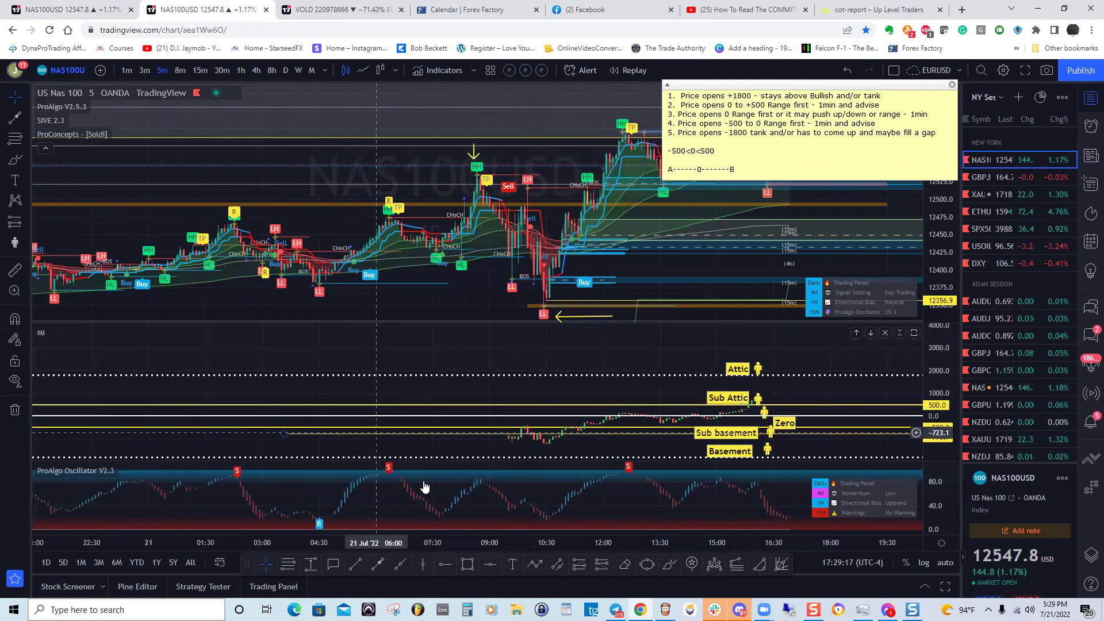
{"action": "left_click", "coordinate": [446, 524]}
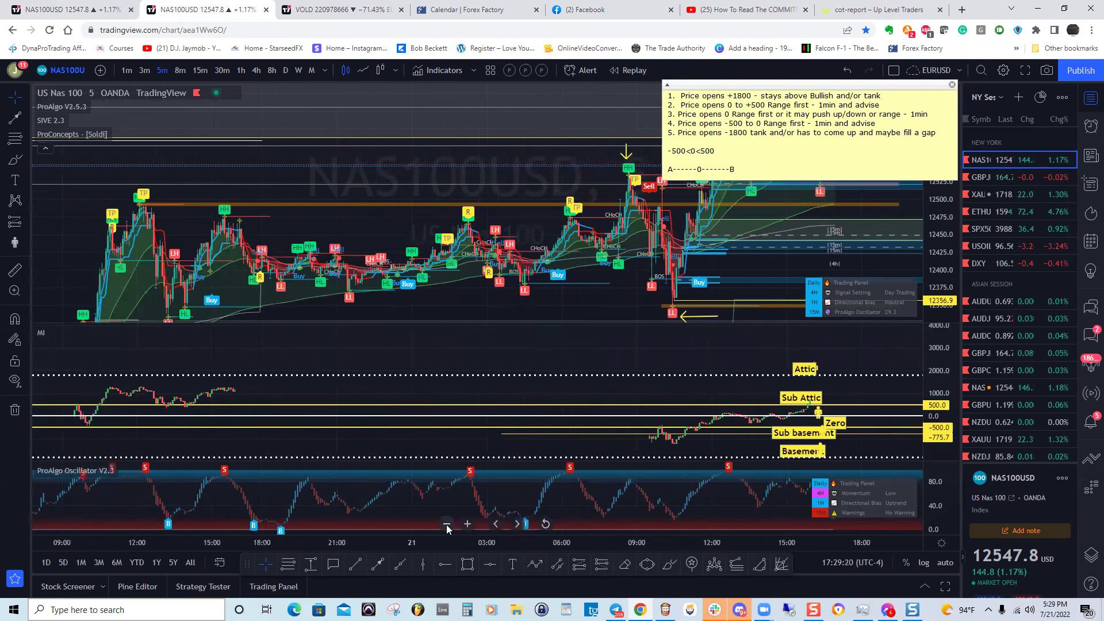
{"action": "left_click_drag", "start_coordinate": [135, 397], "coordinate": [315, 400]}
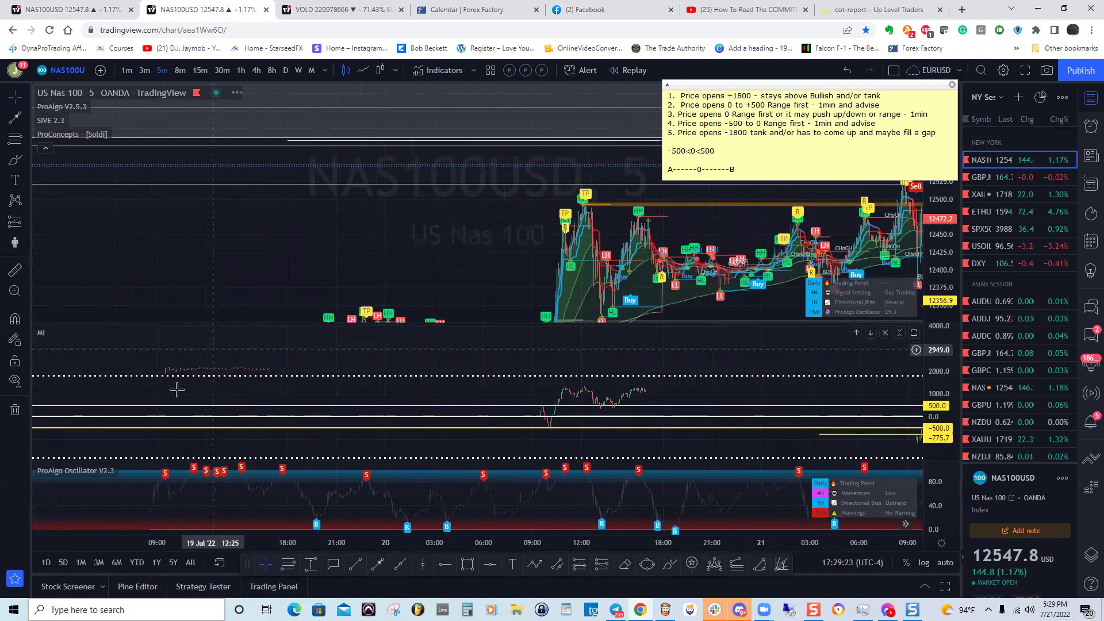
{"action": "left_click_drag", "start_coordinate": [411, 293], "coordinate": [324, 222]}
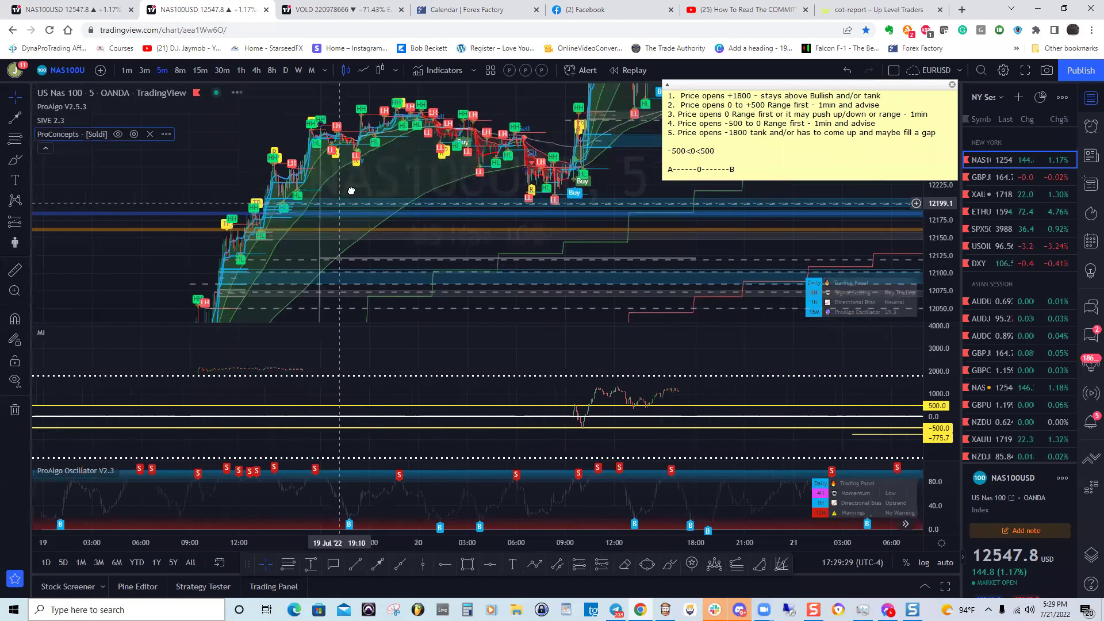
{"action": "left_click_drag", "start_coordinate": [949, 220], "coordinate": [949, 242]}
{"action": "left_click_drag", "start_coordinate": [452, 236], "coordinate": [477, 209]}
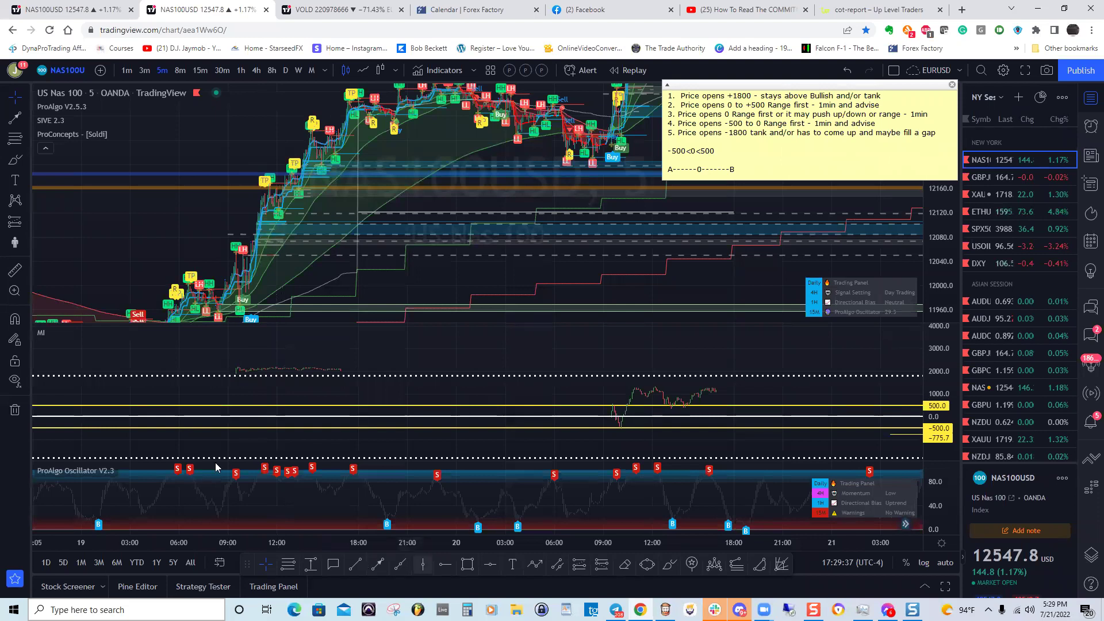
{"action": "left_click", "coordinate": [236, 411]}
{"action": "left_click_drag", "start_coordinate": [230, 407], "coordinate": [233, 407]}
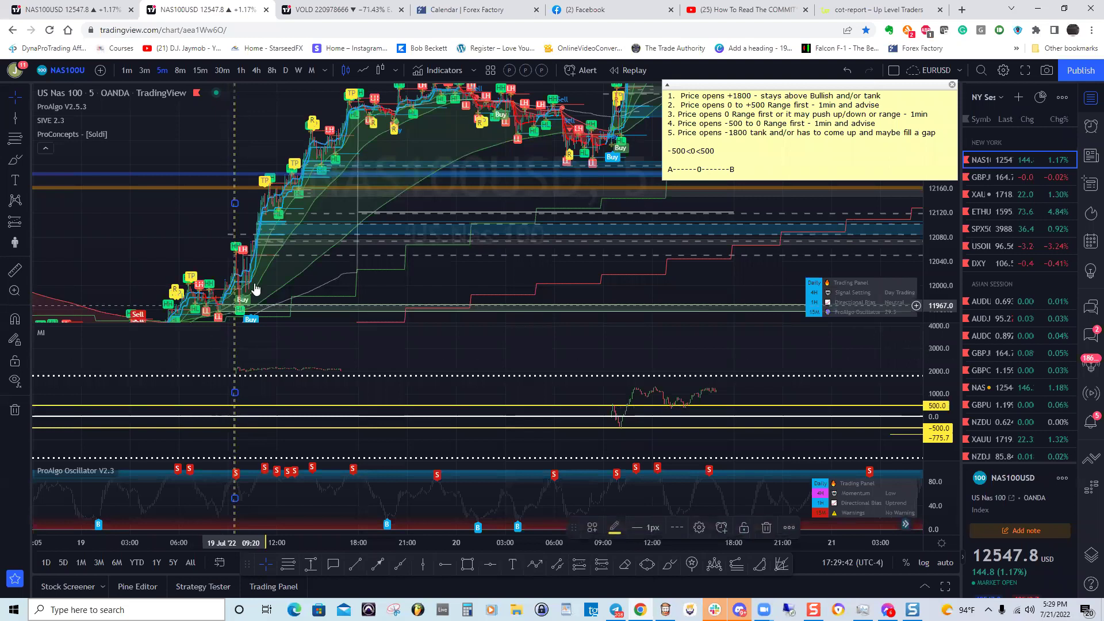
Hide the ProAlgo V2.5.3, SIVE 2.3 and ProConcepts indicators to show the 19 July rally as bare candles
{"action": "left_click_drag", "start_coordinate": [319, 219], "coordinate": [307, 229]}
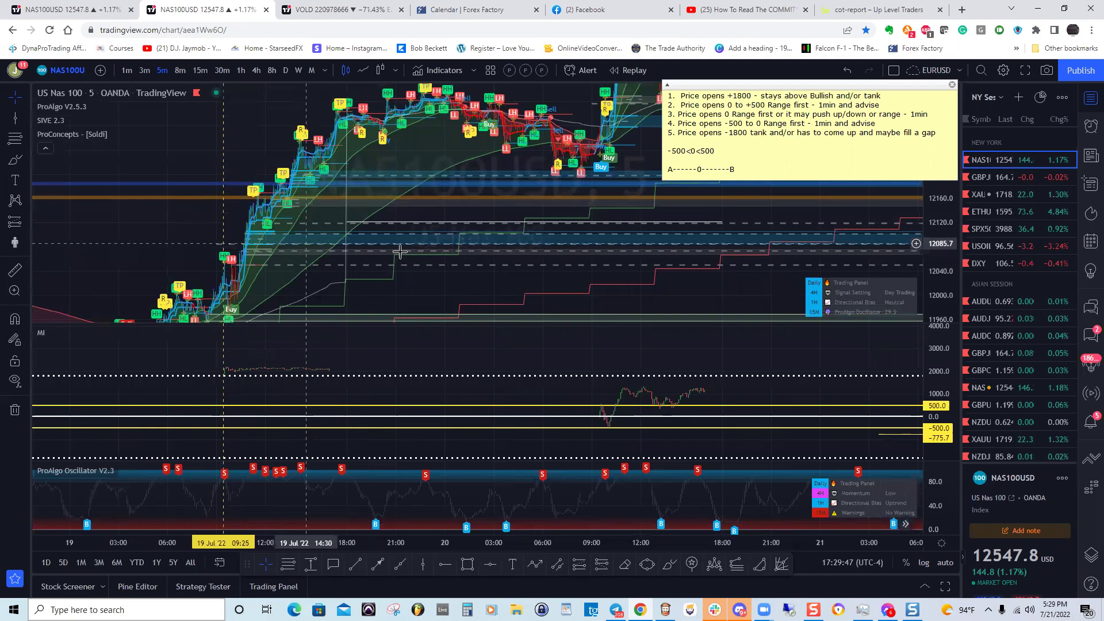
{"action": "left_click_drag", "start_coordinate": [489, 289], "coordinate": [391, 297]}
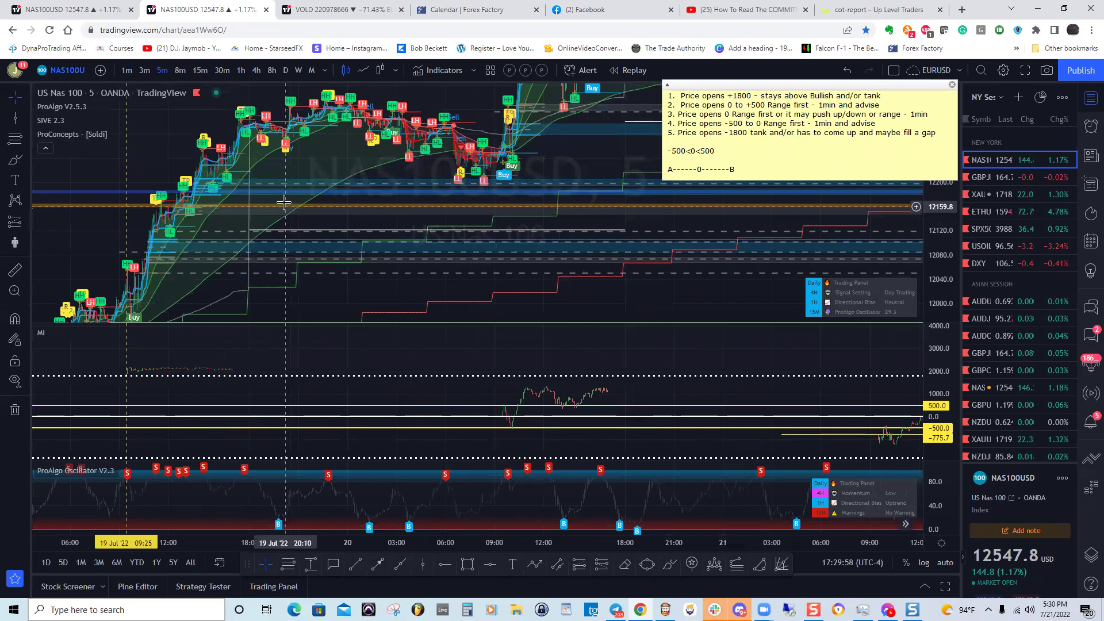
{"action": "left_click_drag", "start_coordinate": [357, 185], "coordinate": [346, 217]}
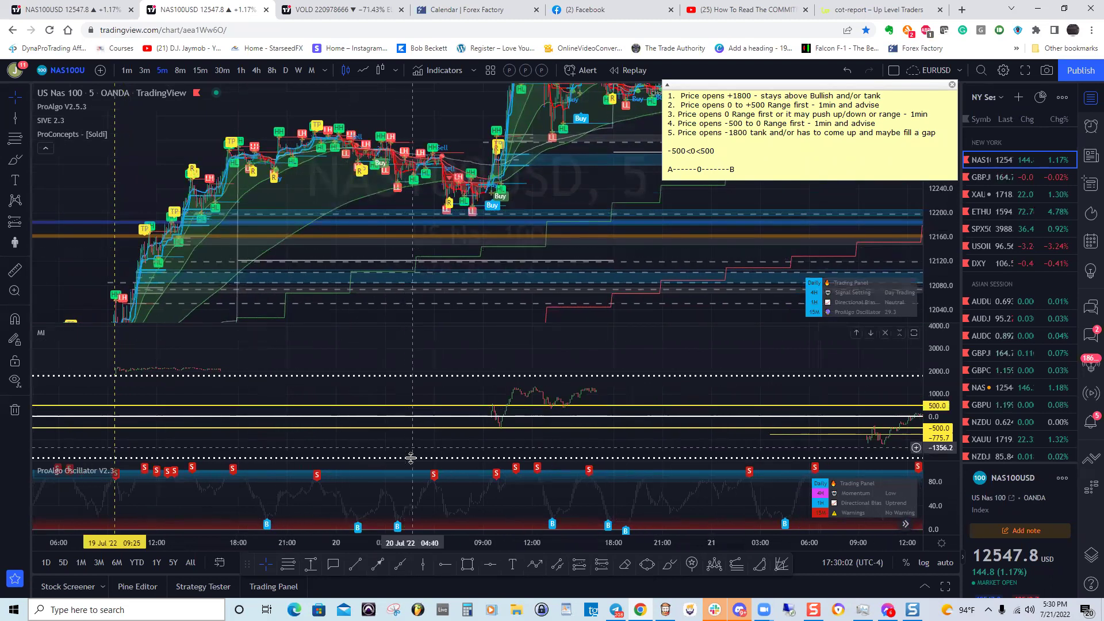
{"action": "left_click", "coordinate": [96, 106]}
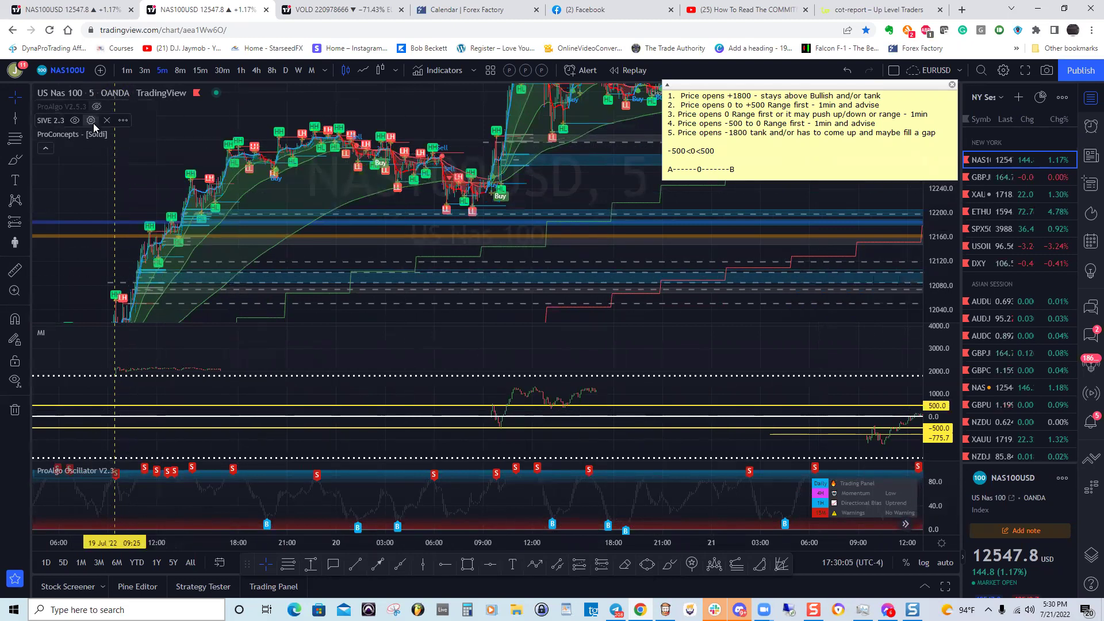
{"action": "left_click", "coordinate": [74, 121]}
{"action": "left_click", "coordinate": [117, 136]}
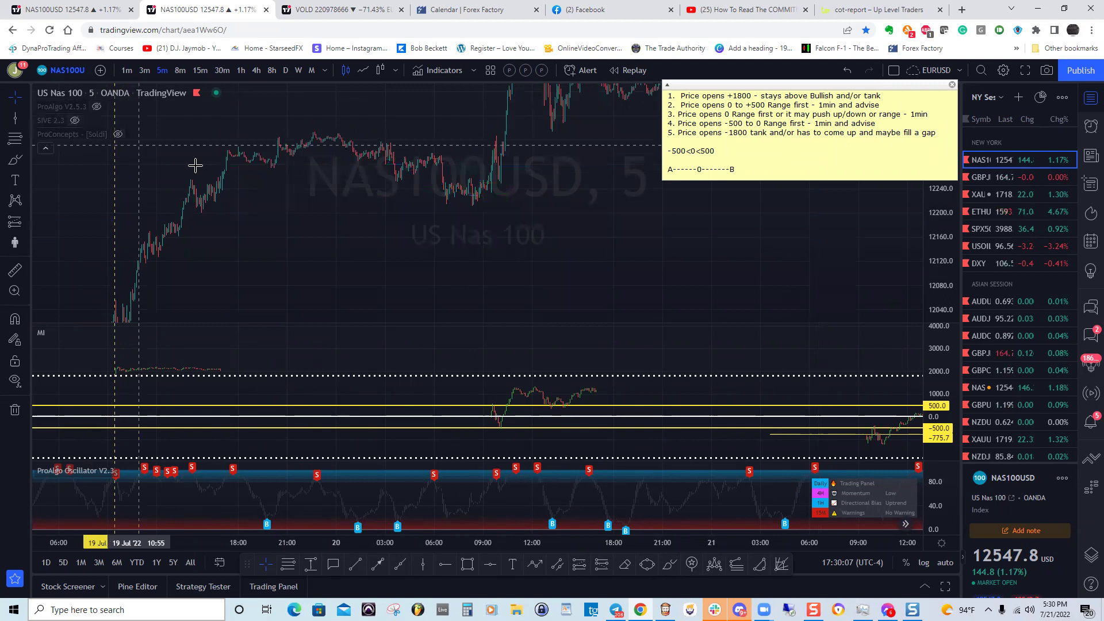
Examine price and the MI plot on the 5-minute chart from 19 July through the 20 July open
{"action": "mouse_move", "coordinate": [254, 191]}
{"action": "left_mouse_down"}
{"action": "mouse_move", "coordinate": [276, 192]}
{"action": "mouse_move", "coordinate": [241, 199]}
{"action": "left_mouse_up"}
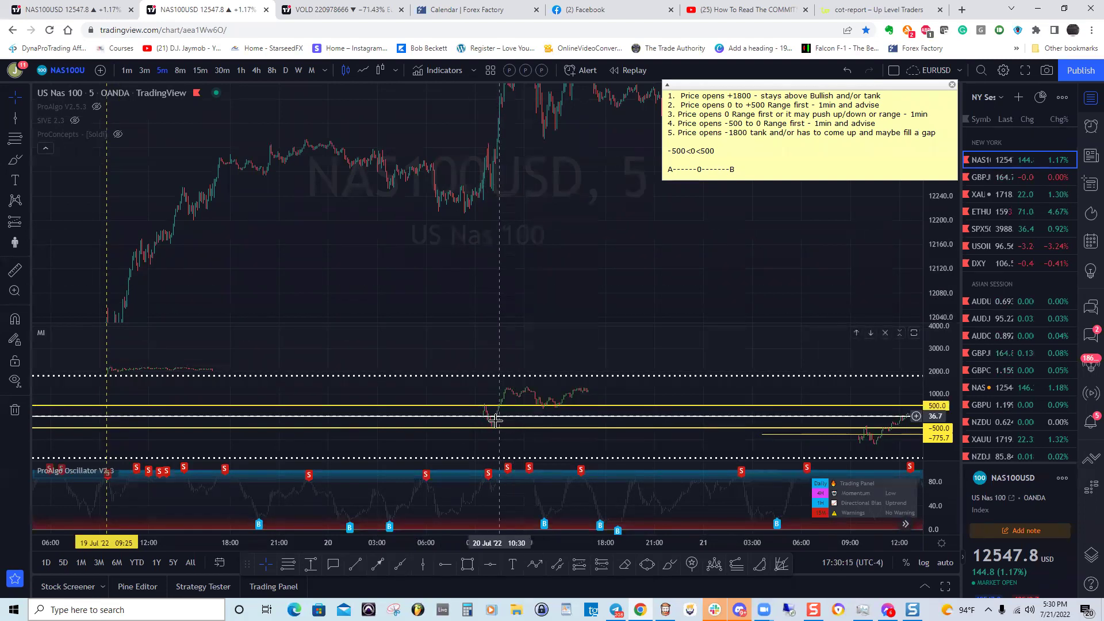
{"action": "left_click_drag", "start_coordinate": [443, 267], "coordinate": [433, 312]}
{"action": "left_click_drag", "start_coordinate": [542, 240], "coordinate": [529, 264]}
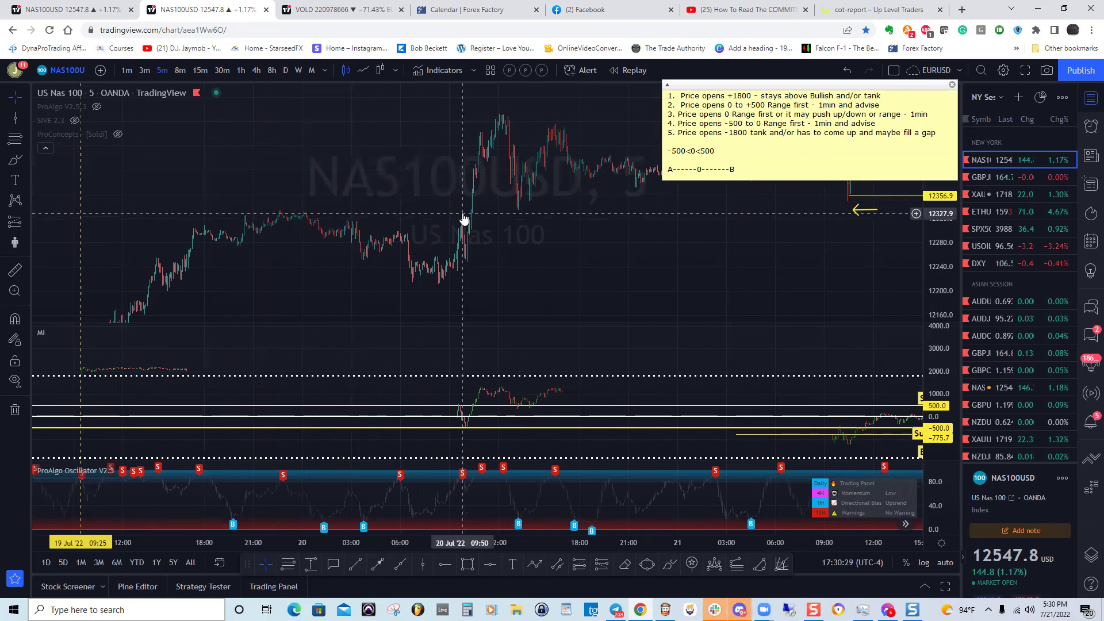
Switch to the browser tab with the 1-minute NAS100USD chart and look back through the early hours of 21 July
{"action": "left_click", "coordinate": [74, 11]}
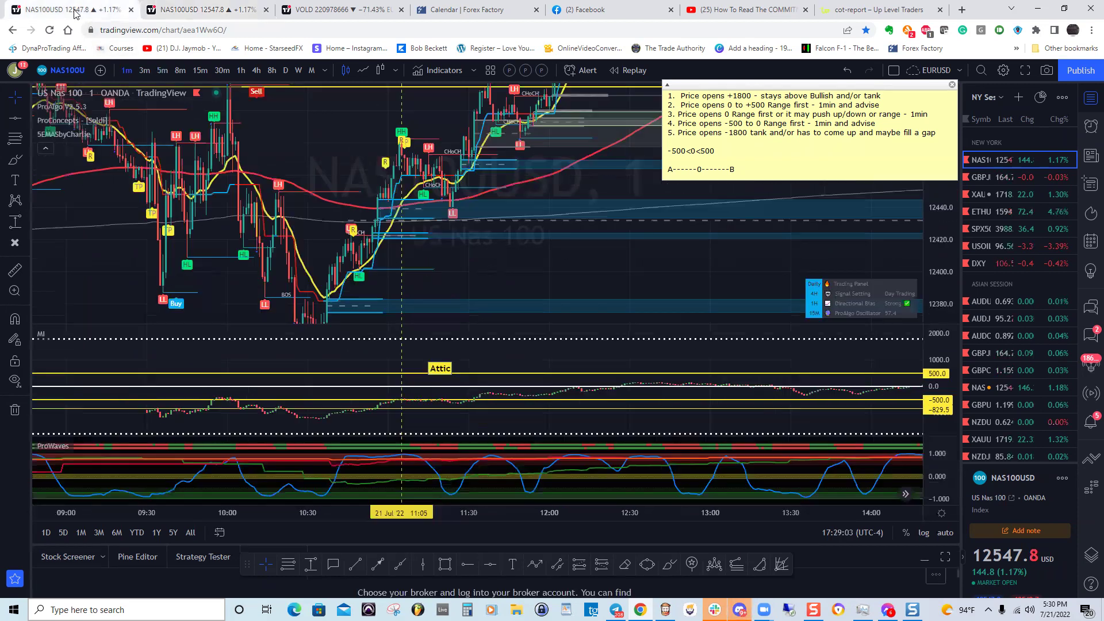
{"action": "left_click_drag", "start_coordinate": [281, 195], "coordinate": [466, 217]}
{"action": "left_click_drag", "start_coordinate": [241, 262], "coordinate": [512, 282]}
{"action": "left_click_drag", "start_coordinate": [334, 299], "coordinate": [684, 308]}
{"action": "left_click_drag", "start_coordinate": [207, 311], "coordinate": [653, 319]}
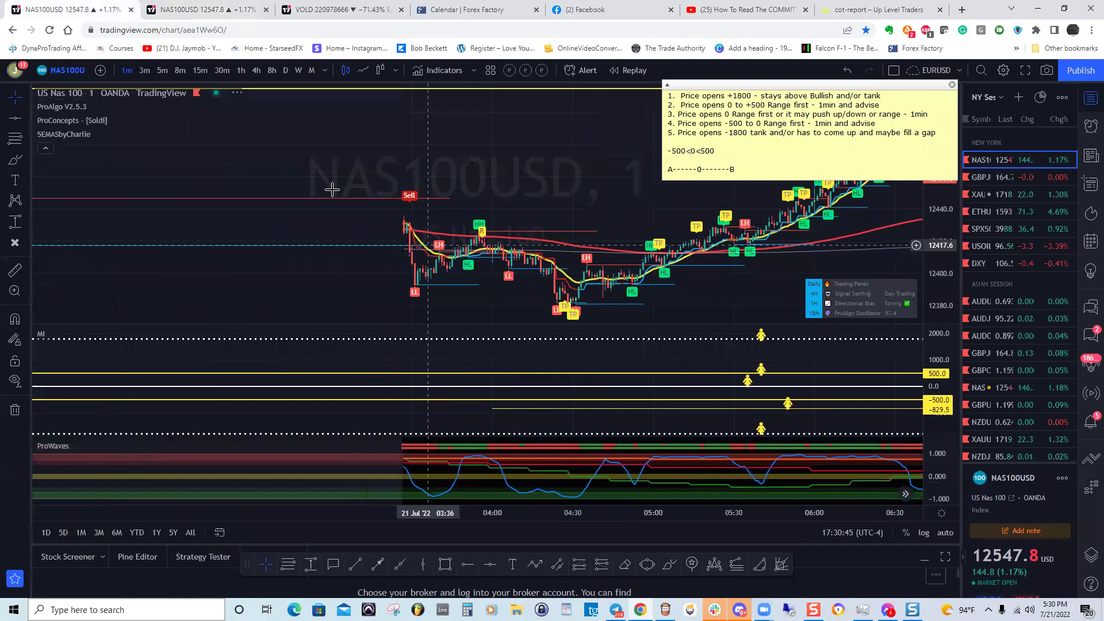
{"action": "left_click", "coordinate": [162, 71]}
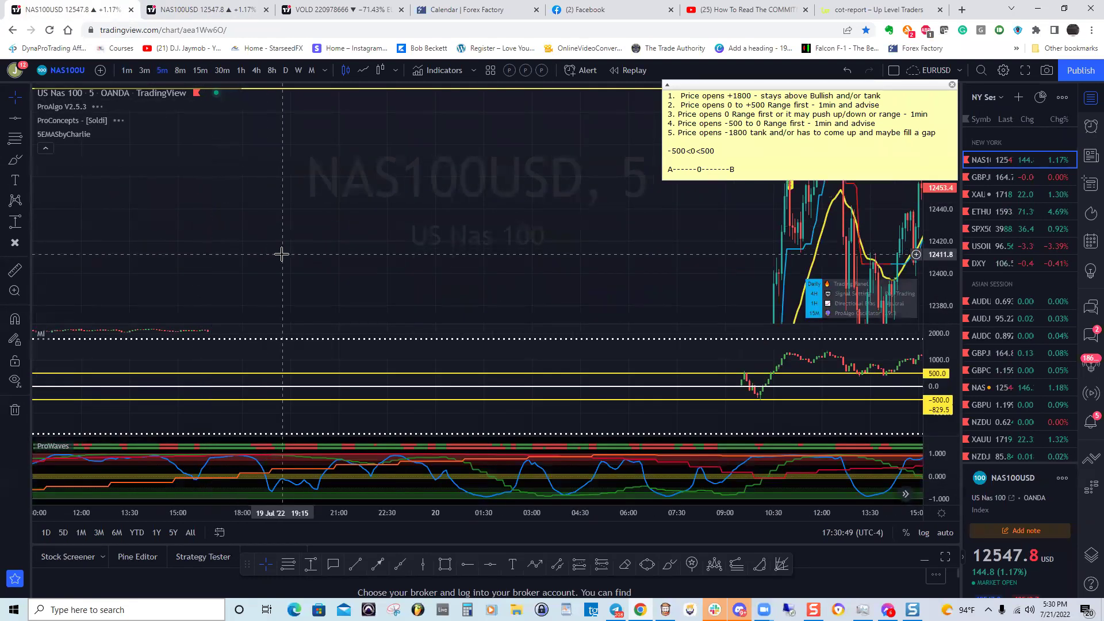
{"action": "left_click_drag", "start_coordinate": [507, 261], "coordinate": [558, 196]}
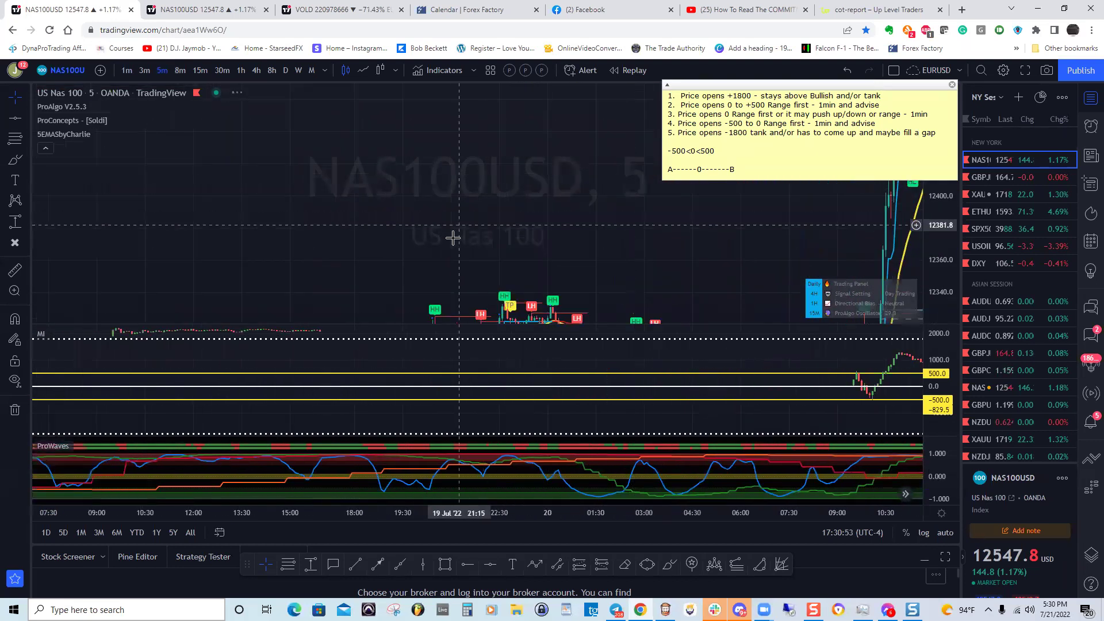
{"action": "left_click", "coordinate": [122, 70]}
Go back on the 1-minute chart to the 20 July session, viewing the full day's price action and MI plot
{"action": "mouse_move", "coordinate": [417, 205]}
{"action": "left_mouse_down"}
{"action": "mouse_move", "coordinate": [203, 279]}
{"action": "mouse_move", "coordinate": [213, 296]}
{"action": "left_mouse_up"}
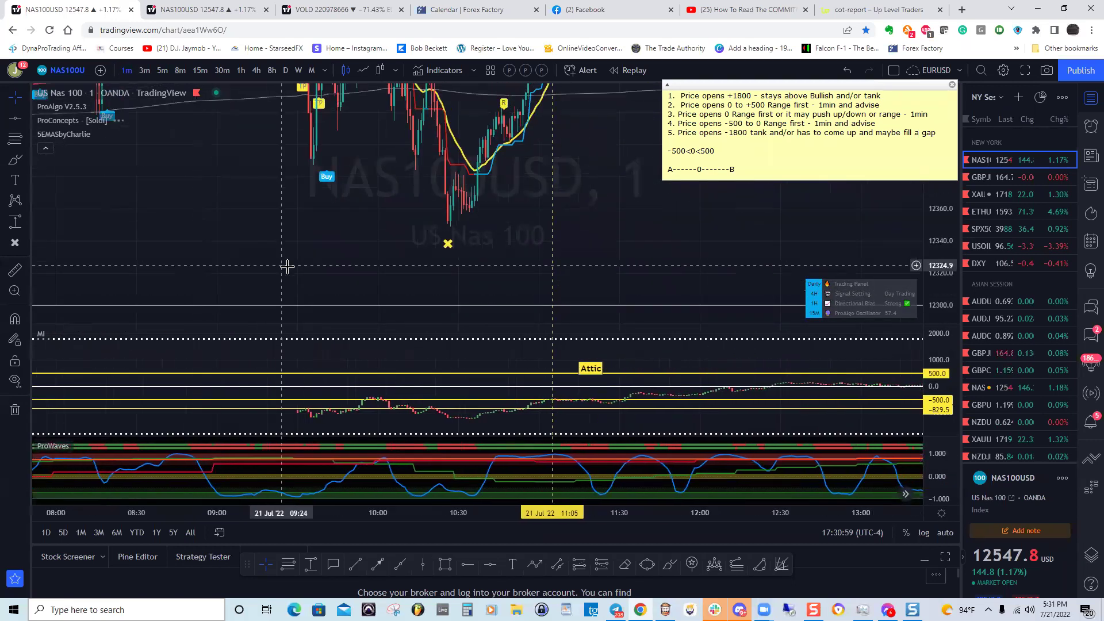
{"action": "left_click_drag", "start_coordinate": [111, 211], "coordinate": [409, 291]}
{"action": "left_click_drag", "start_coordinate": [249, 243], "coordinate": [468, 299]}
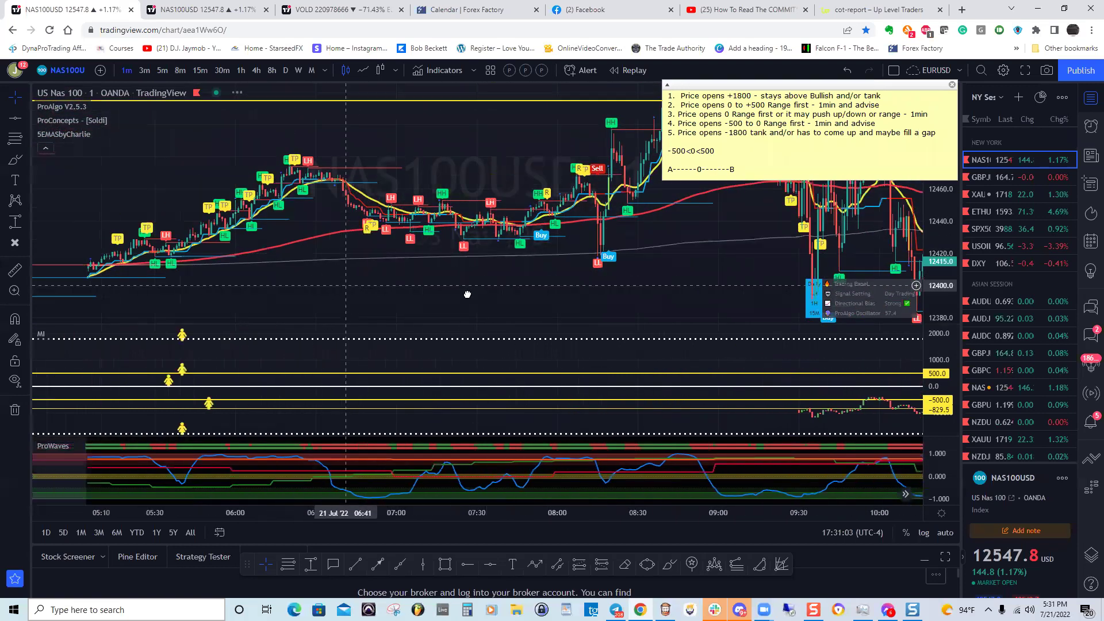
{"action": "left_click_drag", "start_coordinate": [351, 283], "coordinate": [482, 281]}
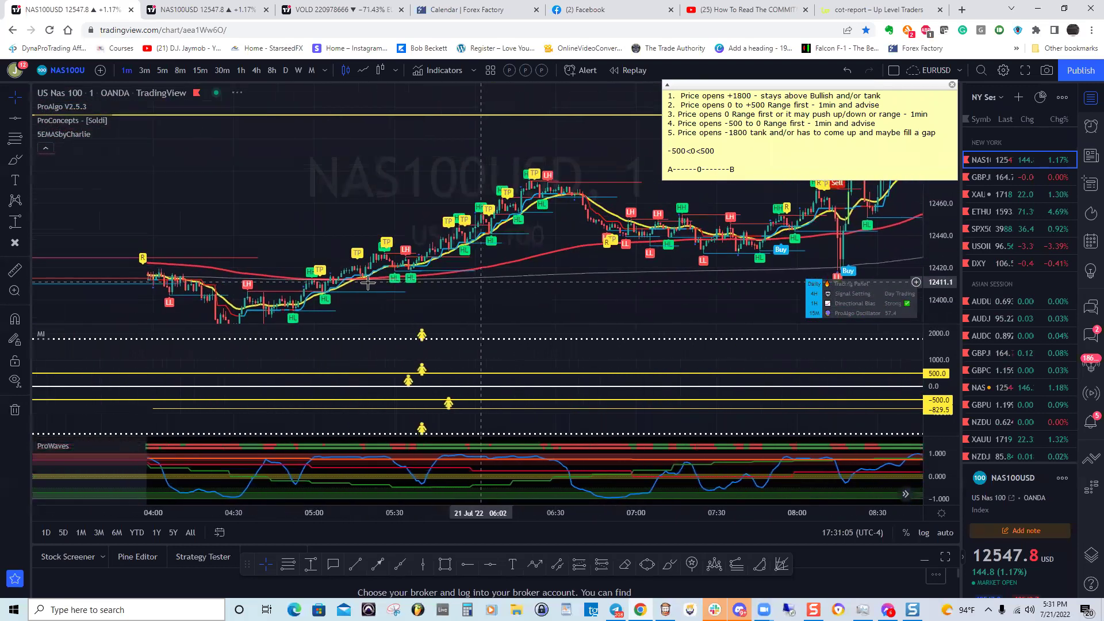
{"action": "left_click_drag", "start_coordinate": [262, 265], "coordinate": [477, 276]}
{"action": "left_click_drag", "start_coordinate": [190, 189], "coordinate": [416, 193]}
{"action": "left_click_drag", "start_coordinate": [343, 193], "coordinate": [806, 115]}
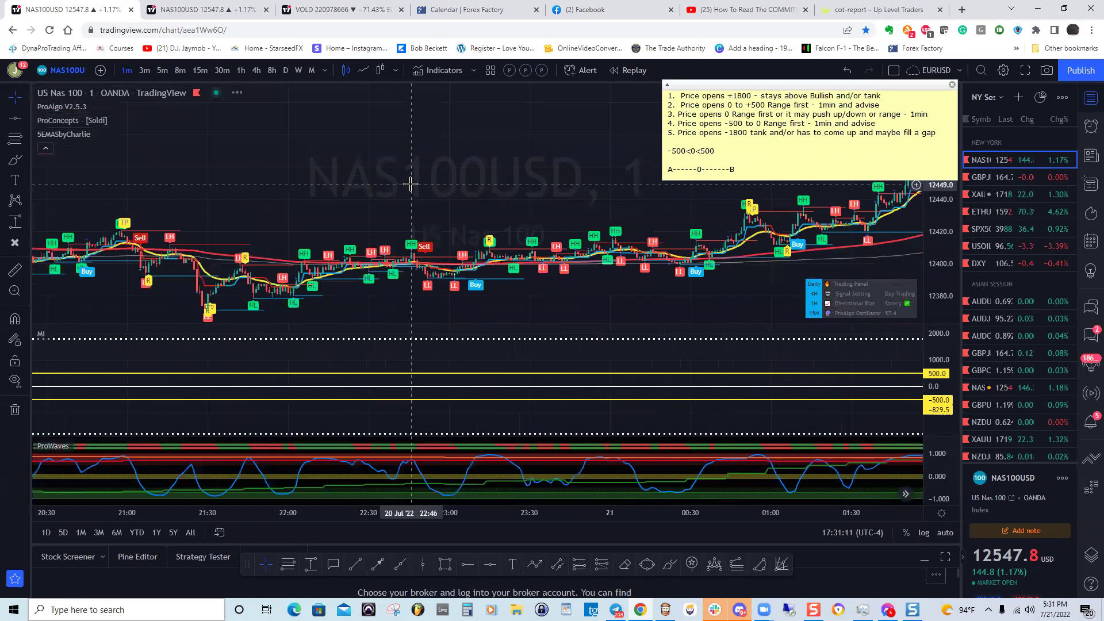
{"action": "left_click_drag", "start_coordinate": [207, 184], "coordinate": [571, 278]}
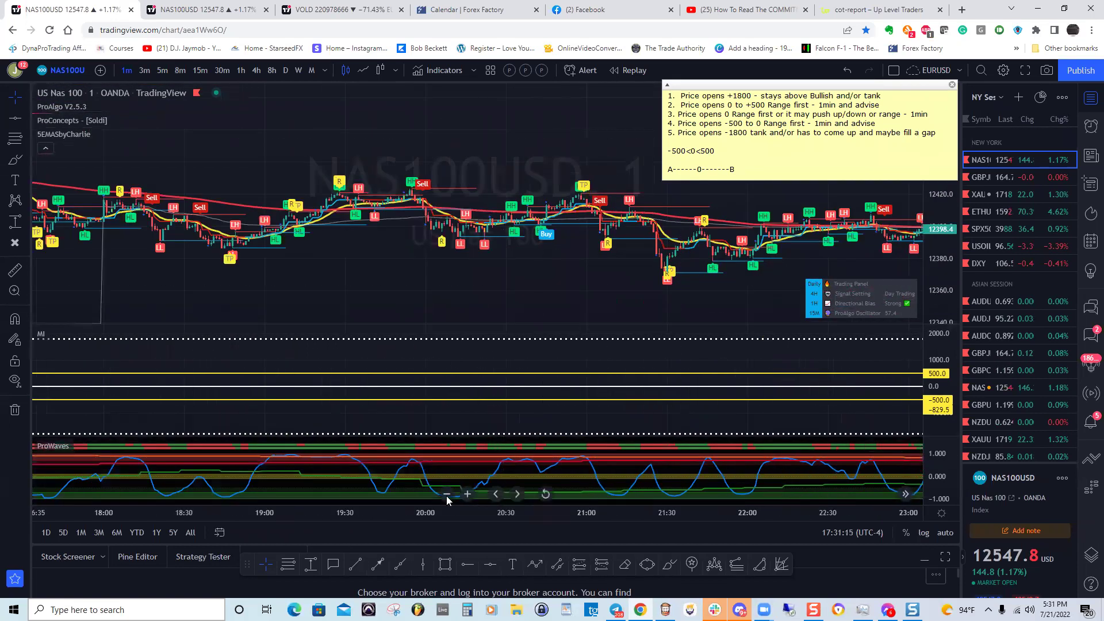
{"action": "left_click", "coordinate": [446, 494]}
{"action": "left_click", "coordinate": [446, 494]}
{"action": "left_click", "coordinate": [446, 494]}
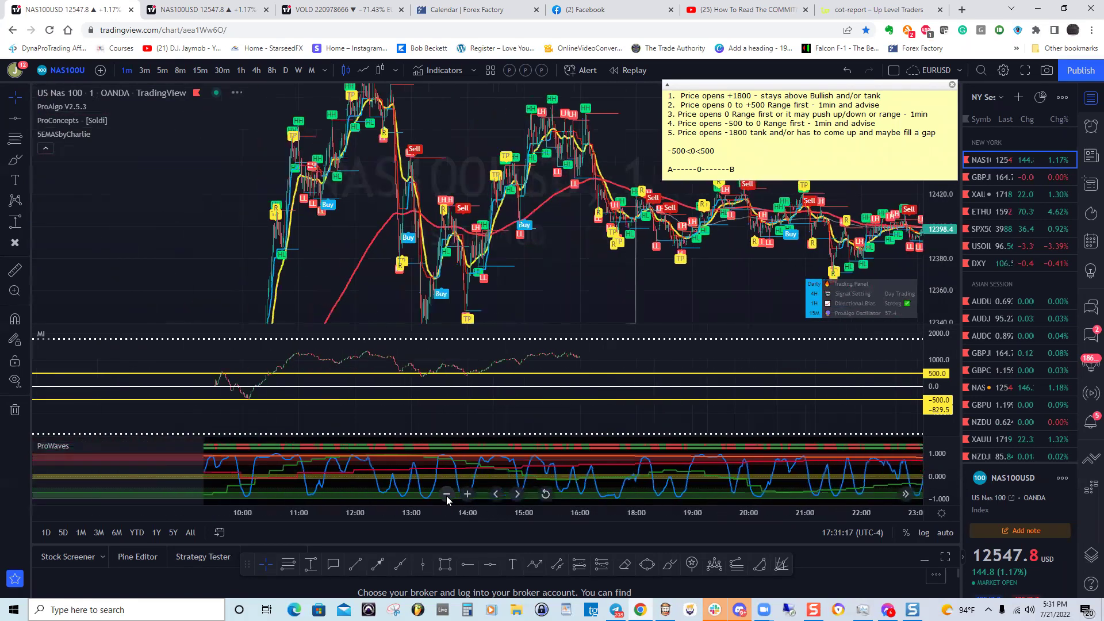
{"action": "left_click", "coordinate": [447, 494]}
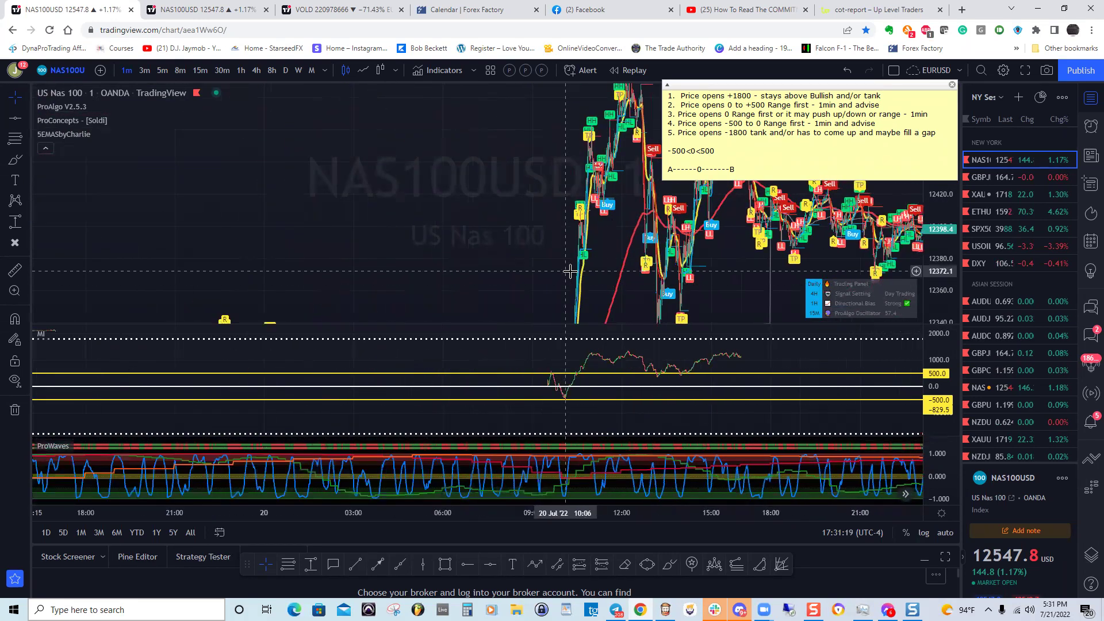
{"action": "left_click_drag", "start_coordinate": [469, 247], "coordinate": [354, 228]}
{"action": "left_click_drag", "start_coordinate": [347, 178], "coordinate": [379, 280]}
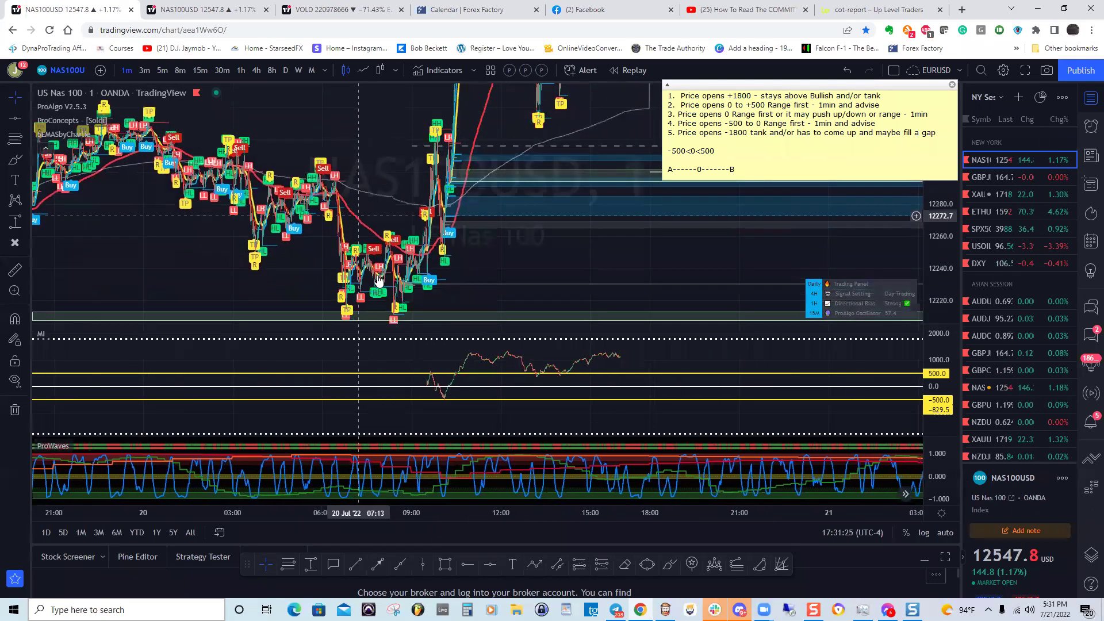
Examine price and the MI plot in close-up around the 09:30 open on 20 July
{"action": "mouse_move", "coordinate": [506, 495]}
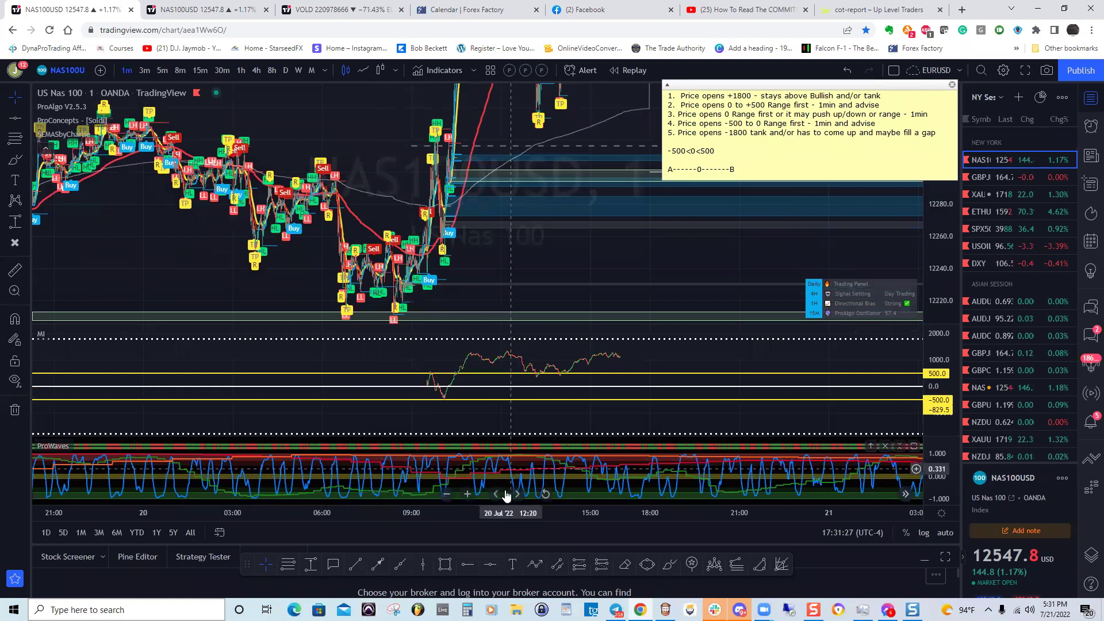
{"action": "left_click", "coordinate": [468, 493]}
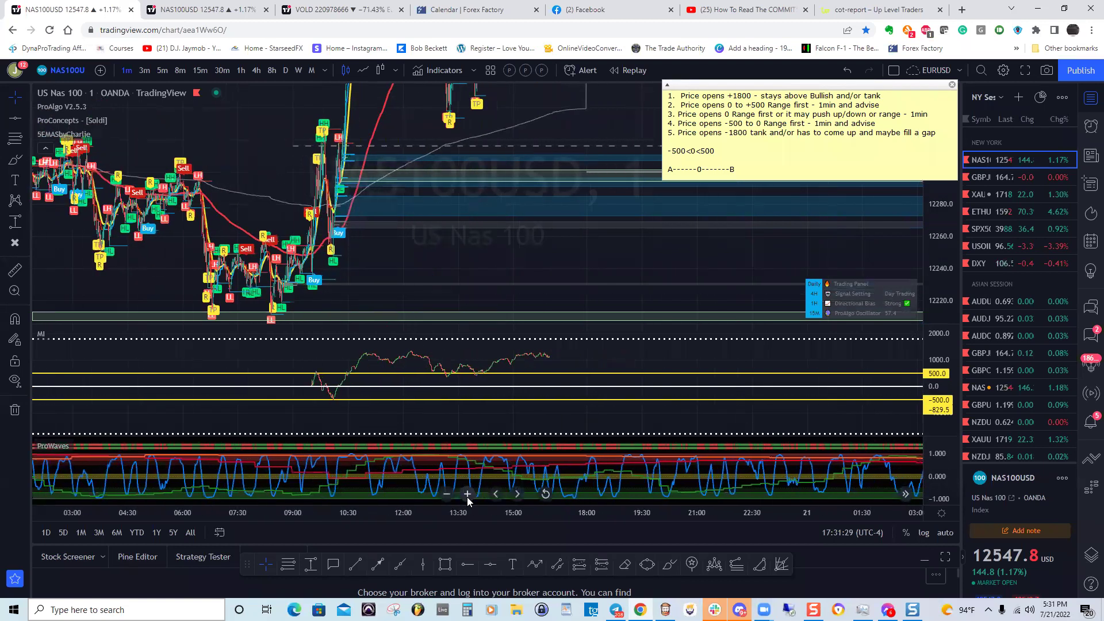
{"action": "left_click_drag", "start_coordinate": [236, 287], "coordinate": [688, 262]}
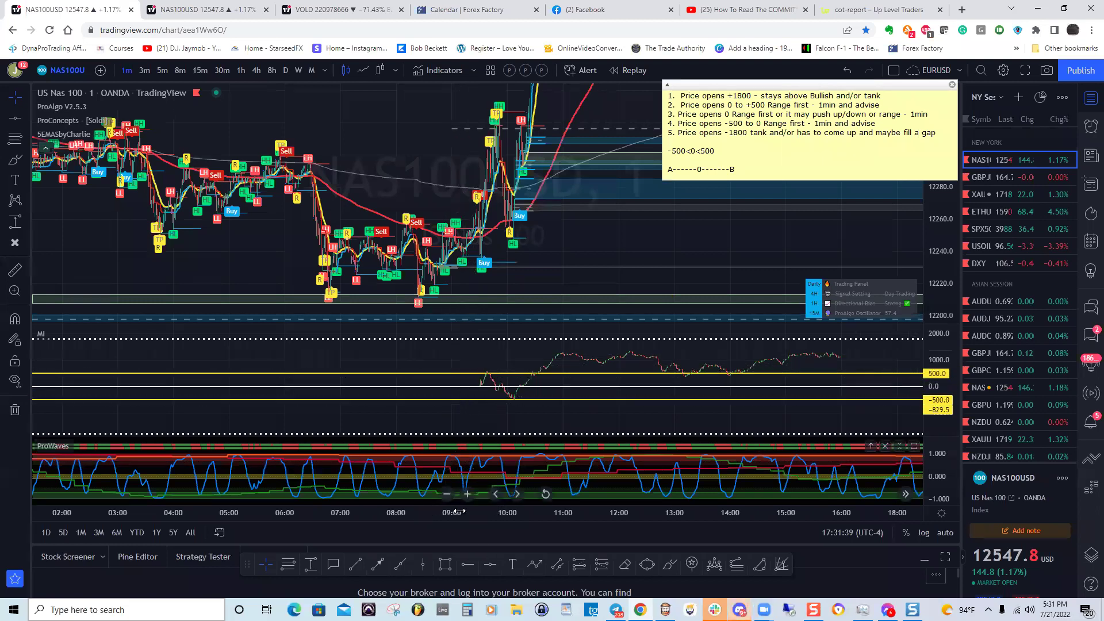
{"action": "left_click", "coordinate": [467, 493]}
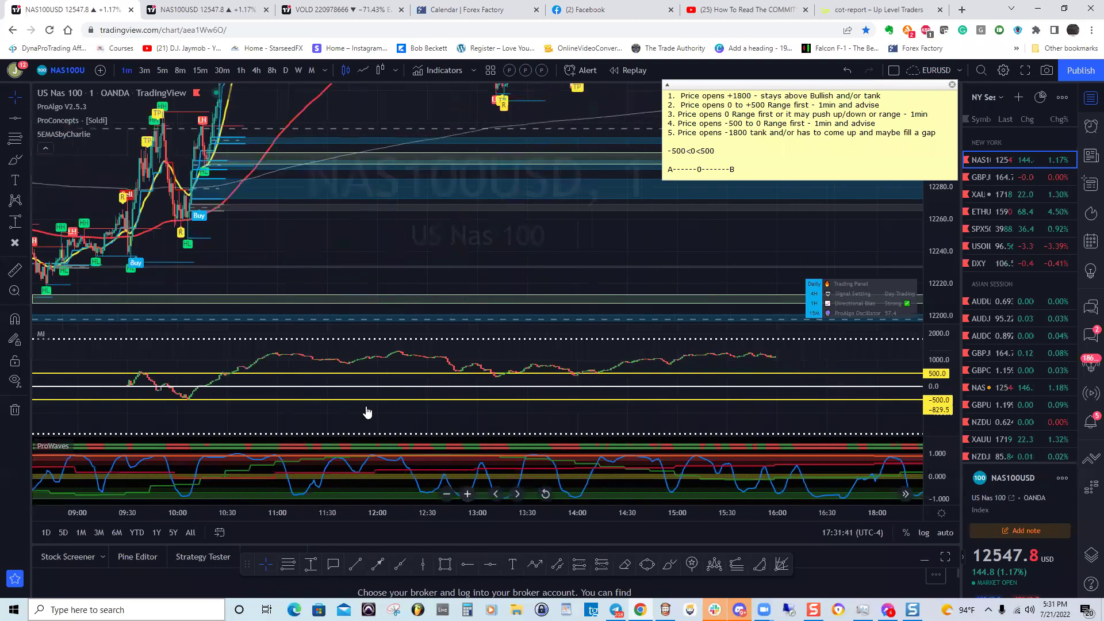
{"action": "left_click_drag", "start_coordinate": [192, 334], "coordinate": [521, 342]}
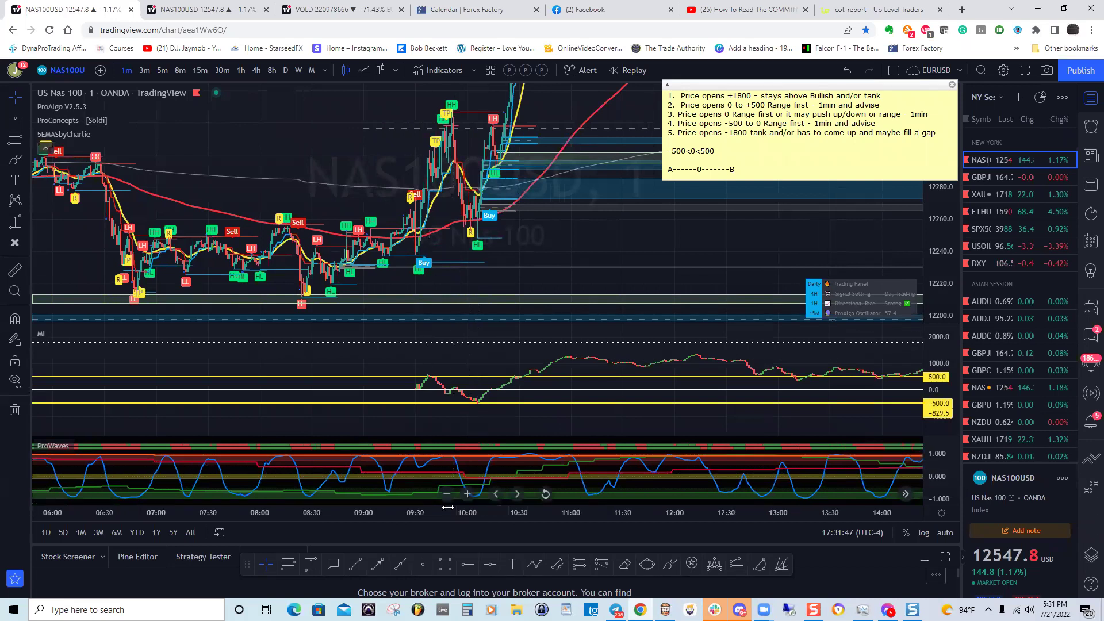
{"action": "left_click", "coordinate": [468, 494]}
{"action": "left_click_drag", "start_coordinate": [316, 251], "coordinate": [718, 202]}
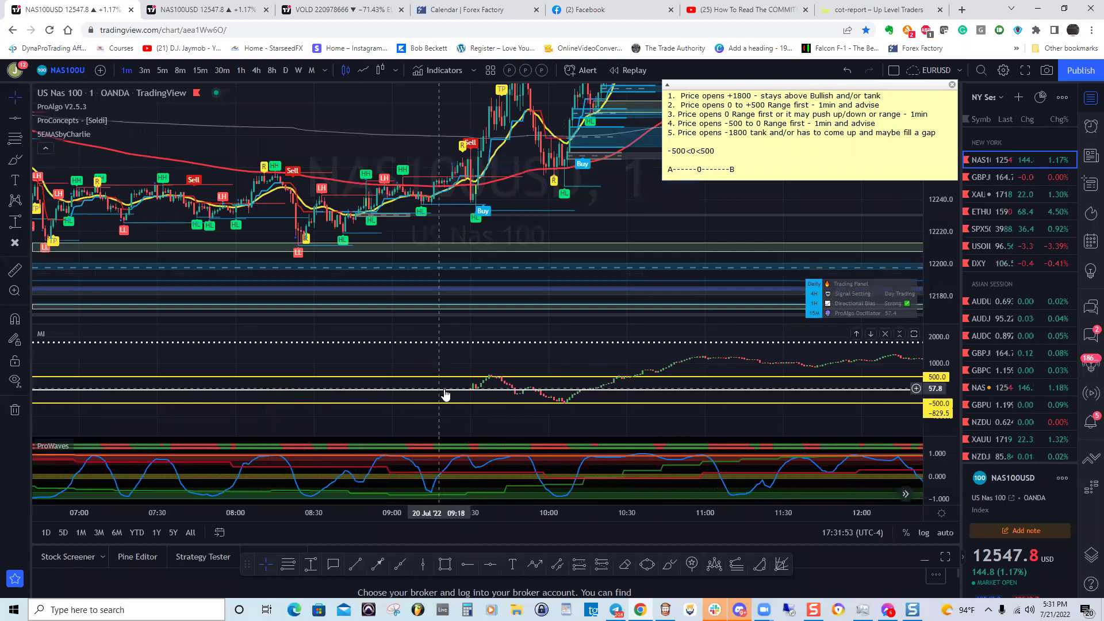
{"action": "left_click_drag", "start_coordinate": [518, 208], "coordinate": [455, 255]}
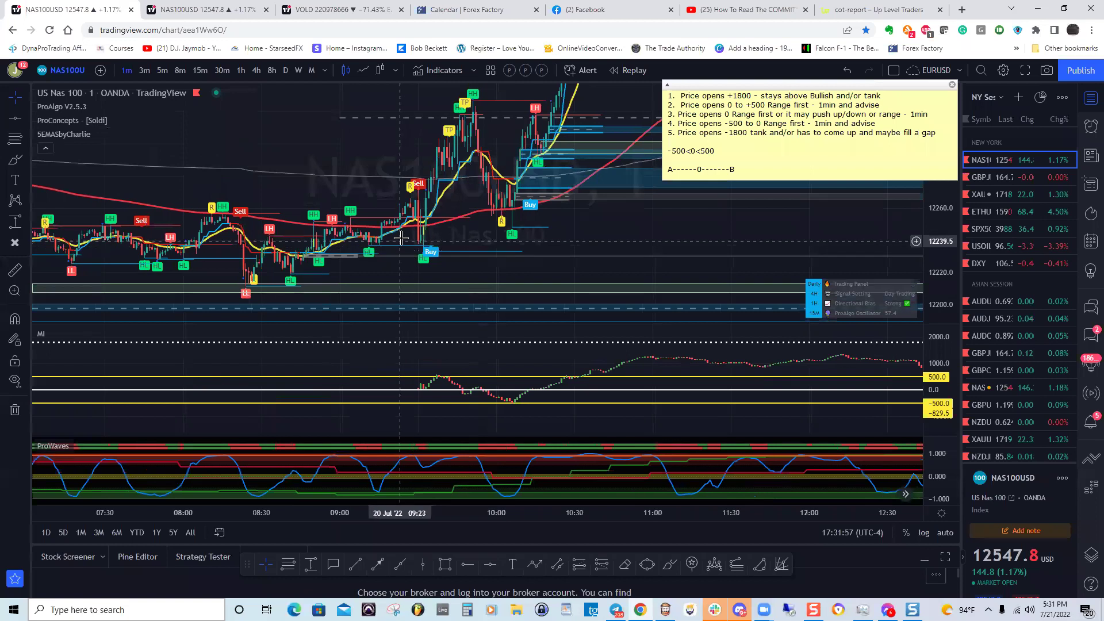
Place a vertical line at 09:30 on 20 July on the 1-minute chart, where the MI plot starts near zero
{"action": "key", "text": "alt+v"}
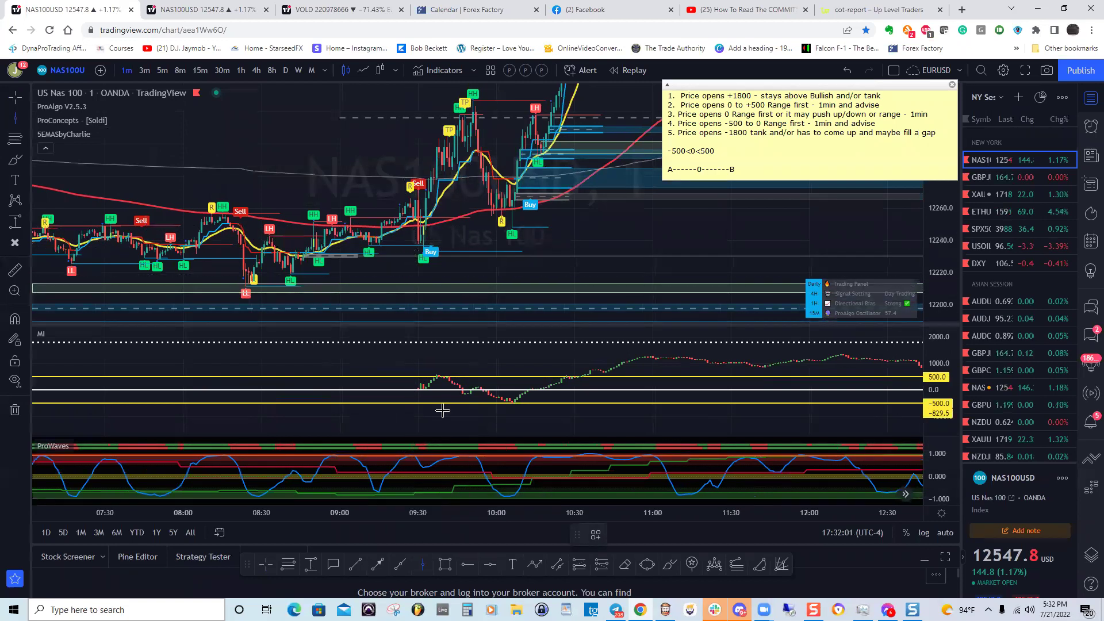
{"action": "left_click", "coordinate": [416, 266]}
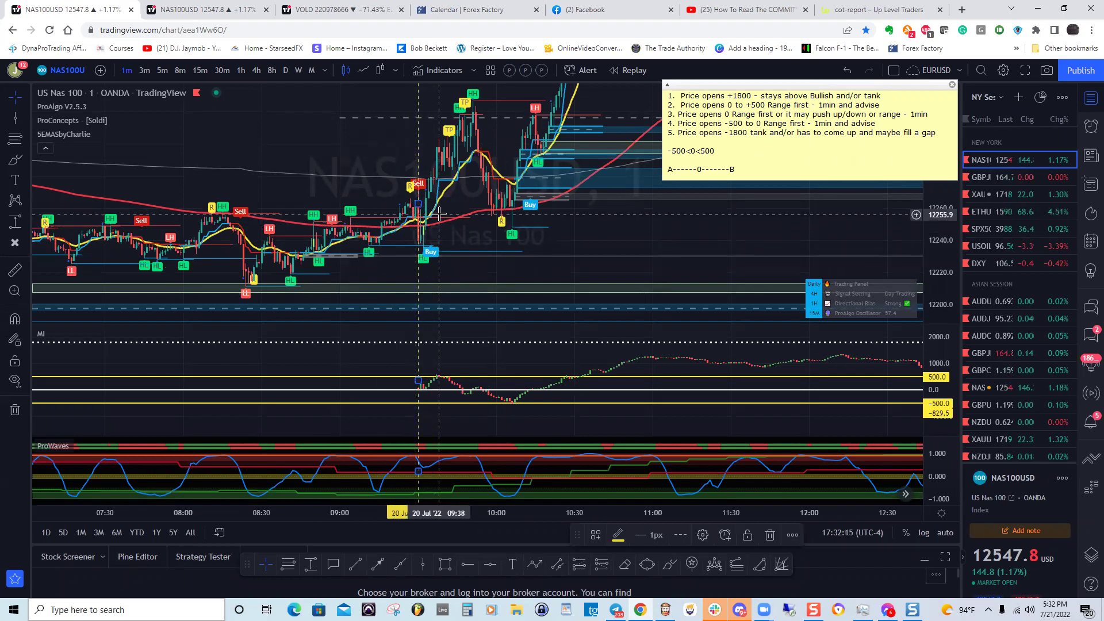
{"action": "left_click_drag", "start_coordinate": [423, 185], "coordinate": [403, 242]}
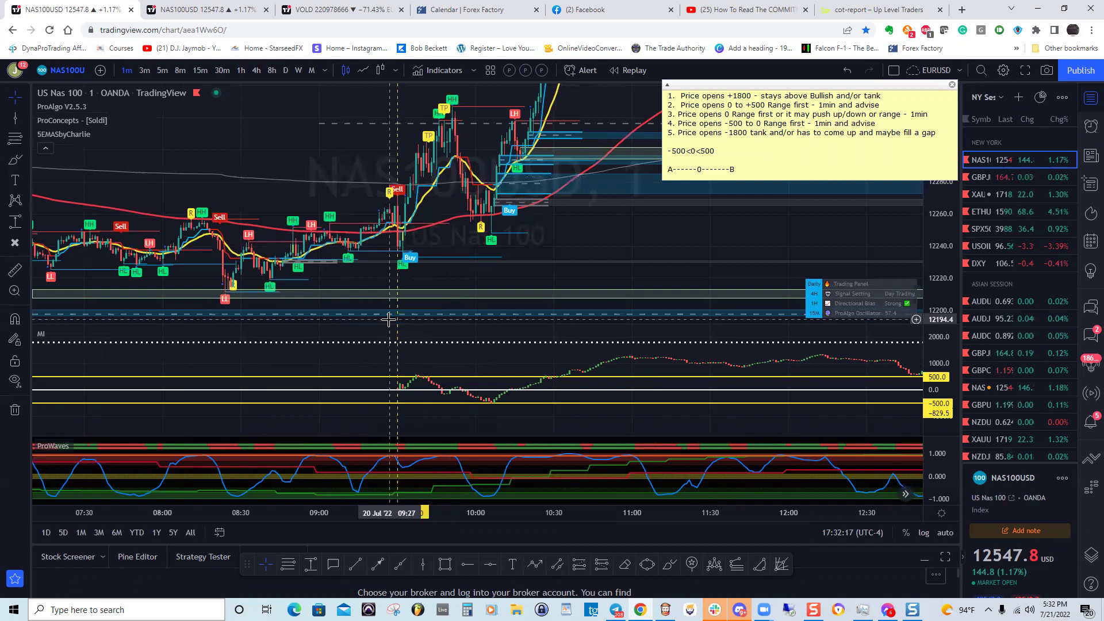
{"action": "mouse_move", "coordinate": [417, 407]}
{"action": "left_mouse_down"}
{"action": "mouse_move", "coordinate": [424, 381]}
{"action": "mouse_move", "coordinate": [402, 389]}
{"action": "mouse_move", "coordinate": [400, 403]}
{"action": "left_mouse_up"}
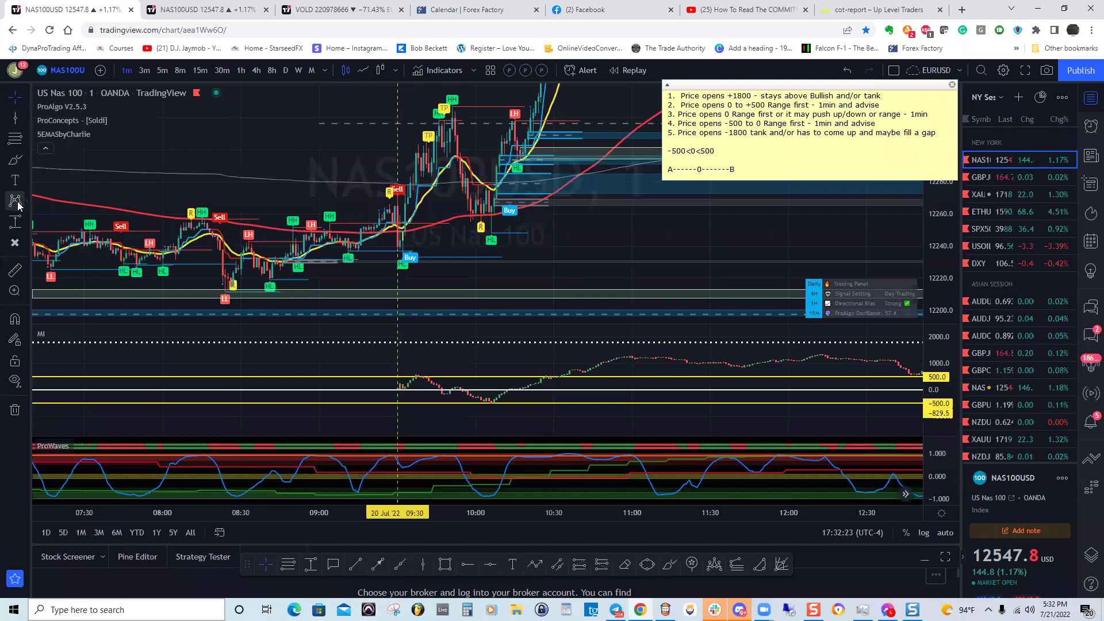
{"action": "left_click", "coordinate": [20, 228]}
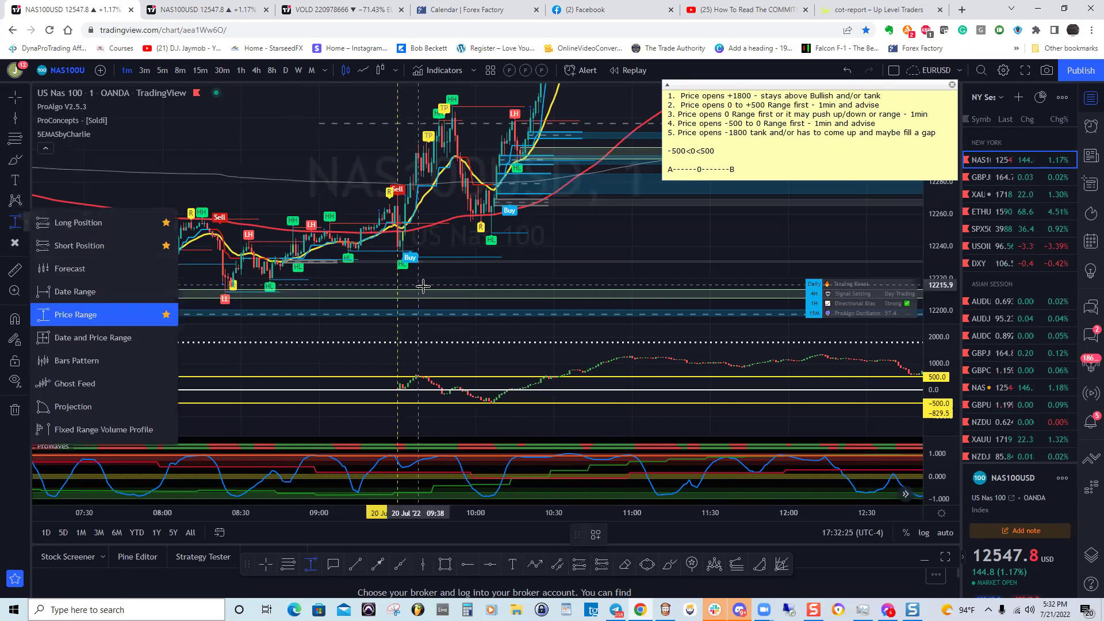
{"action": "left_click", "coordinate": [92, 170]}
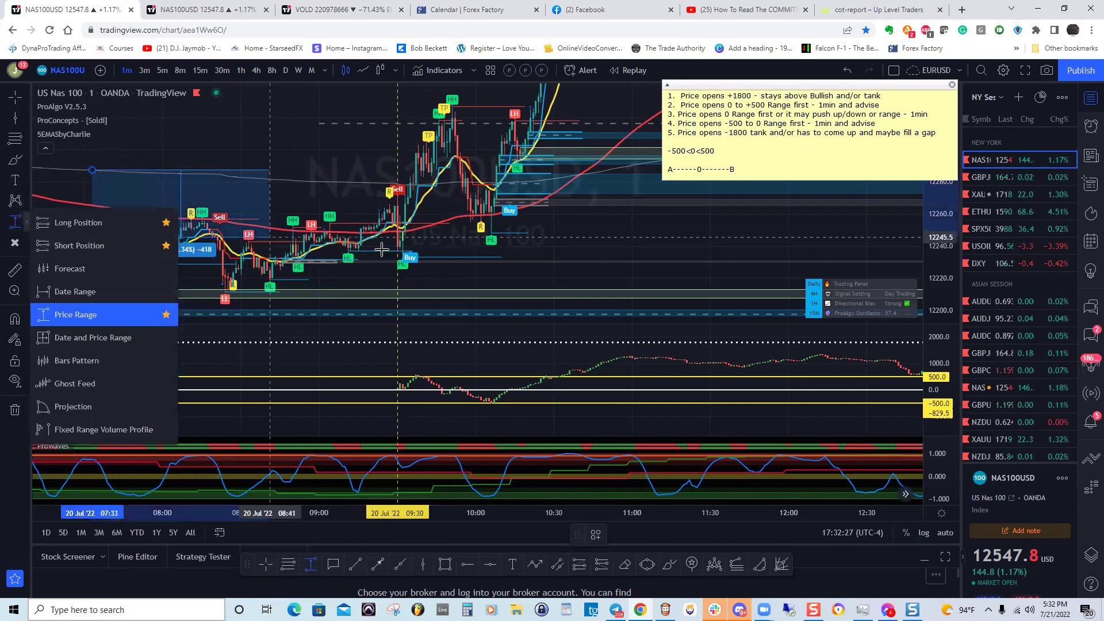
{"action": "left_click", "coordinate": [402, 252]}
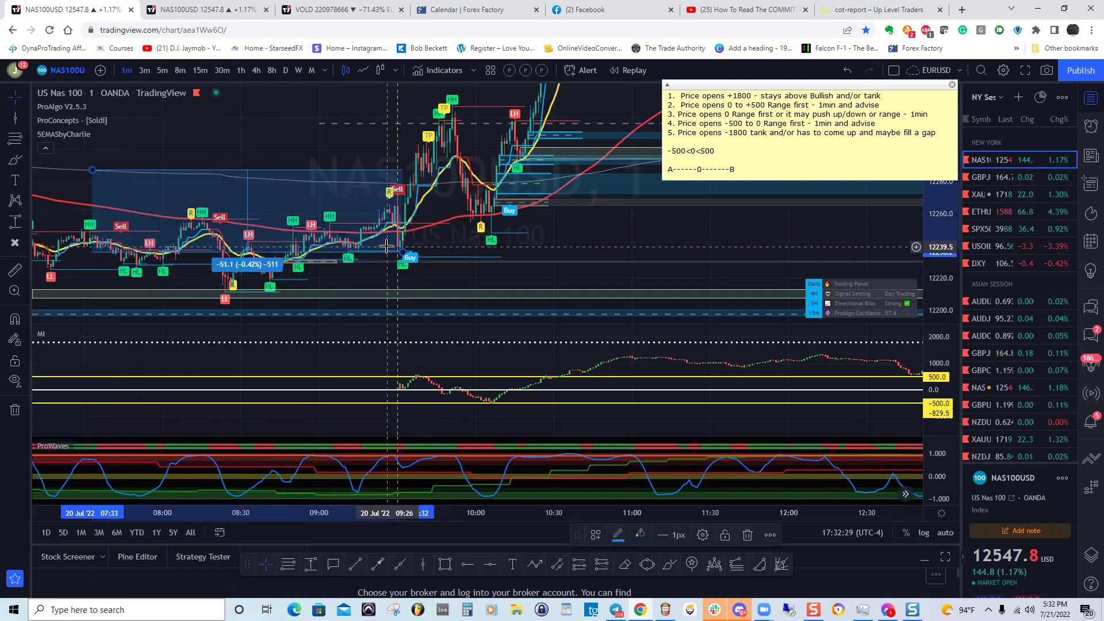
{"action": "key", "text": "Delete"}
Measure the price rise from the 20 July 09:30 low with a Price Range, clear the measurement and restore the mistakenly deleted ProAlgo V2.5.3
{"action": "key", "text": "shift"}
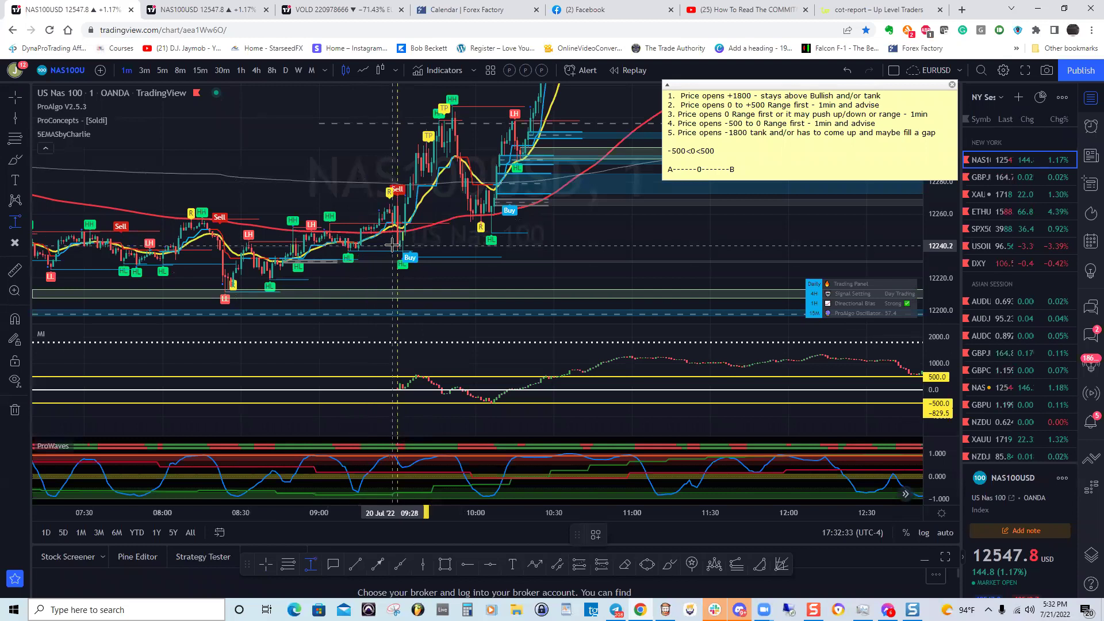
{"action": "left_click_drag", "start_coordinate": [390, 246], "coordinate": [409, 97]}
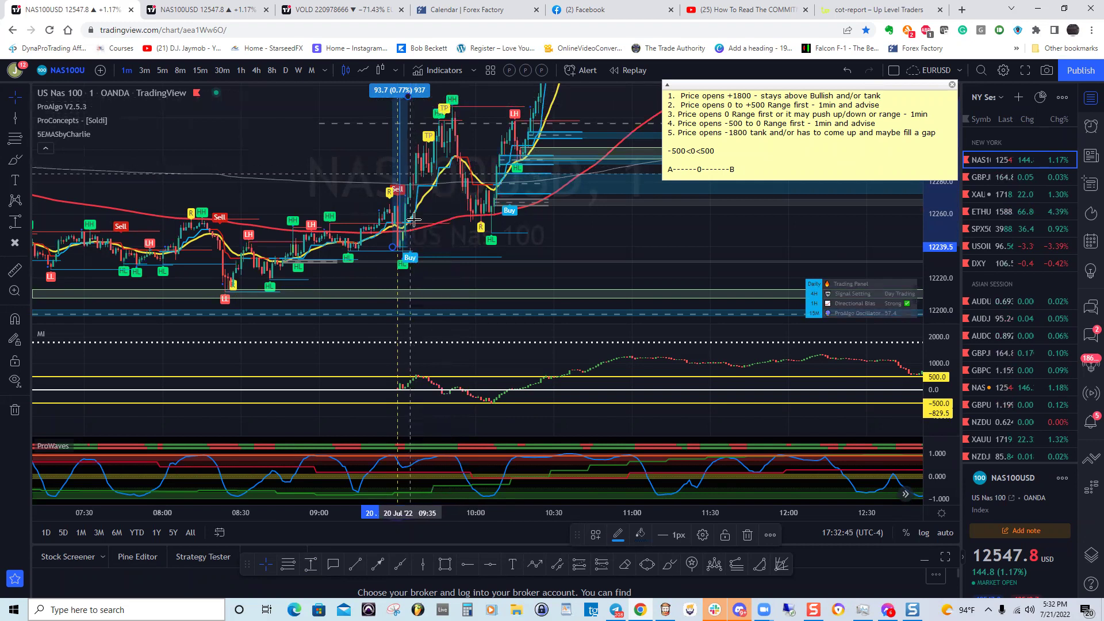
{"action": "left_click", "coordinate": [409, 254]}
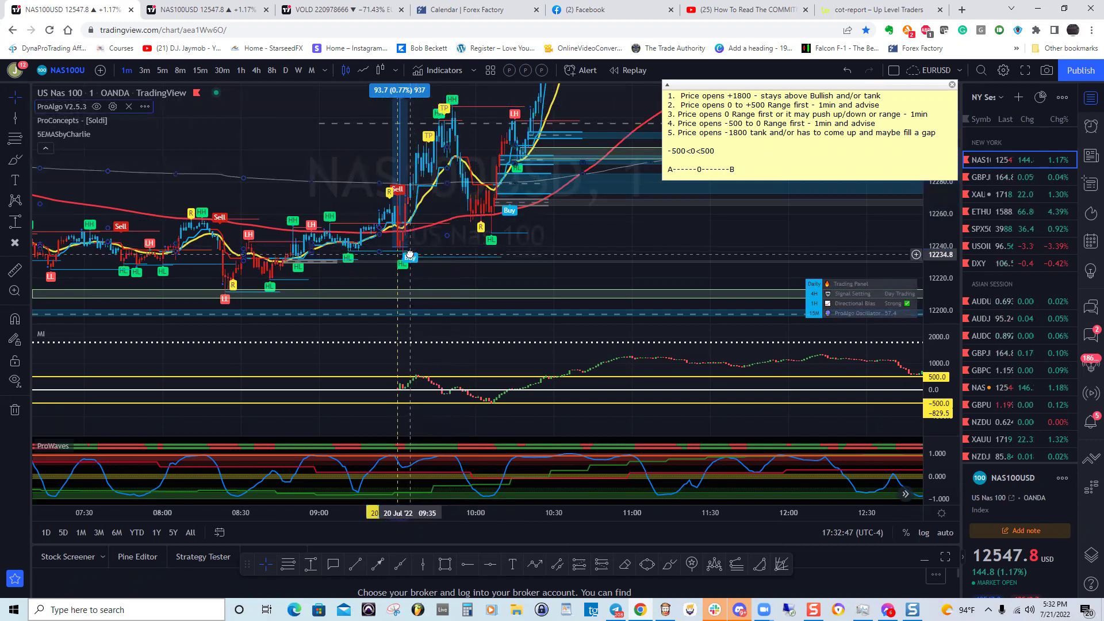
{"action": "key", "text": "Delete"}
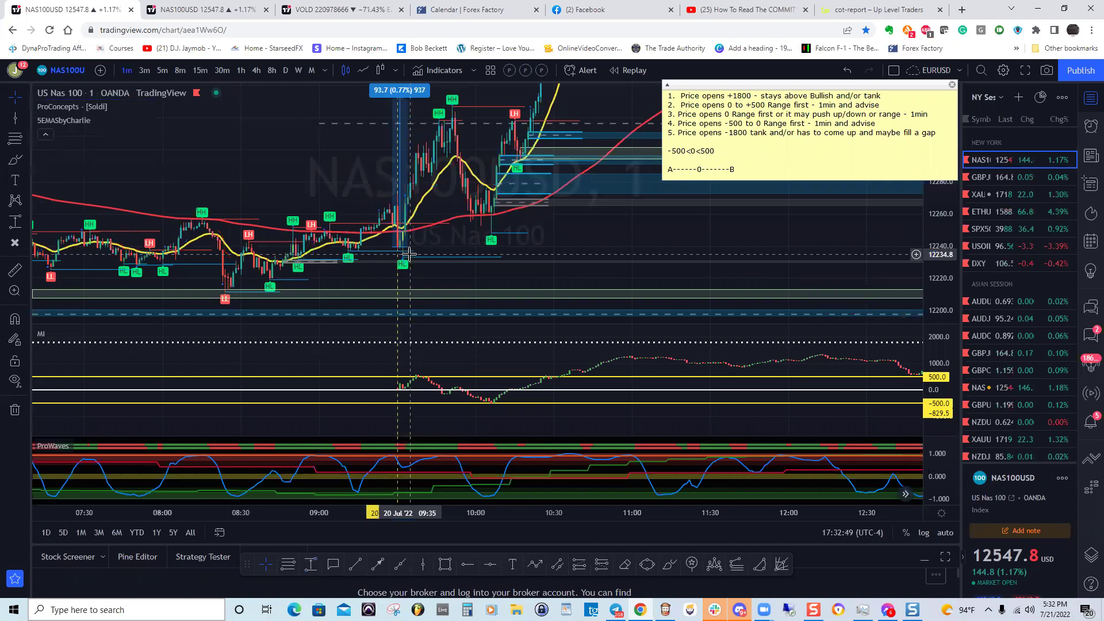
{"action": "left_click", "coordinate": [844, 71]}
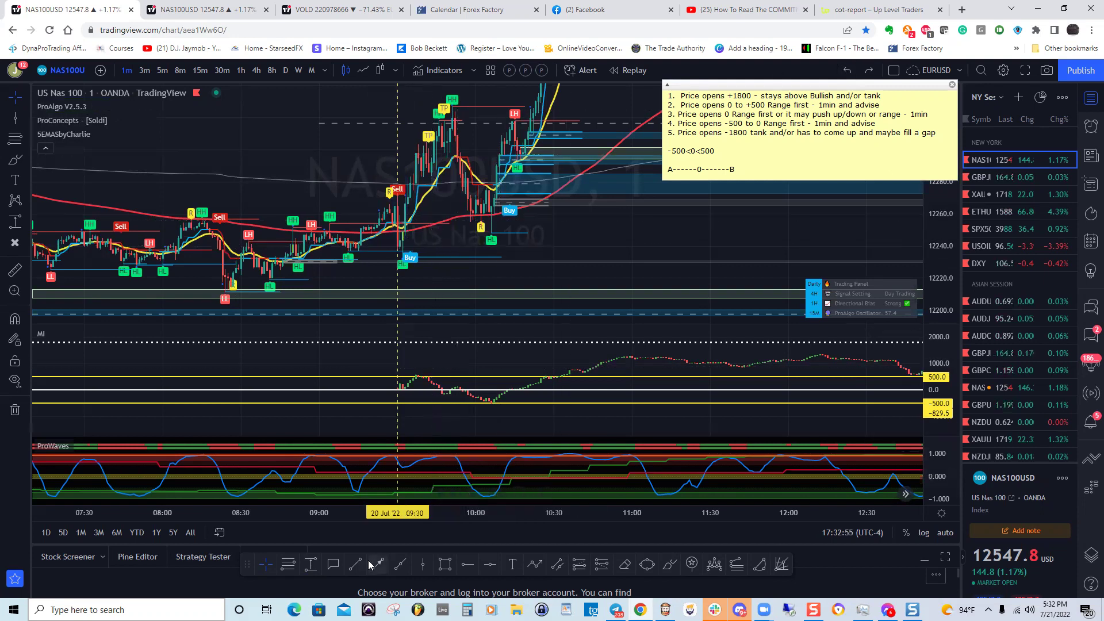
Measure the pullback from the high near 09:52 on 20 July with a Price Range
{"action": "left_click", "coordinate": [309, 564]}
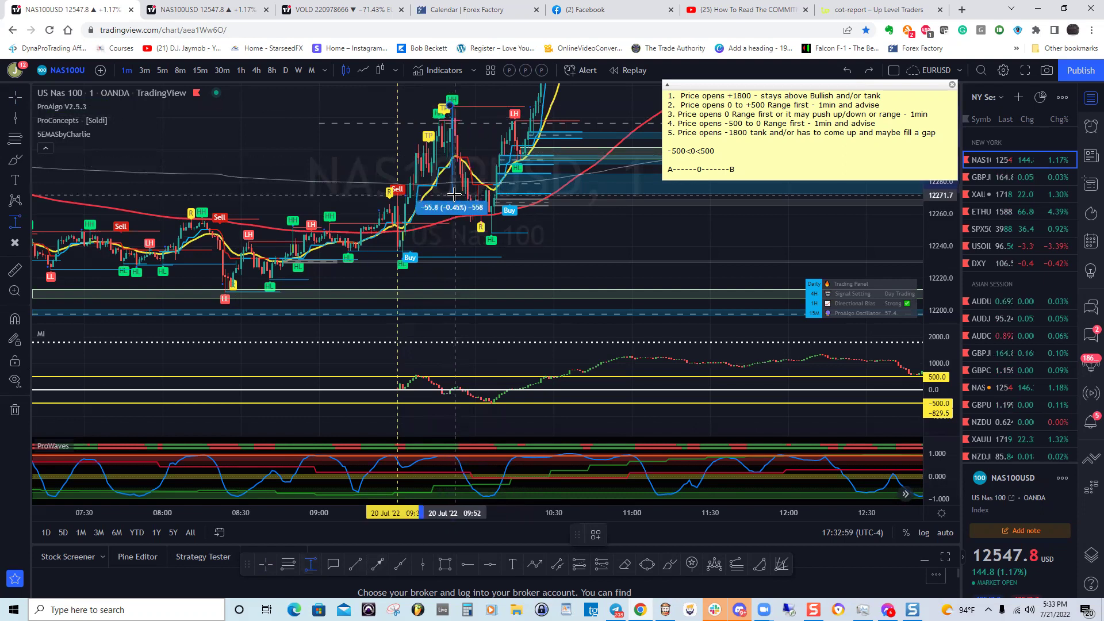
{"action": "left_click", "coordinate": [460, 235]}
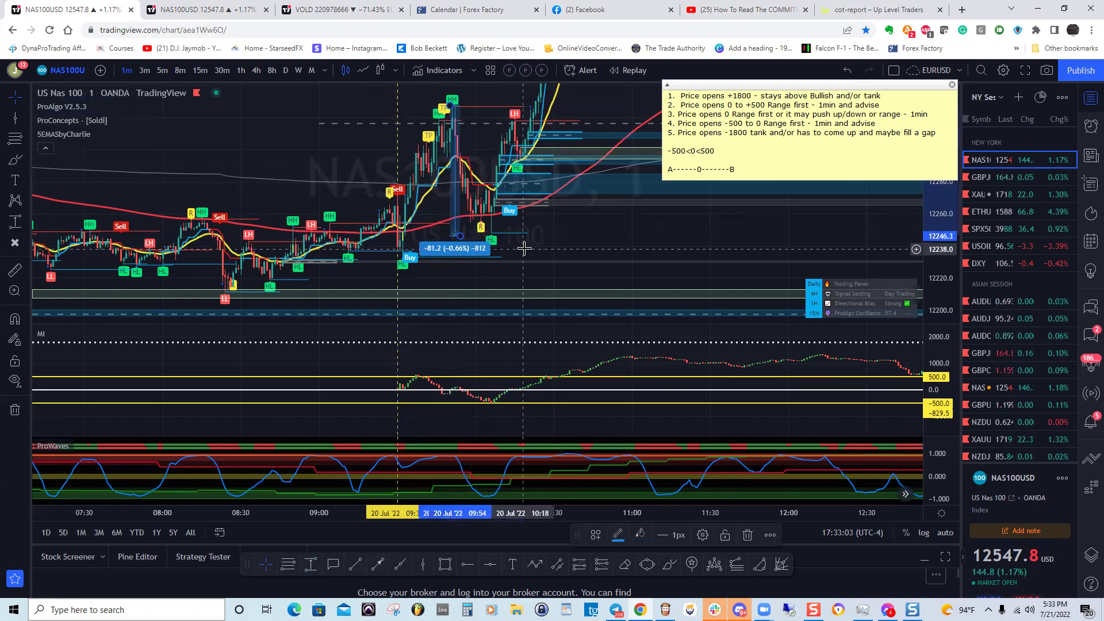
Measure the price rise from the 20 July low near 10:07 with a Price Range on the 1-minute chart
{"action": "left_click_drag", "start_coordinate": [562, 245], "coordinate": [504, 283]}
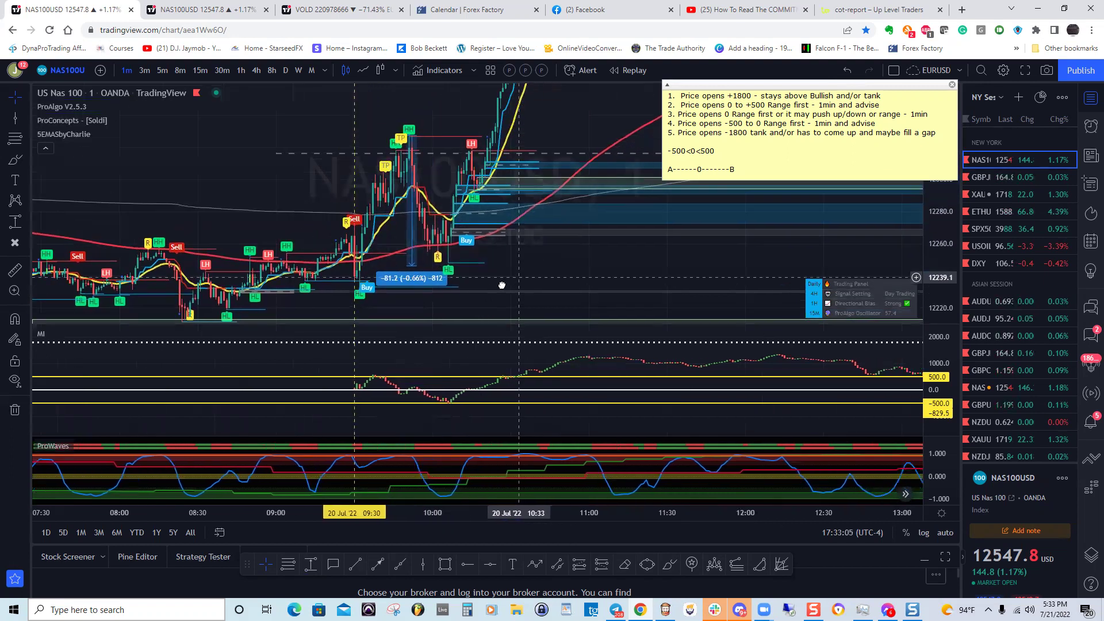
{"action": "left_click_drag", "start_coordinate": [593, 229], "coordinate": [561, 251]}
{"action": "left_click_drag", "start_coordinate": [515, 159], "coordinate": [506, 193]}
{"action": "left_click_drag", "start_coordinate": [950, 241], "coordinate": [950, 275]}
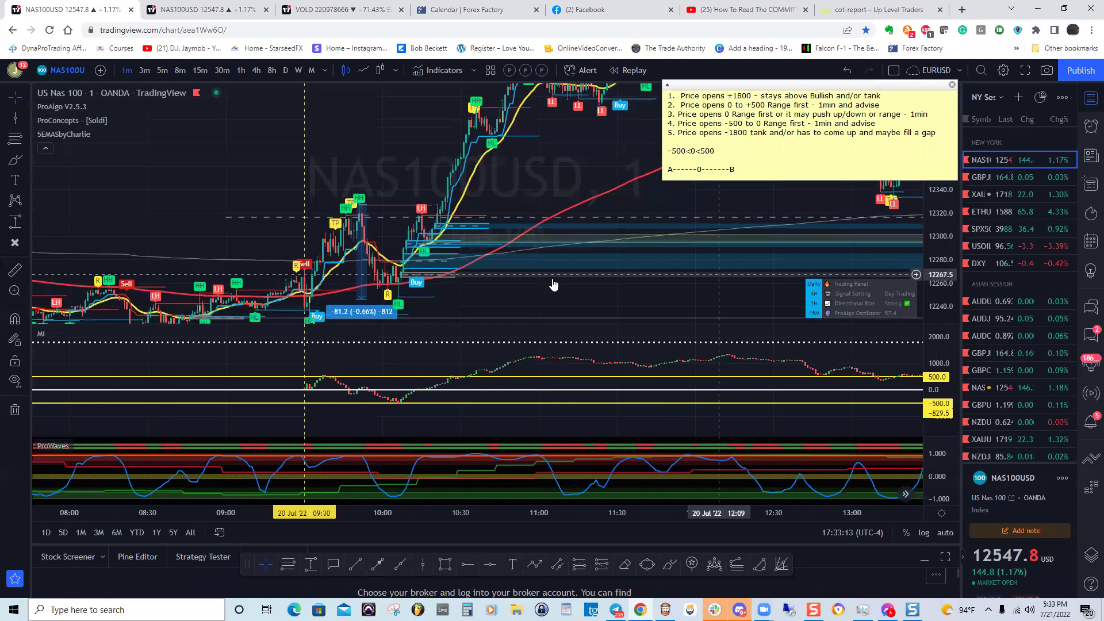
{"action": "left_click_drag", "start_coordinate": [500, 290], "coordinate": [499, 296]}
{"action": "left_click_drag", "start_coordinate": [945, 246], "coordinate": [952, 283]}
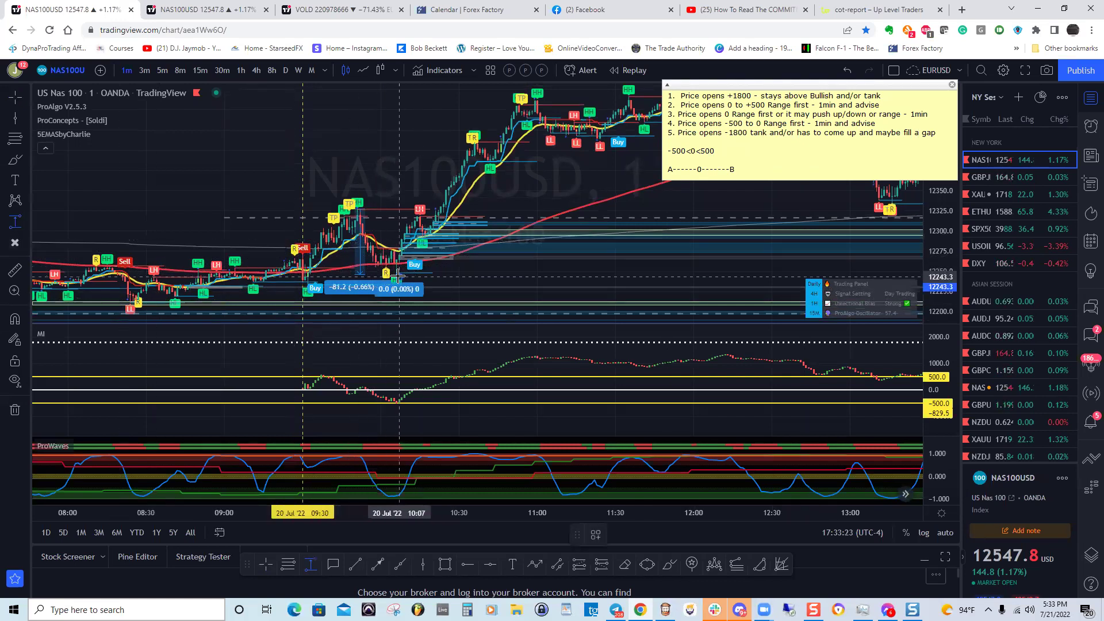
{"action": "left_click", "coordinate": [421, 97]}
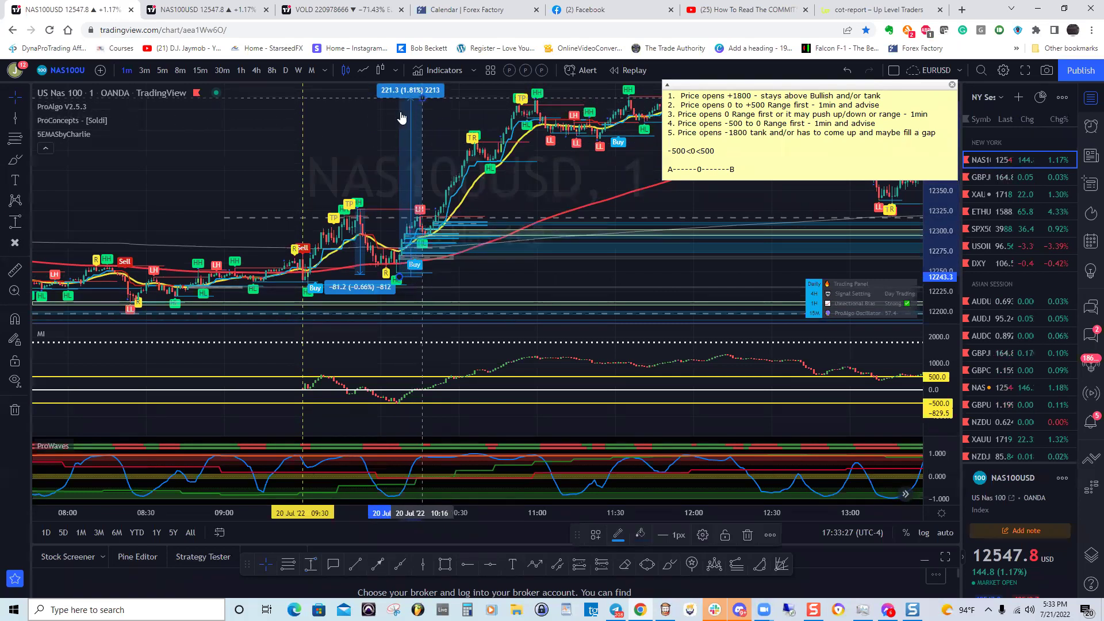
On the 5-minute chart, draw a horizontal ray at about 12161 along the 18 July highs and move the scenario note clear of it
{"action": "left_click", "coordinate": [201, 10]}
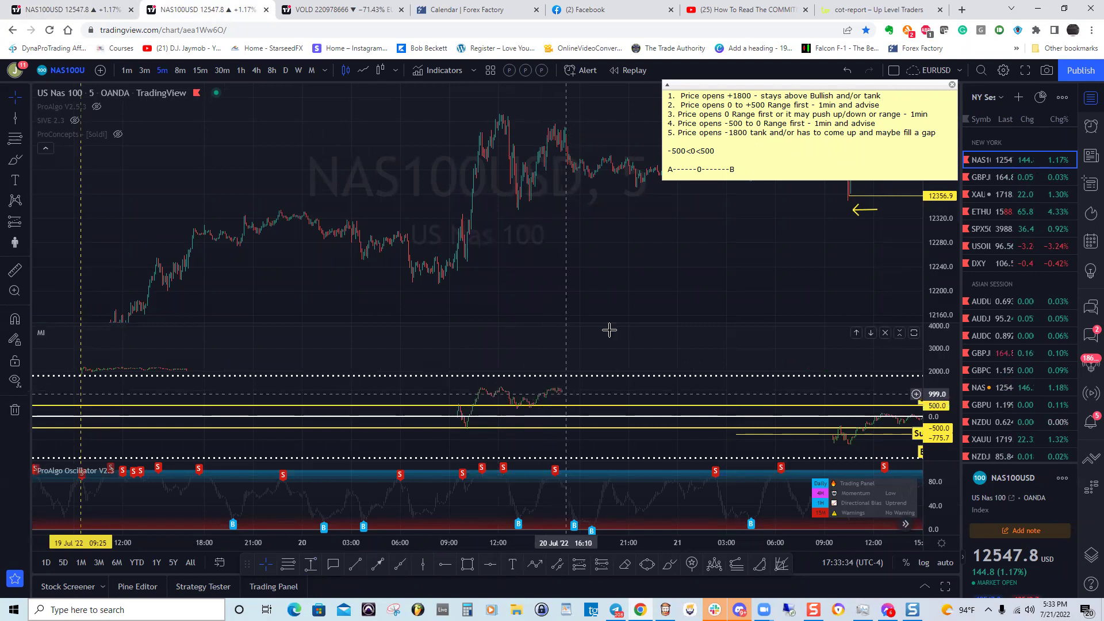
{"action": "left_click_drag", "start_coordinate": [598, 278], "coordinate": [471, 294]}
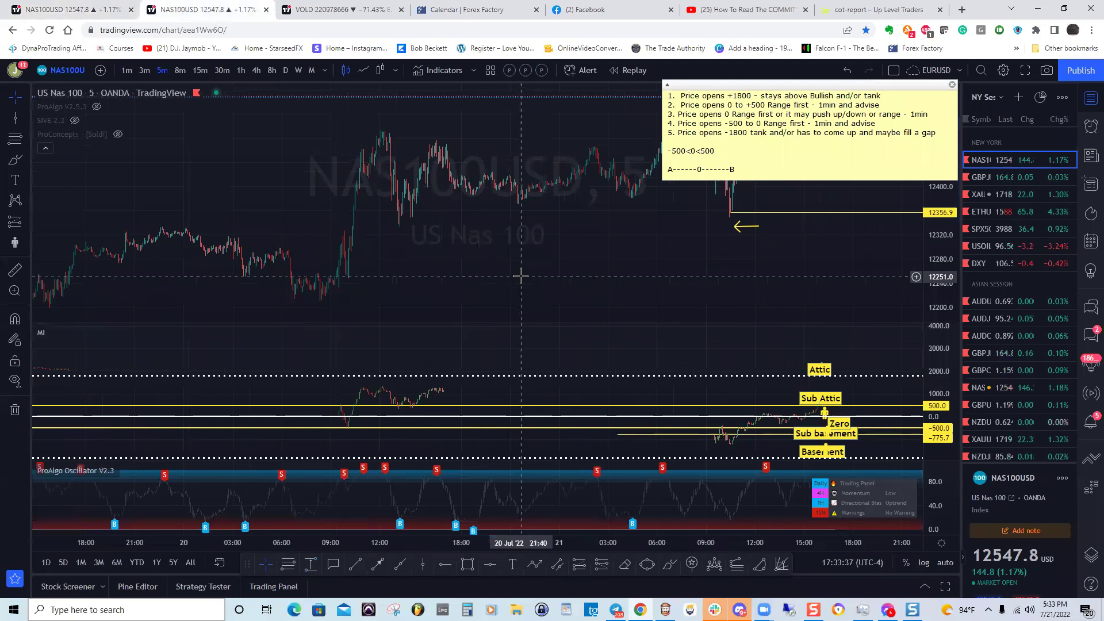
{"action": "left_click_drag", "start_coordinate": [502, 277], "coordinate": [637, 274]}
{"action": "left_click_drag", "start_coordinate": [357, 294], "coordinate": [458, 301]}
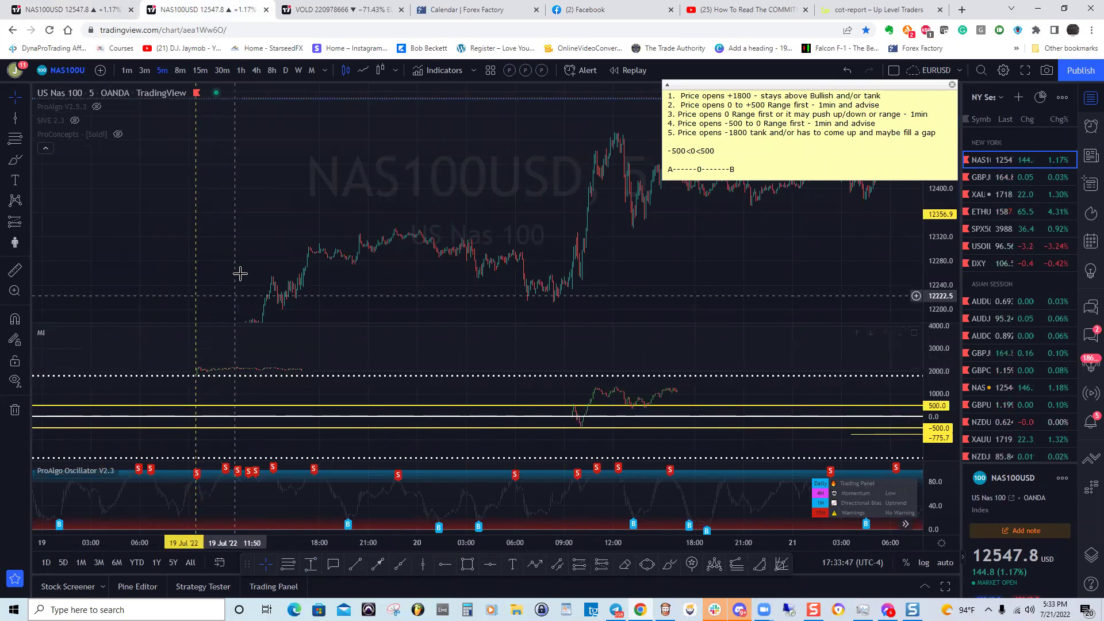
{"action": "left_click_drag", "start_coordinate": [271, 264], "coordinate": [291, 248]}
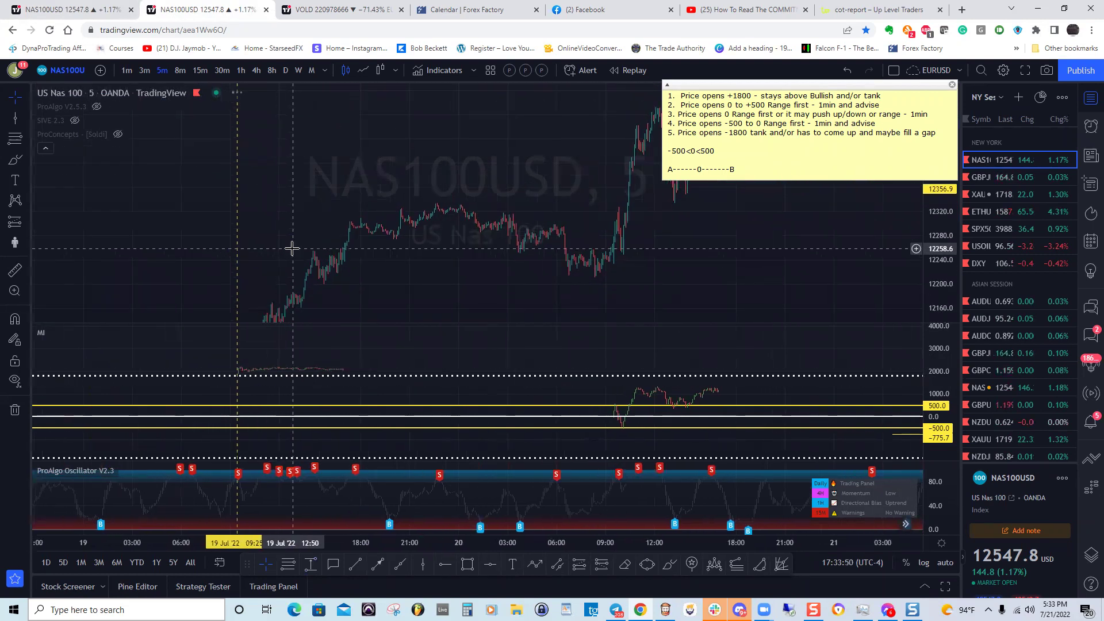
{"action": "mouse_move", "coordinate": [182, 243]}
{"action": "left_mouse_down"}
{"action": "mouse_move", "coordinate": [316, 207]}
{"action": "mouse_move", "coordinate": [330, 214]}
{"action": "mouse_move", "coordinate": [328, 200]}
{"action": "mouse_move", "coordinate": [393, 201]}
{"action": "left_mouse_up"}
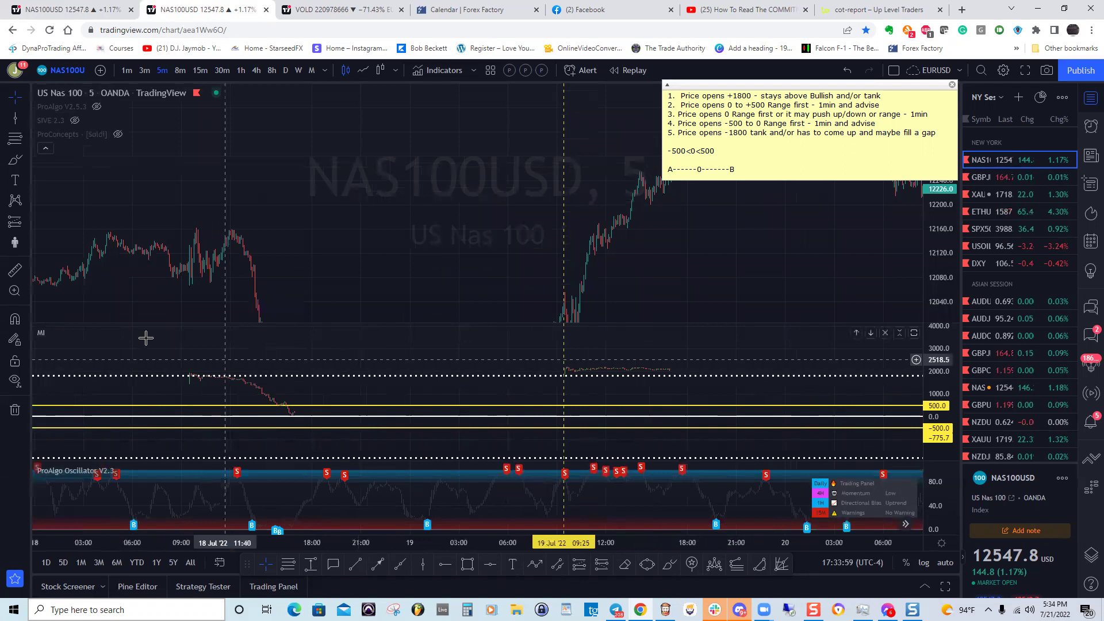
{"action": "left_click_drag", "start_coordinate": [152, 315], "coordinate": [189, 236]}
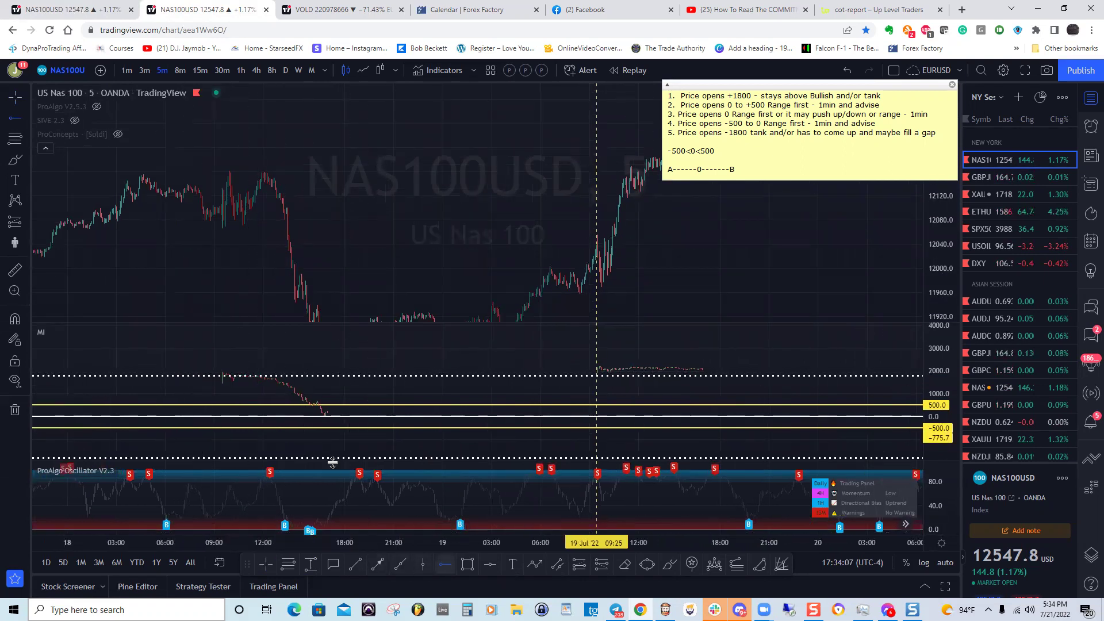
{"action": "left_click", "coordinate": [159, 170]}
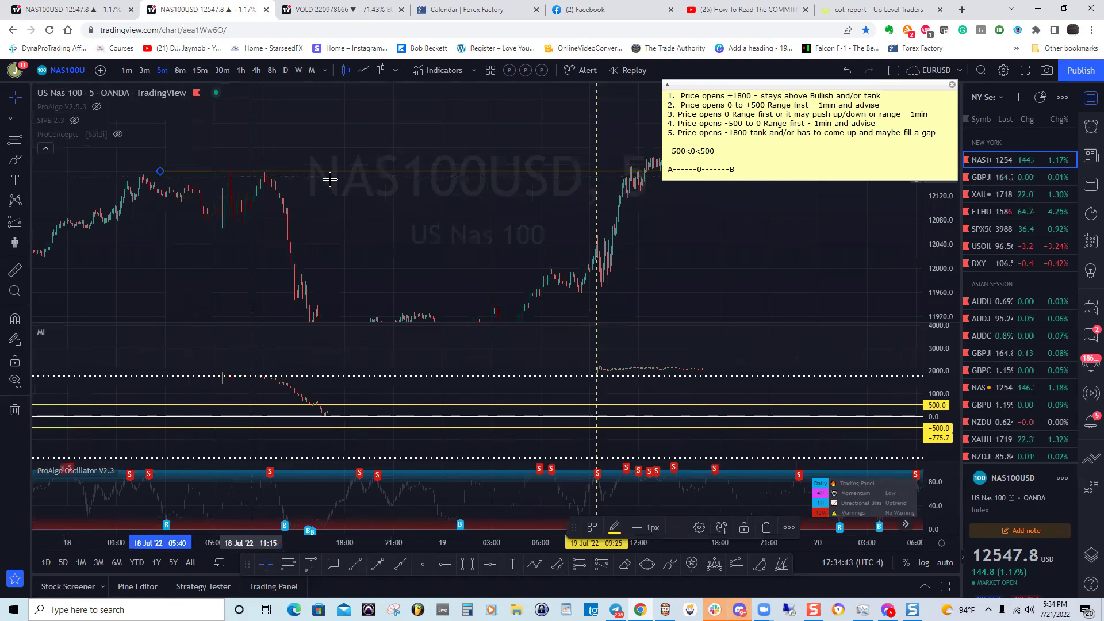
{"action": "left_click_drag", "start_coordinate": [681, 85], "coordinate": [688, 66]}
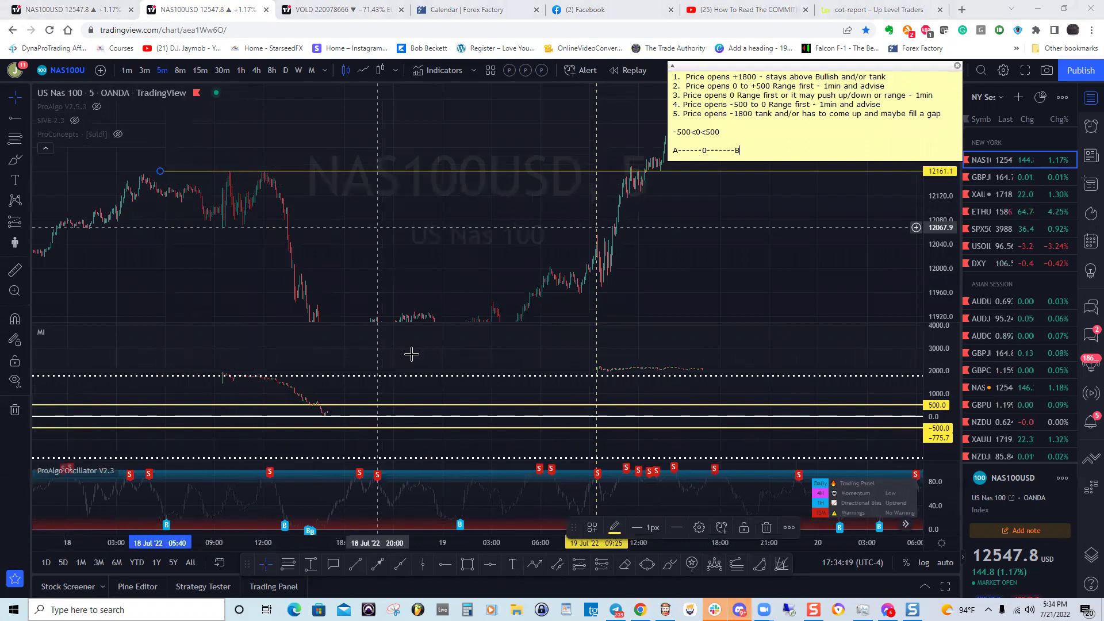
Examine how price and the MI plot develop through the 18 July session, up close and in wider context
{"action": "left_click", "coordinate": [468, 525]}
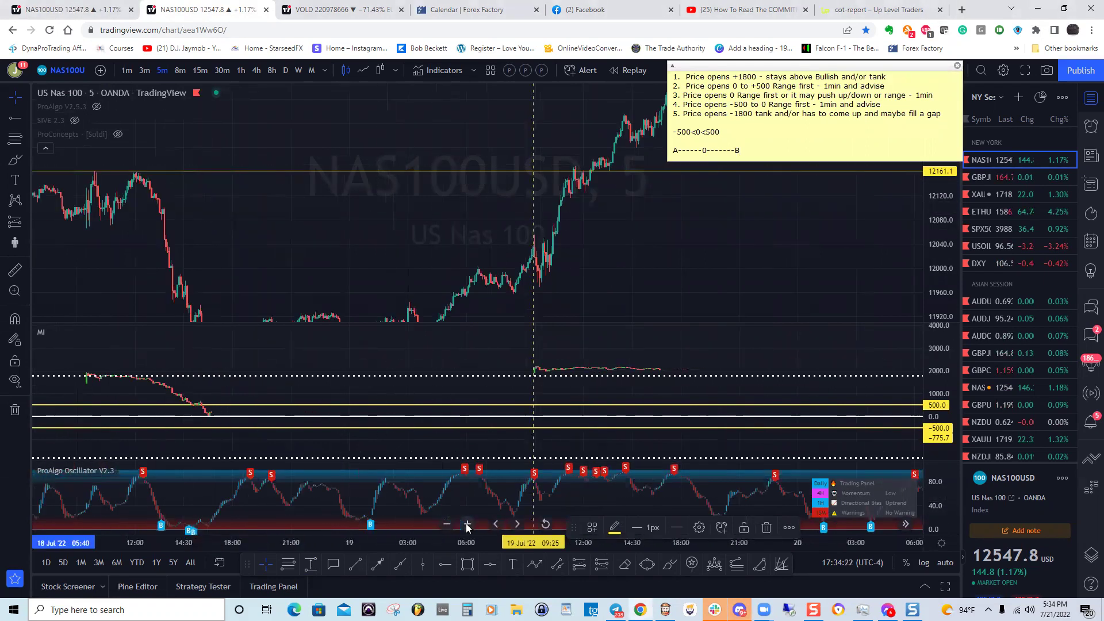
{"action": "left_click_drag", "start_coordinate": [110, 253], "coordinate": [609, 249]}
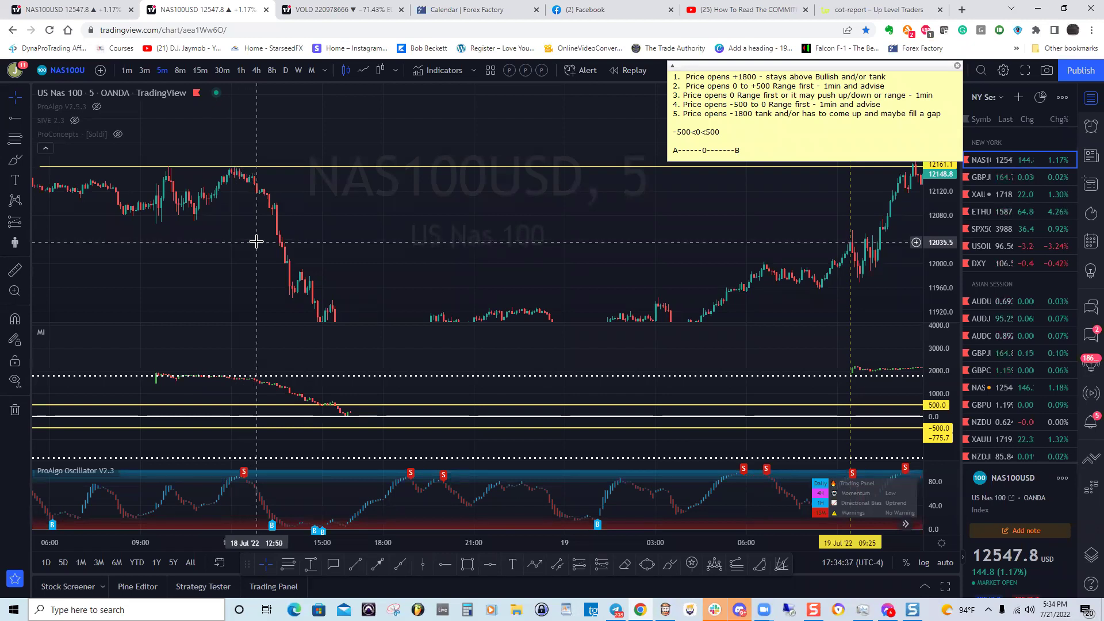
{"action": "left_click_drag", "start_coordinate": [293, 223], "coordinate": [321, 196]}
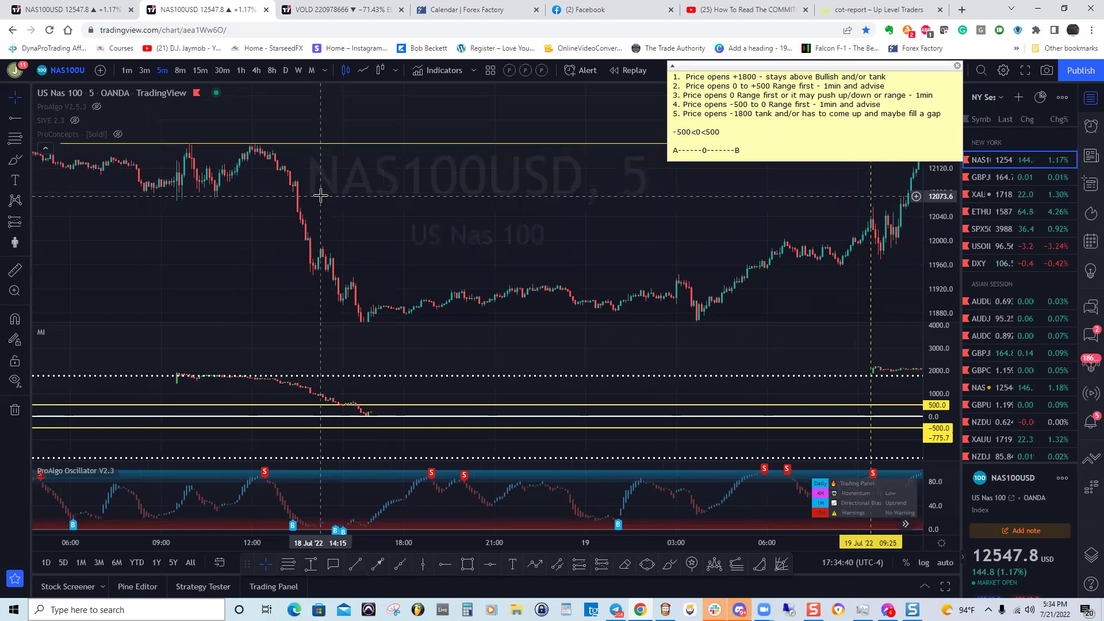
{"action": "left_click_drag", "start_coordinate": [360, 226], "coordinate": [374, 205]}
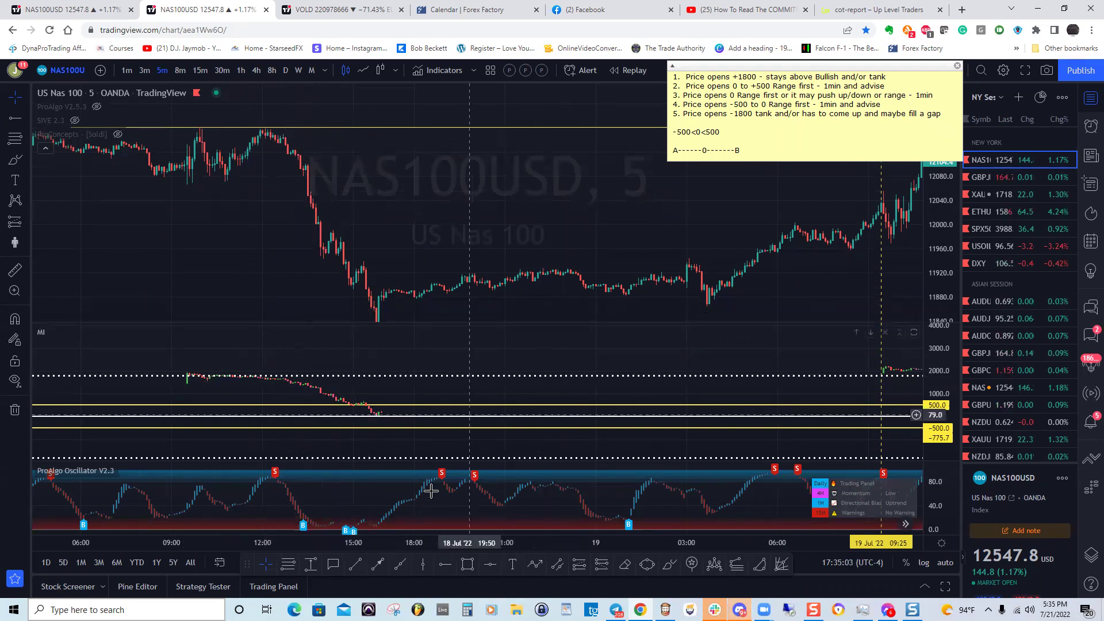
{"action": "left_click", "coordinate": [446, 524]}
{"action": "left_click", "coordinate": [446, 523]}
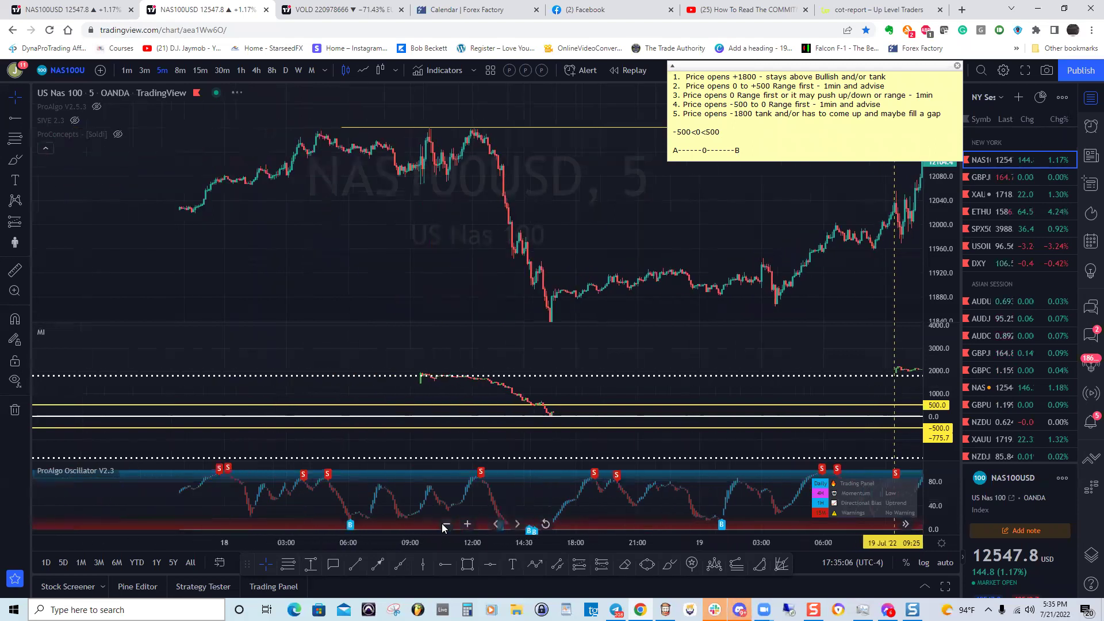
{"action": "left_click", "coordinate": [446, 523]}
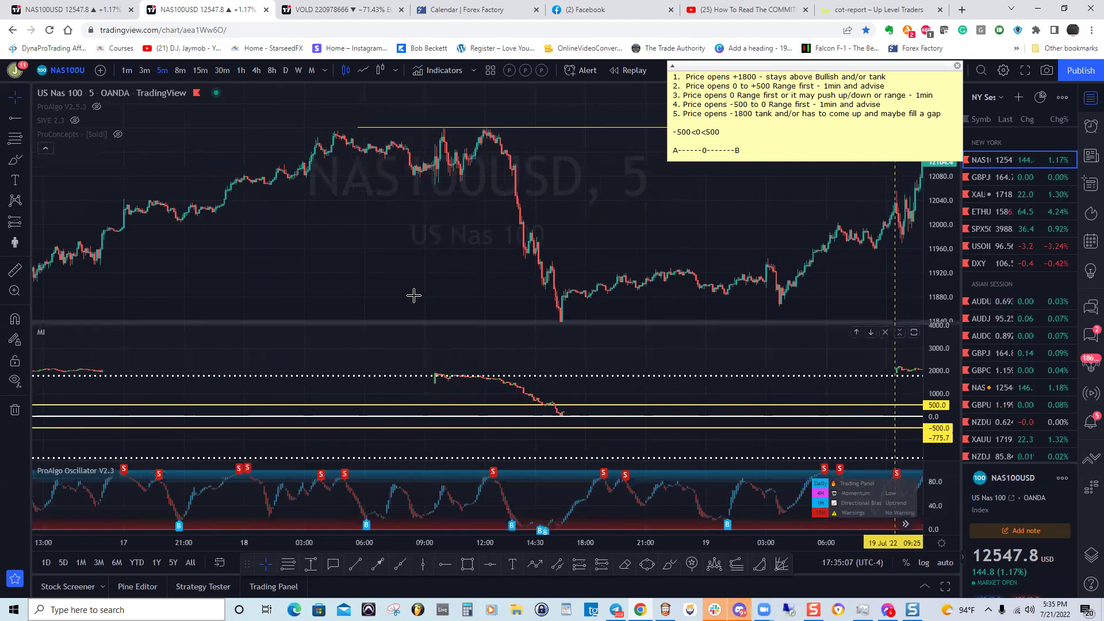
{"action": "left_click_drag", "start_coordinate": [421, 298], "coordinate": [393, 277]}
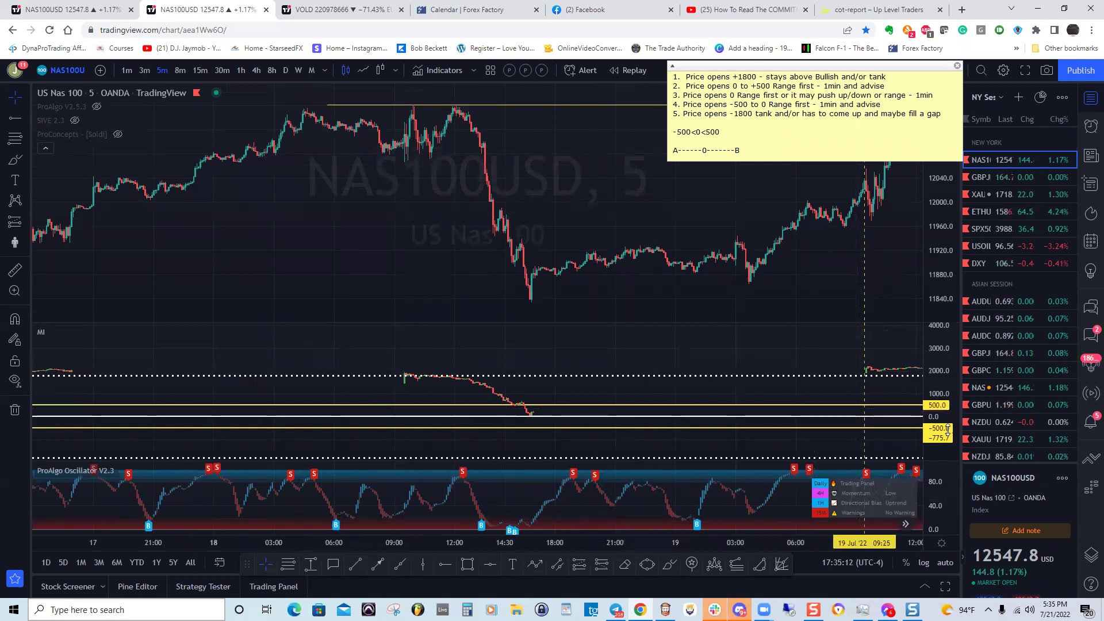
Enlarge the MI pane, add a horizontal line below its lower dotted level and adjust it to about -2452
{"action": "left_click_drag", "start_coordinate": [947, 428], "coordinate": [948, 442]}
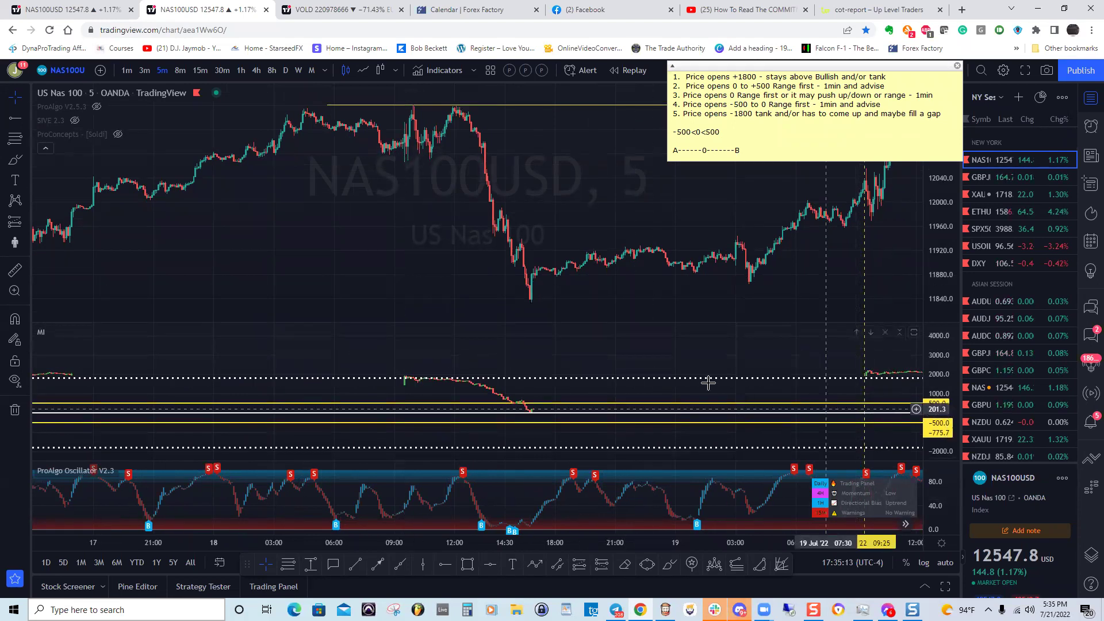
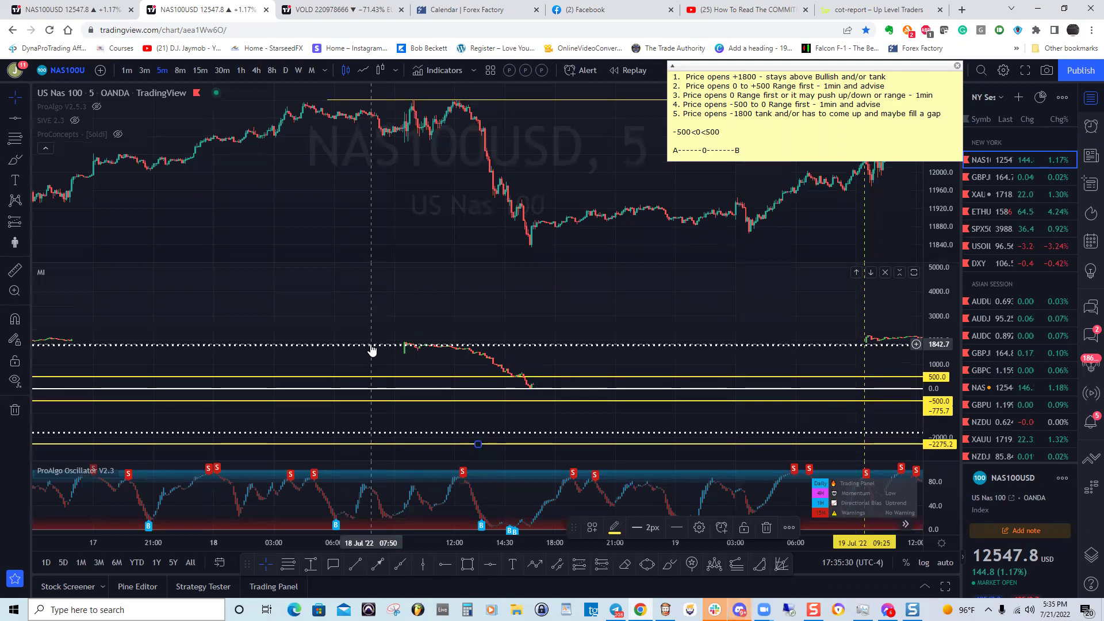
{"action": "left_click_drag", "start_coordinate": [365, 298], "coordinate": [365, 277]}
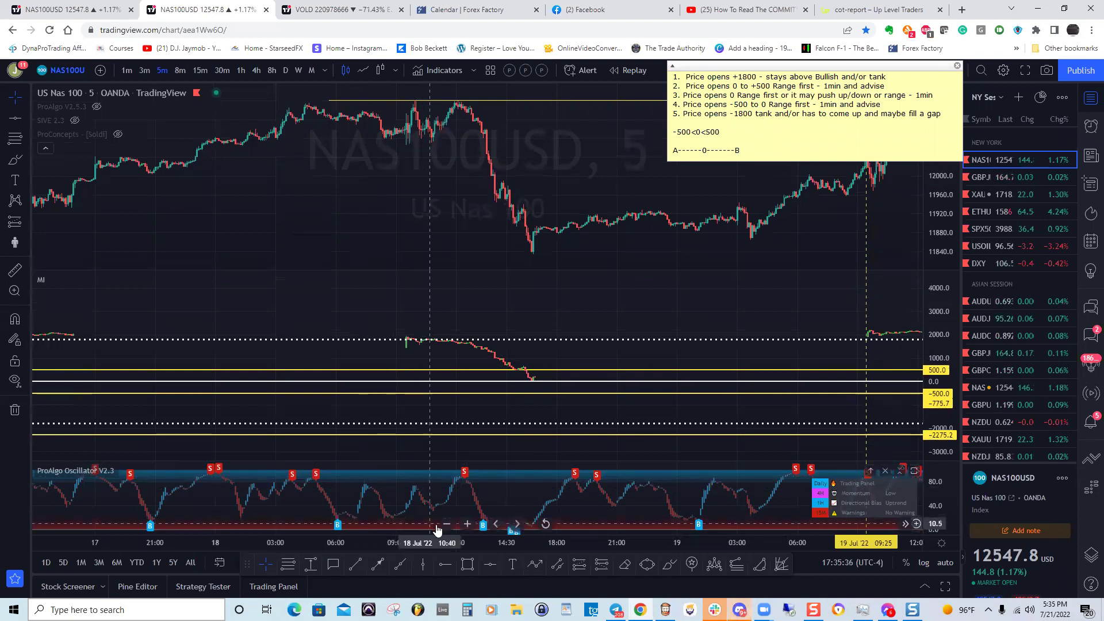
{"action": "left_click", "coordinate": [446, 524]}
{"action": "left_click", "coordinate": [445, 524]}
{"action": "left_click", "coordinate": [446, 523]}
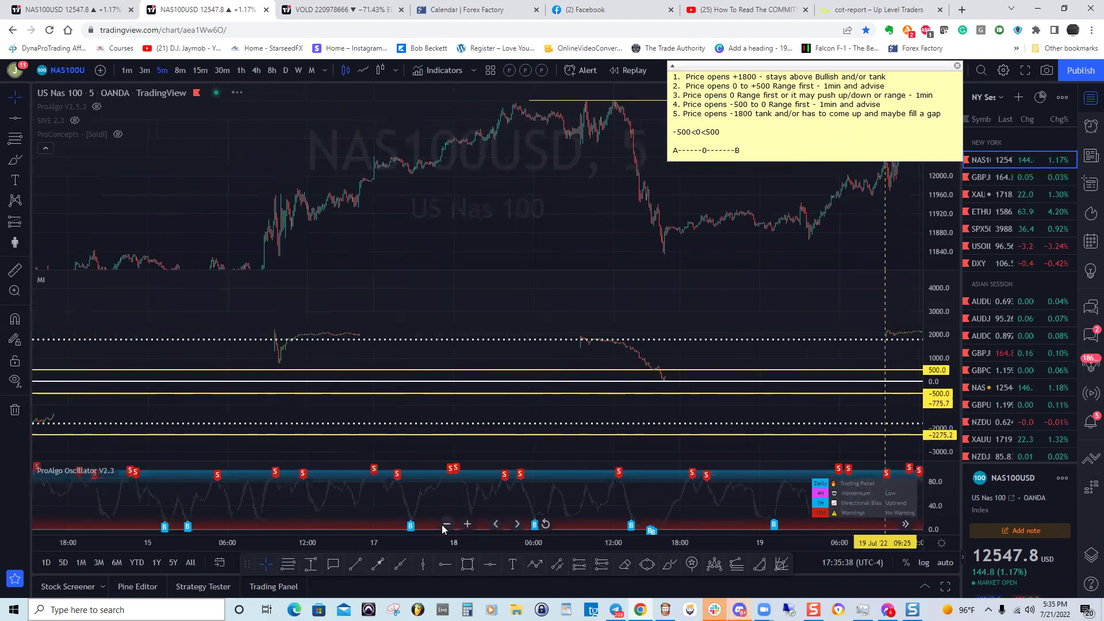
{"action": "left_click", "coordinate": [446, 524]}
{"action": "left_click_drag", "start_coordinate": [698, 430], "coordinate": [694, 439]}
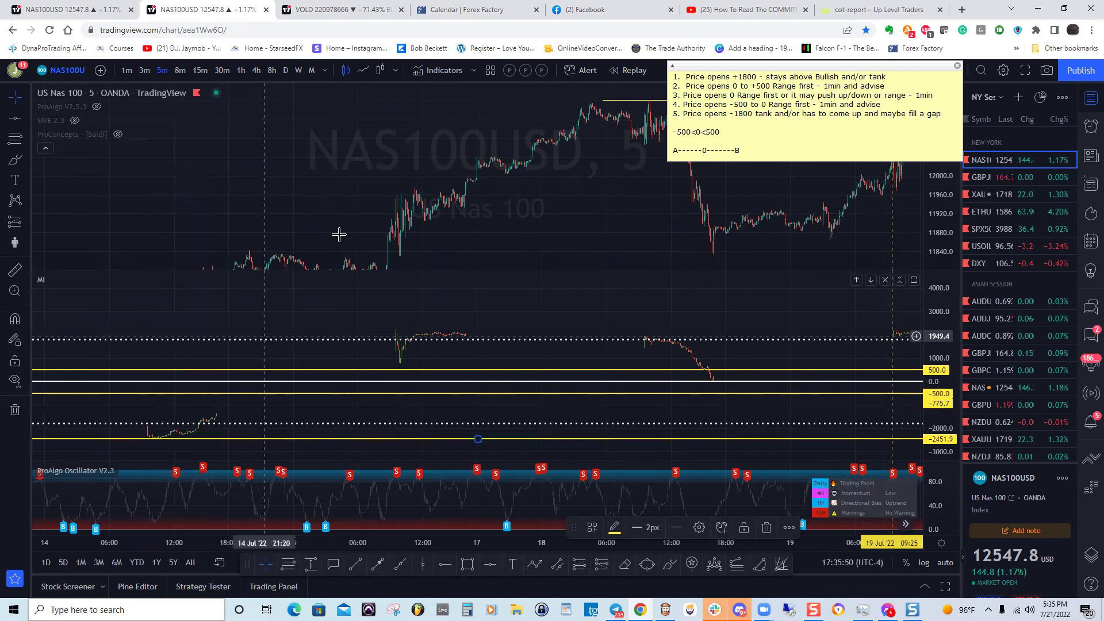
Place a vertical line at 09:30 on 14 July on the 5-minute chart and examine price and MI after that open
{"action": "key", "text": "alt+v"}
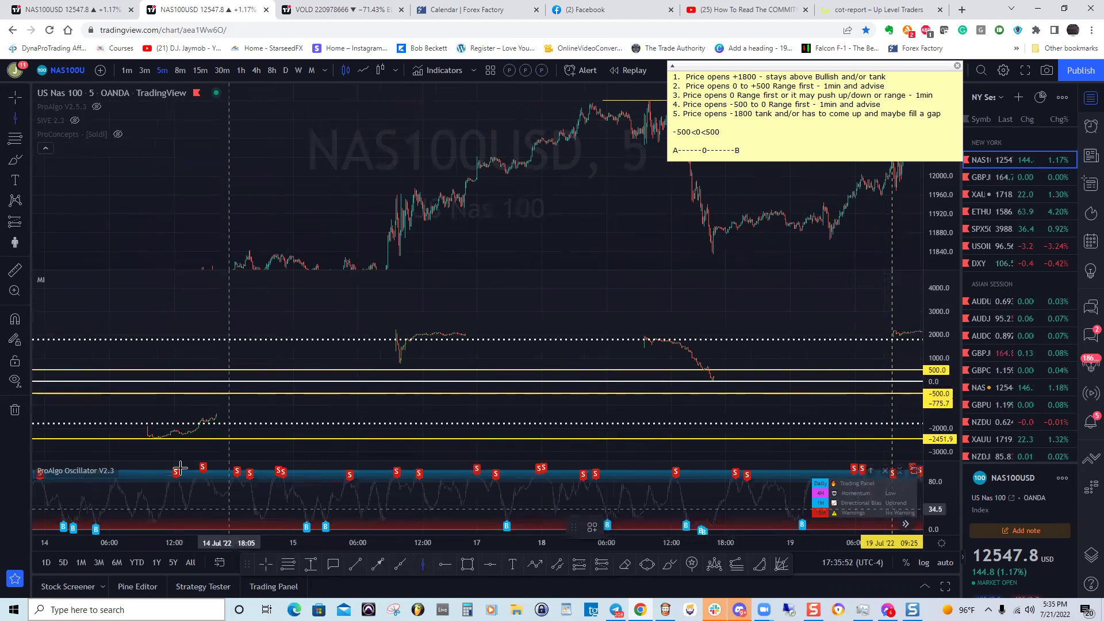
{"action": "left_click", "coordinate": [146, 451]}
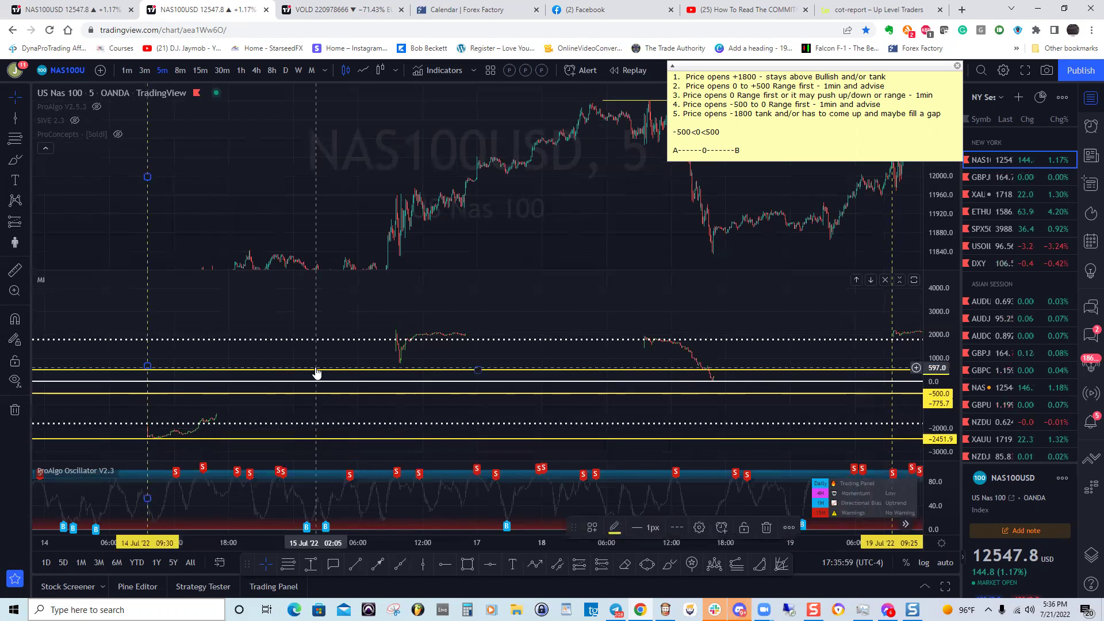
{"action": "left_click_drag", "start_coordinate": [308, 236], "coordinate": [425, 99]}
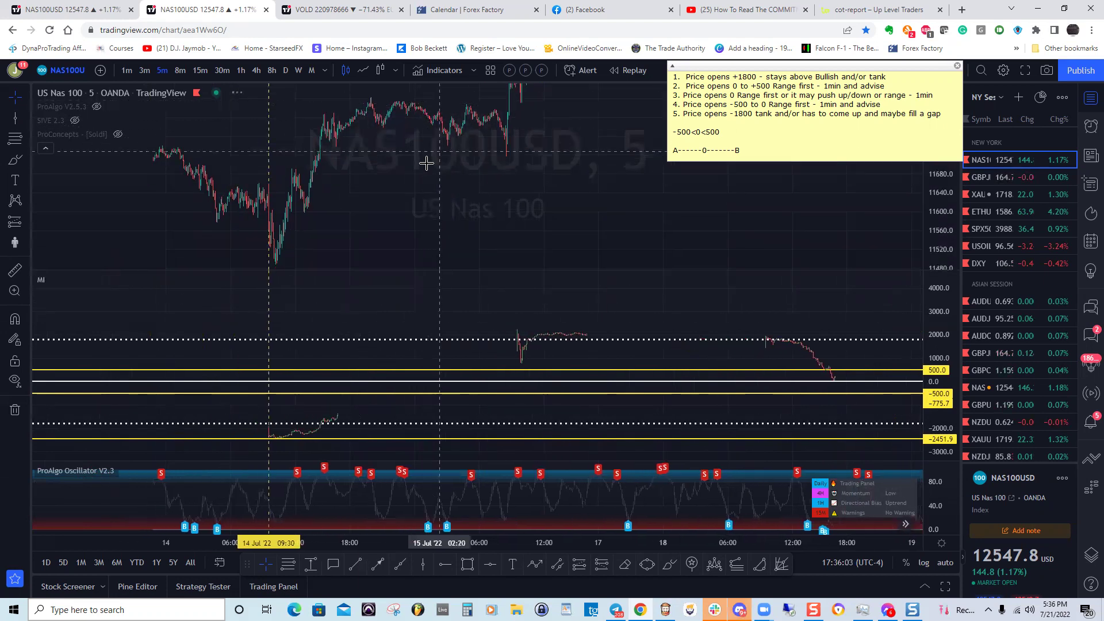
{"action": "left_click_drag", "start_coordinate": [406, 172], "coordinate": [413, 162]}
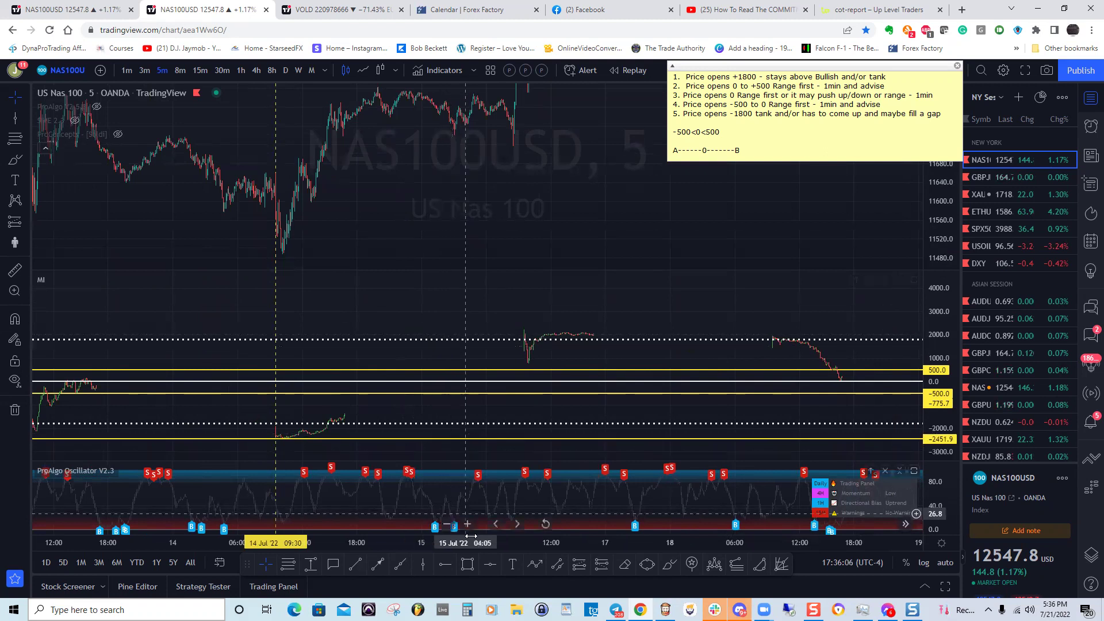
{"action": "left_click", "coordinate": [466, 523]}
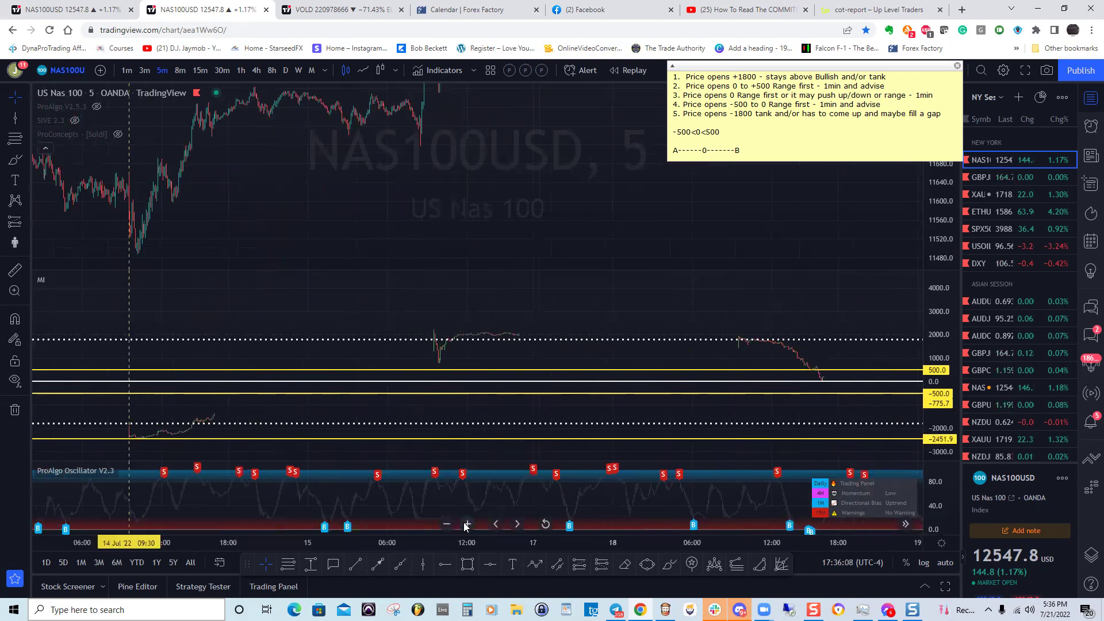
{"action": "left_click_drag", "start_coordinate": [214, 227], "coordinate": [567, 229]}
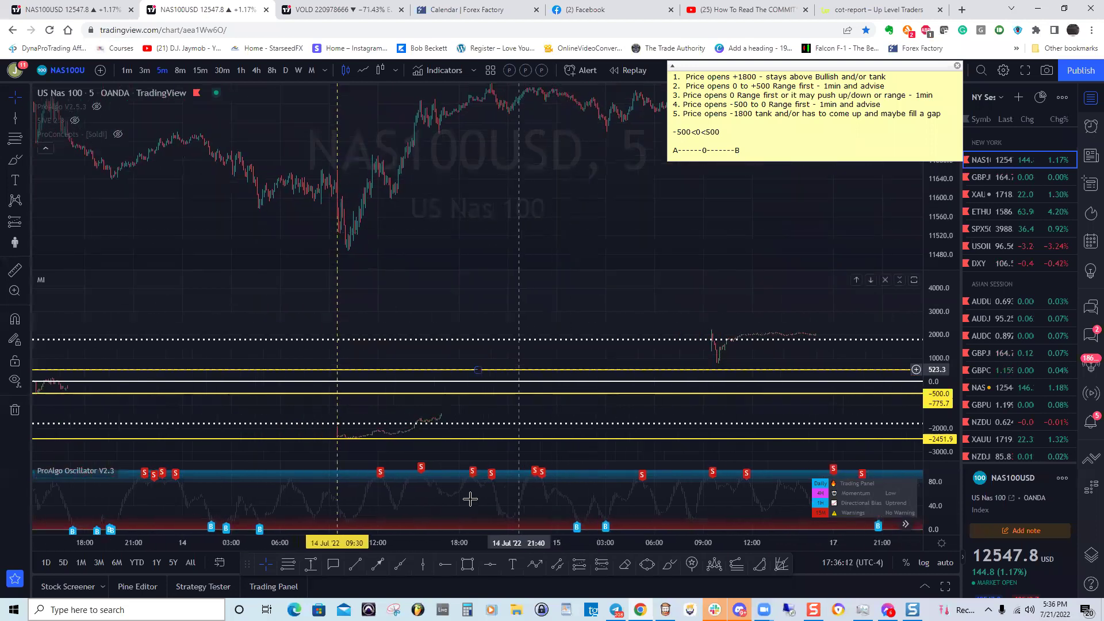
{"action": "left_click", "coordinate": [467, 524]}
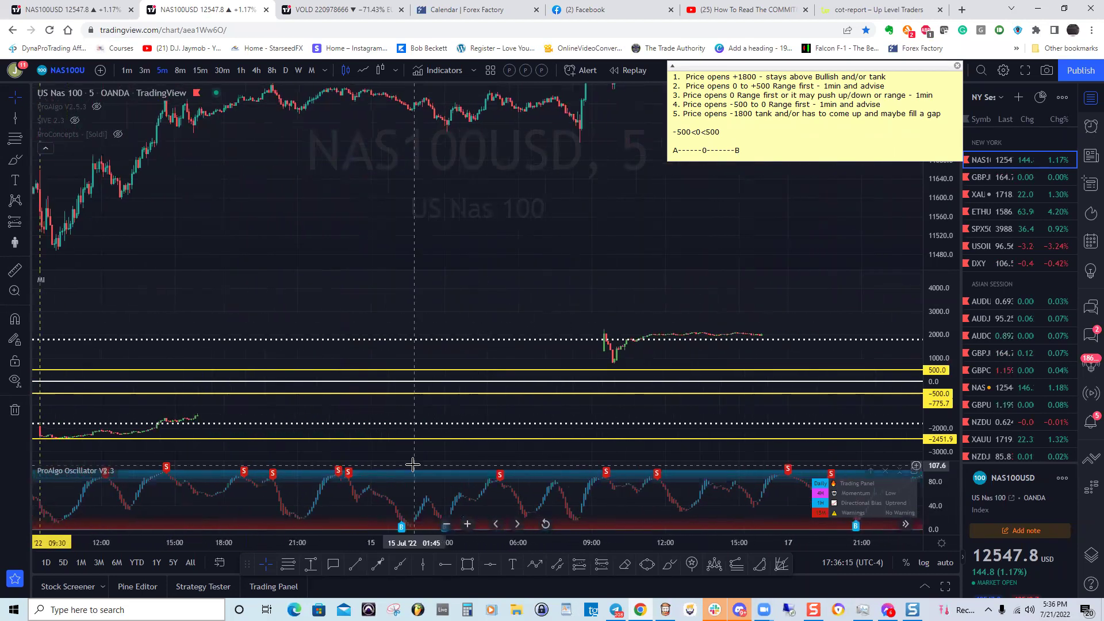
{"action": "left_click_drag", "start_coordinate": [288, 240], "coordinate": [404, 224]}
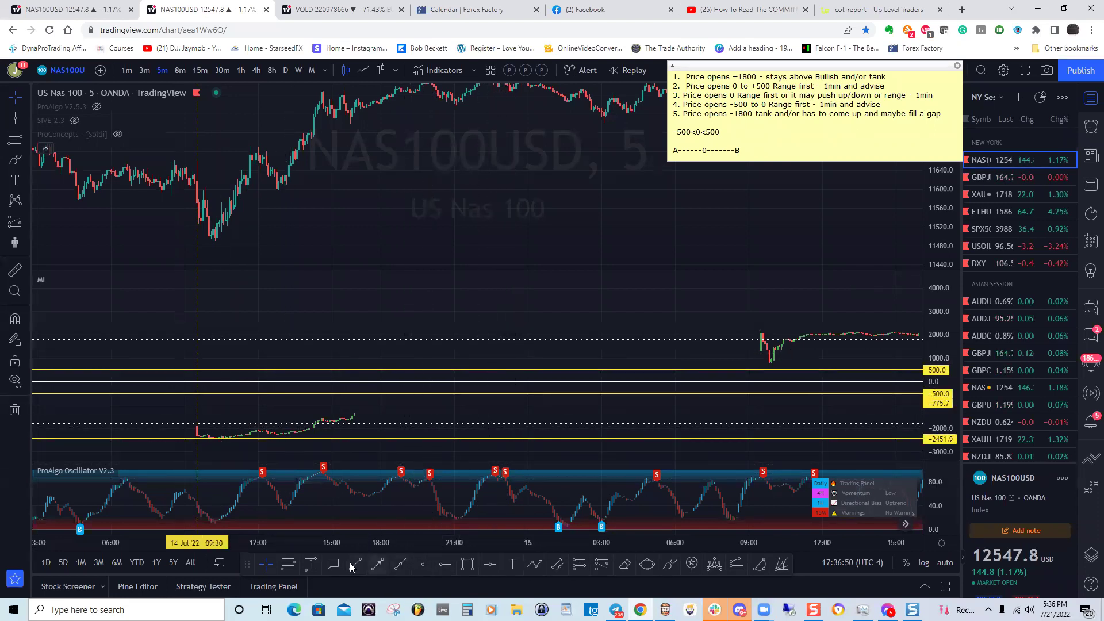
Add a horizontal line at about 3056 above the MI pane's upper dotted level and review the MI history back to early July
{"action": "left_click", "coordinate": [444, 310]}
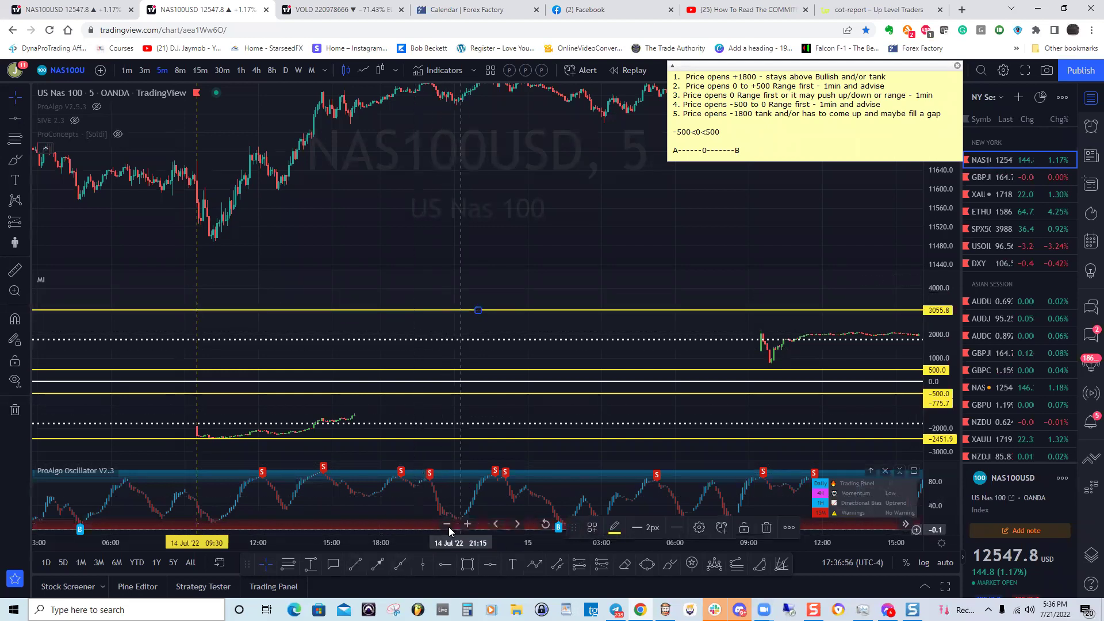
{"action": "left_click", "coordinate": [444, 524]}
{"action": "left_click", "coordinate": [444, 525]}
{"action": "left_click", "coordinate": [445, 525]}
{"action": "left_click", "coordinate": [444, 524]}
{"action": "left_click", "coordinate": [444, 524]}
{"action": "left_click", "coordinate": [444, 525]}
{"action": "left_click", "coordinate": [445, 524]}
{"action": "left_click", "coordinate": [446, 524]}
{"action": "left_click", "coordinate": [447, 524]}
{"action": "left_click", "coordinate": [446, 525]}
{"action": "left_click", "coordinate": [446, 524]}
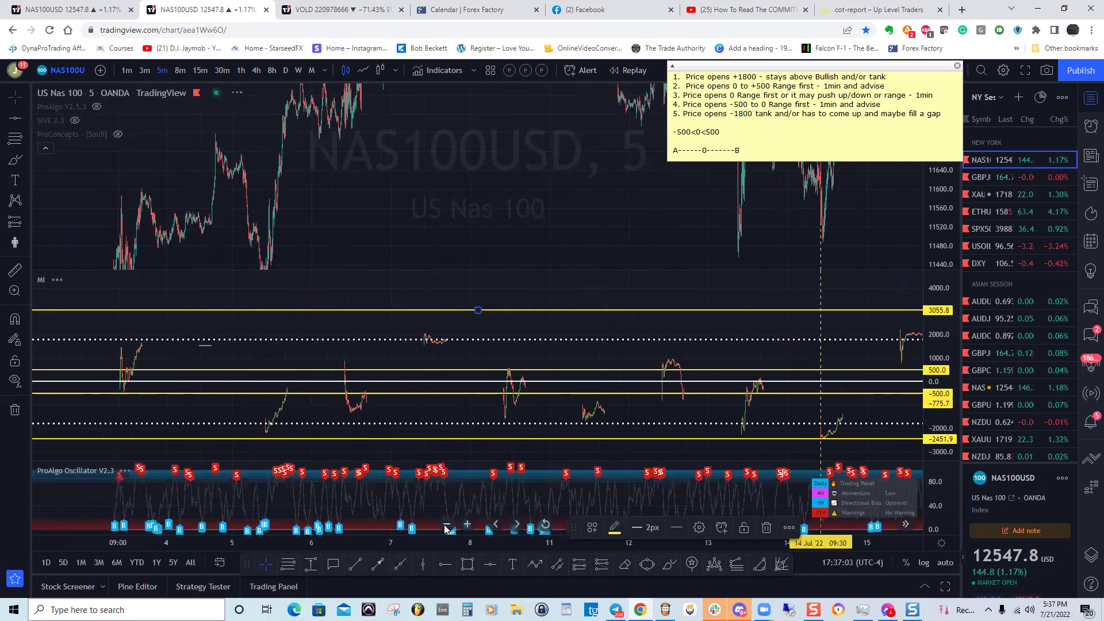
{"action": "left_click", "coordinate": [446, 524]}
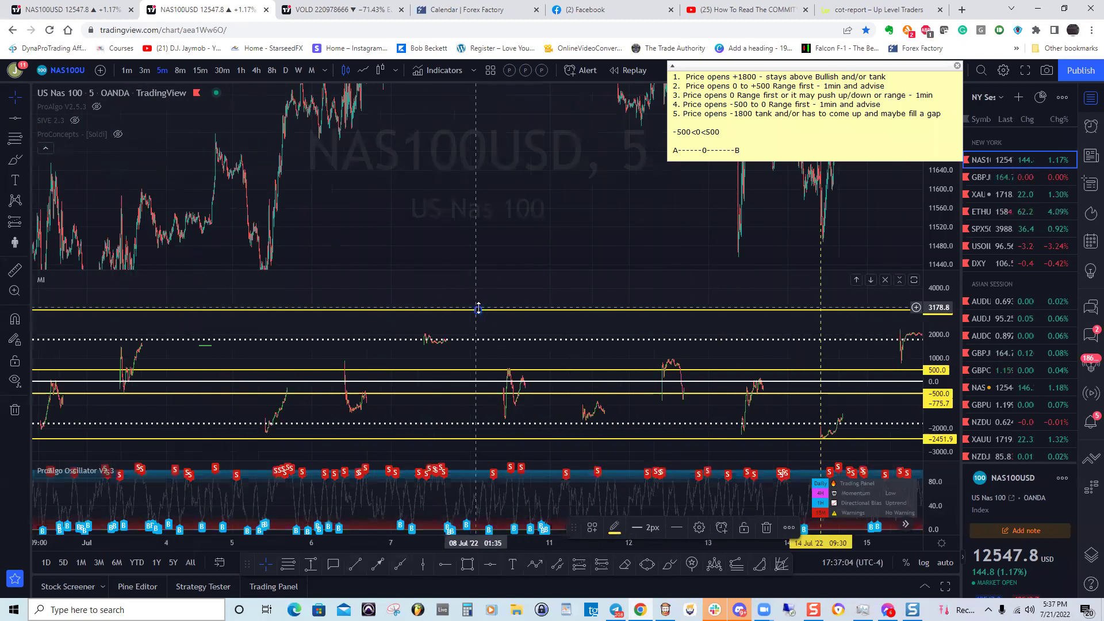
Set the MI pane's top horizontal line to about 2613, adjusting it against the peaks on the 5-minute, 30-minute and 4-hour charts
{"action": "left_click_drag", "start_coordinate": [480, 311], "coordinate": [480, 329]}
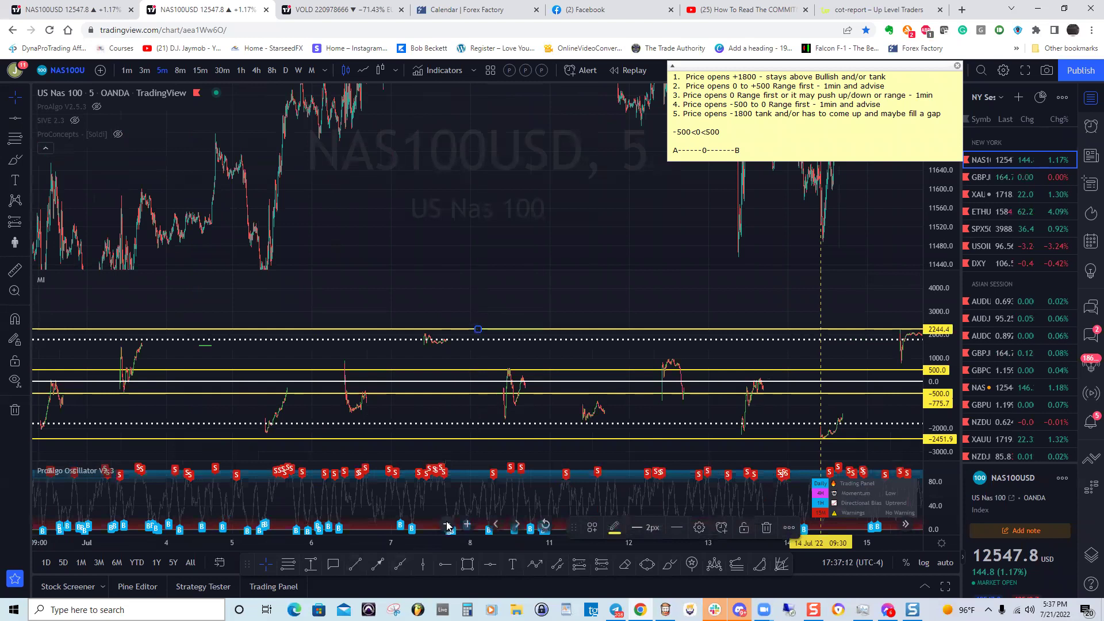
{"action": "left_click", "coordinate": [221, 70]}
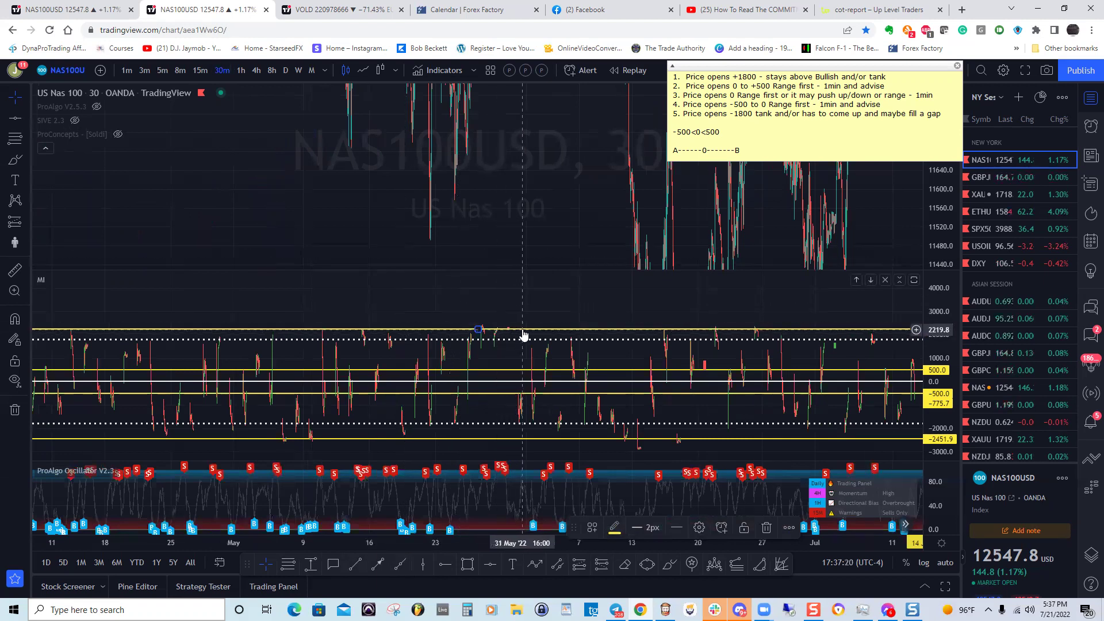
{"action": "left_click_drag", "start_coordinate": [521, 327], "coordinate": [521, 326]}
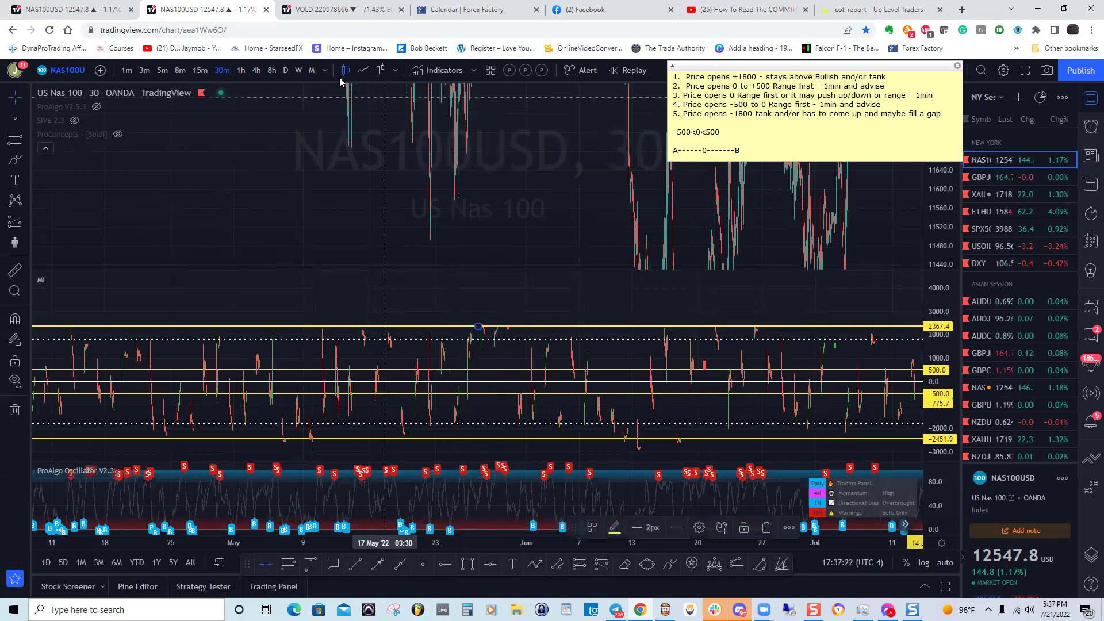
{"action": "left_click", "coordinate": [257, 70]}
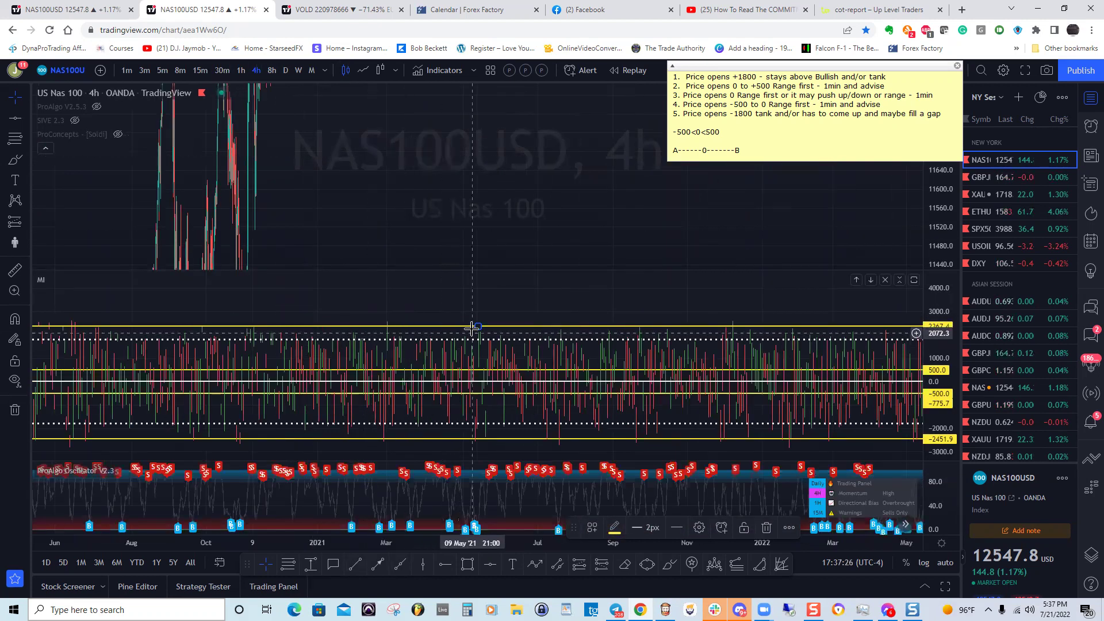
{"action": "left_click_drag", "start_coordinate": [478, 326], "coordinate": [478, 321]}
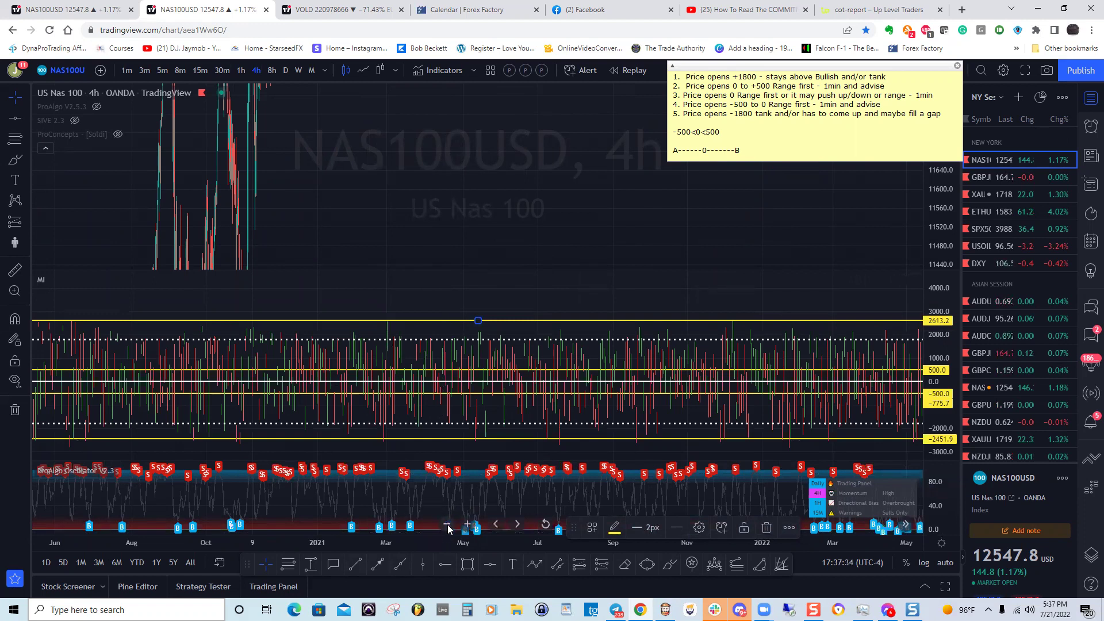
Check the MI pane on the daily chart and return to the 4-hour interval
{"action": "left_click", "coordinate": [285, 71]}
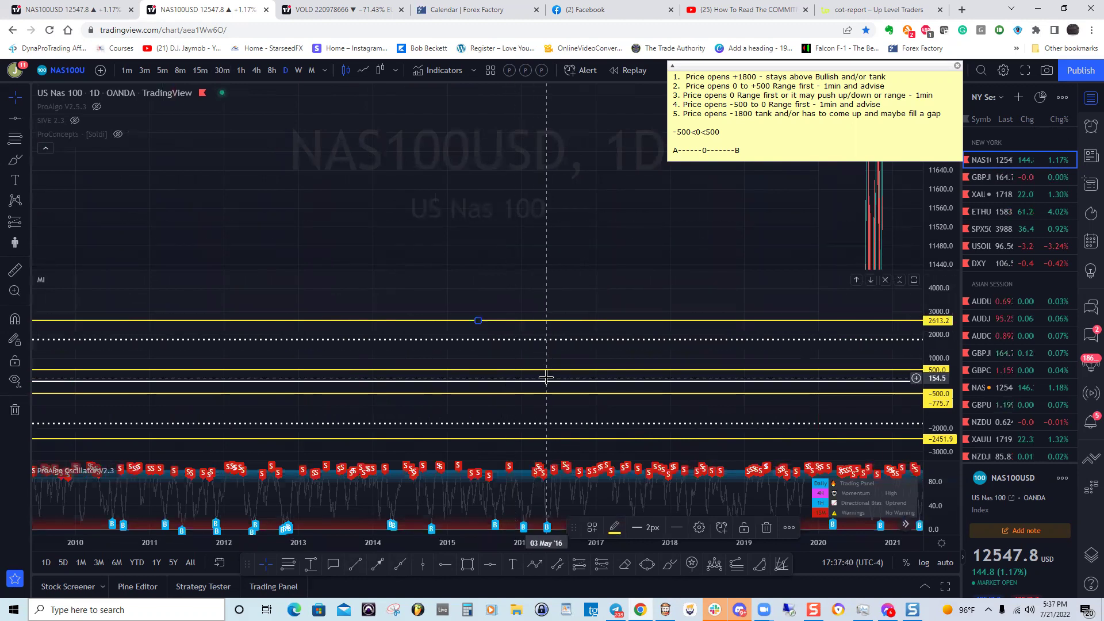
{"action": "left_click_drag", "start_coordinate": [500, 362], "coordinate": [565, 351]}
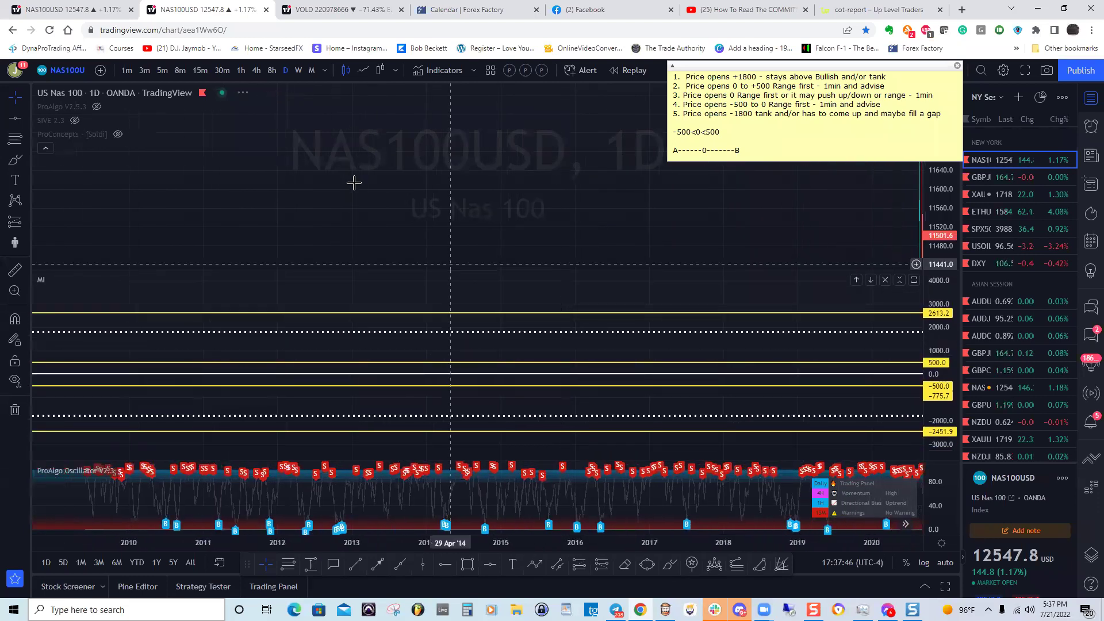
{"action": "left_click", "coordinate": [256, 70]}
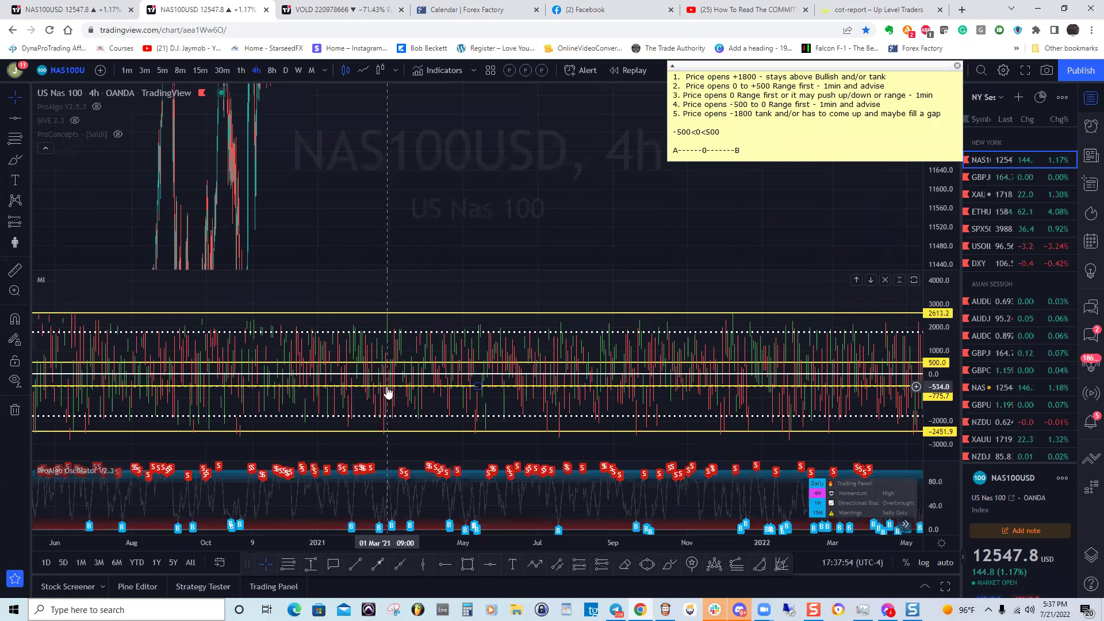
Place a vertical line at 12 June 2020 05:00 on the 4-hour chart and compress the price scale to show that period's candles
{"action": "left_click", "coordinate": [422, 564]}
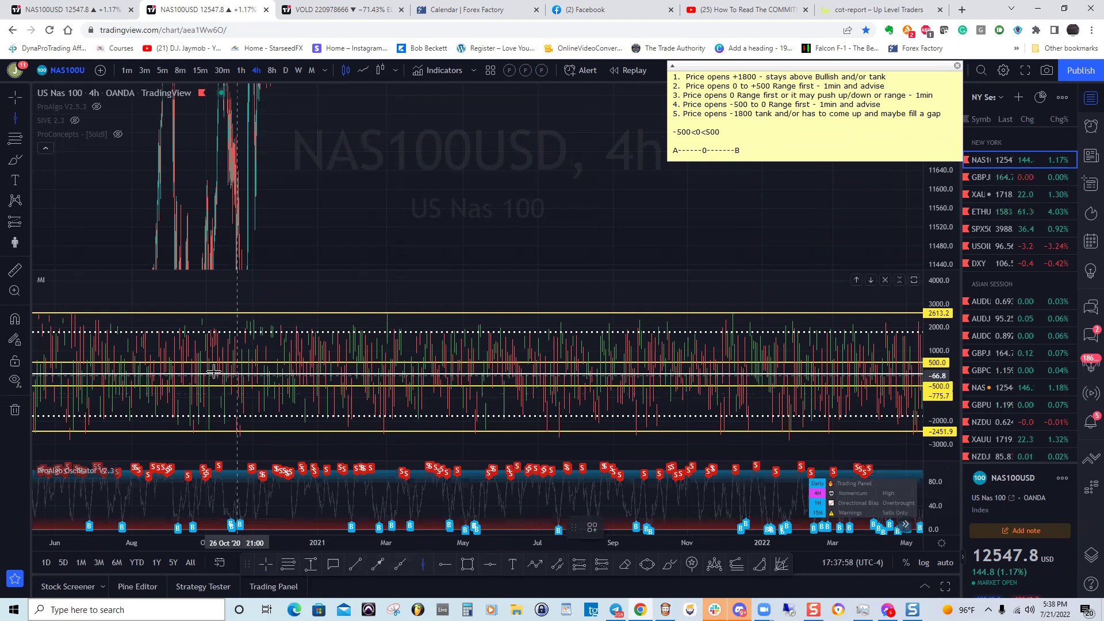
{"action": "left_click", "coordinate": [69, 374]}
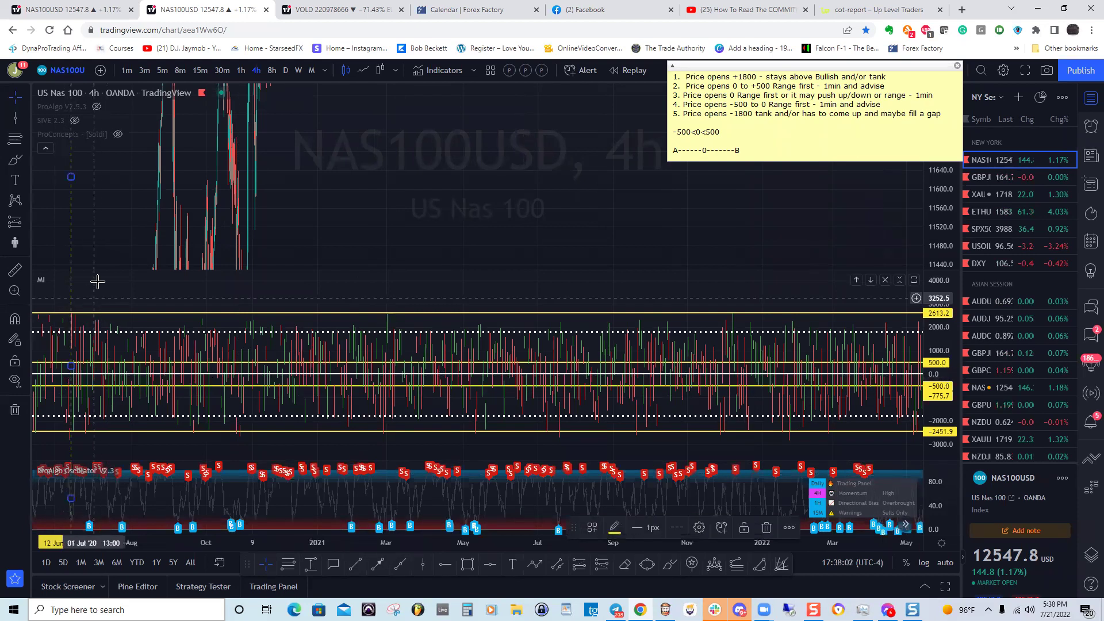
{"action": "left_click_drag", "start_coordinate": [127, 257], "coordinate": [257, 284]}
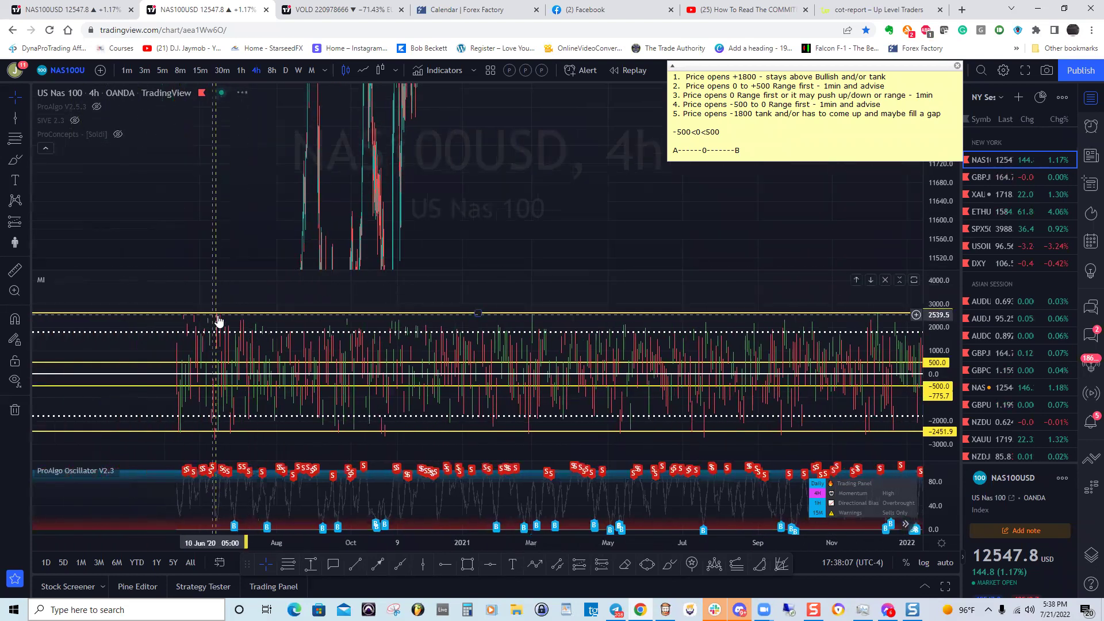
{"action": "left_click_drag", "start_coordinate": [944, 187], "coordinate": [946, 309]}
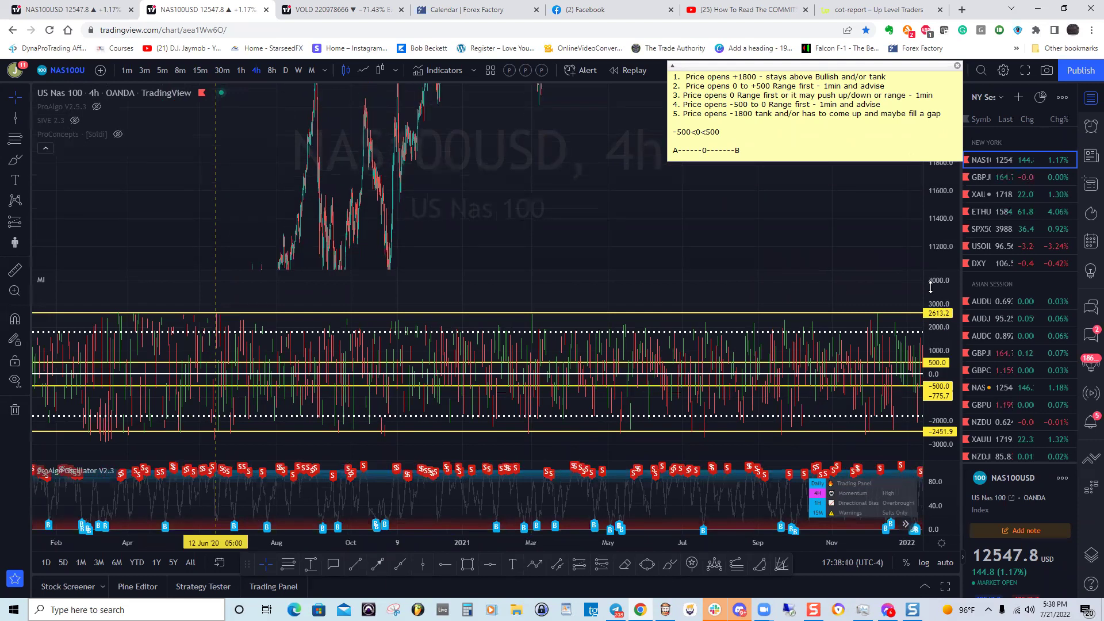
{"action": "left_click_drag", "start_coordinate": [943, 195], "coordinate": [945, 288]}
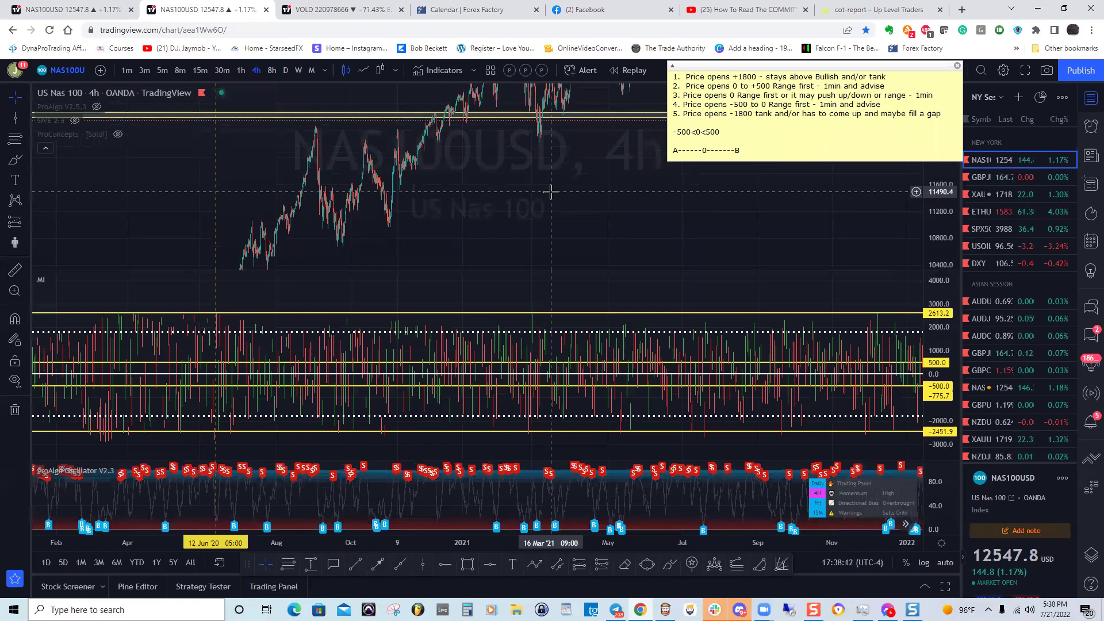
{"action": "left_click_drag", "start_coordinate": [579, 195], "coordinate": [601, 182]}
{"action": "left_click_drag", "start_coordinate": [510, 210], "coordinate": [546, 161]}
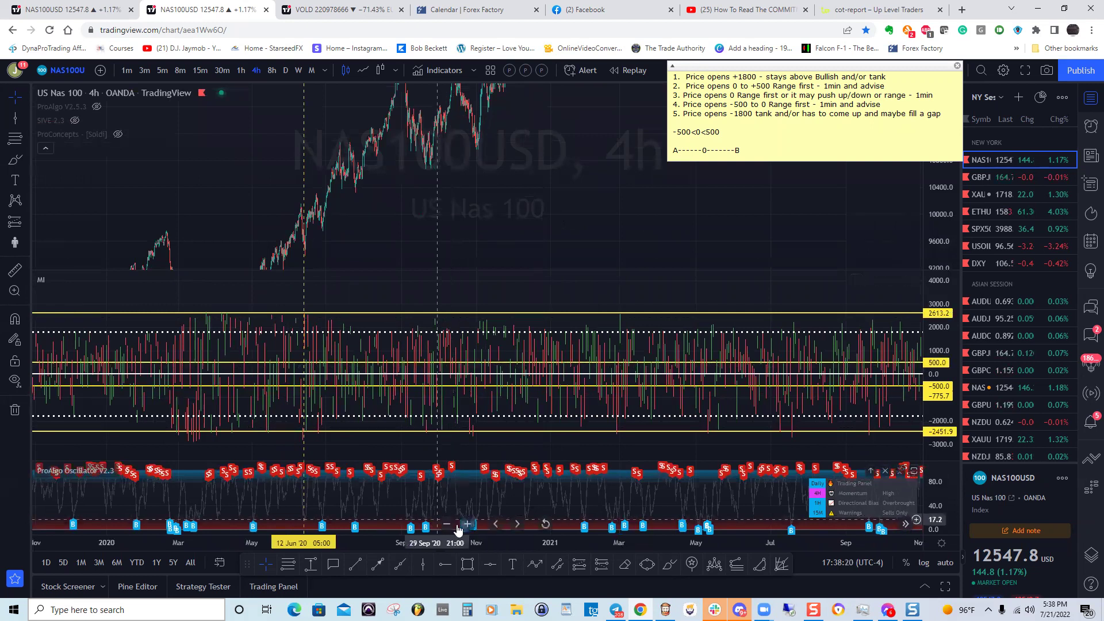
Examine price and the MI extremes around the 12 June 2020 marker on the 4-hour chart, up close and in wider context
{"action": "left_click", "coordinate": [467, 524]}
{"action": "left_click", "coordinate": [467, 524]}
{"action": "left_click", "coordinate": [467, 524]}
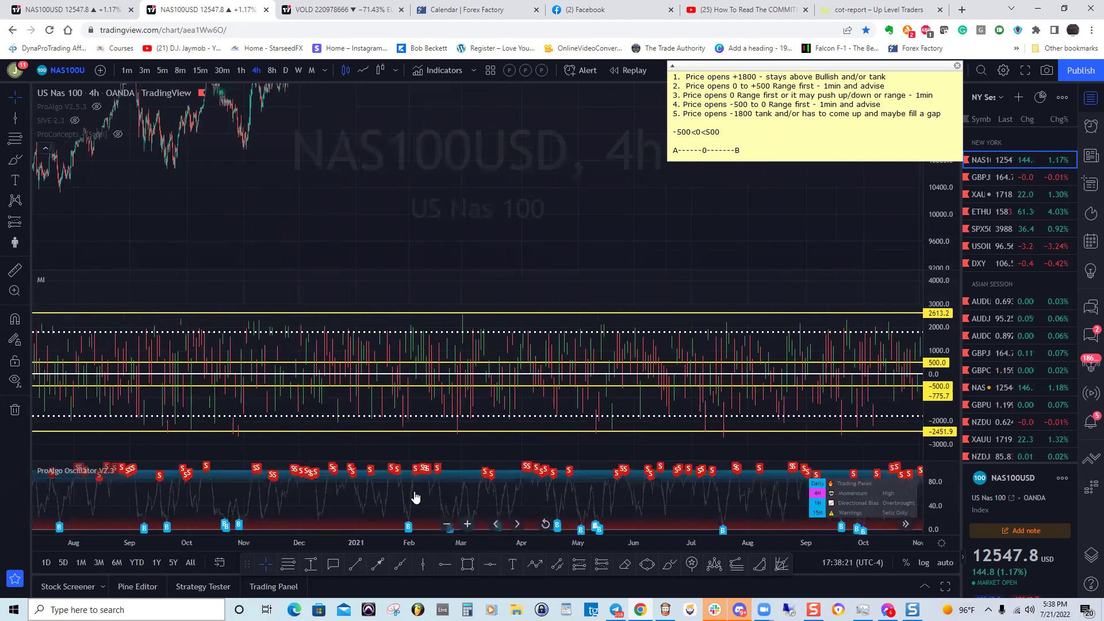
{"action": "left_click_drag", "start_coordinate": [287, 235], "coordinate": [798, 195]}
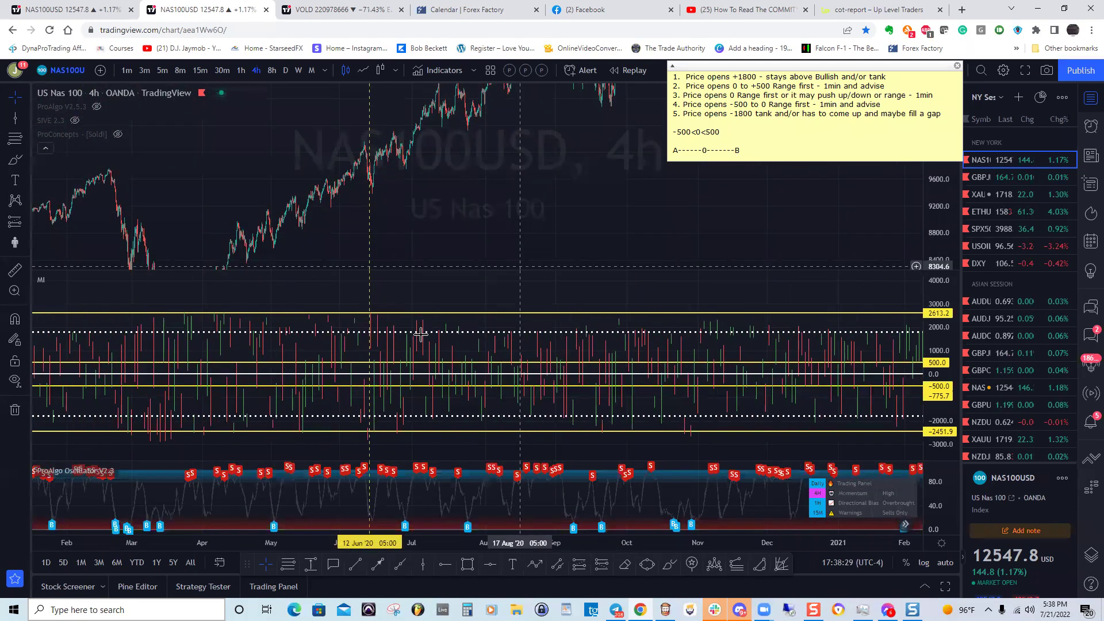
{"action": "mouse_move", "coordinate": [433, 514]}
{"action": "left_click", "coordinate": [467, 524]}
{"action": "scroll", "coordinate": [395, 443], "scroll_direction": "up", "scroll_amount": 2}
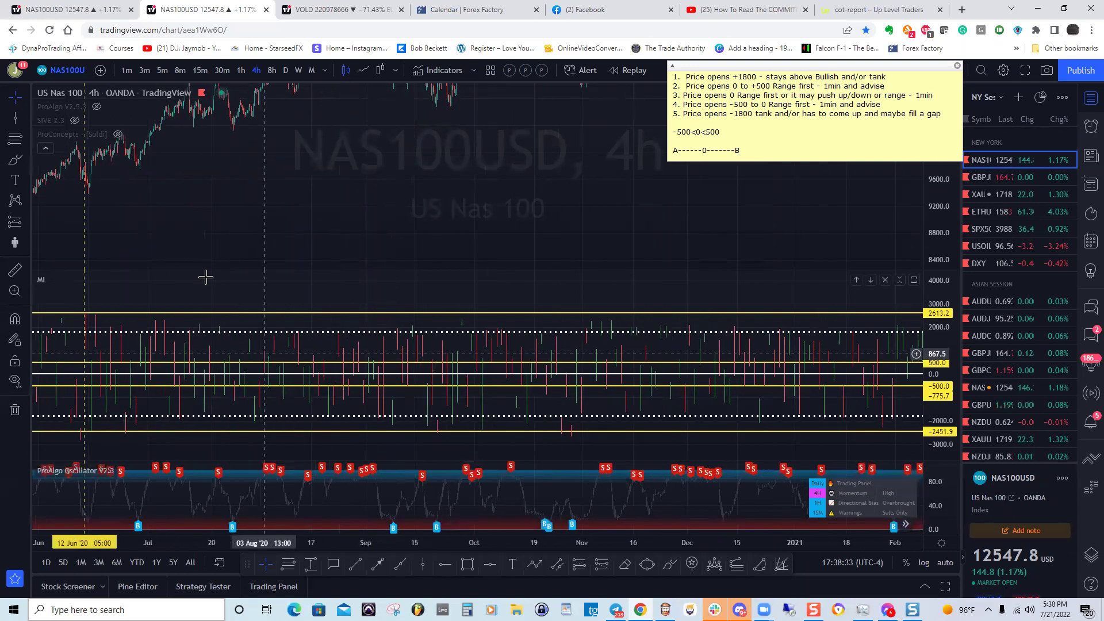
{"action": "mouse_move", "coordinate": [239, 213]}
{"action": "left_mouse_down"}
{"action": "mouse_move", "coordinate": [322, 222]}
{"action": "mouse_move", "coordinate": [469, 208]}
{"action": "left_mouse_up"}
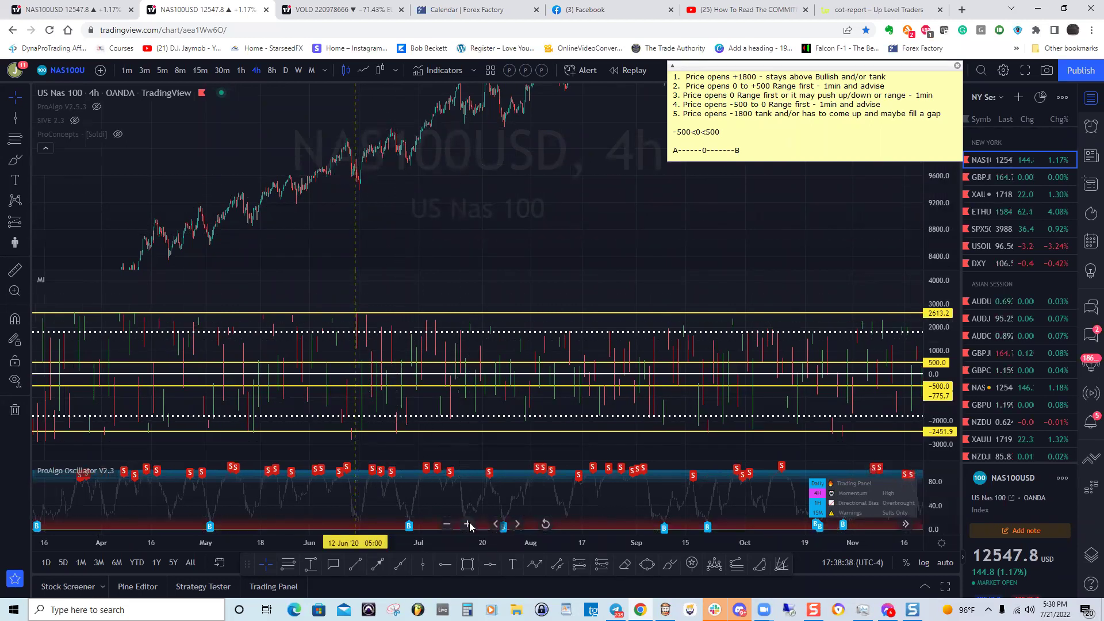
{"action": "left_click", "coordinate": [468, 524]}
{"action": "left_click", "coordinate": [468, 524]}
{"action": "left_click", "coordinate": [468, 524]}
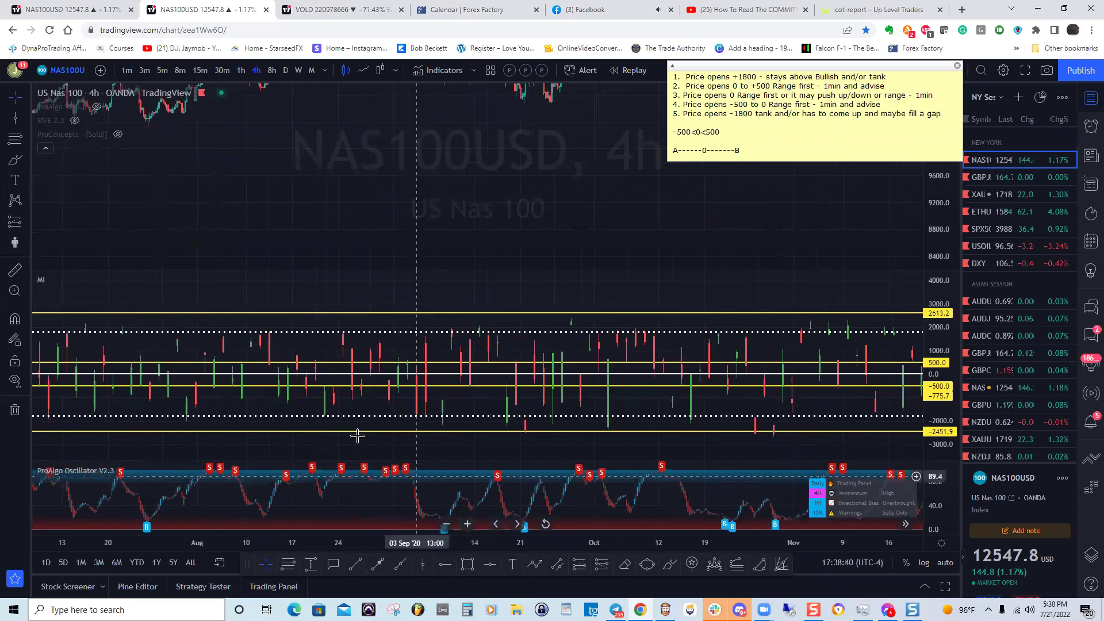
{"action": "left_click_drag", "start_coordinate": [192, 229], "coordinate": [575, 247]}
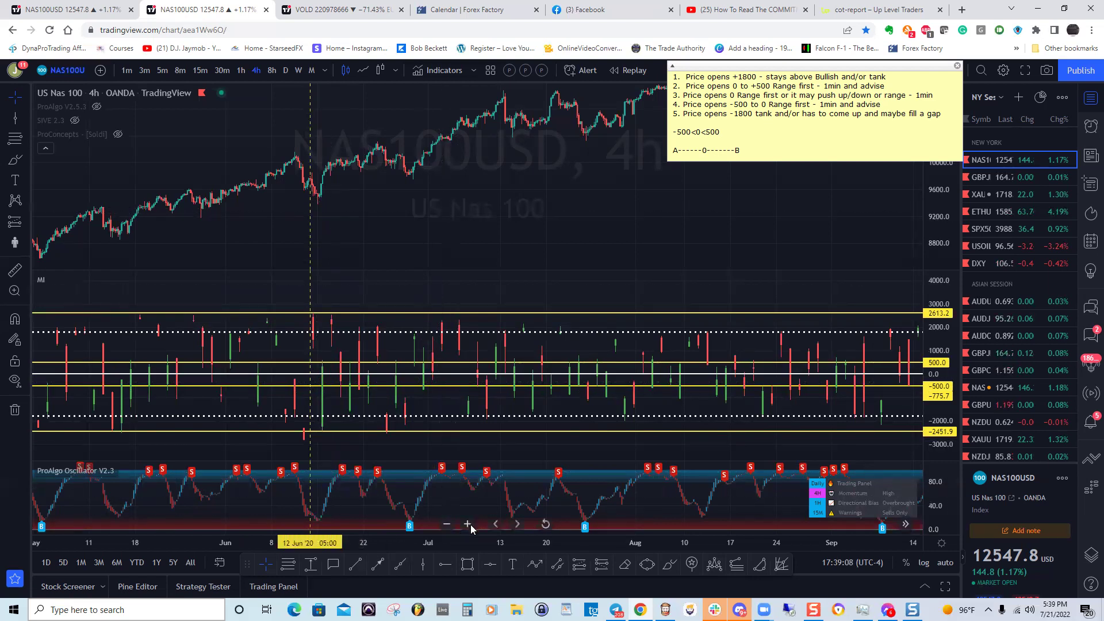
Shift the vertical line to 12 June 2020 09:00 and add the line "June 12" at the end of the sticky note
{"action": "left_click", "coordinate": [470, 524]}
{"action": "left_click_drag", "start_coordinate": [339, 280], "coordinate": [498, 278]}
{"action": "left_click", "coordinate": [762, 151]}
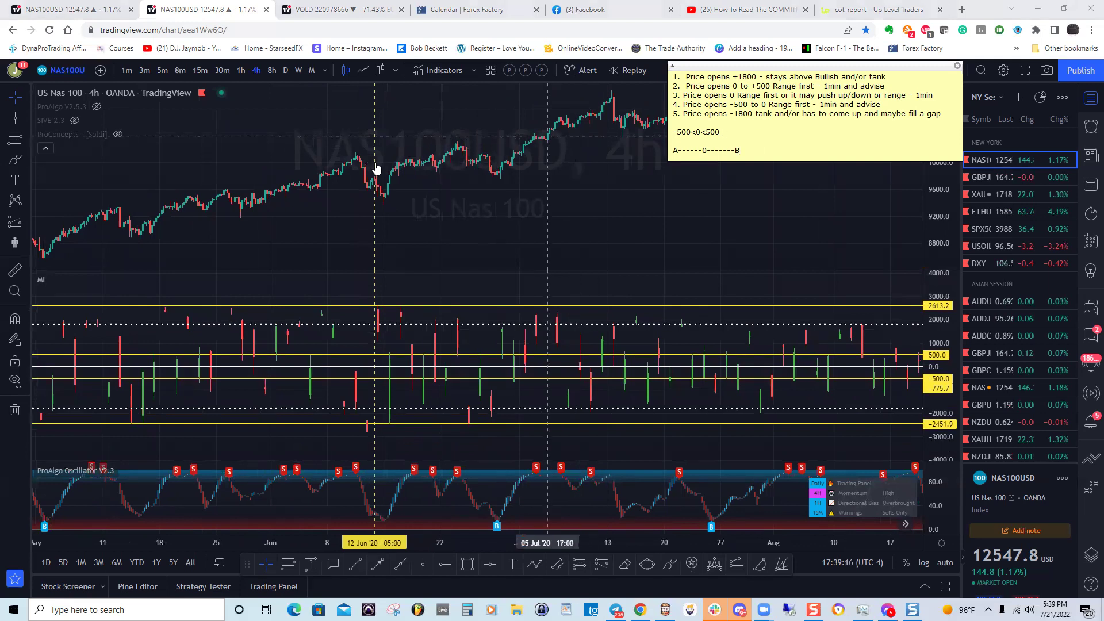
{"action": "left_click", "coordinate": [386, 217]}
{"action": "left_click", "coordinate": [759, 149]}
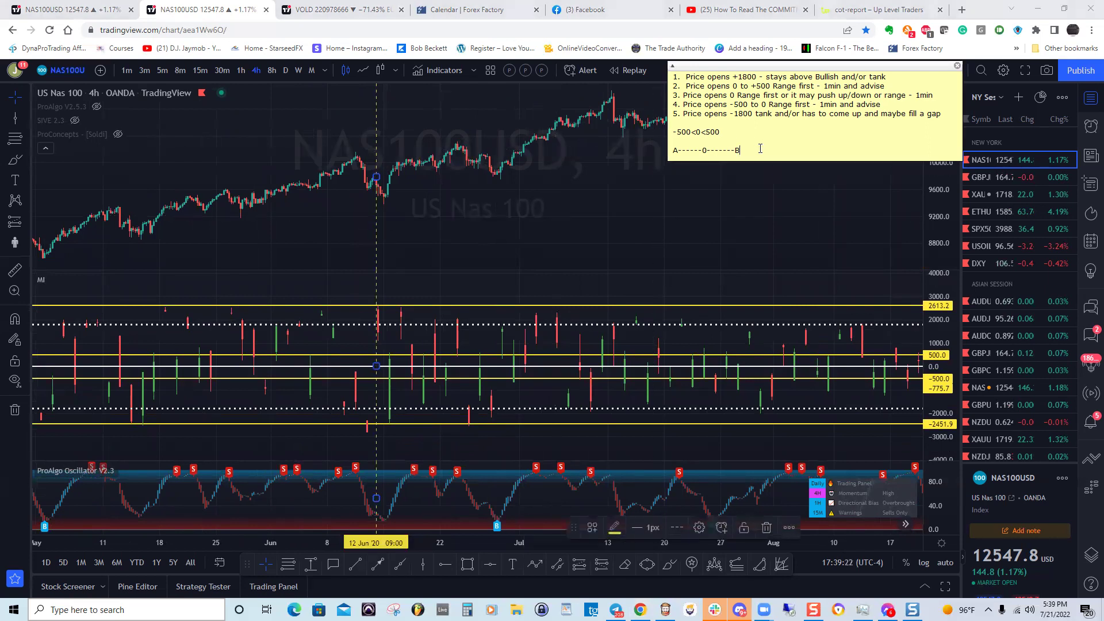
{"action": "key", "text": "Return"}
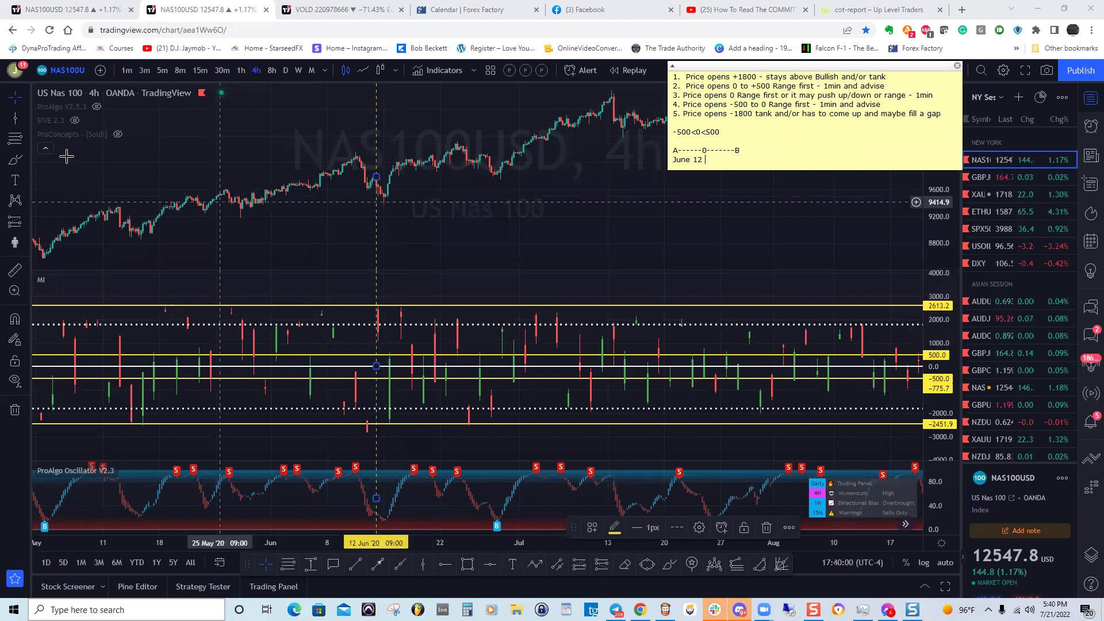
Show the ProConcepts and ProAlgo V2.5.3 indicators on the 4-hour price chart and hide both again
{"action": "left_click", "coordinate": [118, 134]}
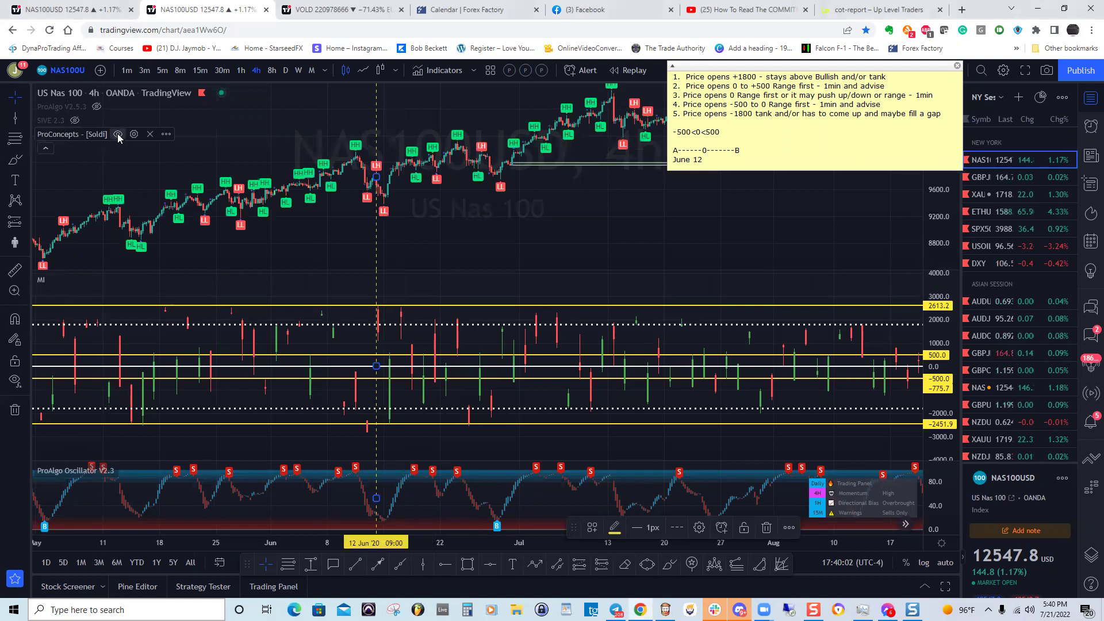
{"action": "left_click", "coordinate": [96, 107]}
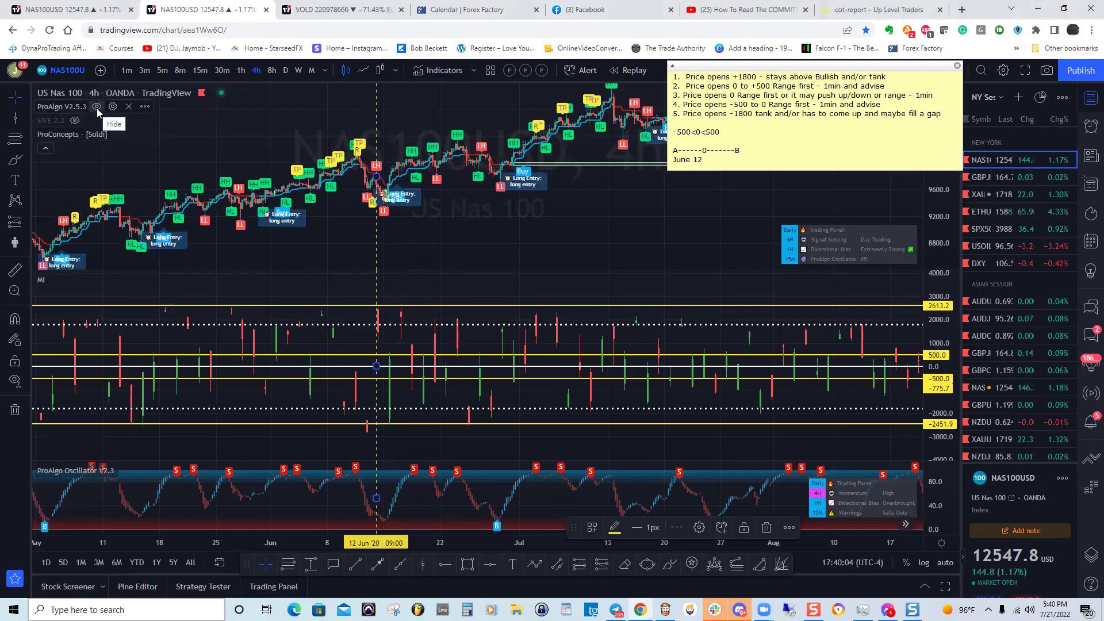
{"action": "left_click", "coordinate": [96, 108]}
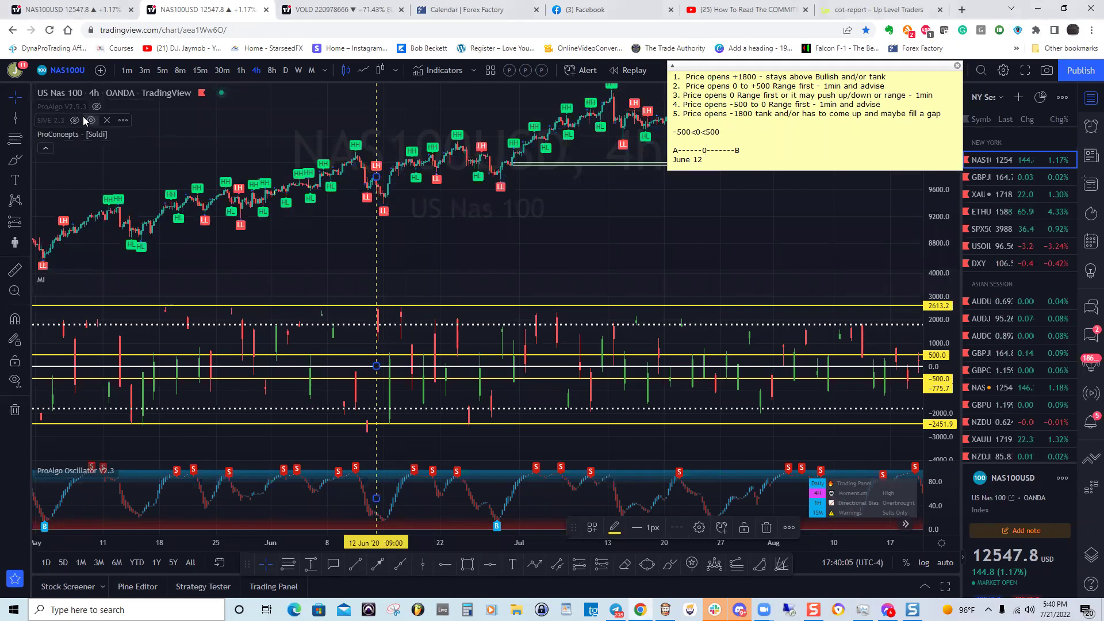
{"action": "left_click", "coordinate": [117, 135]}
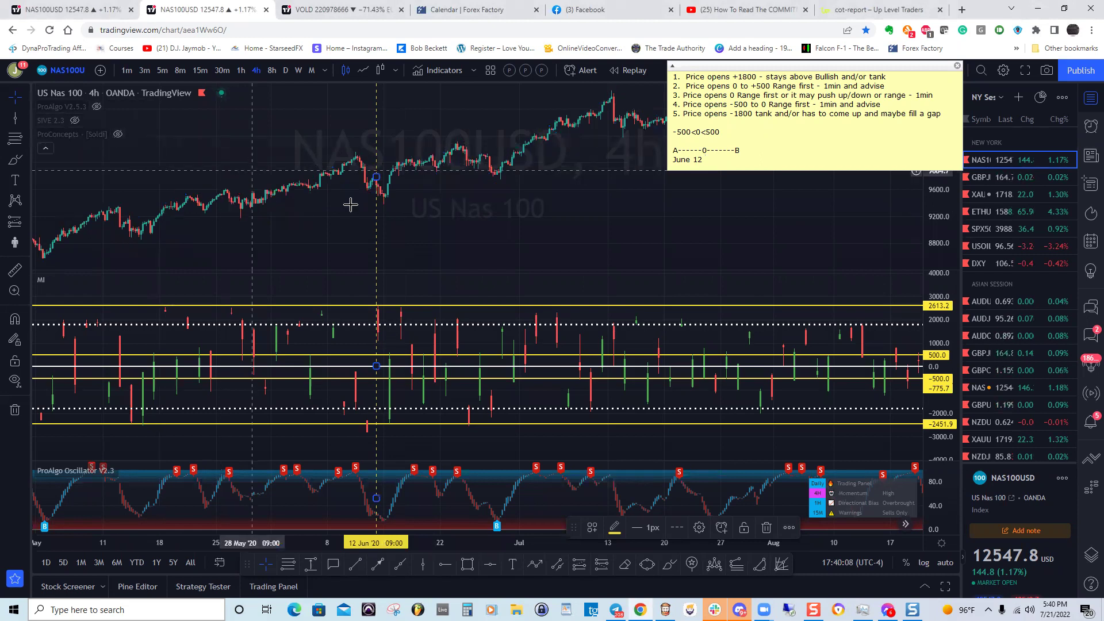
Review price and MI on the 4-hour chart from the June 2020 marker back to late March 2020
{"action": "left_click_drag", "start_coordinate": [462, 239], "coordinate": [594, 239]}
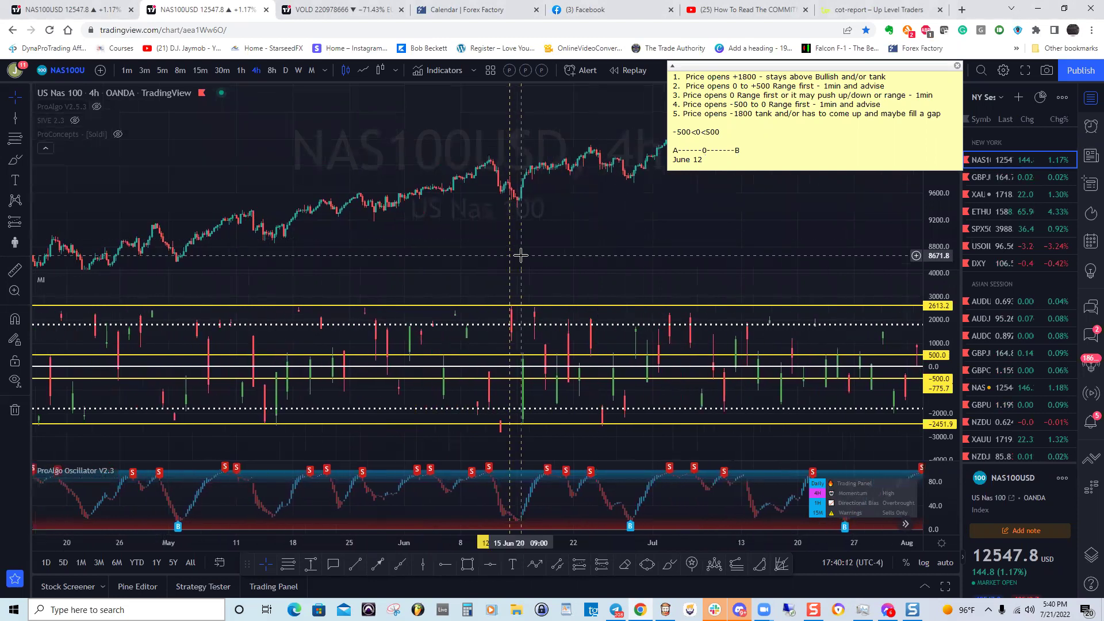
{"action": "left_click_drag", "start_coordinate": [406, 239], "coordinate": [562, 230]}
{"action": "mouse_move", "coordinate": [438, 239]}
{"action": "left_mouse_down"}
{"action": "mouse_move", "coordinate": [475, 234]}
{"action": "mouse_move", "coordinate": [535, 171]}
{"action": "left_mouse_up"}
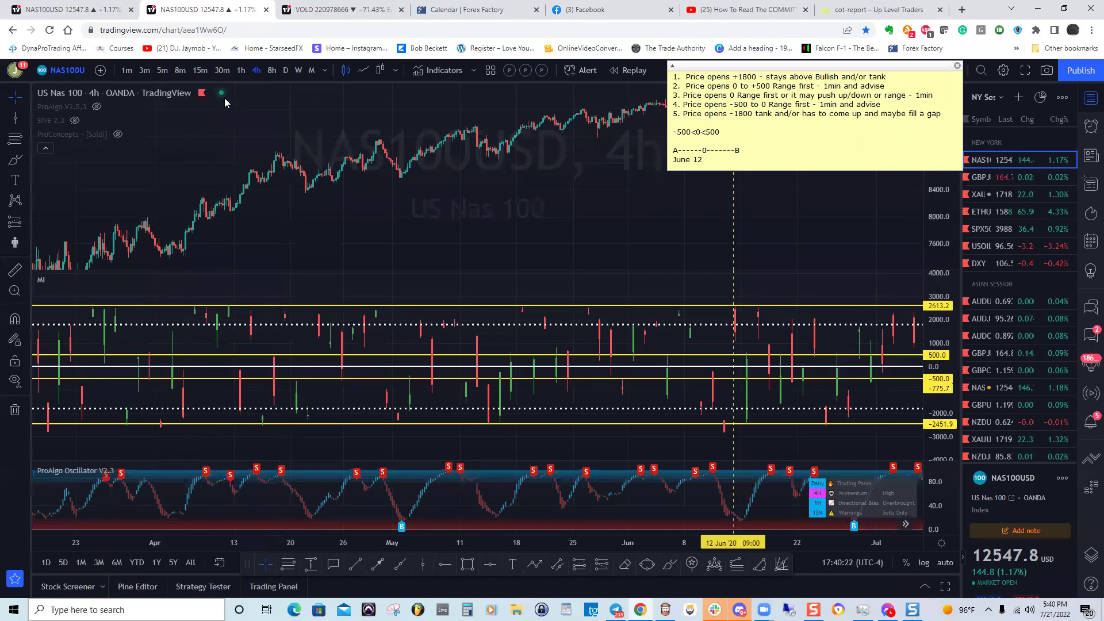
Follow the MI plot on the 15-minute chart from 14 July to 21 July 2022 and show the latest session at 5 minutes
{"action": "left_click", "coordinate": [201, 72]}
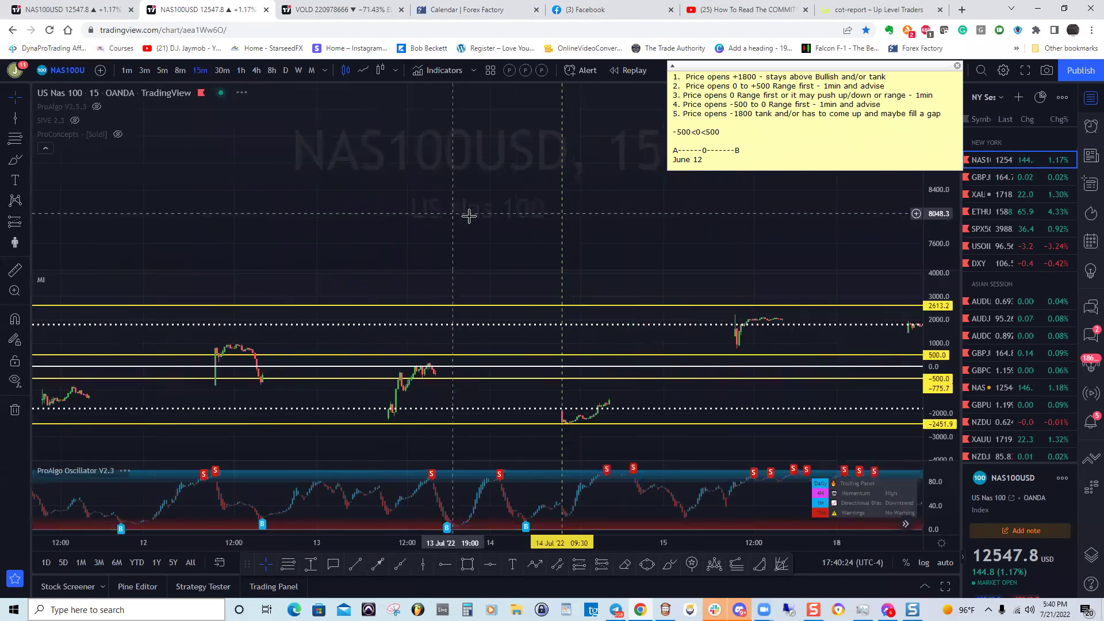
{"action": "scroll", "coordinate": [359, 202], "scroll_direction": "right", "scroll_amount": 10}
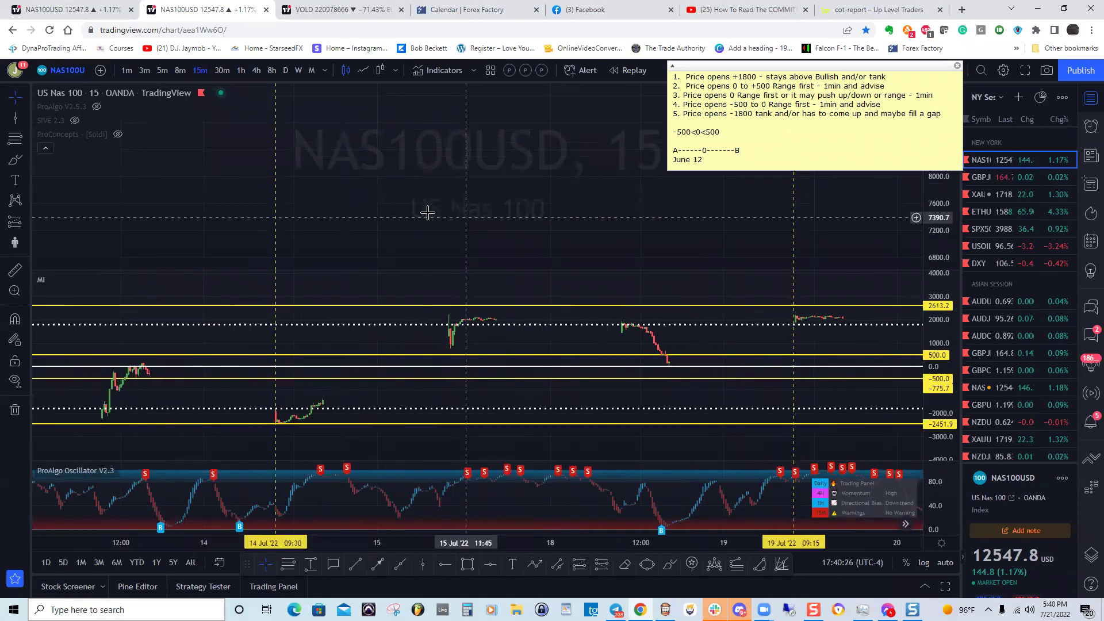
{"action": "scroll", "coordinate": [352, 204], "scroll_direction": "right", "scroll_amount": 7}
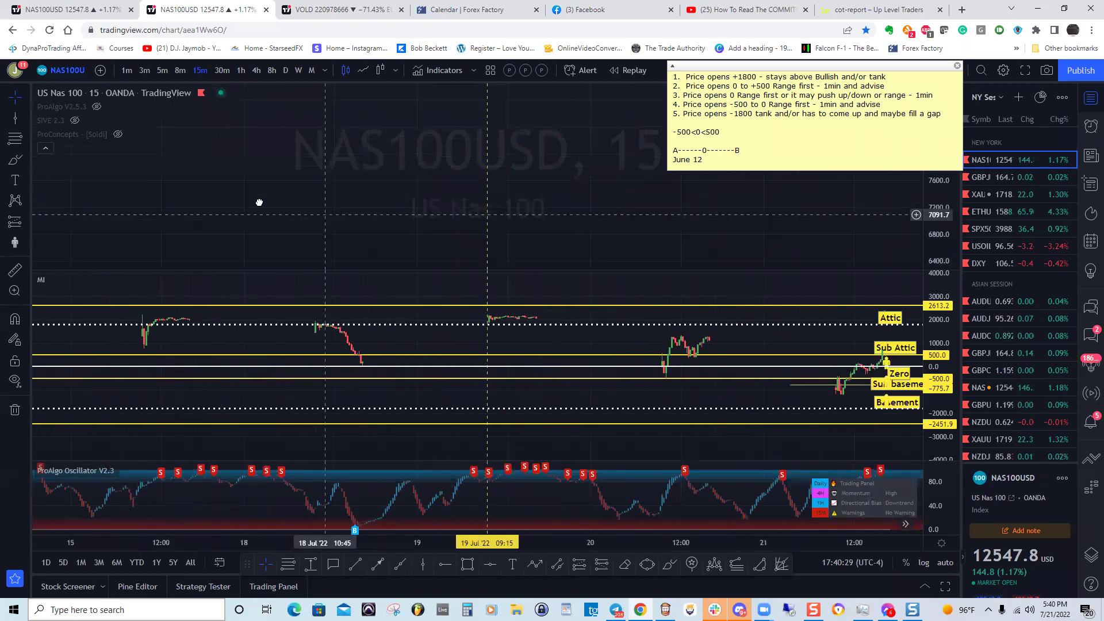
{"action": "scroll", "coordinate": [489, 235], "scroll_direction": "right", "scroll_amount": 3}
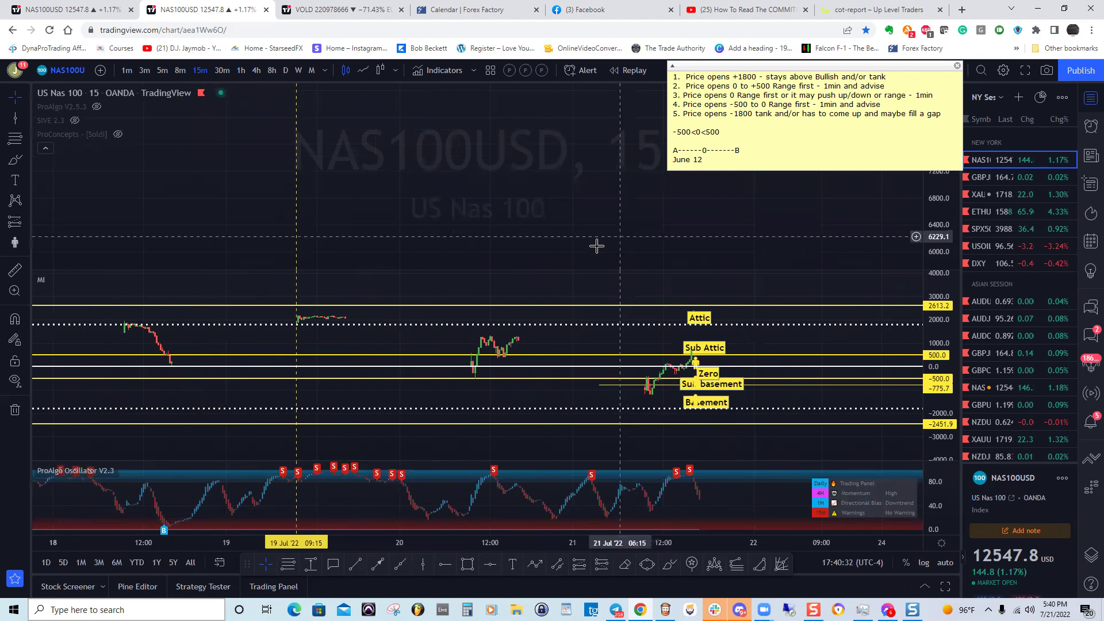
{"action": "scroll", "coordinate": [522, 244], "scroll_direction": "right", "scroll_amount": 2}
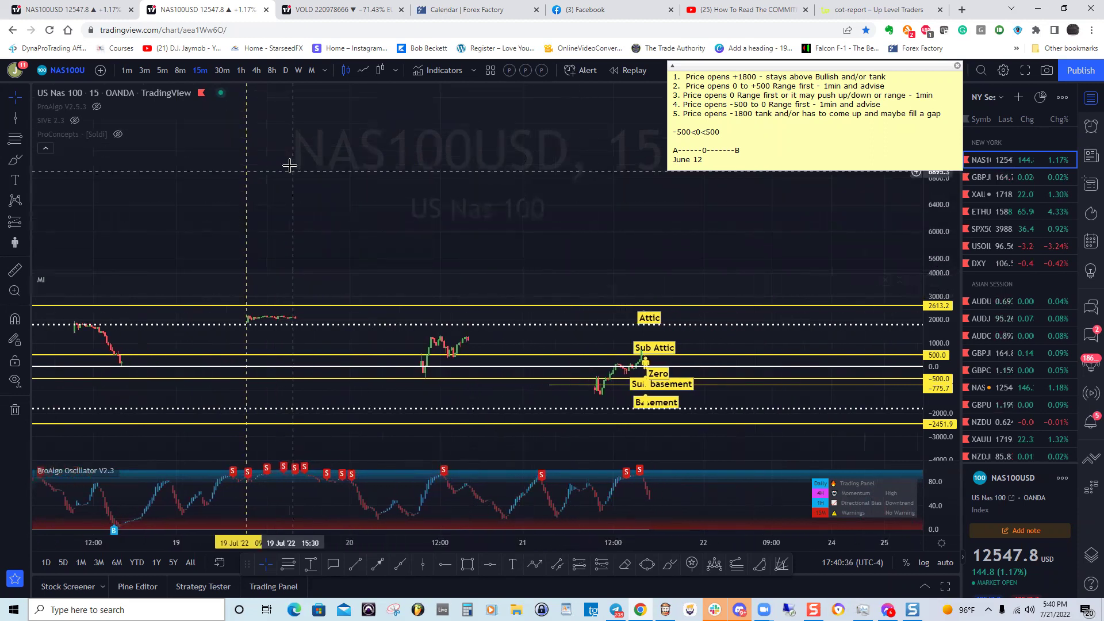
{"action": "left_click", "coordinate": [163, 71]}
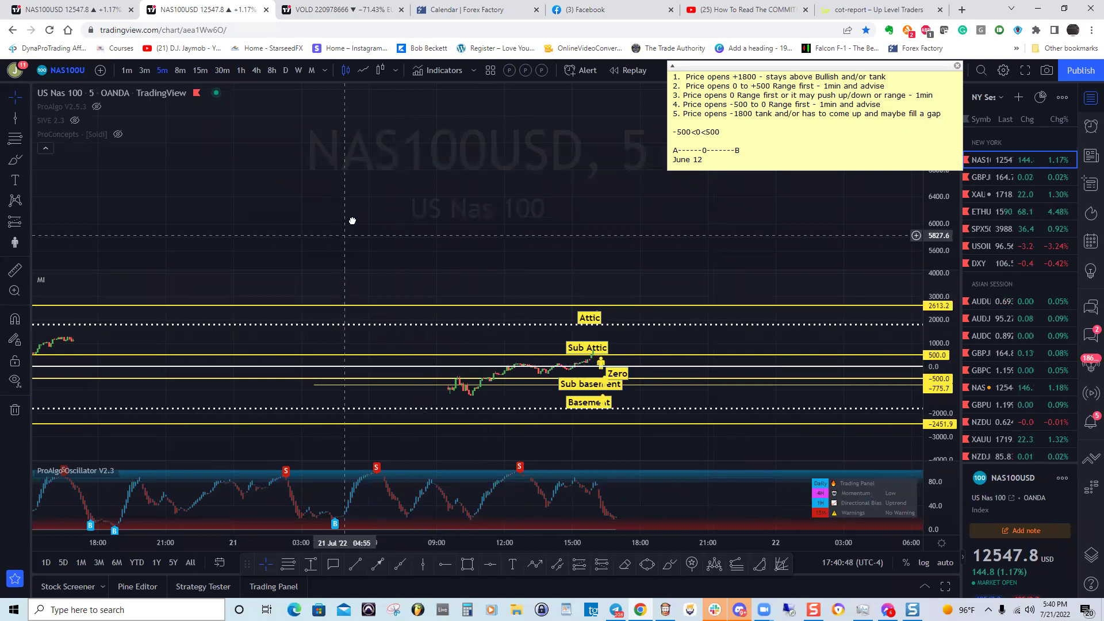
Nudge the Sub basement label slightly lower on the MI plot
{"action": "left_click_drag", "start_coordinate": [351, 223], "coordinate": [359, 226]}
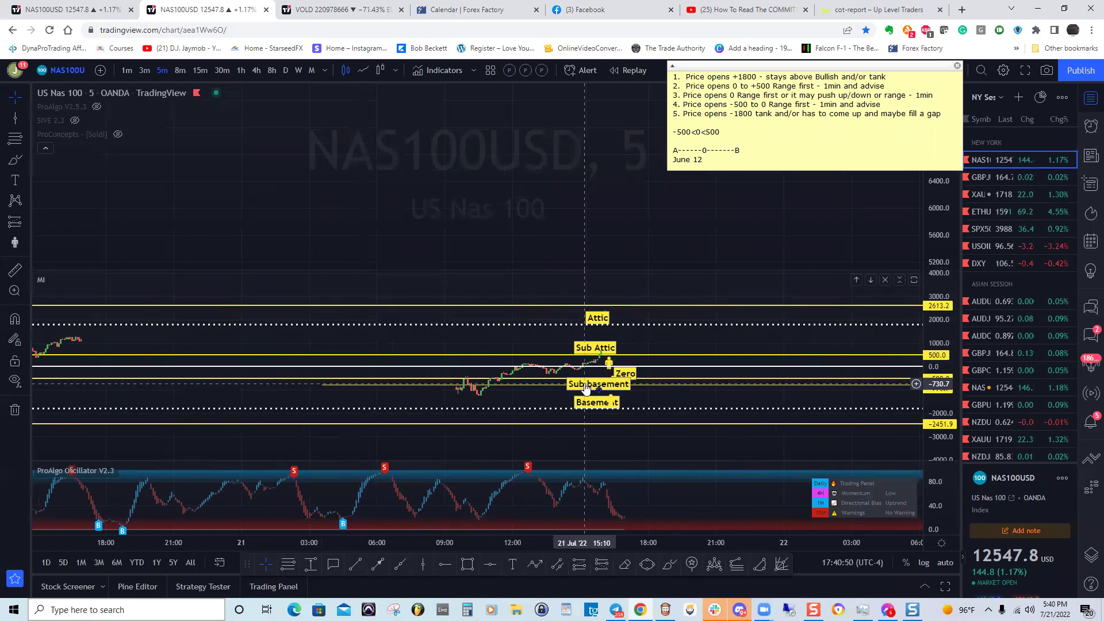
{"action": "left_click_drag", "start_coordinate": [582, 383], "coordinate": [585, 386]}
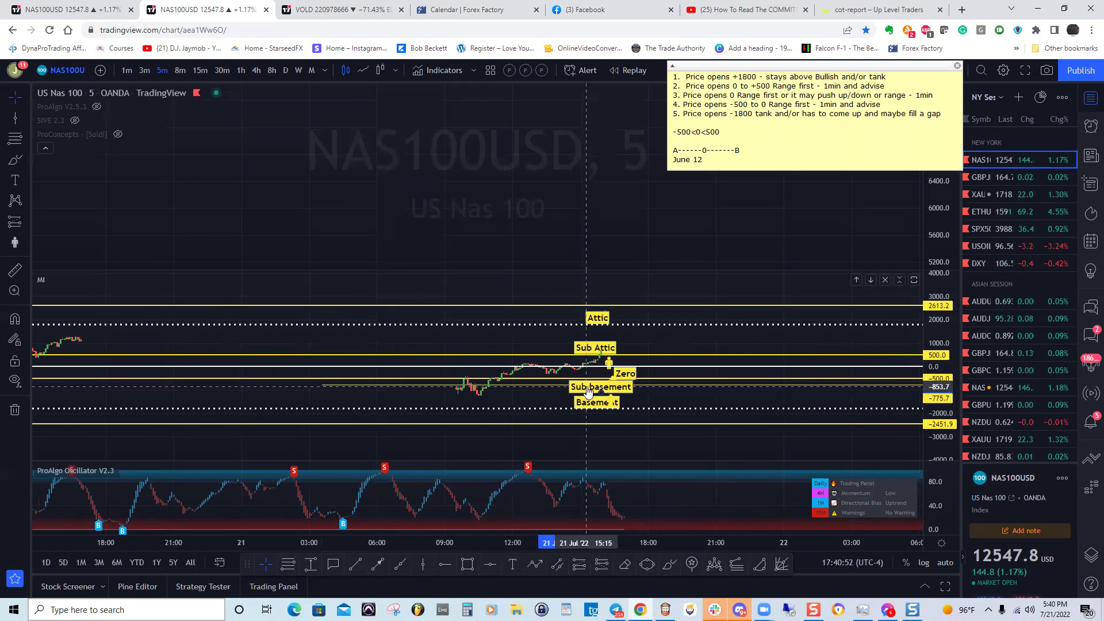
{"action": "left_click_drag", "start_coordinate": [422, 204], "coordinate": [578, 203]}
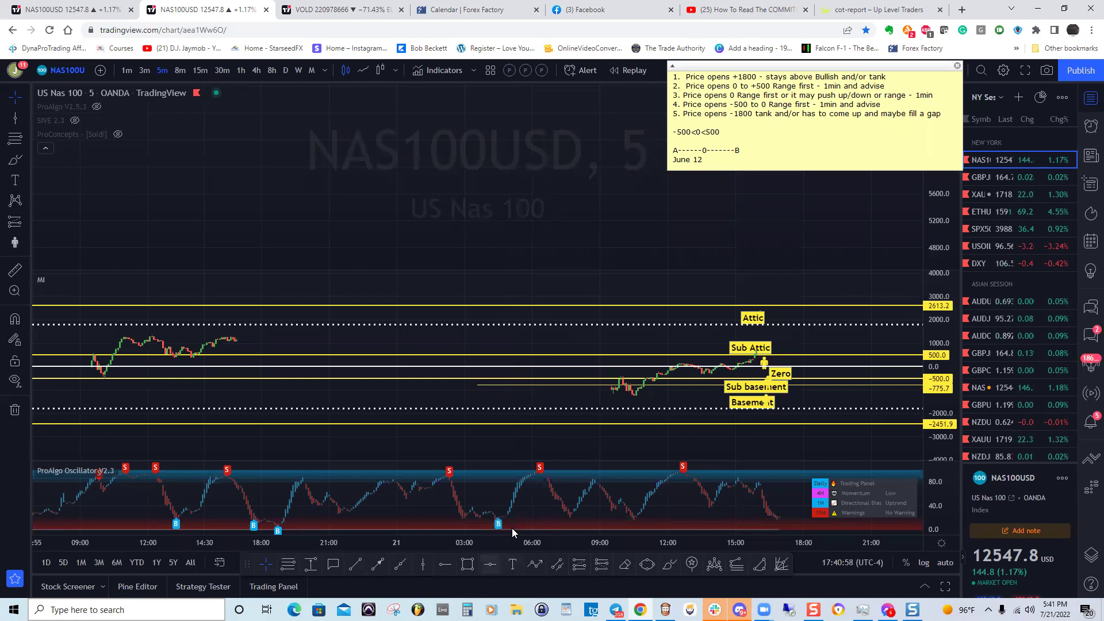
Add a vertical line to the chart and place it at the 22 July 2022 09:30 open
{"action": "left_click", "coordinate": [422, 564]}
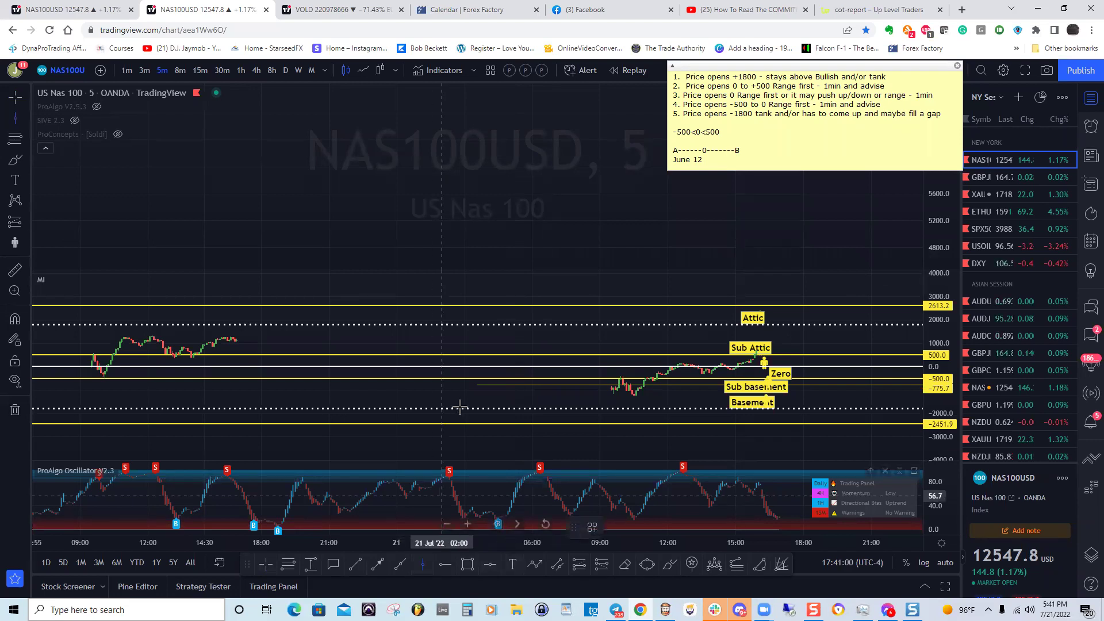
{"action": "left_click", "coordinate": [834, 339]}
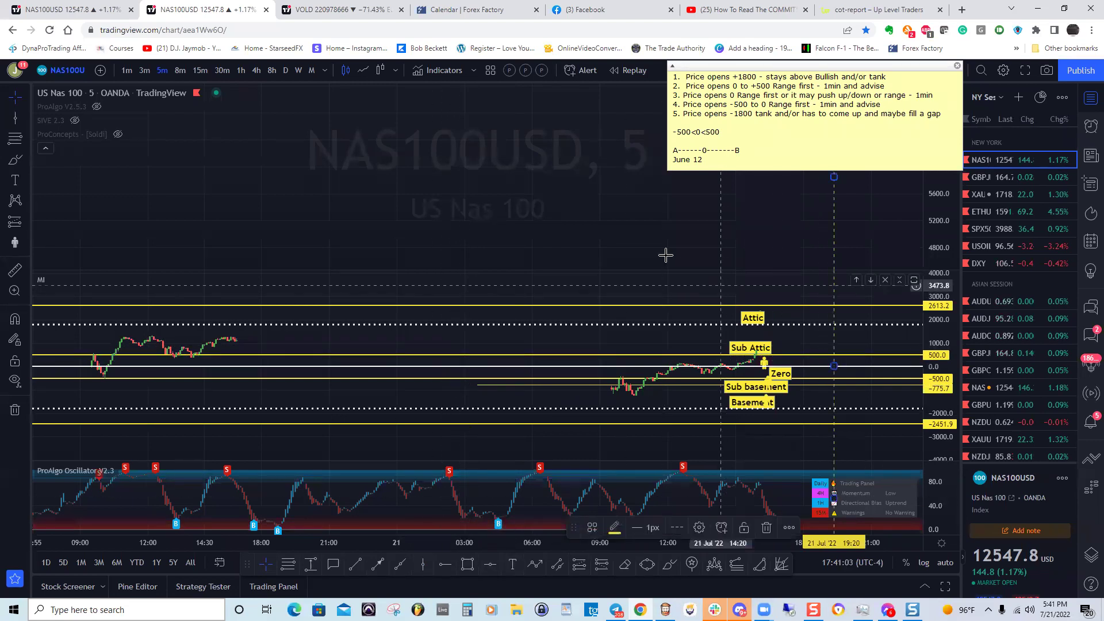
{"action": "left_click_drag", "start_coordinate": [598, 239], "coordinate": [382, 214]}
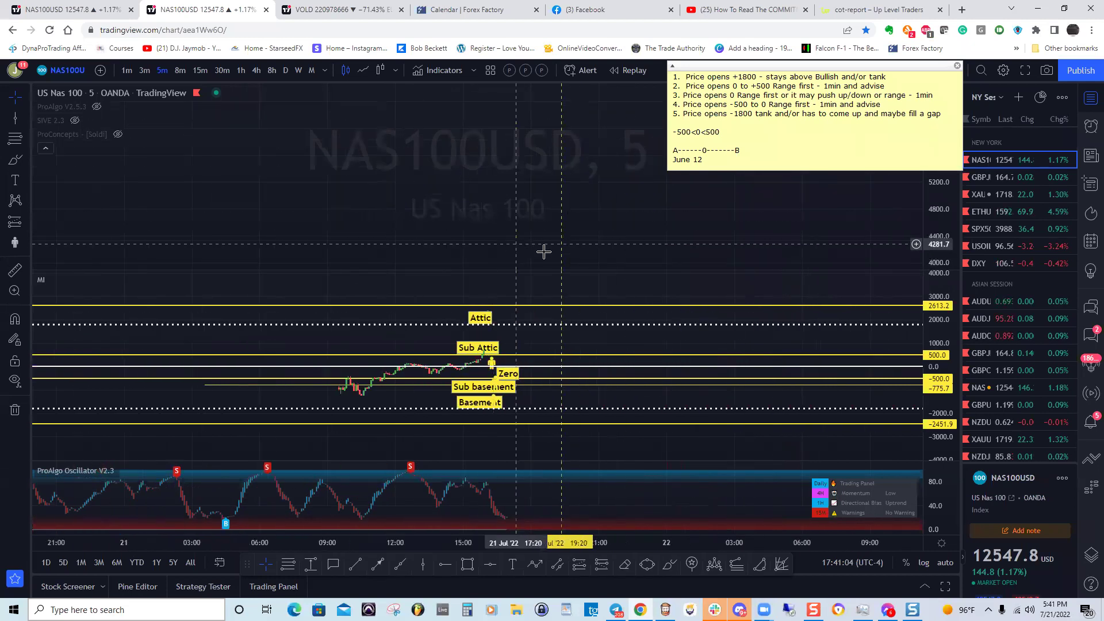
{"action": "left_click_drag", "start_coordinate": [574, 261], "coordinate": [875, 254]}
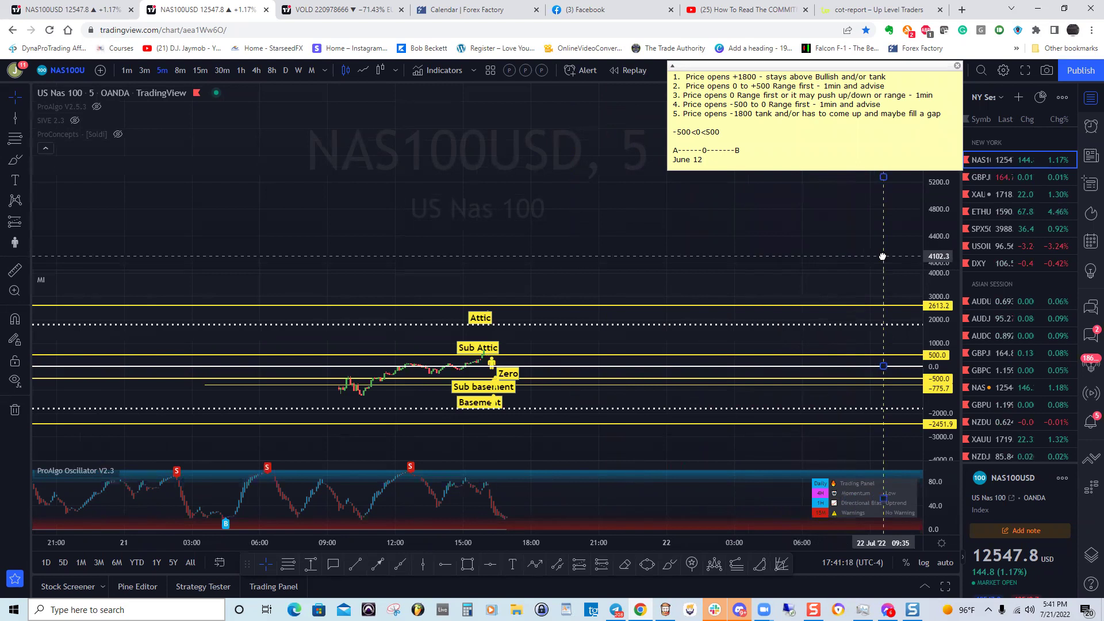
Move the Attic label and its person icon next to the 22 July vertical line, keeping them at the Attic level
{"action": "left_click_drag", "start_coordinate": [535, 234], "coordinate": [387, 214]}
{"action": "left_click_drag", "start_coordinate": [338, 318], "coordinate": [723, 315]}
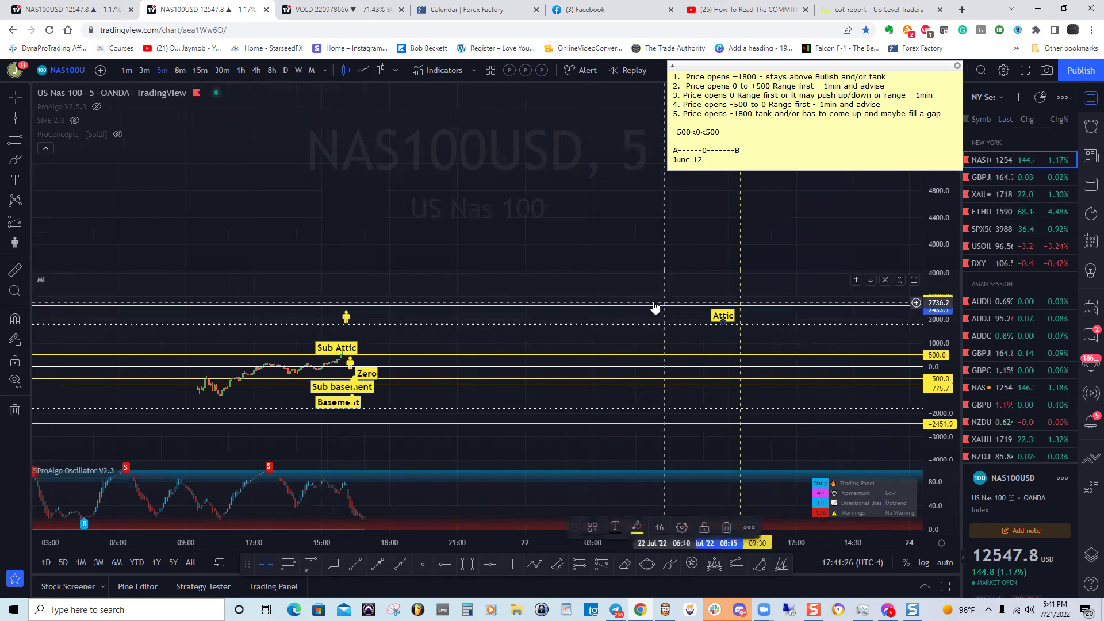
{"action": "left_click_drag", "start_coordinate": [347, 316], "coordinate": [758, 314]}
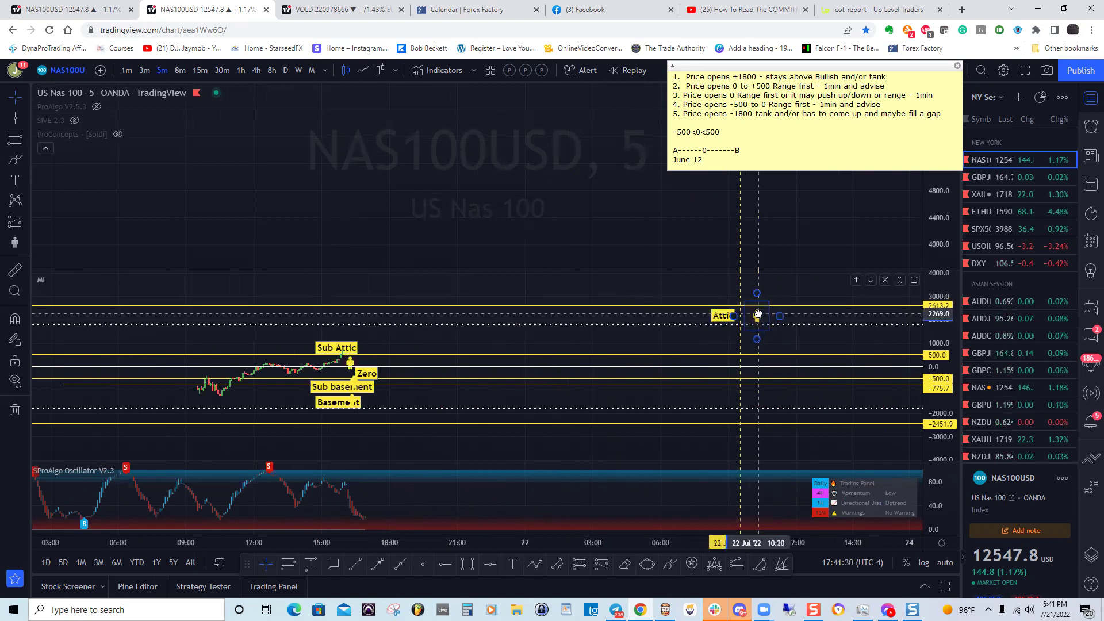
Examine how the 20 and 21 July sessions open and move between the MI levels on the 5-minute chart
{"action": "scroll", "coordinate": [357, 221], "scroll_direction": "right", "scroll_amount": 8}
{"action": "scroll", "coordinate": [453, 229], "scroll_direction": "left", "scroll_amount": 4}
{"action": "scroll", "coordinate": [401, 189], "scroll_direction": "left", "scroll_amount": 4}
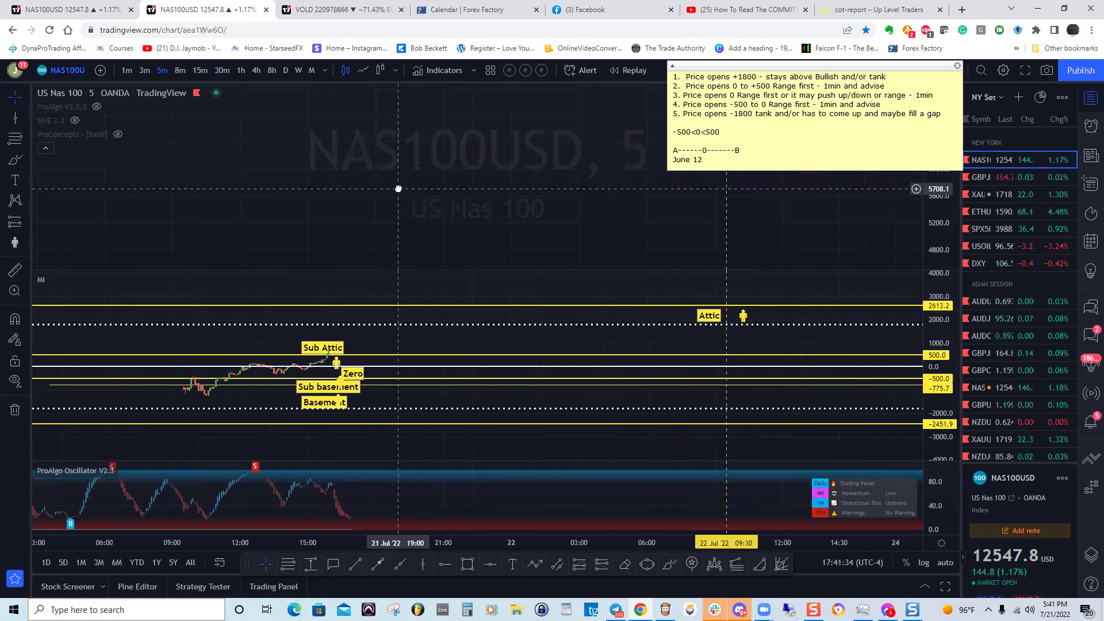
{"action": "scroll", "coordinate": [290, 205], "scroll_direction": "left", "scroll_amount": 7}
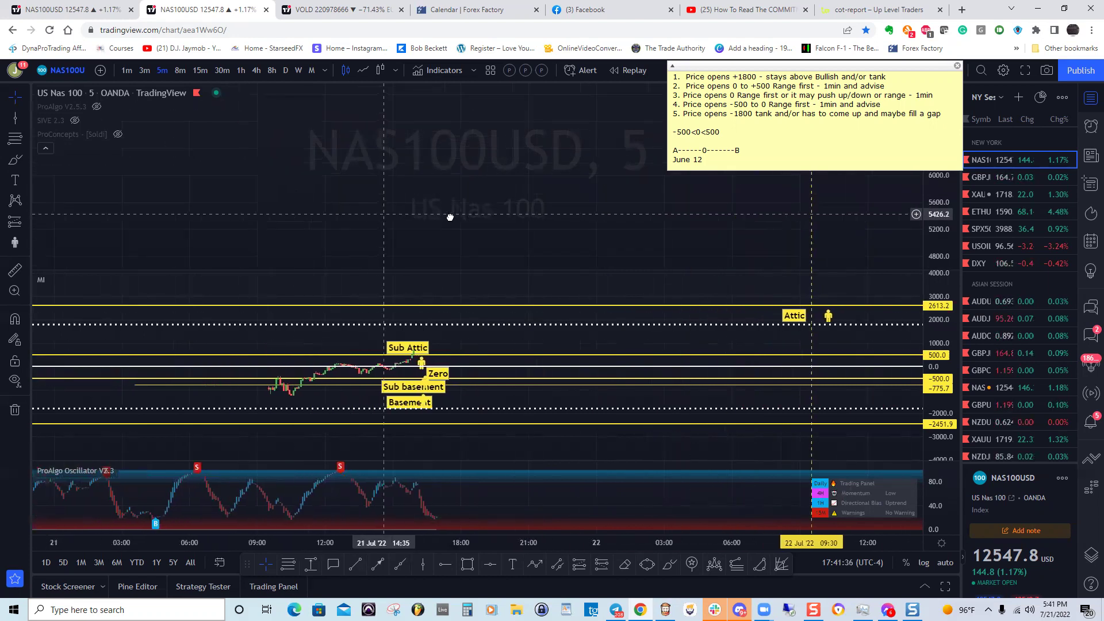
{"action": "scroll", "coordinate": [357, 183], "scroll_direction": "left", "scroll_amount": 8}
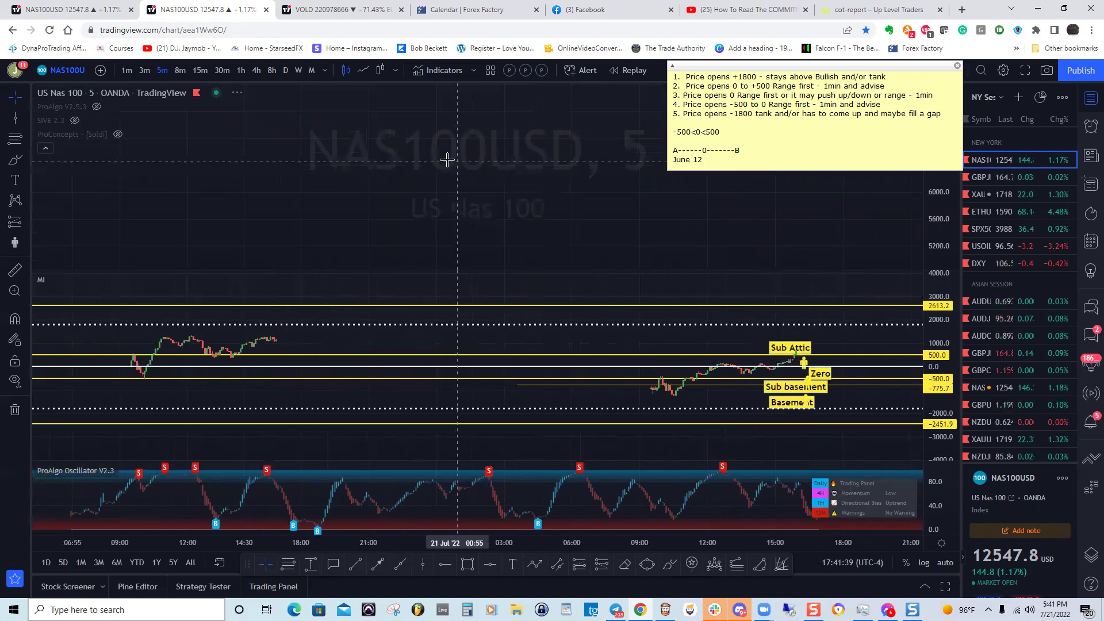
{"action": "left_click_drag", "start_coordinate": [430, 179], "coordinate": [661, 153]}
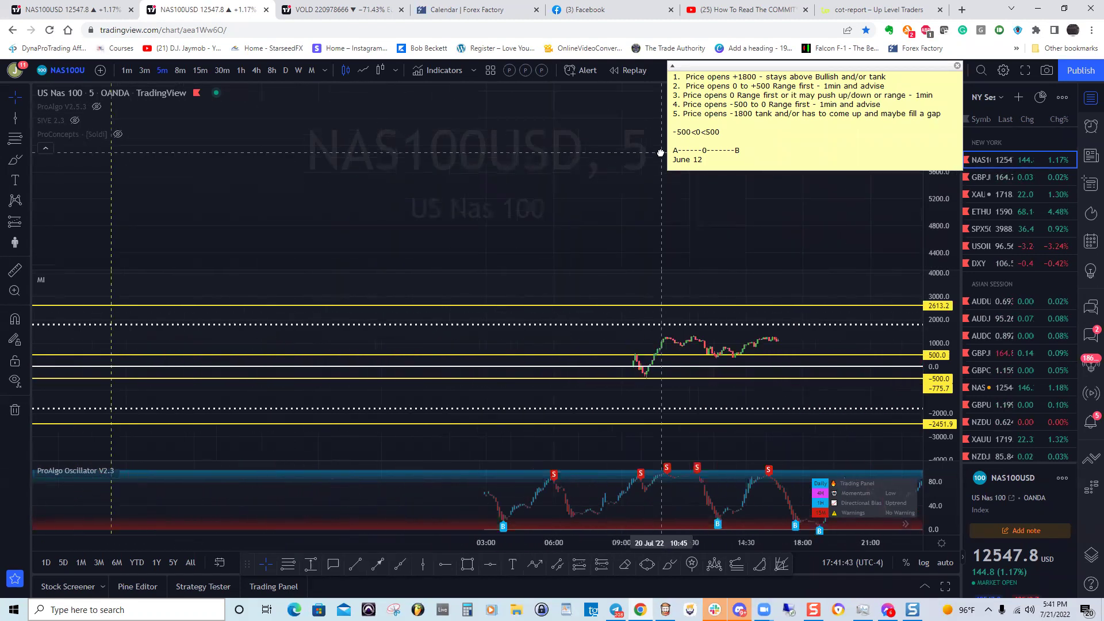
{"action": "left_click_drag", "start_coordinate": [723, 191], "coordinate": [167, 175]}
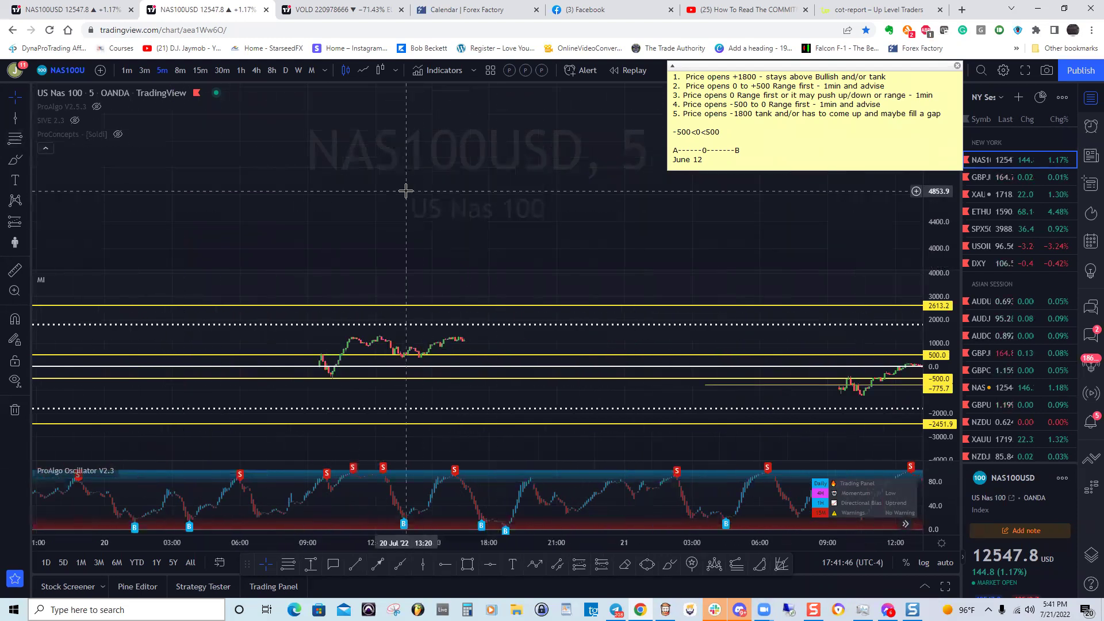
{"action": "scroll", "coordinate": [442, 207], "scroll_direction": "left", "scroll_amount": 3}
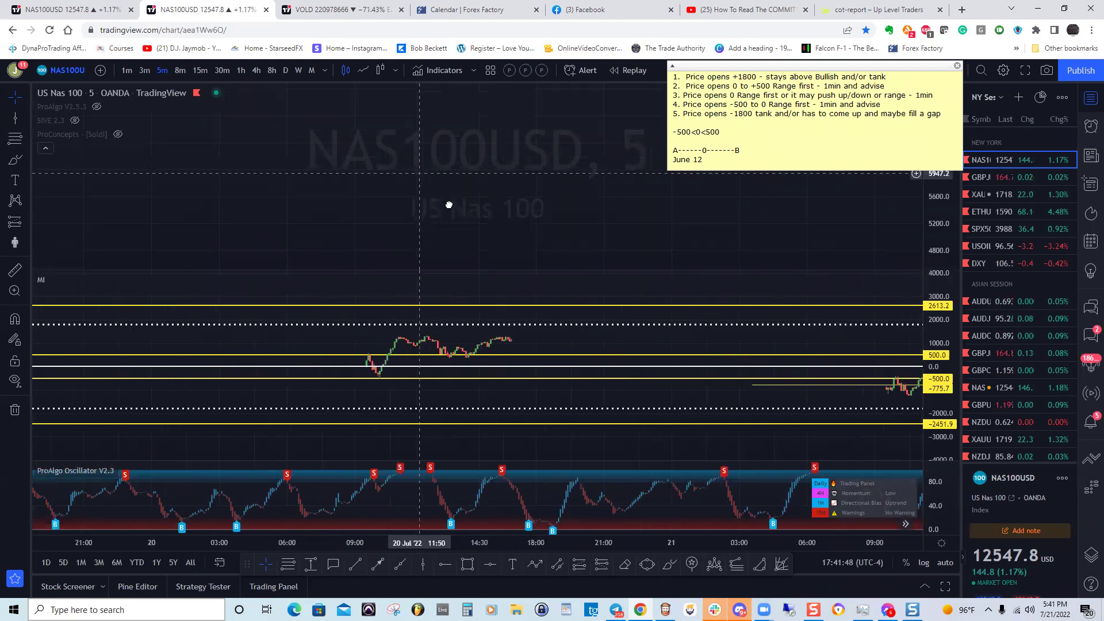
{"action": "scroll", "coordinate": [426, 176], "scroll_direction": "left", "scroll_amount": 3}
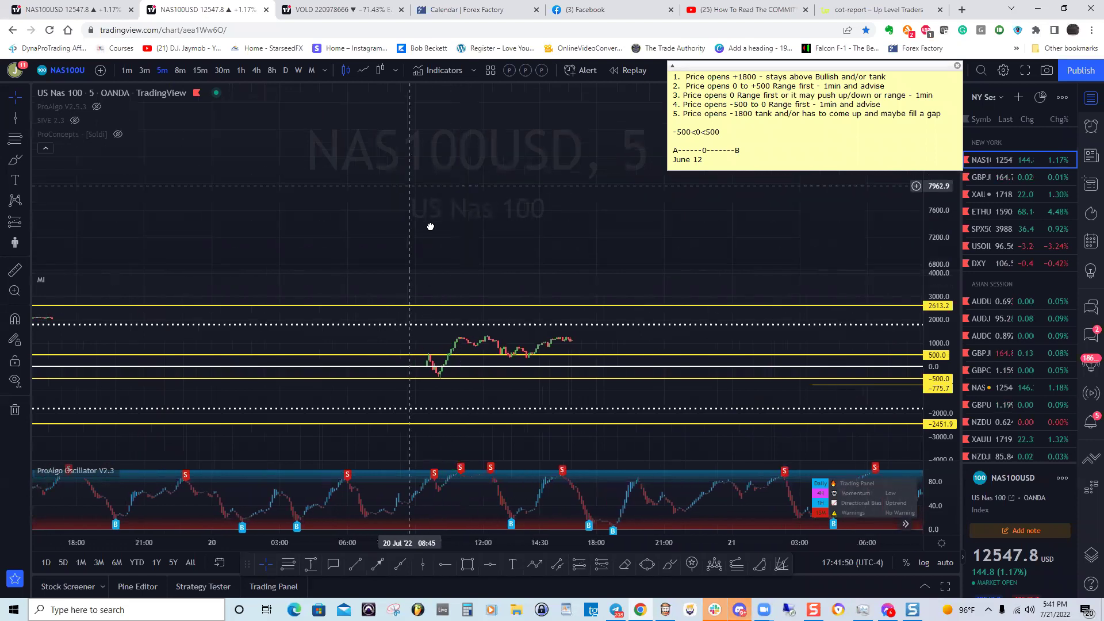
Bring the 21 July price candles back into view above the MI plot and stretch the price and MI scales
{"action": "left_click_drag", "start_coordinate": [442, 232], "coordinate": [437, 157]}
{"action": "left_click_drag", "start_coordinate": [443, 209], "coordinate": [271, 254]}
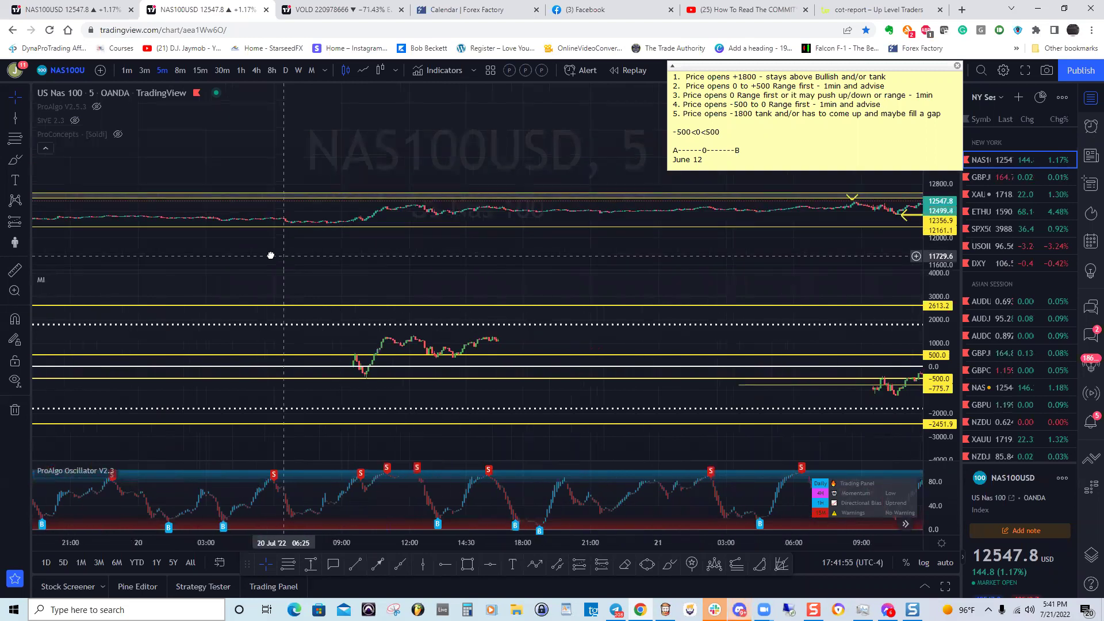
{"action": "left_click_drag", "start_coordinate": [475, 241], "coordinate": [287, 241]}
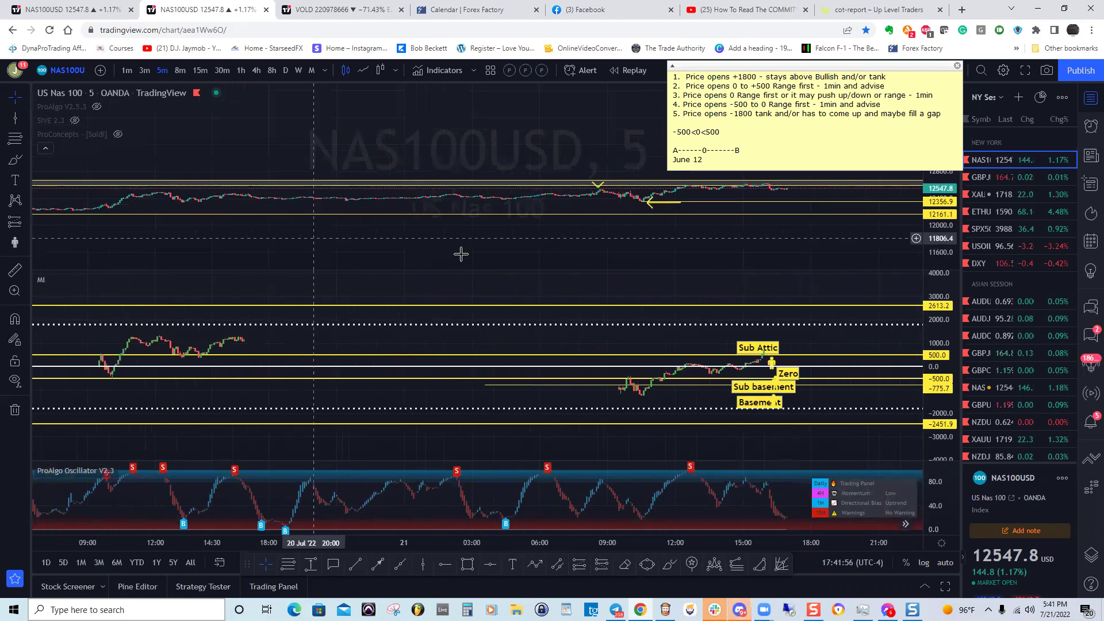
{"action": "left_click_drag", "start_coordinate": [648, 202], "coordinate": [513, 263]}
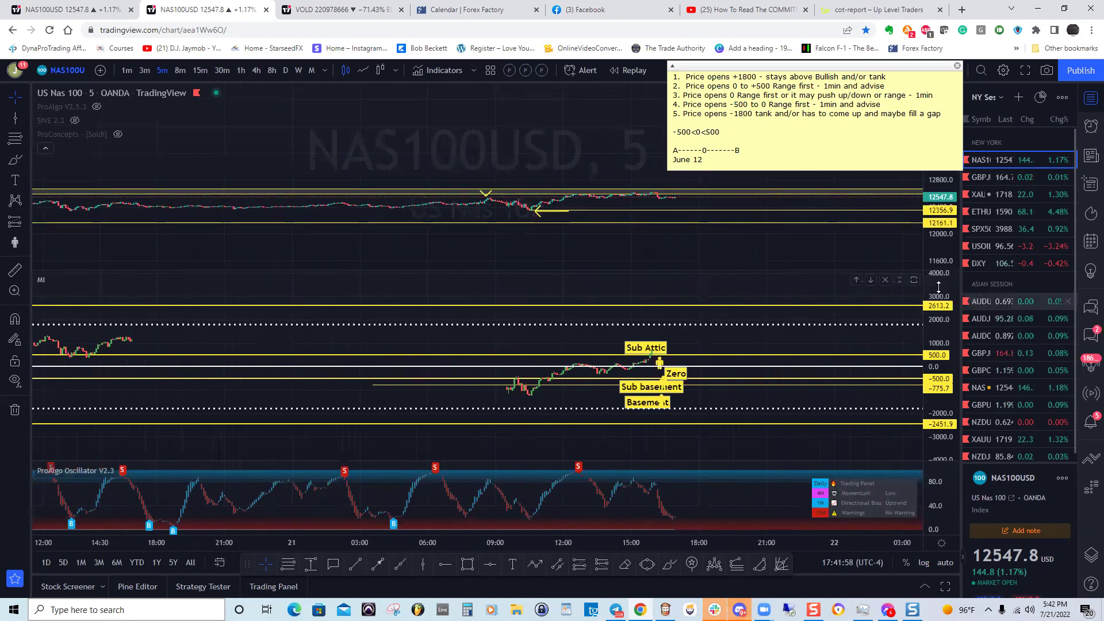
{"action": "left_click_drag", "start_coordinate": [949, 278], "coordinate": [948, 288]}
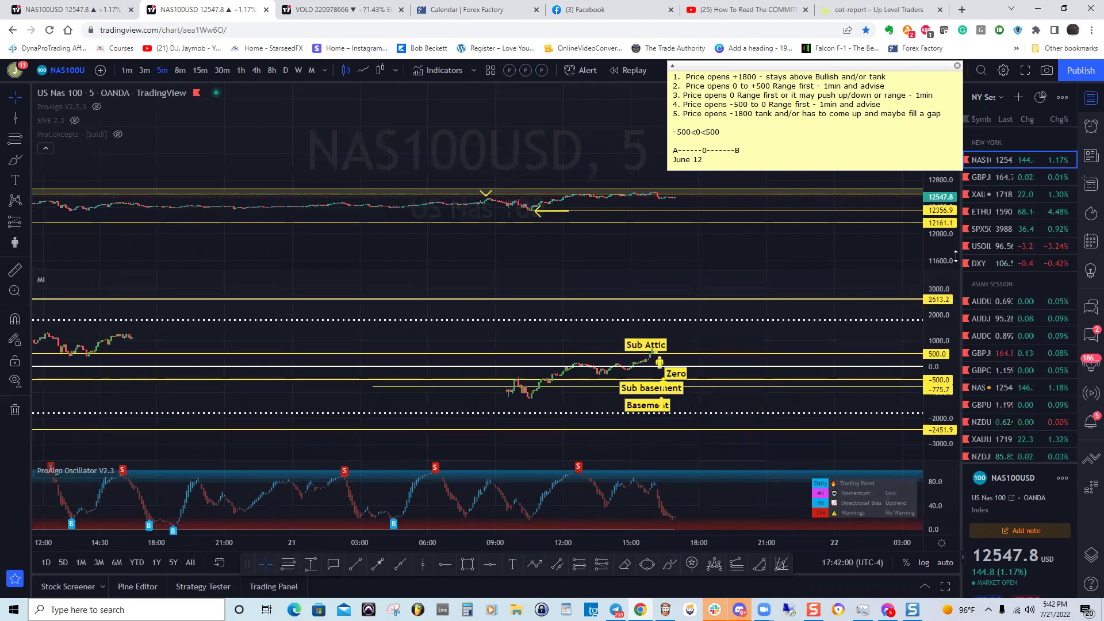
{"action": "left_click_drag", "start_coordinate": [943, 246], "coordinate": [682, 178]}
{"action": "left_click_drag", "start_coordinate": [456, 230], "coordinate": [435, 195]}
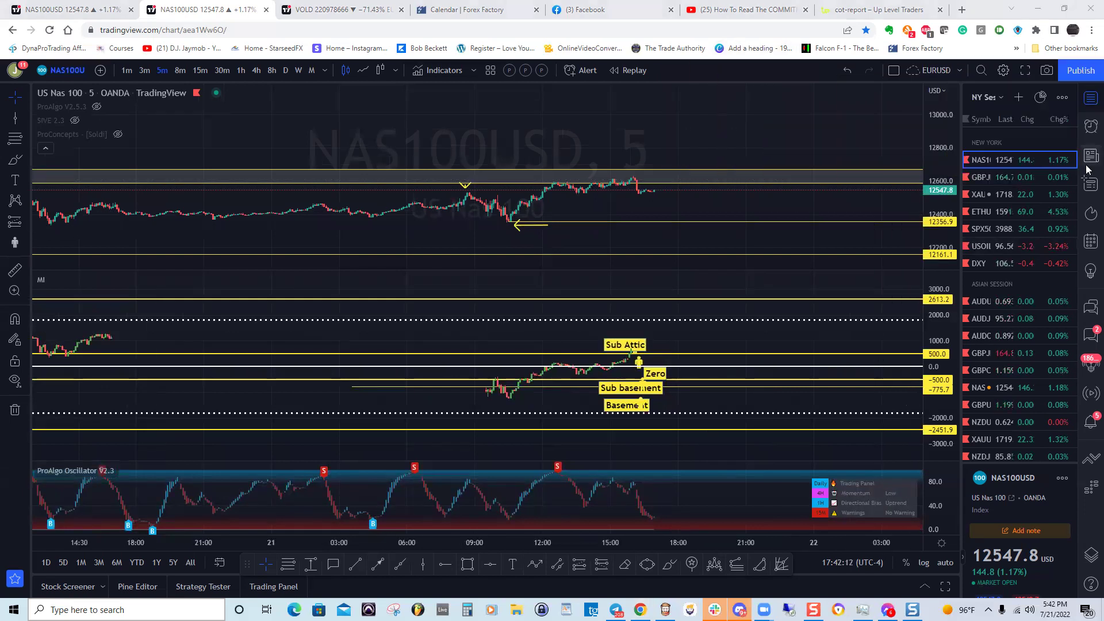
{"action": "left_click_drag", "start_coordinate": [937, 199], "coordinate": [917, 115]}
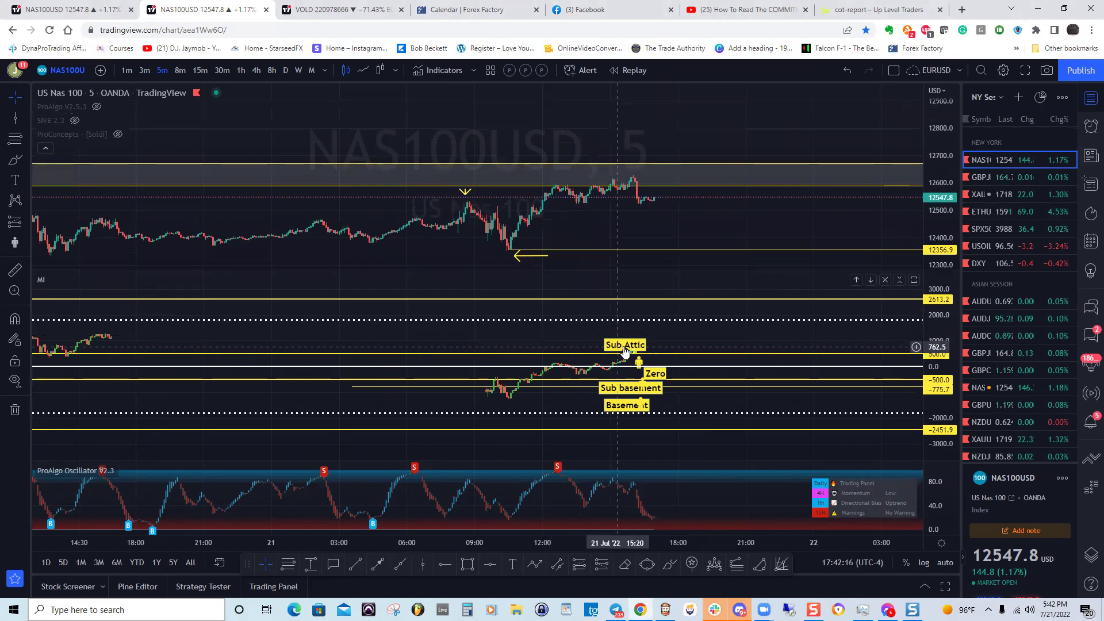
Move the Sub Attic label and its person icon next to the 22 July line, just above the 500 level
{"action": "left_click_drag", "start_coordinate": [679, 287], "coordinate": [504, 280]}
{"action": "left_click_drag", "start_coordinate": [466, 342], "coordinate": [833, 344]}
{"action": "left_click", "coordinate": [462, 343]}
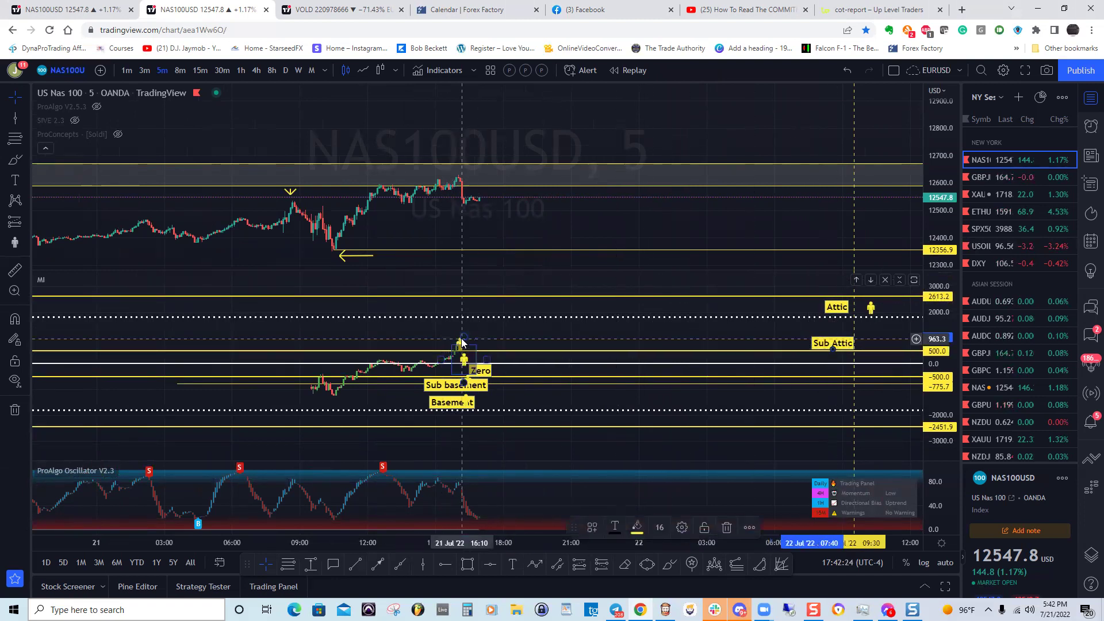
{"action": "left_click_drag", "start_coordinate": [460, 340], "coordinate": [869, 342]}
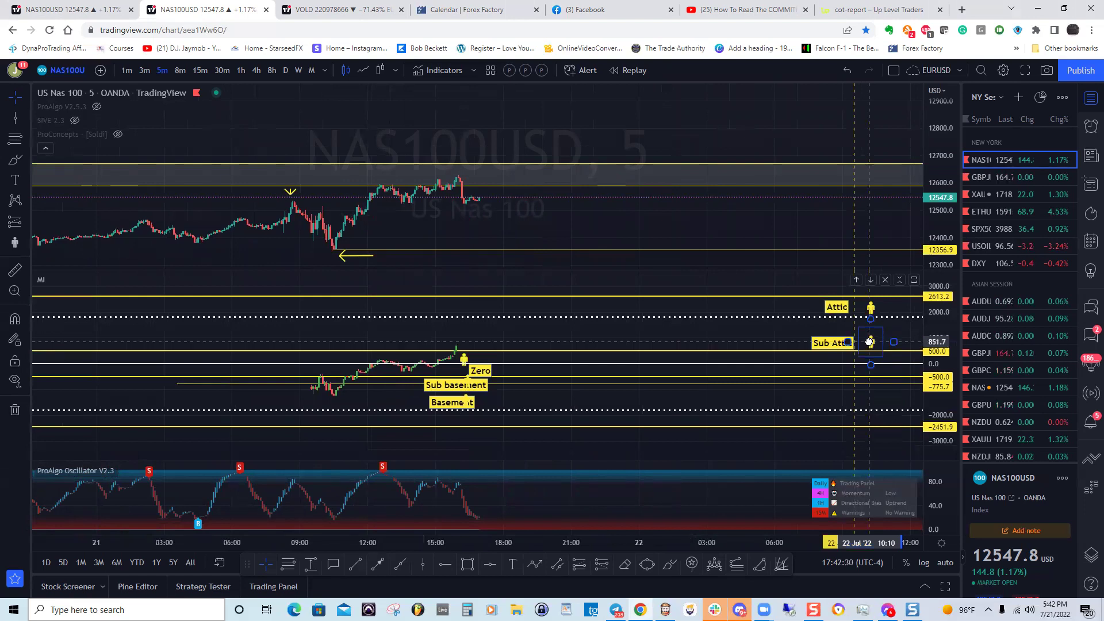
Move the person icons of the Zero and Sub basement levels to the 22 July line at their own levels
{"action": "left_click_drag", "start_coordinate": [464, 360], "coordinate": [863, 378]}
{"action": "left_click", "coordinate": [467, 379]}
{"action": "mouse_move", "coordinate": [518, 386]}
{"action": "left_mouse_down"}
{"action": "mouse_move", "coordinate": [853, 380]}
{"action": "mouse_move", "coordinate": [832, 386]}
{"action": "mouse_move", "coordinate": [846, 387]}
{"action": "left_mouse_up"}
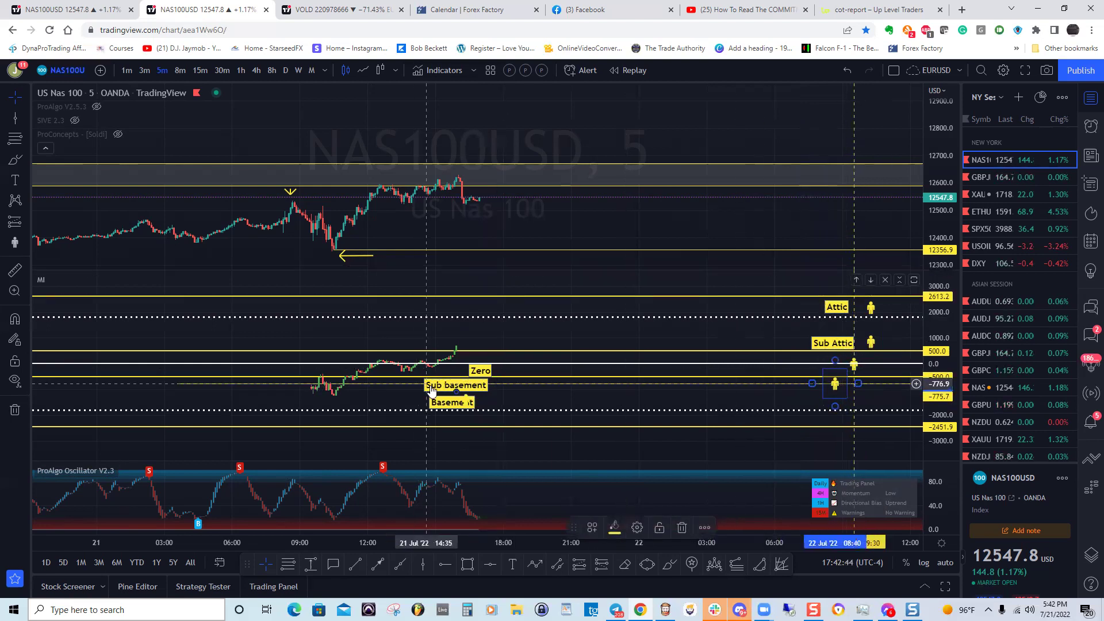
Remove the person icon at the Basement label, then move the label and the Sub basement icon beside the 22 July line
{"action": "left_click", "coordinate": [463, 402]}
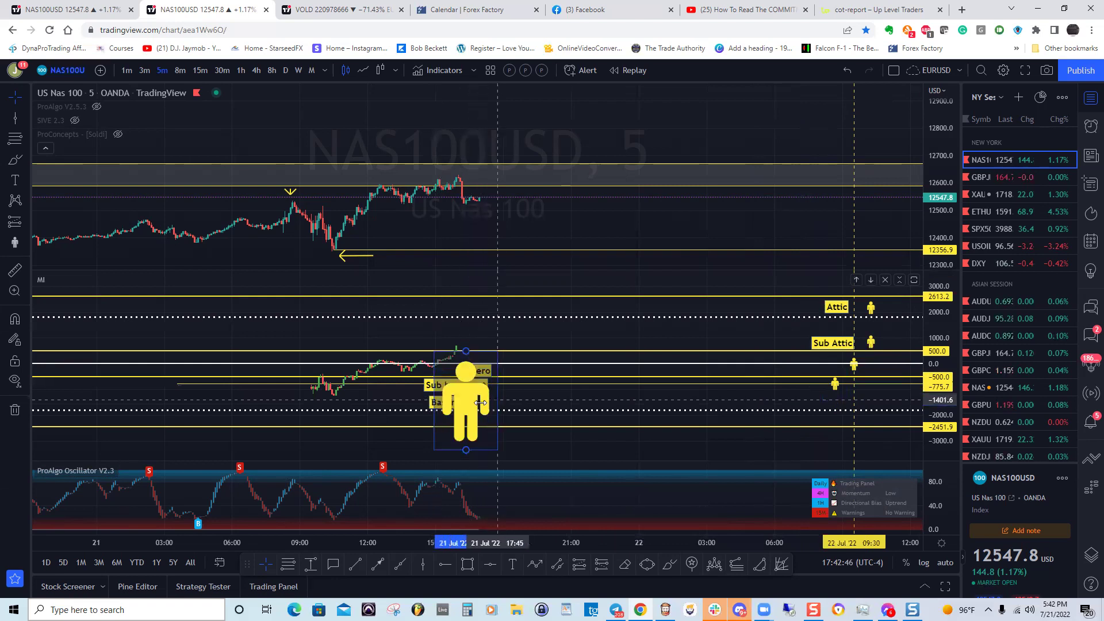
{"action": "left_click", "coordinate": [471, 409]}
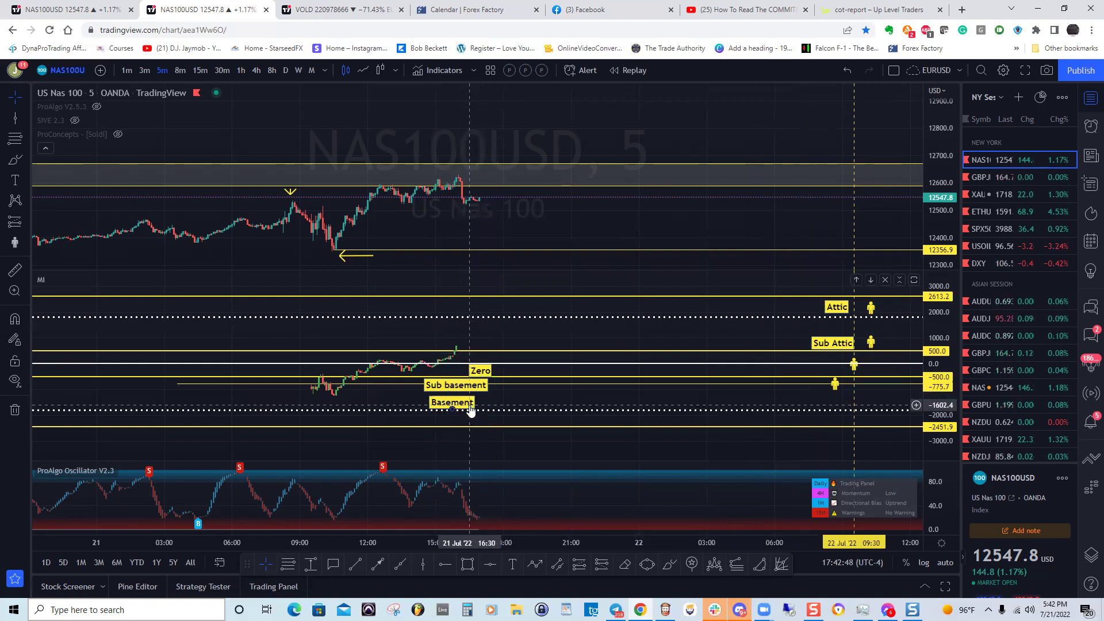
{"action": "mouse_move", "coordinate": [470, 408]}
{"action": "left_mouse_down"}
{"action": "mouse_move", "coordinate": [811, 416]}
{"action": "mouse_move", "coordinate": [844, 410]}
{"action": "mouse_move", "coordinate": [840, 385]}
{"action": "mouse_move", "coordinate": [856, 386]}
{"action": "mouse_move", "coordinate": [717, 366]}
{"action": "mouse_move", "coordinate": [869, 368]}
{"action": "left_mouse_up"}
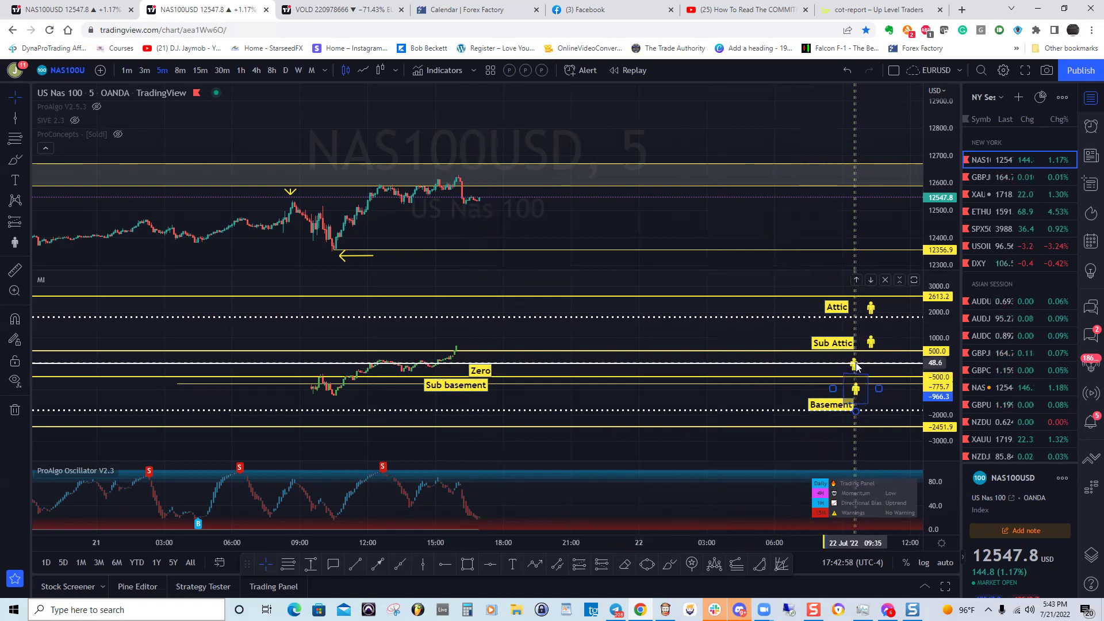
Line up the zero-level person icon under the Attic icons and place the lowest icon across the line from the Basement label
{"action": "left_click_drag", "start_coordinate": [857, 377], "coordinate": [867, 394]}
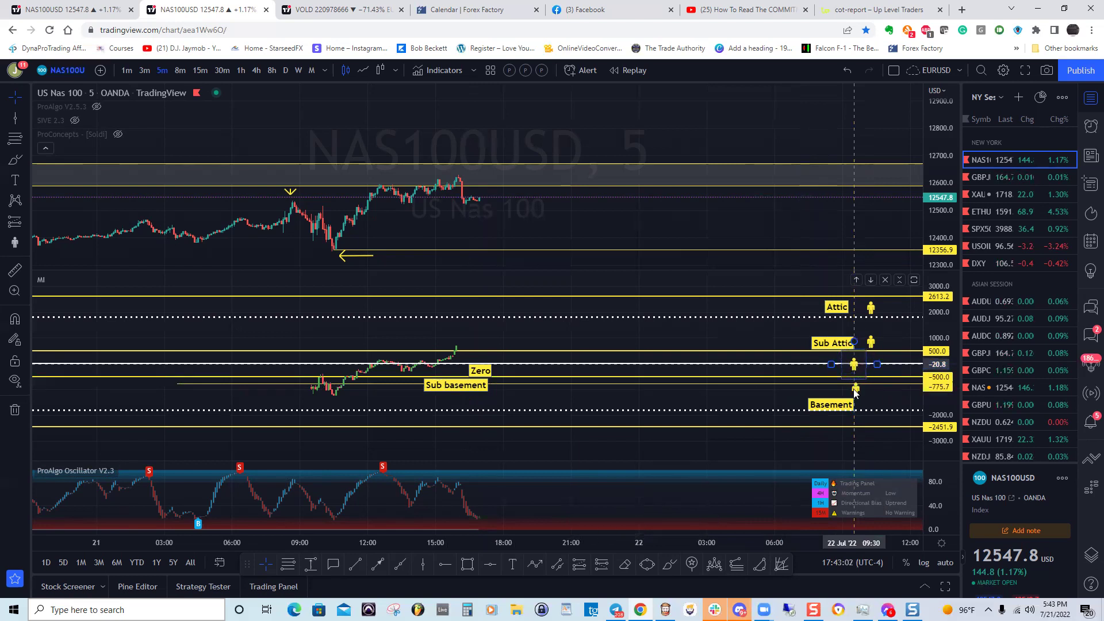
{"action": "left_click_drag", "start_coordinate": [855, 377], "coordinate": [871, 370]}
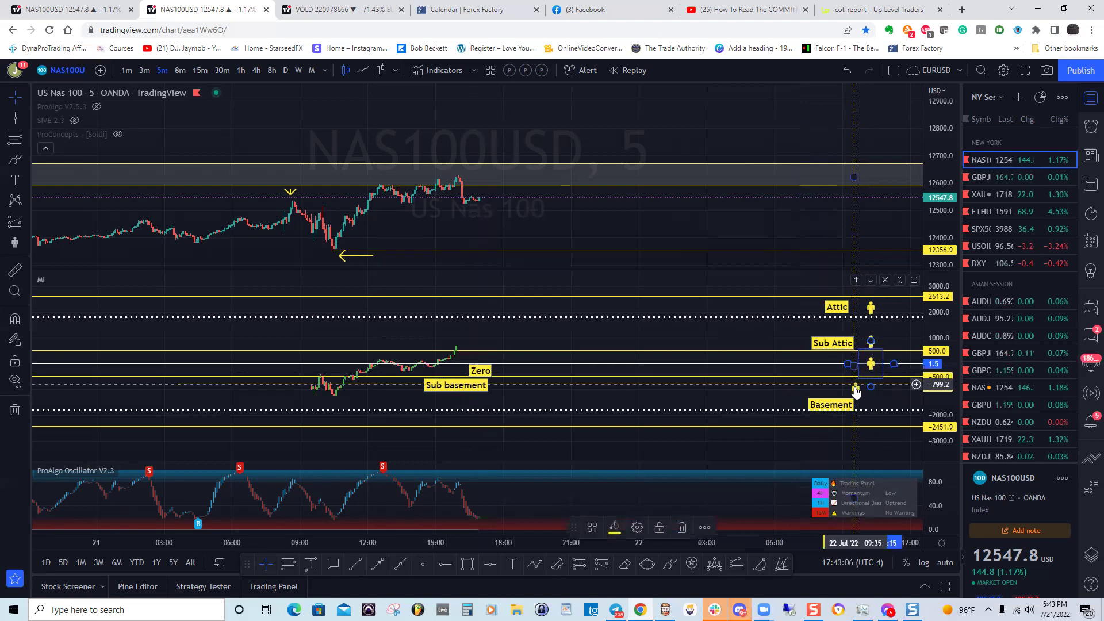
{"action": "left_click", "coordinate": [867, 388]}
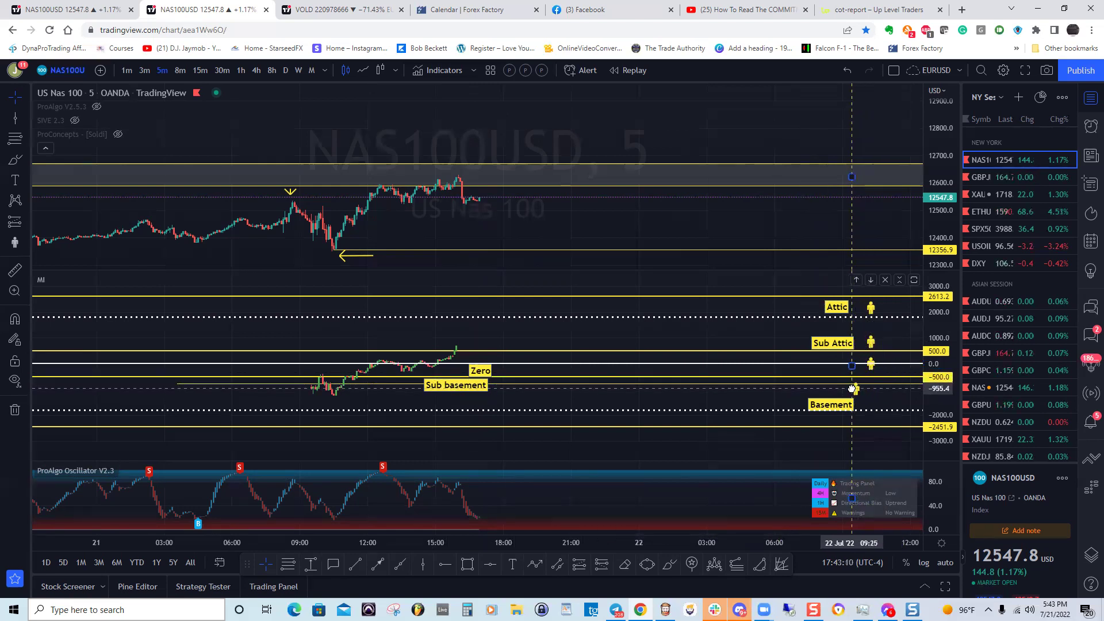
{"action": "left_click", "coordinate": [855, 389]}
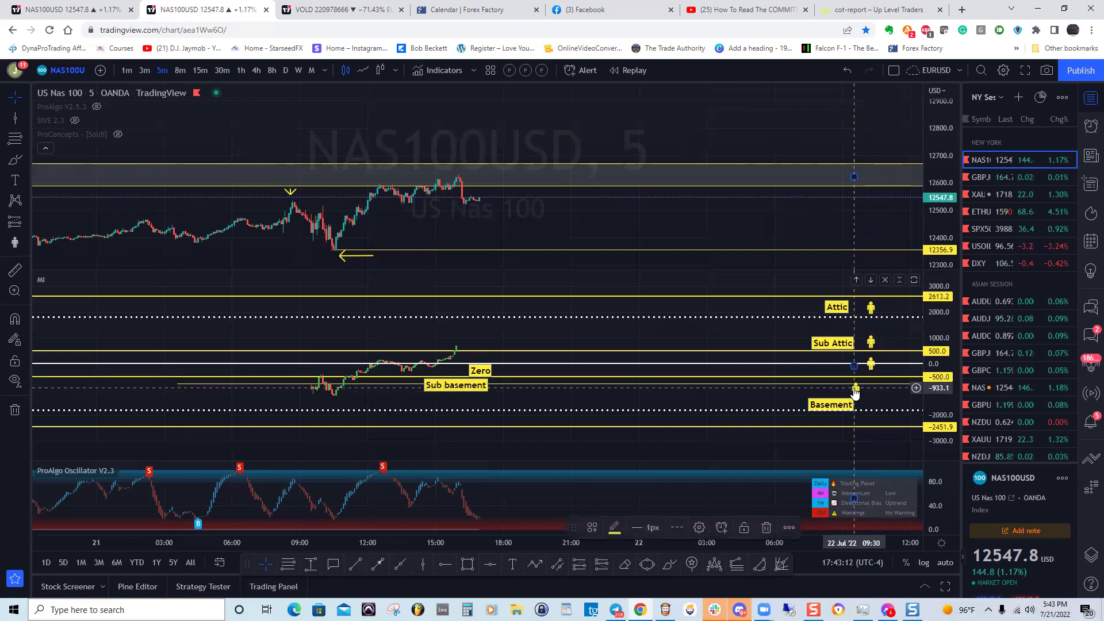
{"action": "left_click_drag", "start_coordinate": [855, 390], "coordinate": [861, 390]}
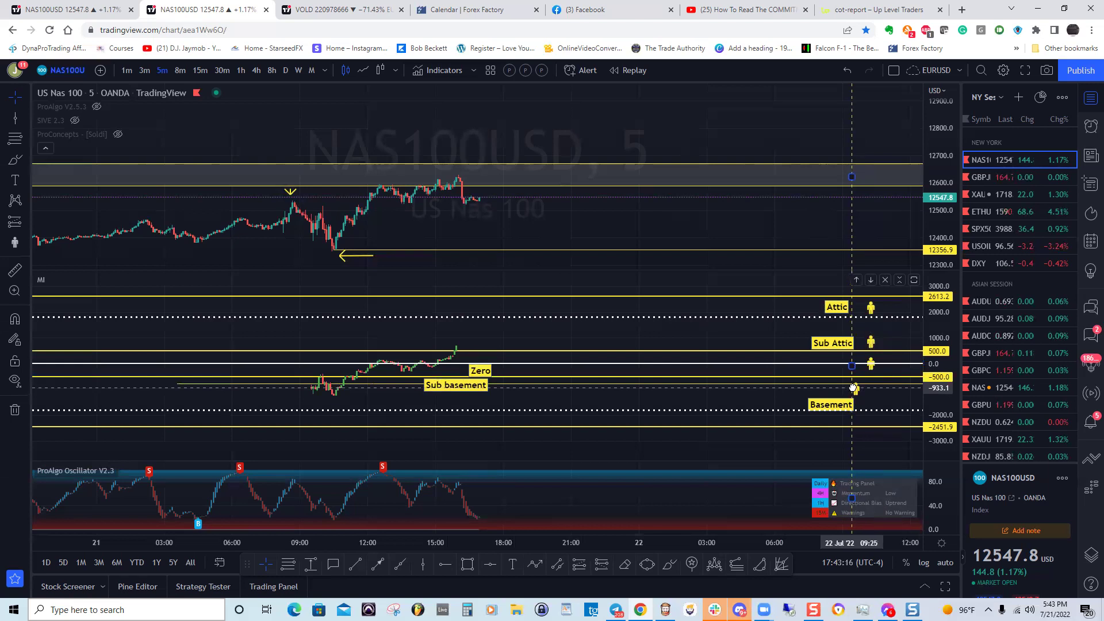
{"action": "left_click", "coordinate": [854, 388]}
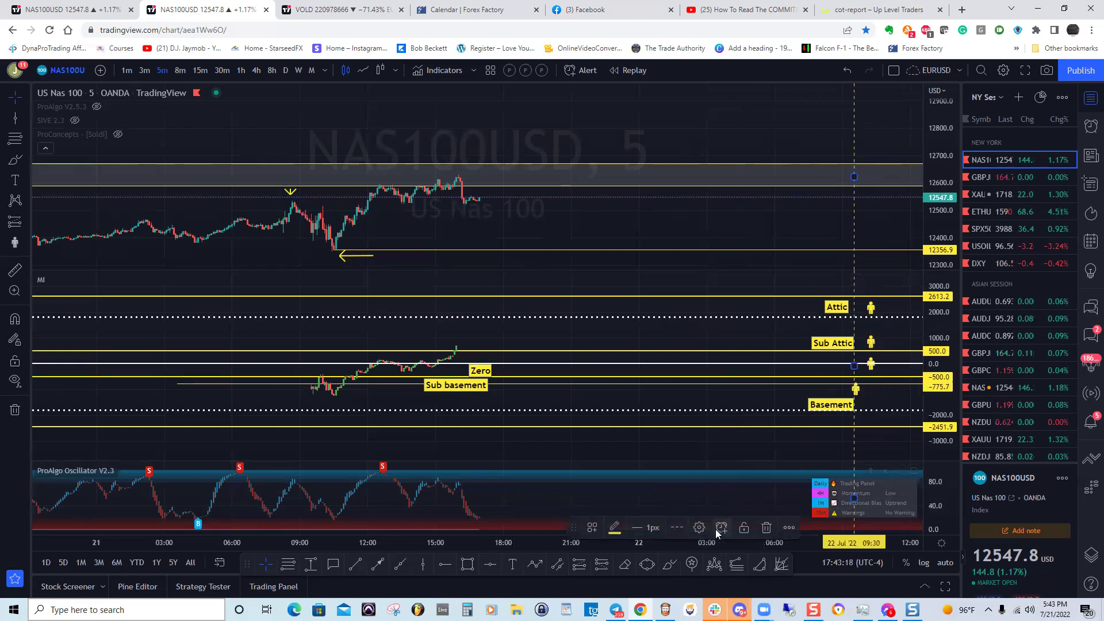
{"action": "left_click_drag", "start_coordinate": [855, 388], "coordinate": [875, 401]}
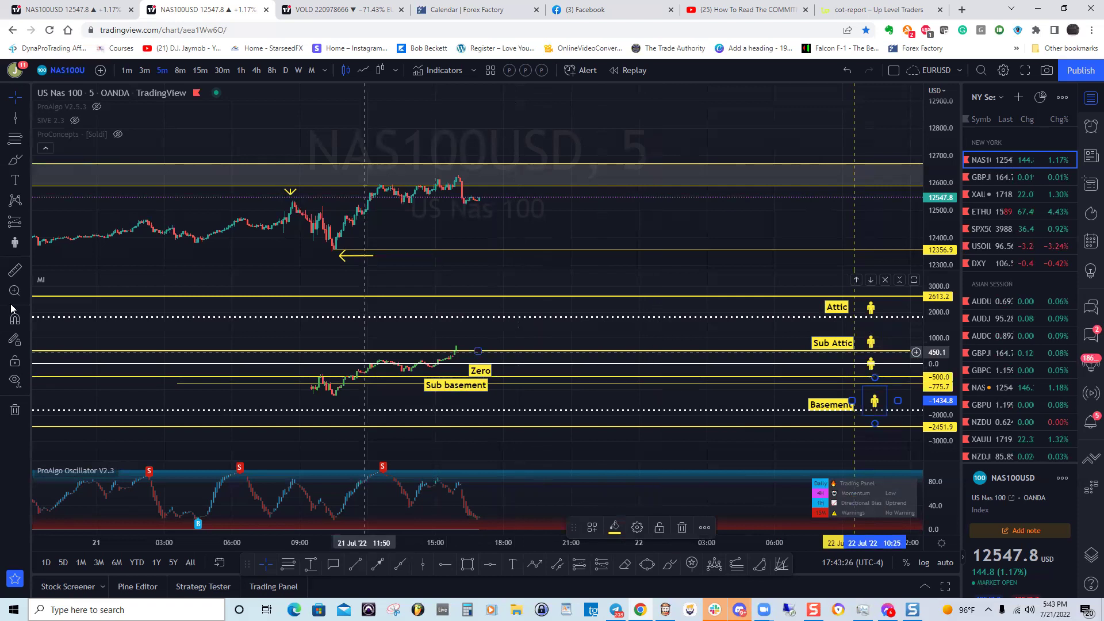
{"action": "left_click", "coordinate": [28, 244]}
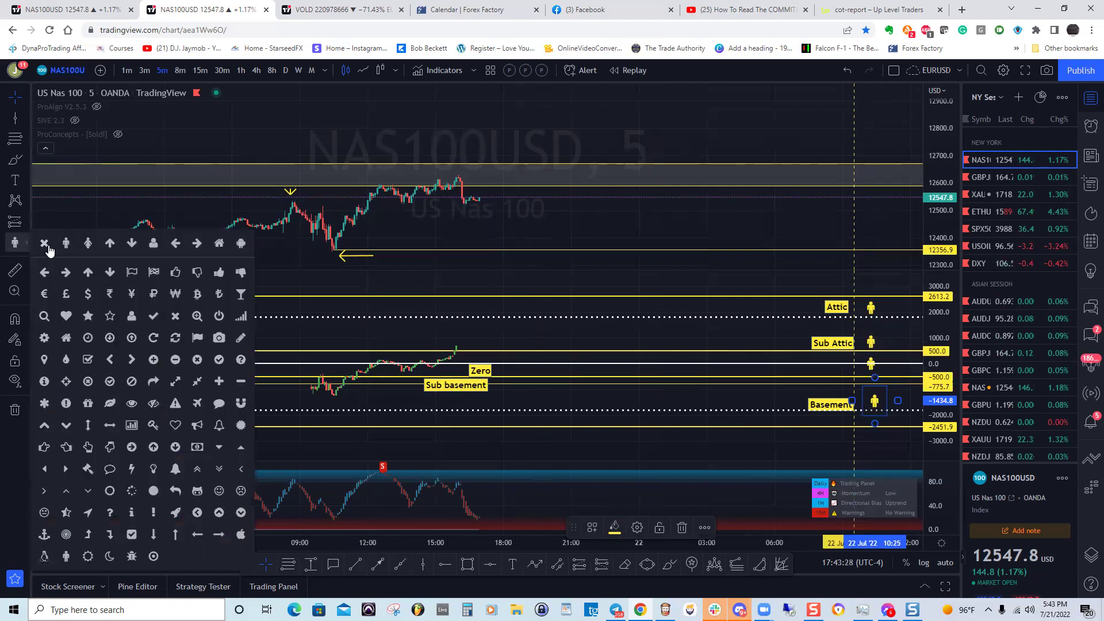
{"action": "left_click", "coordinate": [66, 244]}
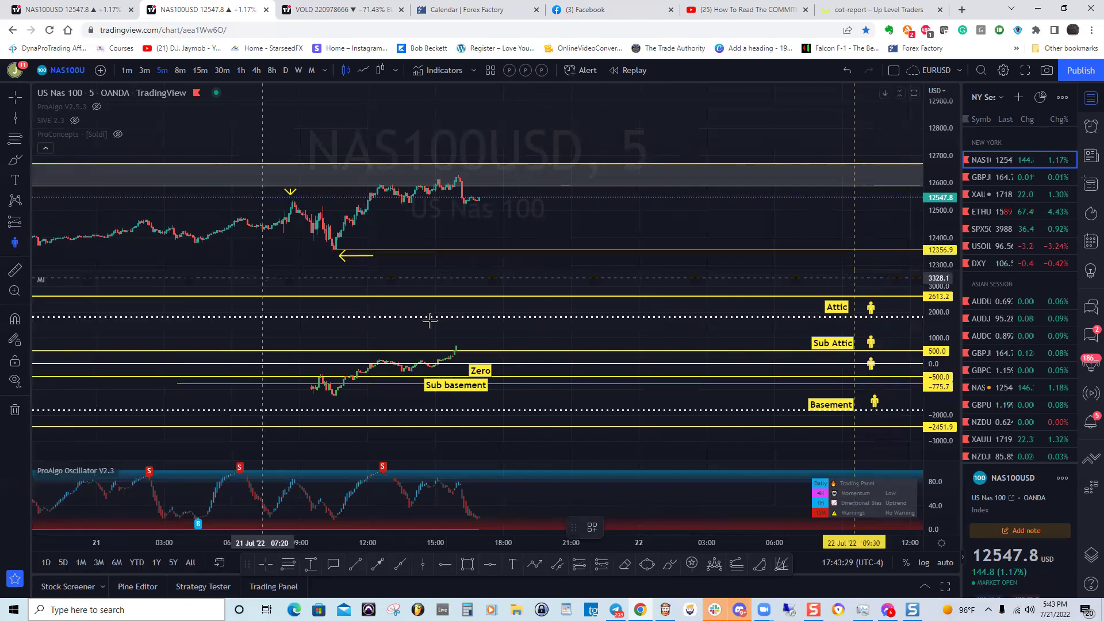
{"action": "left_click", "coordinate": [870, 380]}
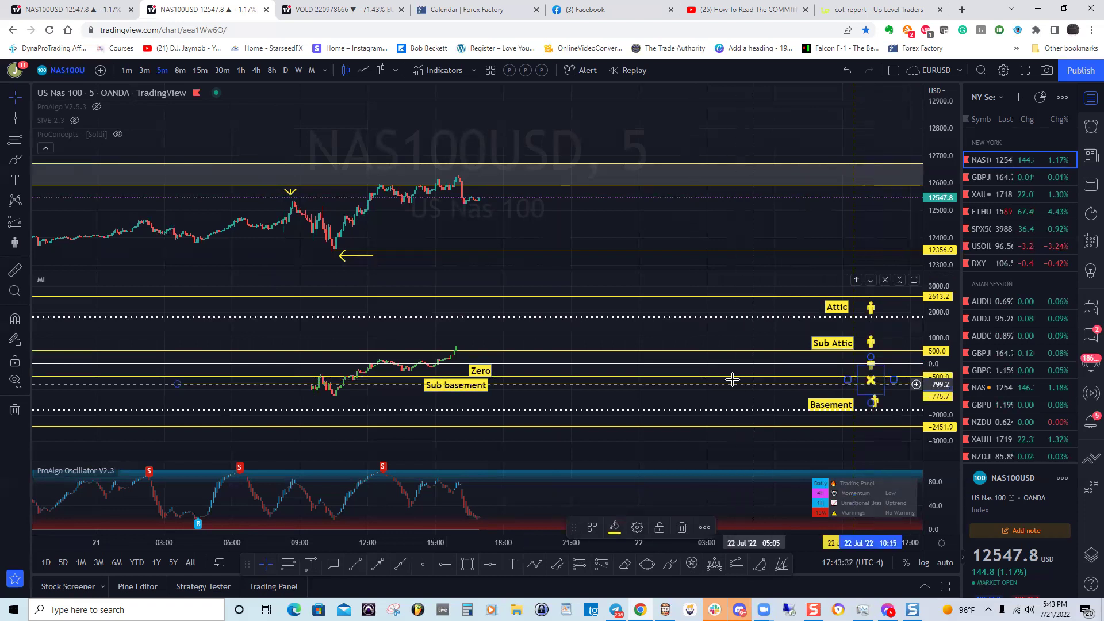
{"action": "left_click", "coordinate": [707, 372]}
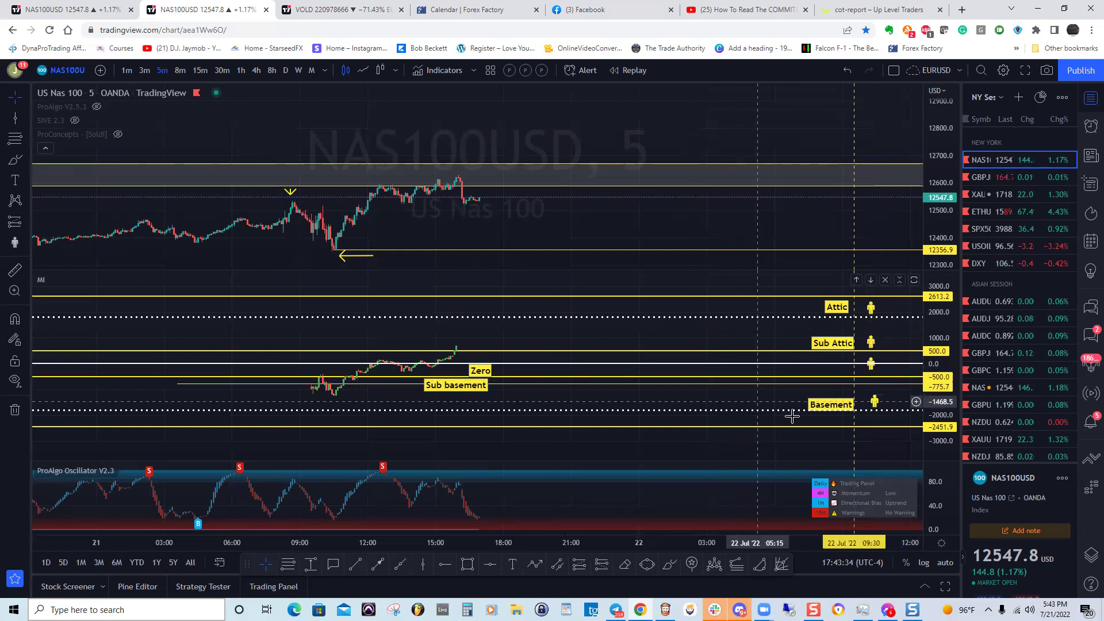
Clone the Basement person icon up to the Sub basement level and move the Sub basement label beside the 22 July line
{"action": "right_click", "coordinate": [875, 405]}
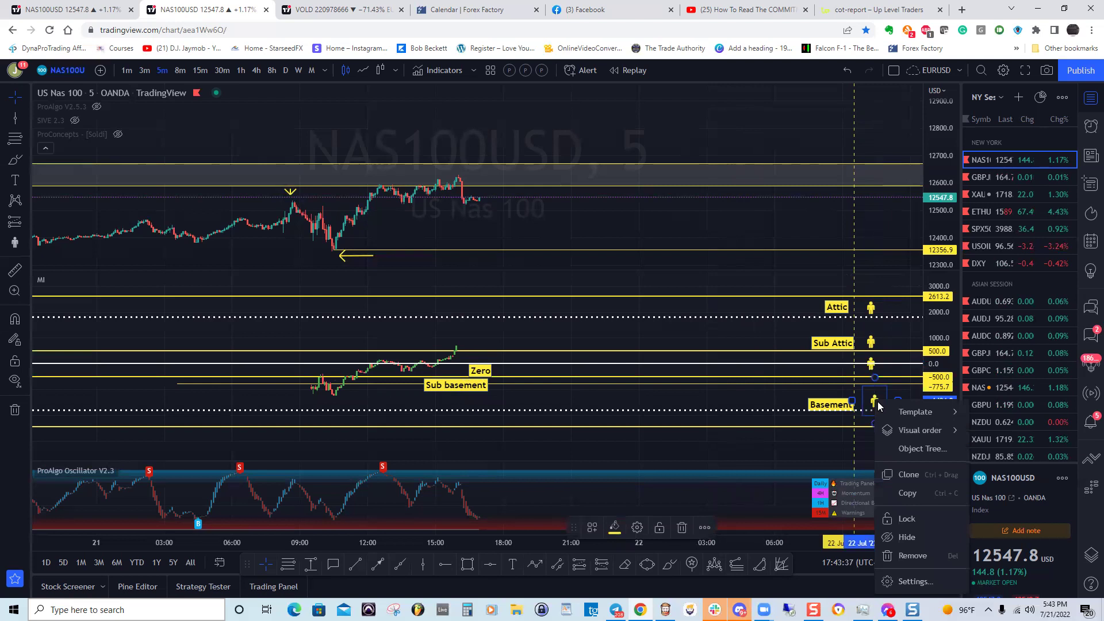
{"action": "left_click", "coordinate": [893, 475]}
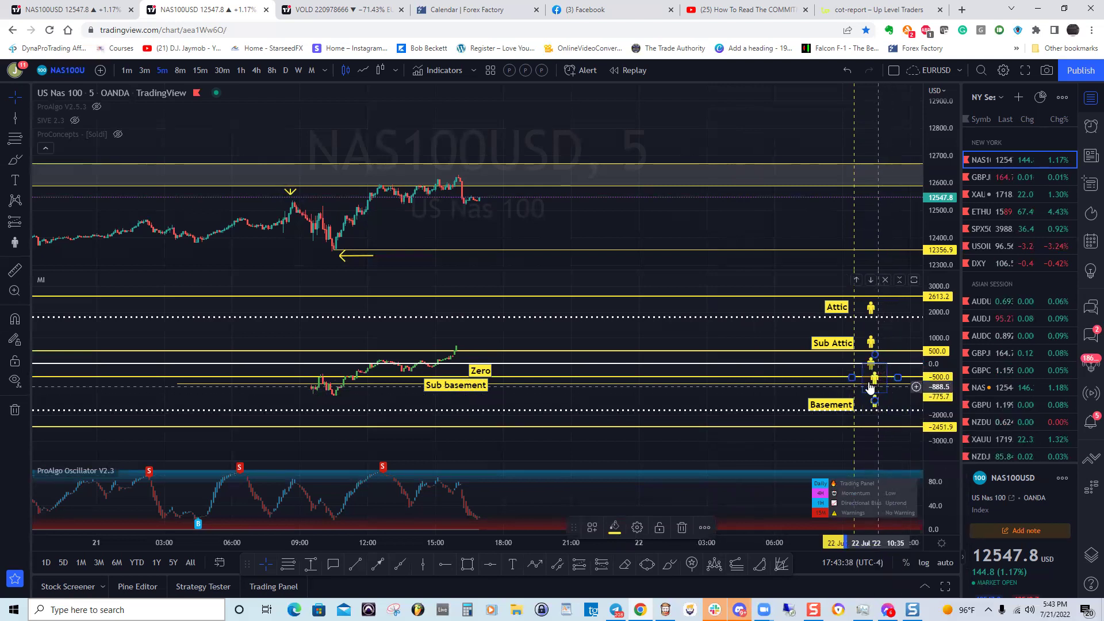
{"action": "left_click_drag", "start_coordinate": [450, 386], "coordinate": [808, 381]}
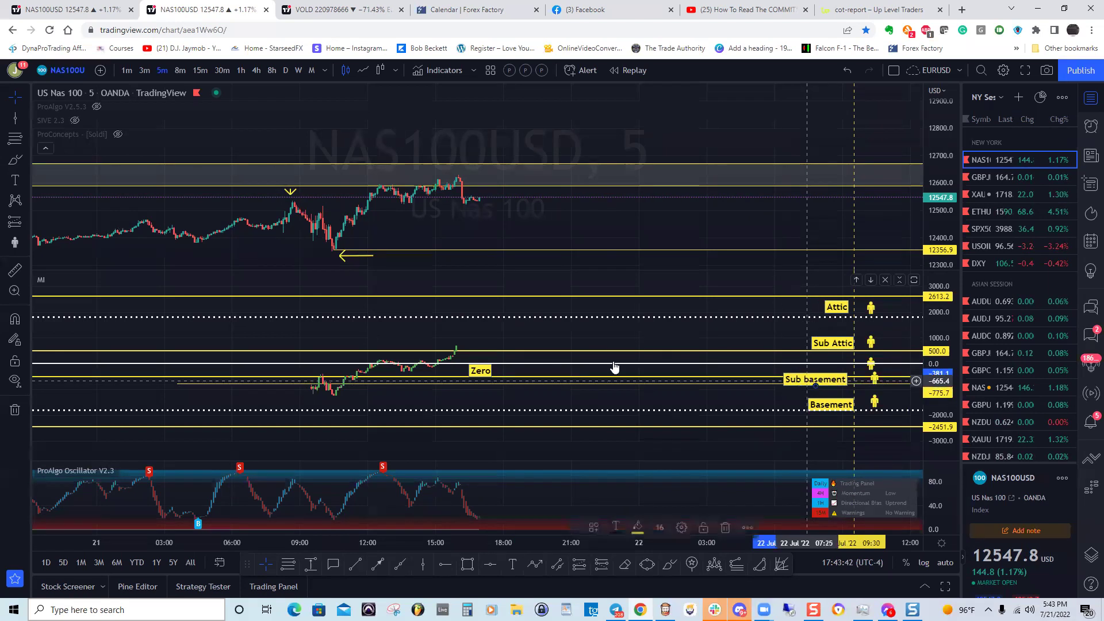
Delete the Zero label next to the end of the MI line
{"action": "left_click", "coordinate": [481, 374]}
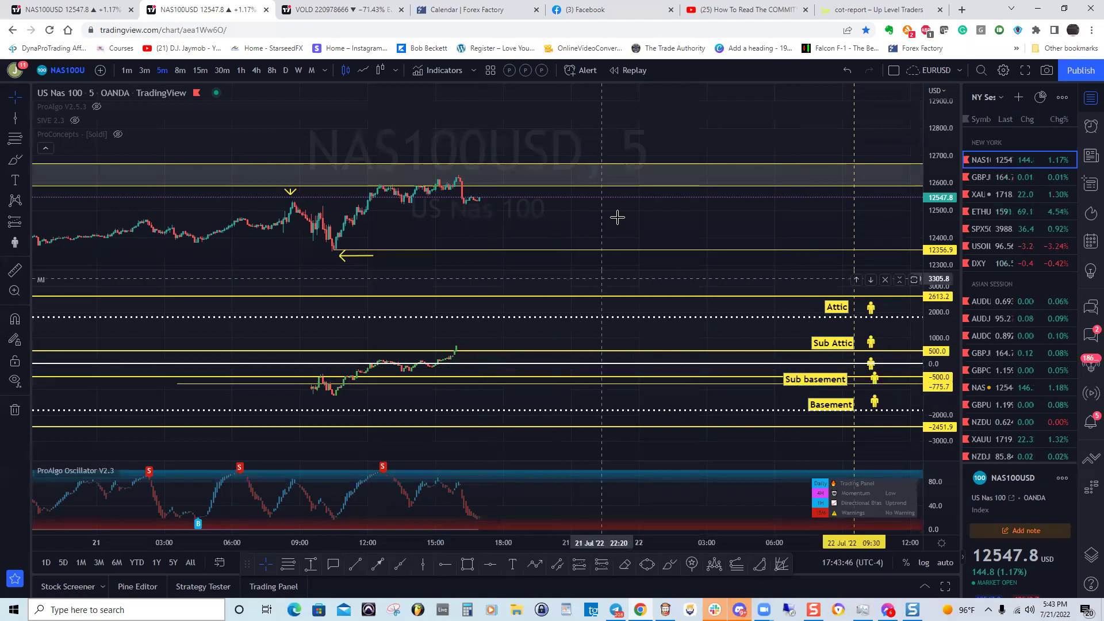
{"action": "left_click_drag", "start_coordinate": [588, 224], "coordinate": [551, 232]}
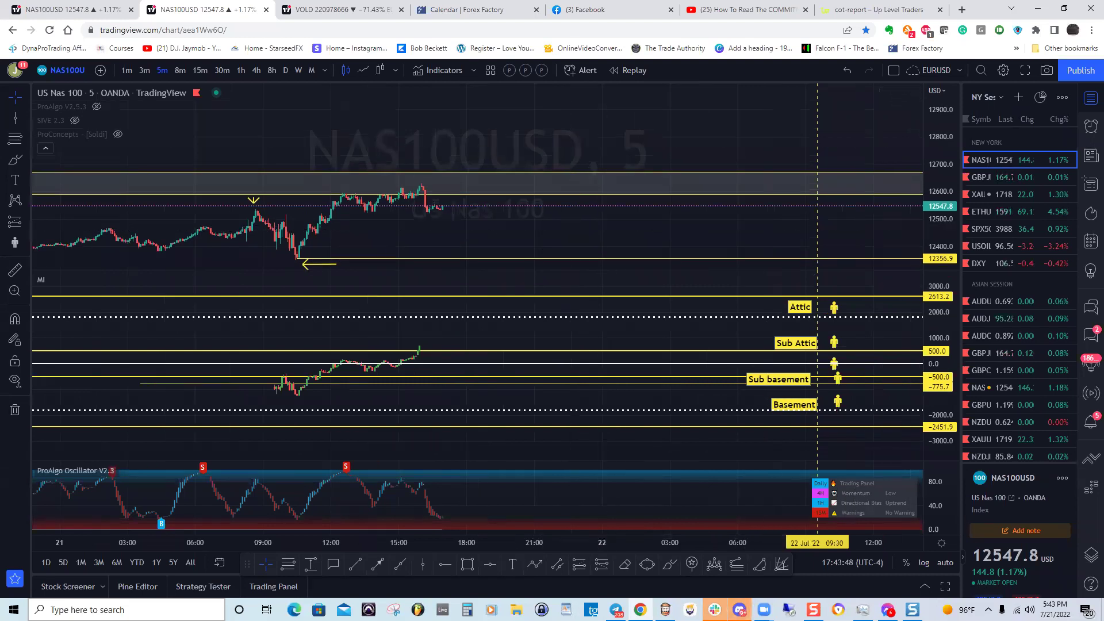
Expand the sticky note with the opening scenarios and delete its last two lines, "A------0-------B" and "June 12"
{"action": "left_click_drag", "start_coordinate": [764, 66], "coordinate": [762, 53]}
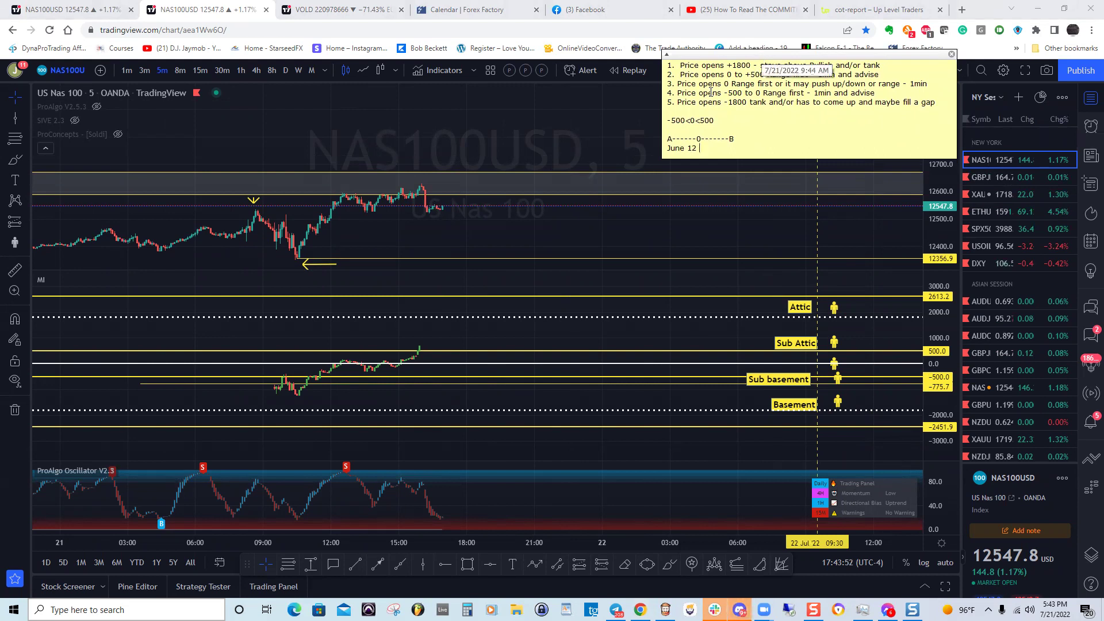
{"action": "left_click_drag", "start_coordinate": [673, 141], "coordinate": [658, 139]}
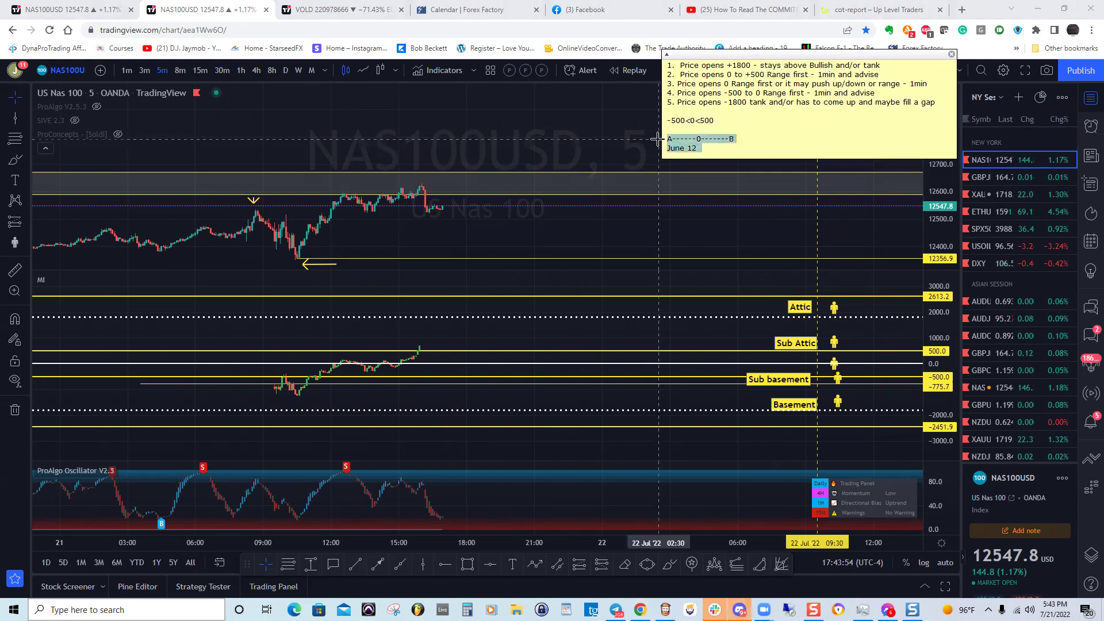
{"action": "key", "text": "BackSpace"}
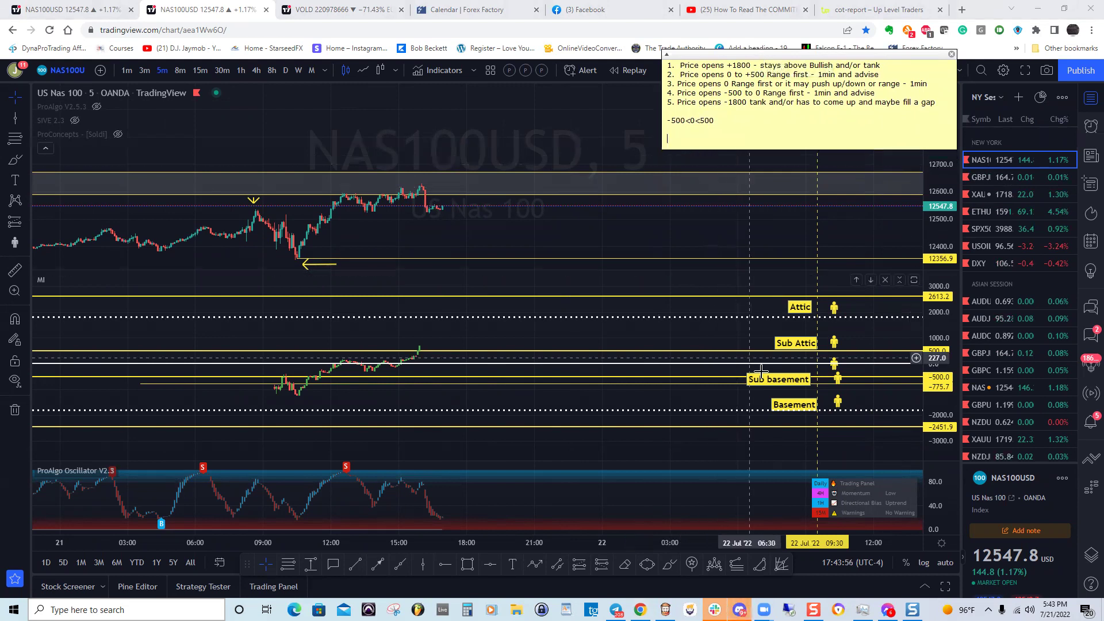
Nudge the Sub basement label up against the 22 July line, level with its person icon
{"action": "left_click", "coordinate": [777, 379]}
{"action": "left_click_drag", "start_coordinate": [777, 379], "coordinate": [782, 377]}
{"action": "left_click", "coordinate": [839, 343]}
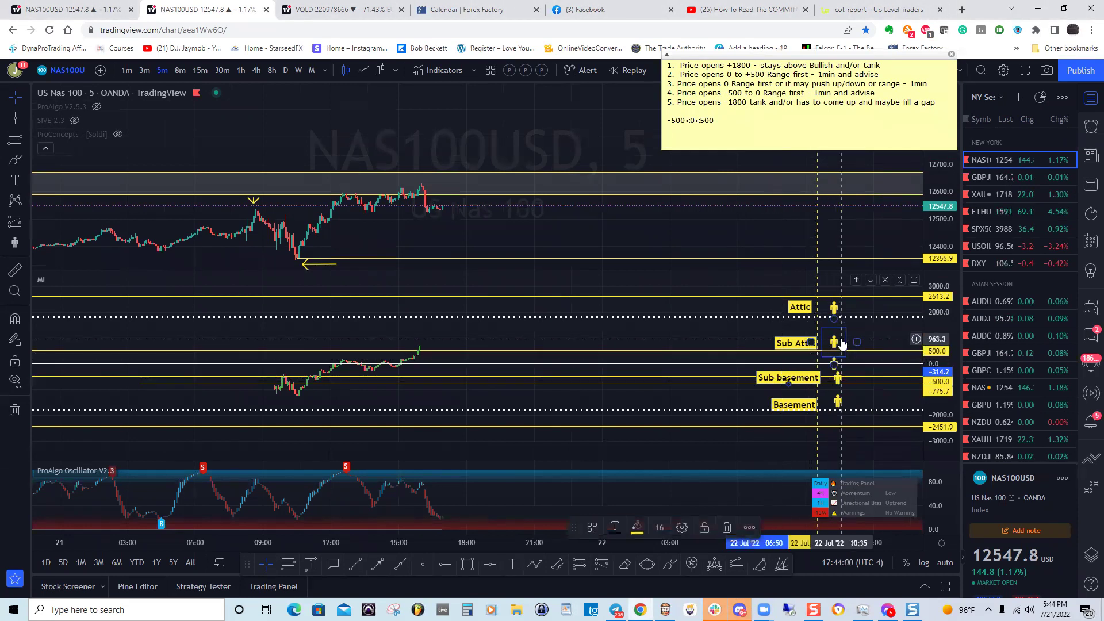
{"action": "left_click_drag", "start_coordinate": [845, 343], "coordinate": [855, 376]}
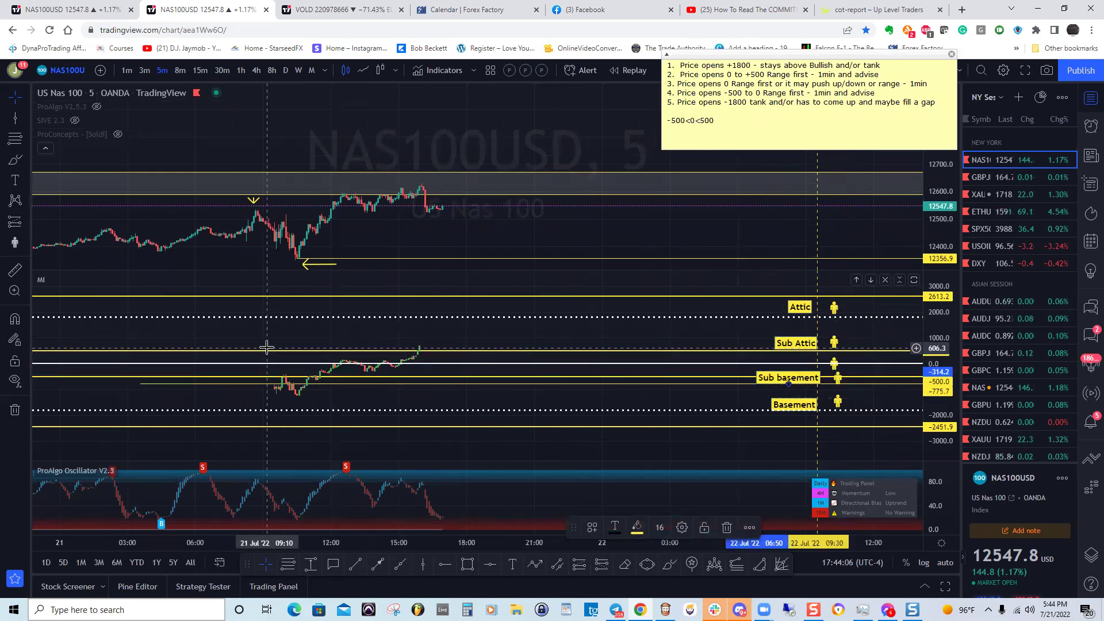
Switch to the one-minute NAS100USD chart and go to 21 July 2022 at 09:30
{"action": "left_click", "coordinate": [84, 8]}
{"action": "left_click_drag", "start_coordinate": [734, 238], "coordinate": [57, 264]}
{"action": "left_click_drag", "start_coordinate": [620, 260], "coordinate": [64, 257]}
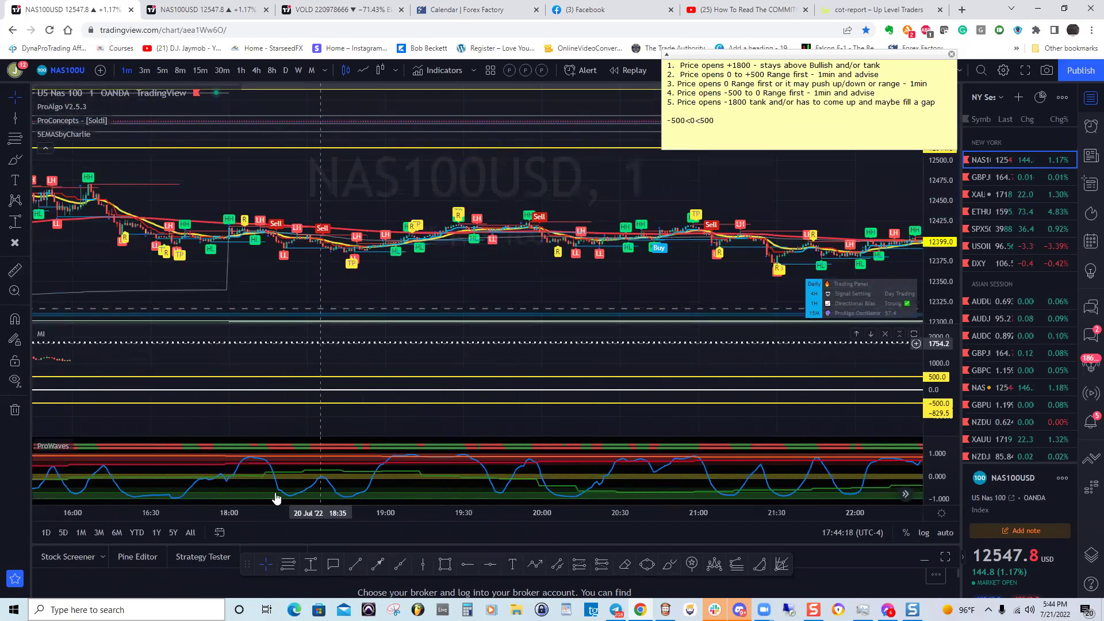
{"action": "left_click", "coordinate": [221, 533]}
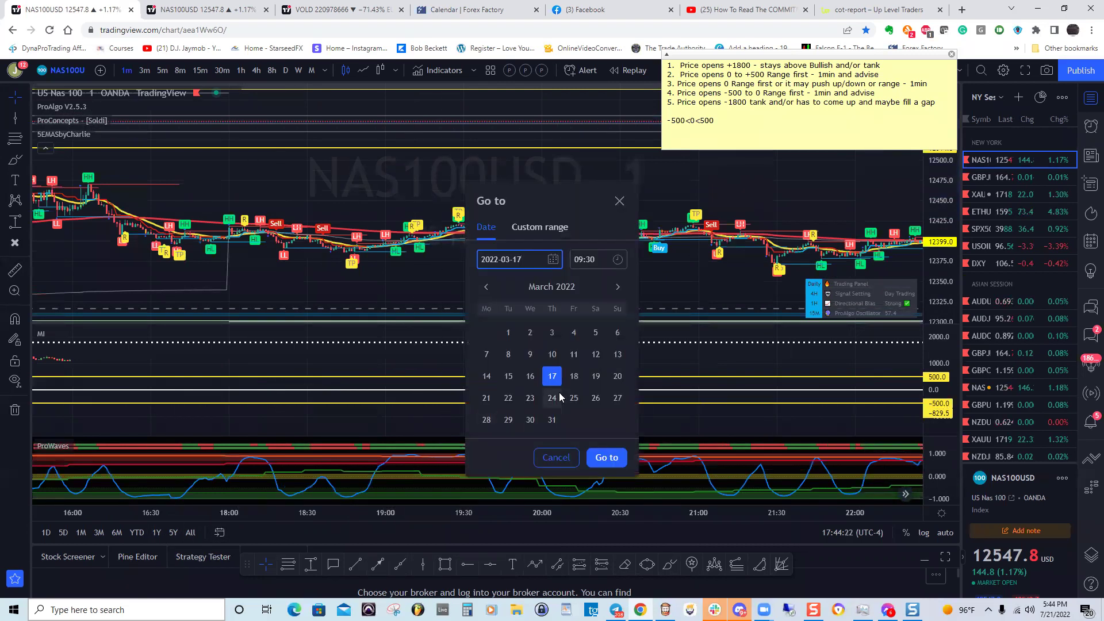
{"action": "left_click", "coordinate": [618, 287]}
{"action": "left_click", "coordinate": [618, 287]}
{"action": "left_click", "coordinate": [618, 288]}
{"action": "left_click", "coordinate": [618, 288]}
{"action": "left_click", "coordinate": [618, 288]}
{"action": "left_click", "coordinate": [618, 288]}
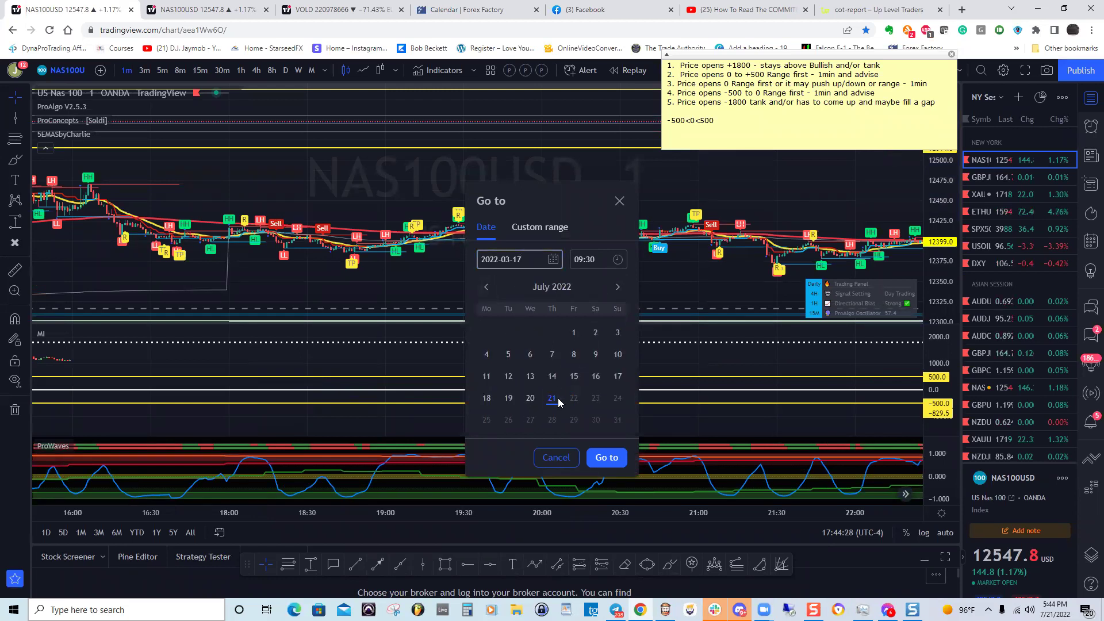
{"action": "left_click", "coordinate": [607, 458]}
Examine the MI line against the 500 level up to the 16:00 close of the 21 July session
{"action": "left_click_drag", "start_coordinate": [752, 283], "coordinate": [357, 313]}
{"action": "left_click_drag", "start_coordinate": [661, 258], "coordinate": [360, 259]}
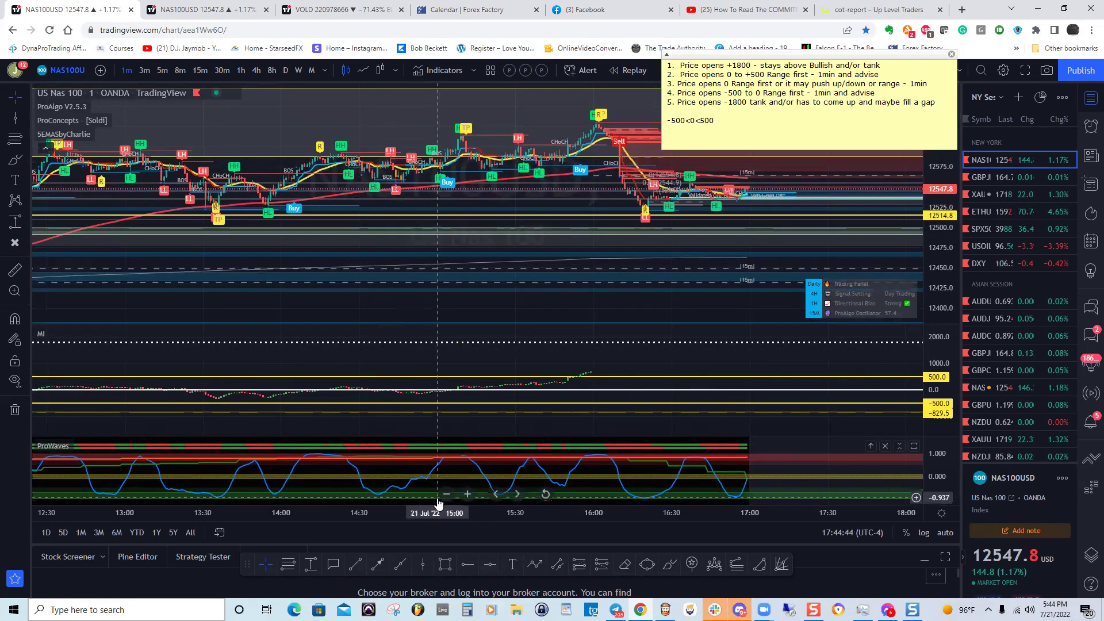
{"action": "left_click", "coordinate": [447, 493]}
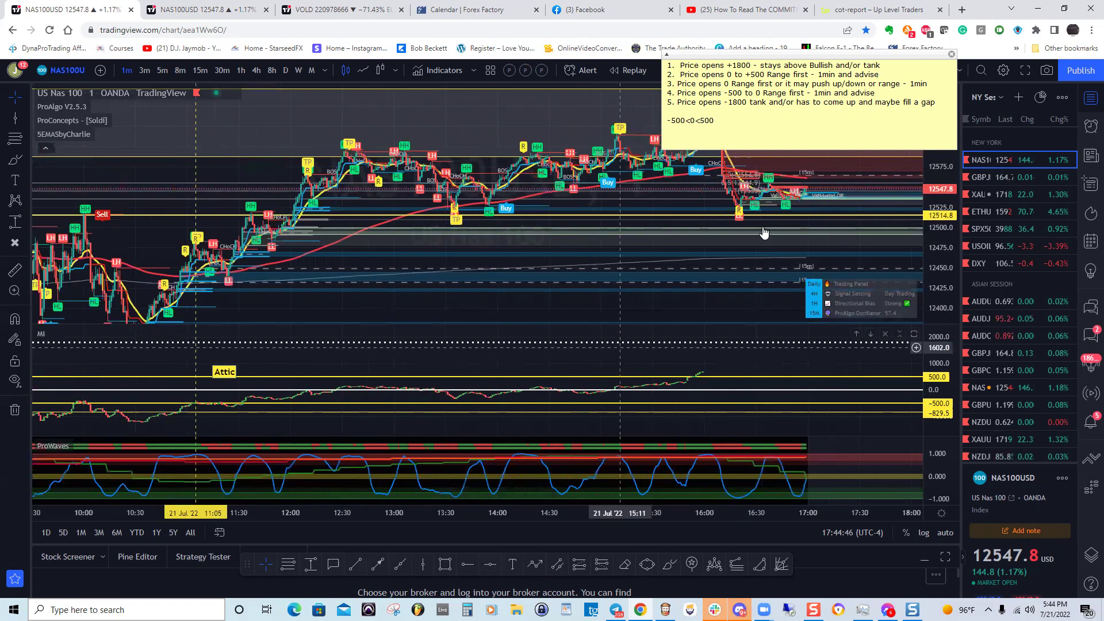
{"action": "left_click_drag", "start_coordinate": [678, 232], "coordinate": [526, 245]}
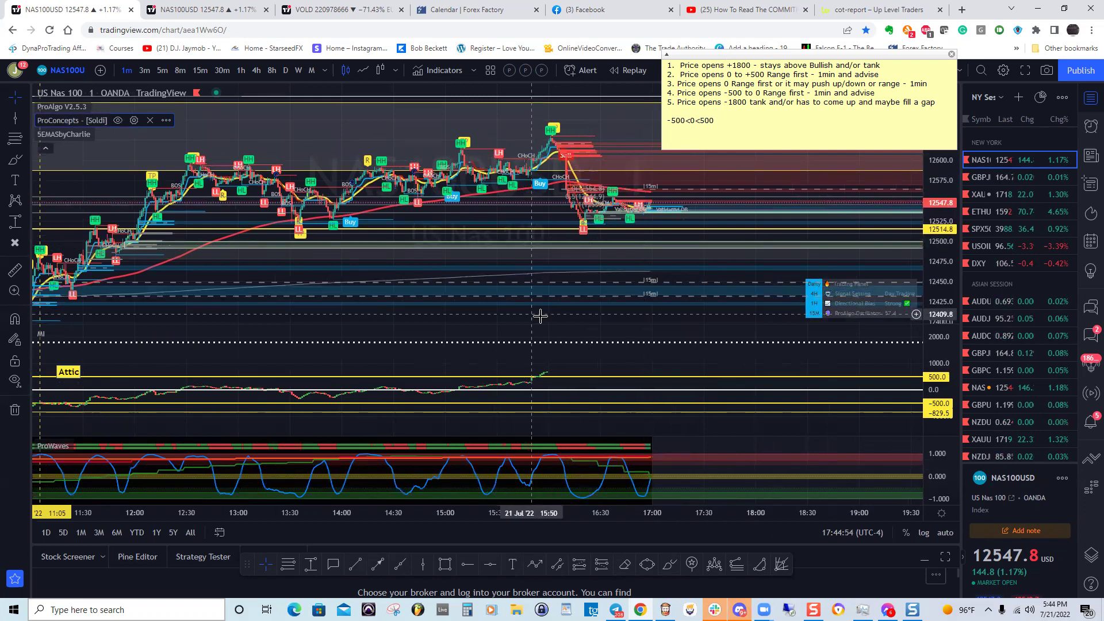
{"action": "mouse_move", "coordinate": [603, 358]}
{"action": "left_mouse_down"}
{"action": "mouse_move", "coordinate": [522, 357]}
{"action": "mouse_move", "coordinate": [611, 348]}
{"action": "left_mouse_up"}
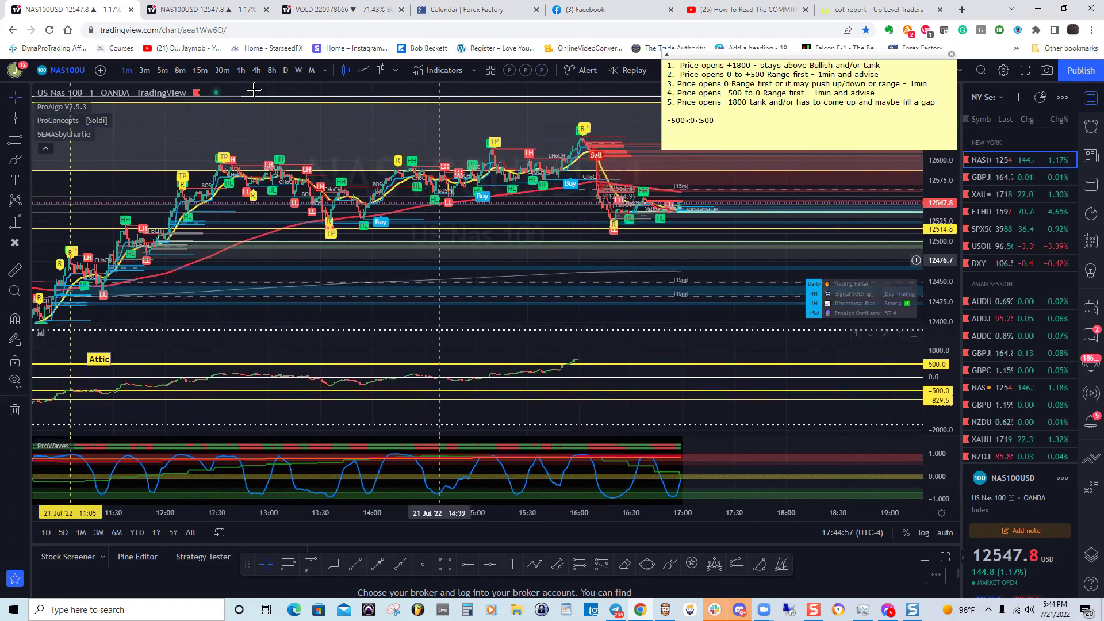
On the five-minute chart, clone the Attic label down to the zero level and change its text to "Zero"
{"action": "left_click", "coordinate": [205, 12]}
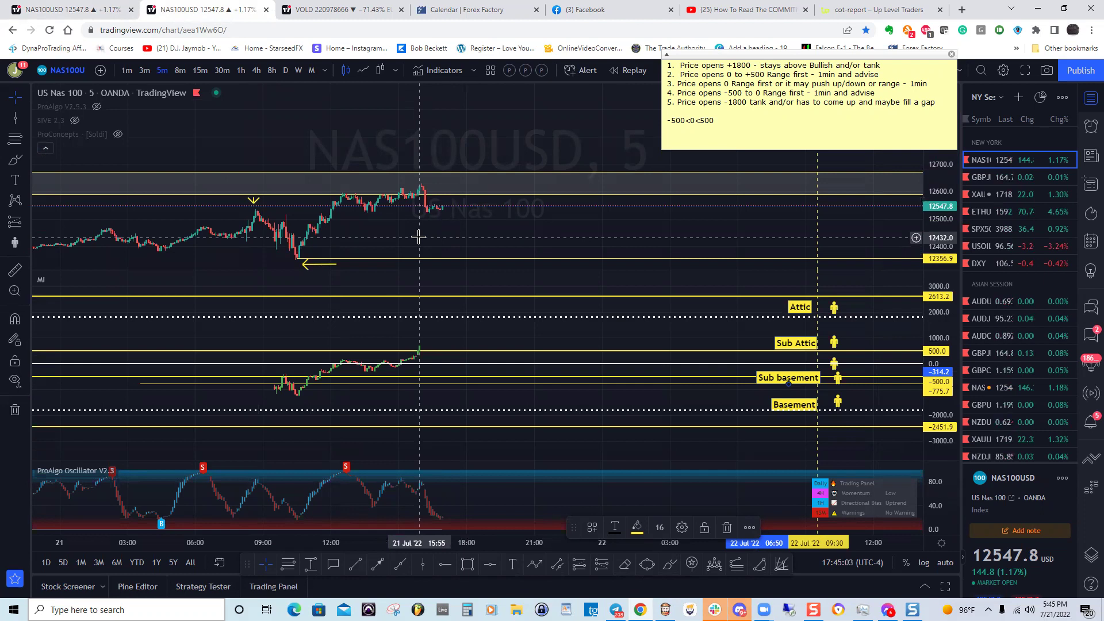
{"action": "right_click", "coordinate": [798, 310]}
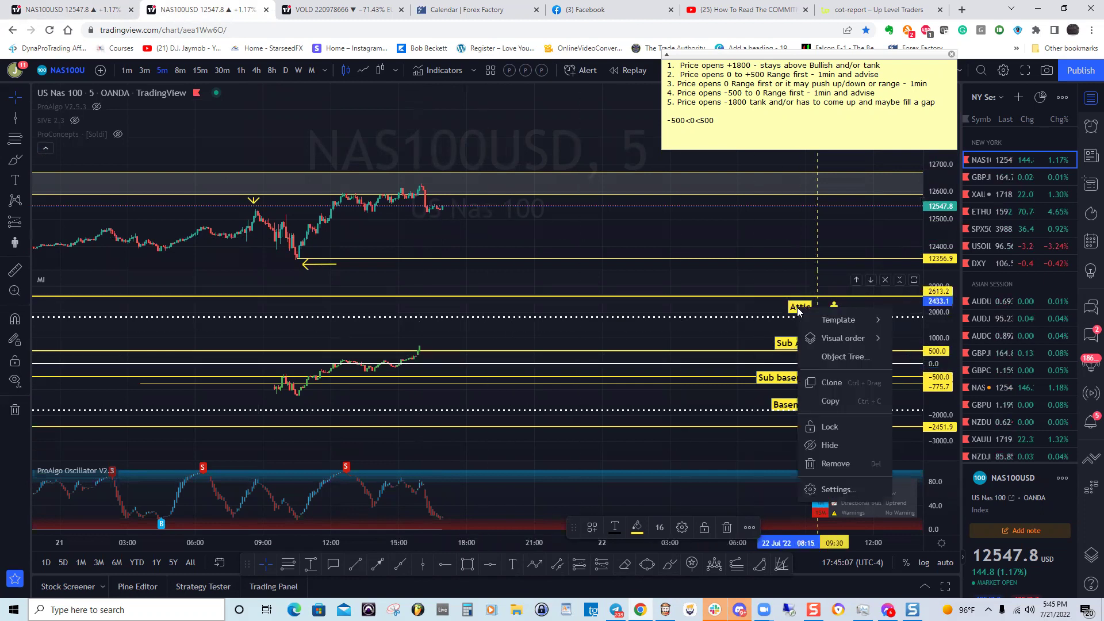
{"action": "left_click", "coordinate": [823, 383]}
{"action": "left_click_drag", "start_coordinate": [800, 284], "coordinate": [794, 359]}
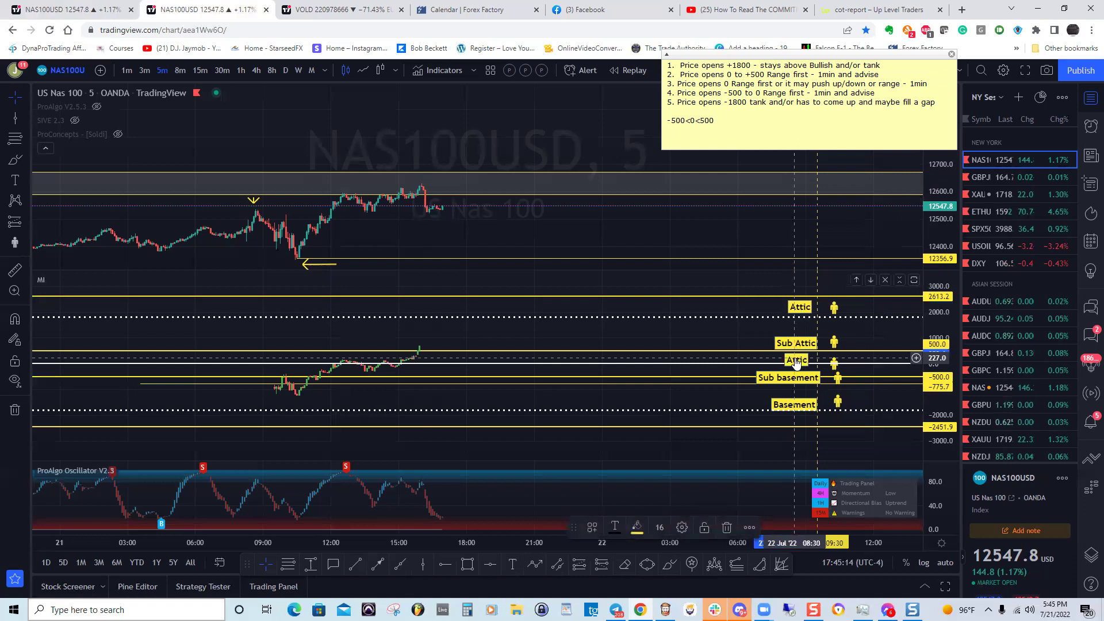
{"action": "double_click", "coordinate": [796, 360]}
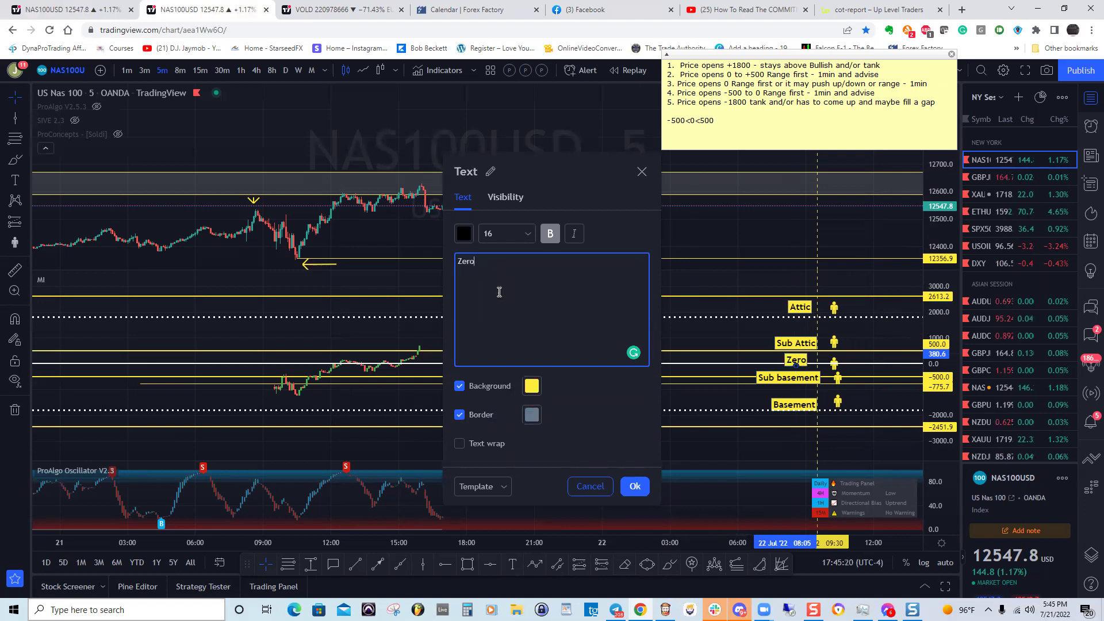
{"action": "left_click", "coordinate": [634, 487]}
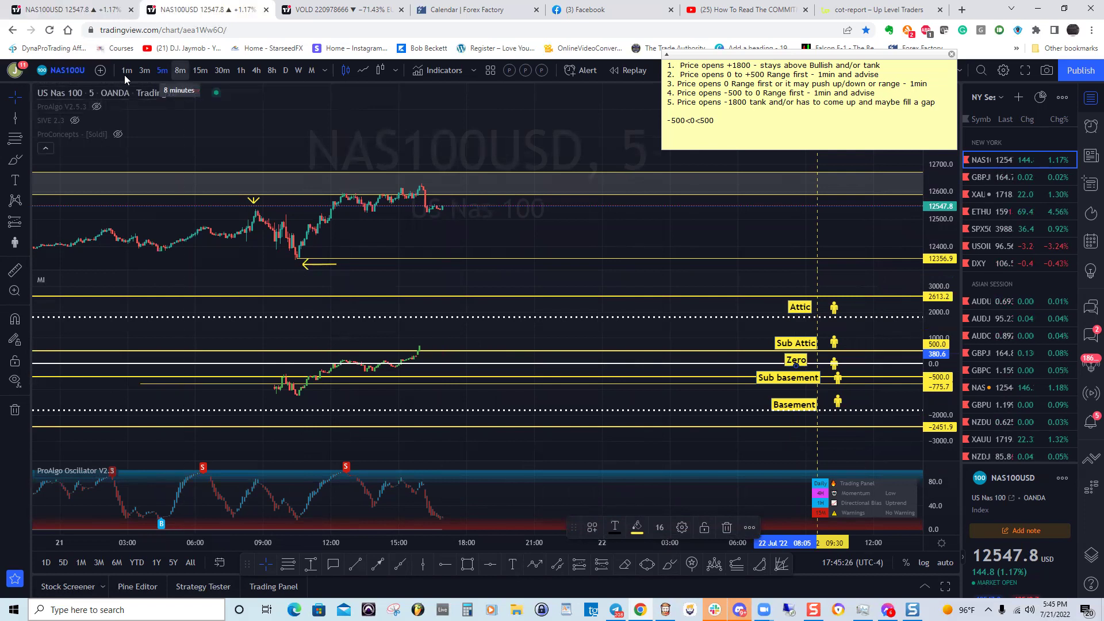
On the one-minute chart, place a long position drawing beside the 21 July 11:05 line
{"action": "left_click", "coordinate": [81, 12]}
{"action": "left_click_drag", "start_coordinate": [268, 275], "coordinate": [345, 296]}
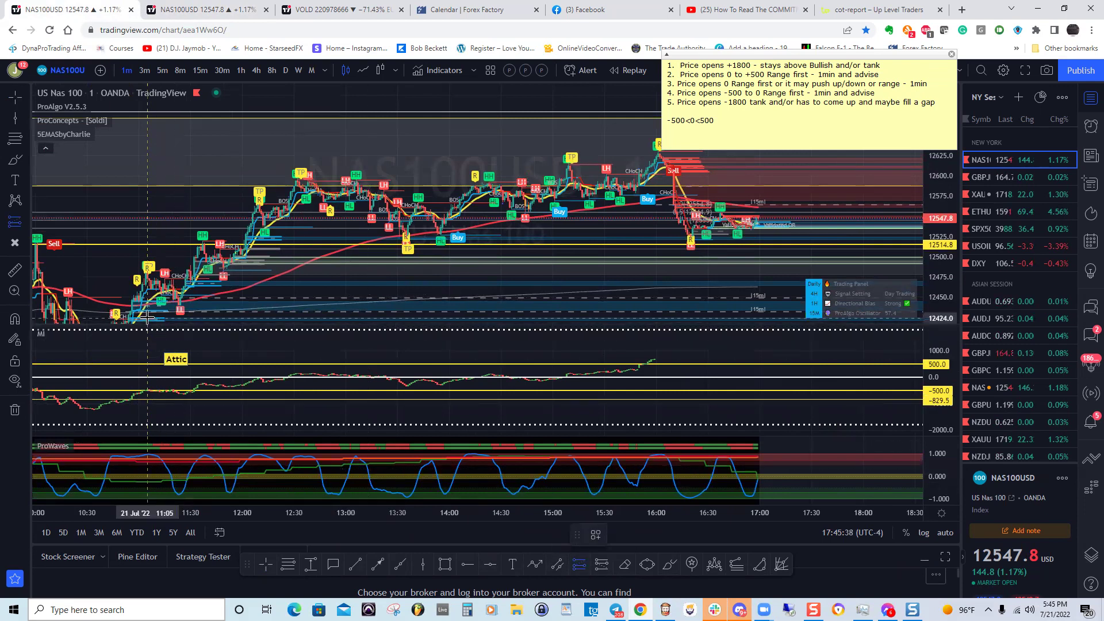
{"action": "left_click", "coordinate": [148, 296]}
{"action": "left_click_drag", "start_coordinate": [176, 199], "coordinate": [181, 114]}
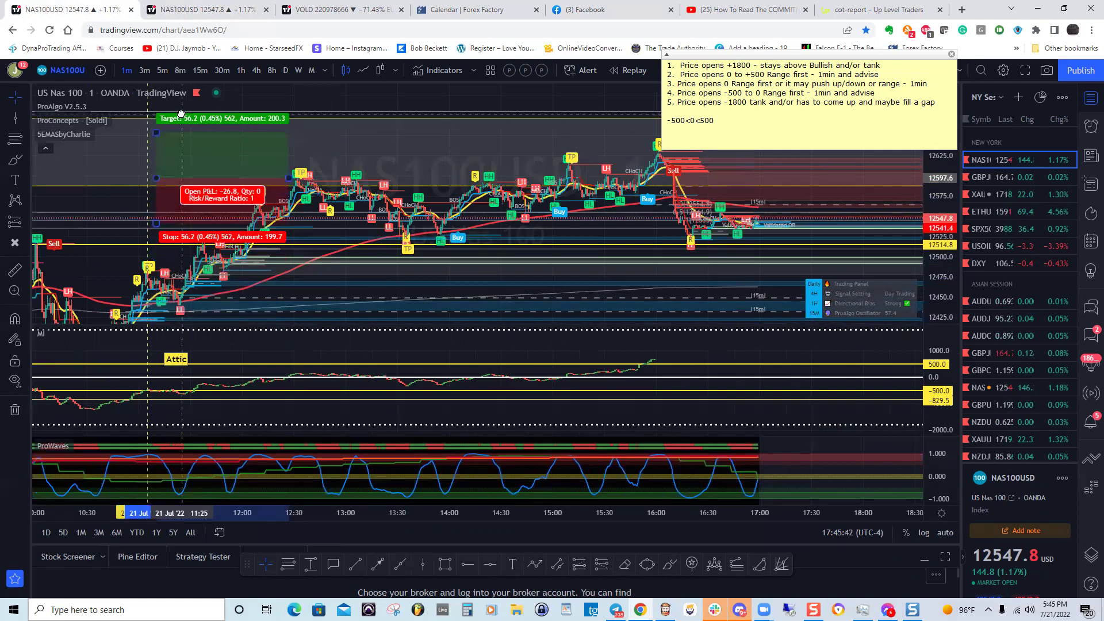
Adjust the long position to an entry of about 12493, a stop of about 21.3 points and a target of about 157.2 points
{"action": "left_click_drag", "start_coordinate": [156, 223], "coordinate": [155, 242]}
{"action": "left_click_drag", "start_coordinate": [155, 182], "coordinate": [150, 283]}
{"action": "mouse_move", "coordinate": [152, 215]}
{"action": "left_mouse_down"}
{"action": "mouse_move", "coordinate": [153, 280]}
{"action": "mouse_move", "coordinate": [153, 262]}
{"action": "left_mouse_up"}
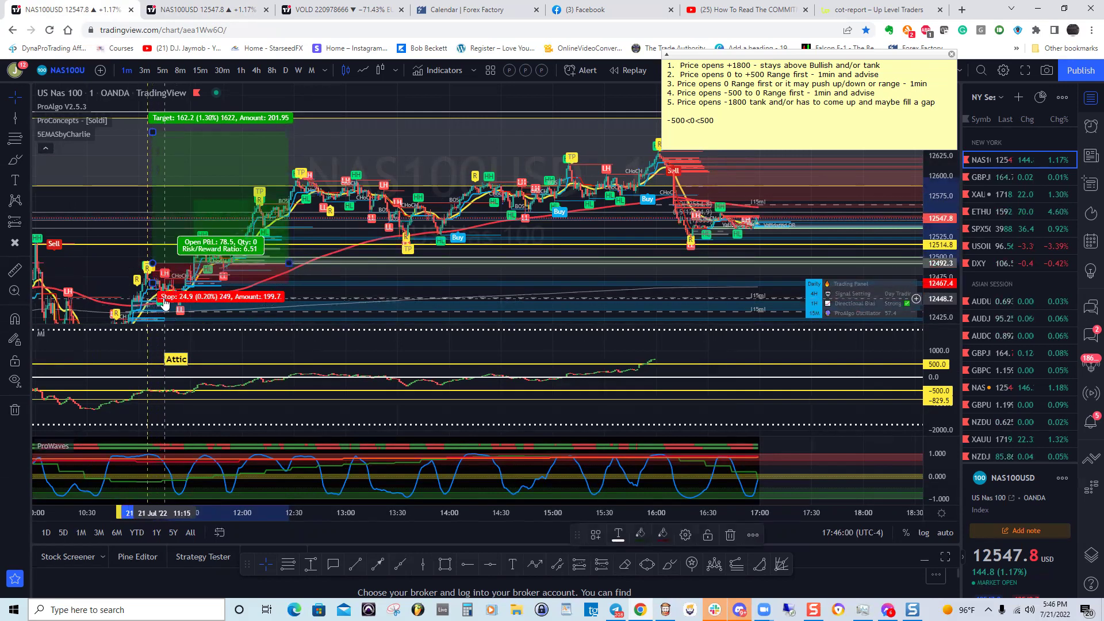
{"action": "left_click_drag", "start_coordinate": [156, 291], "coordinate": [141, 279]}
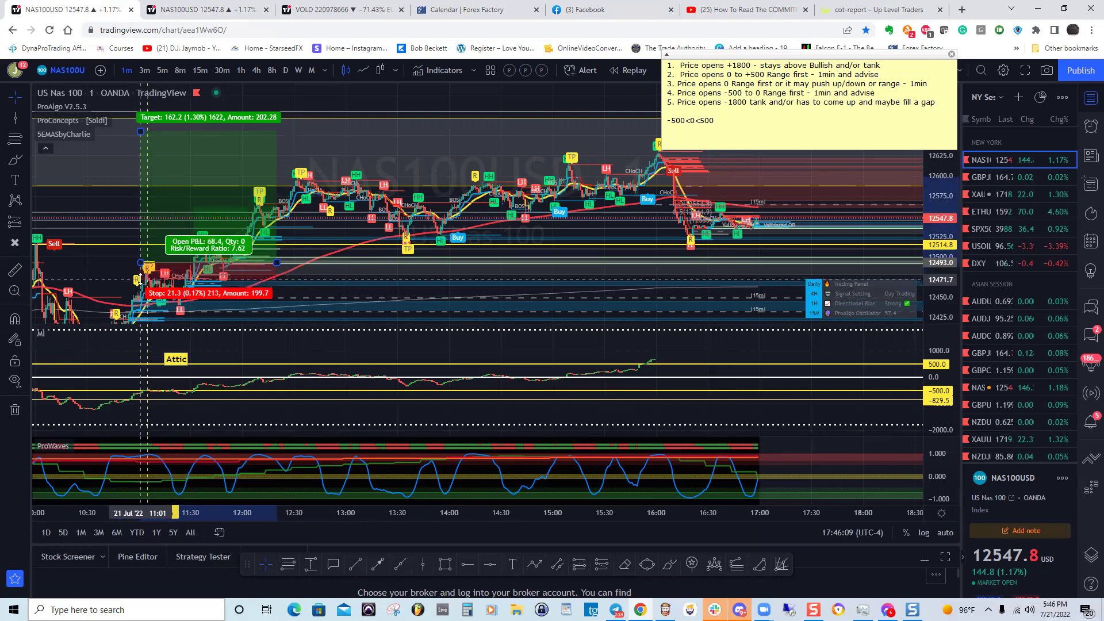
{"action": "left_click", "coordinate": [141, 127]}
{"action": "left_click_drag", "start_coordinate": [141, 127], "coordinate": [148, 138]}
{"action": "left_click", "coordinate": [148, 137]}
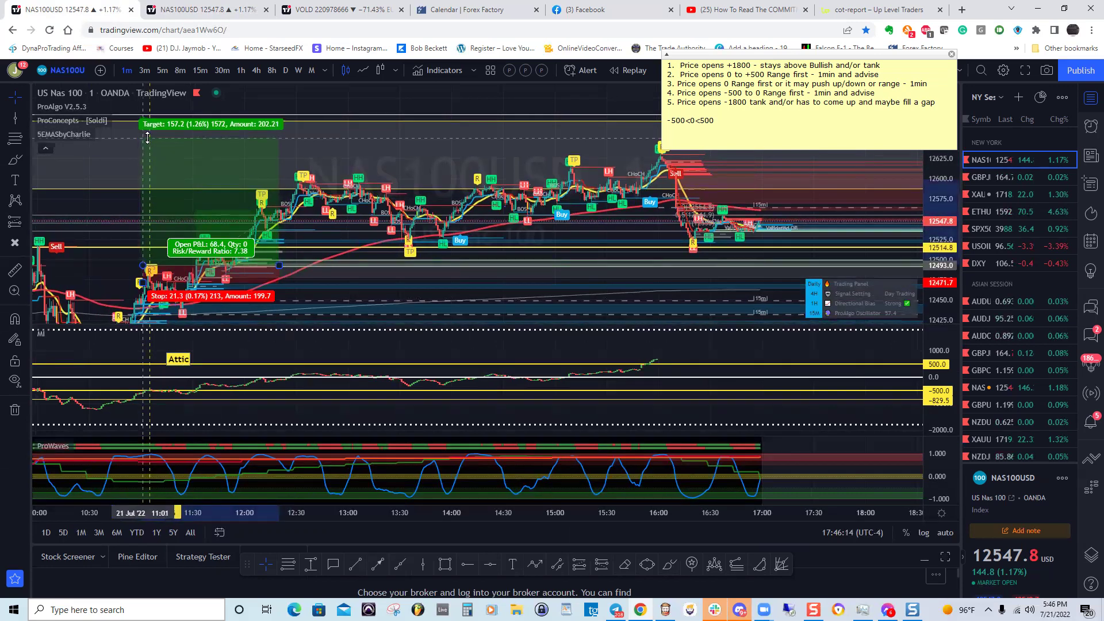
{"action": "left_click", "coordinate": [148, 138]}
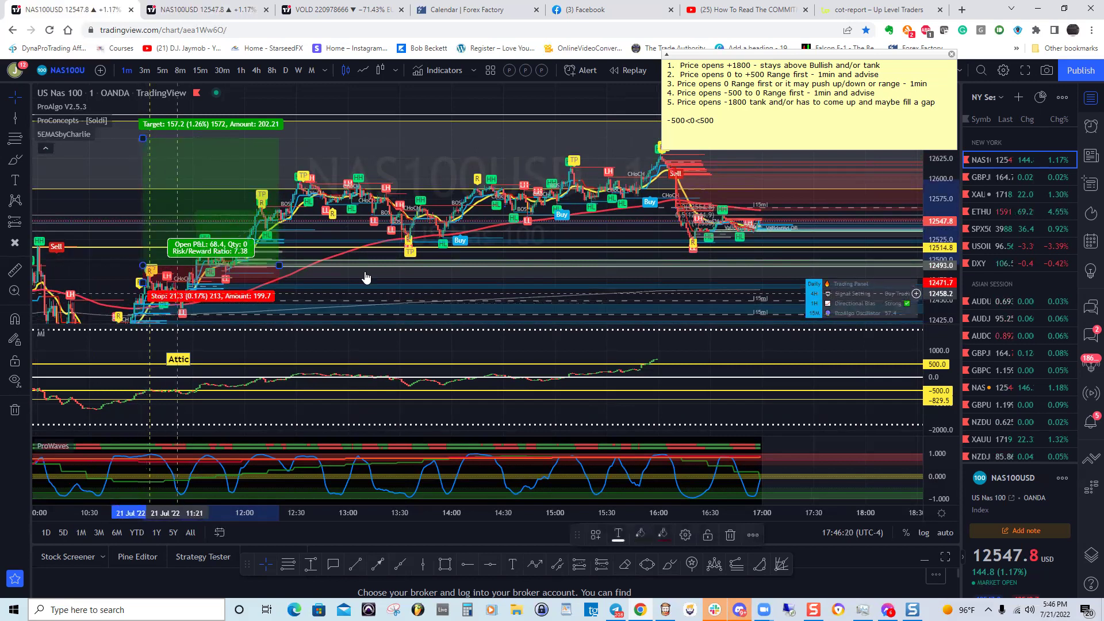
Move the long position down to an entry of about 12444.6 and extend its target to about 177.9 points
{"action": "left_click", "coordinate": [509, 249]}
{"action": "left_click_drag", "start_coordinate": [510, 249], "coordinate": [518, 228]}
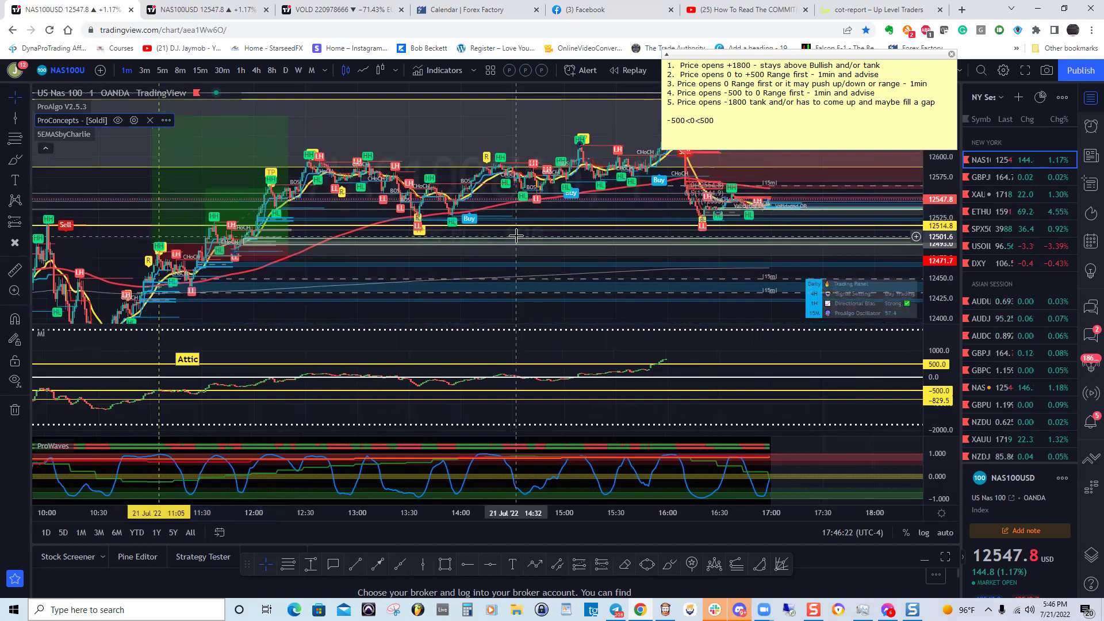
{"action": "left_click", "coordinate": [158, 244]}
{"action": "left_click_drag", "start_coordinate": [158, 244], "coordinate": [149, 280]}
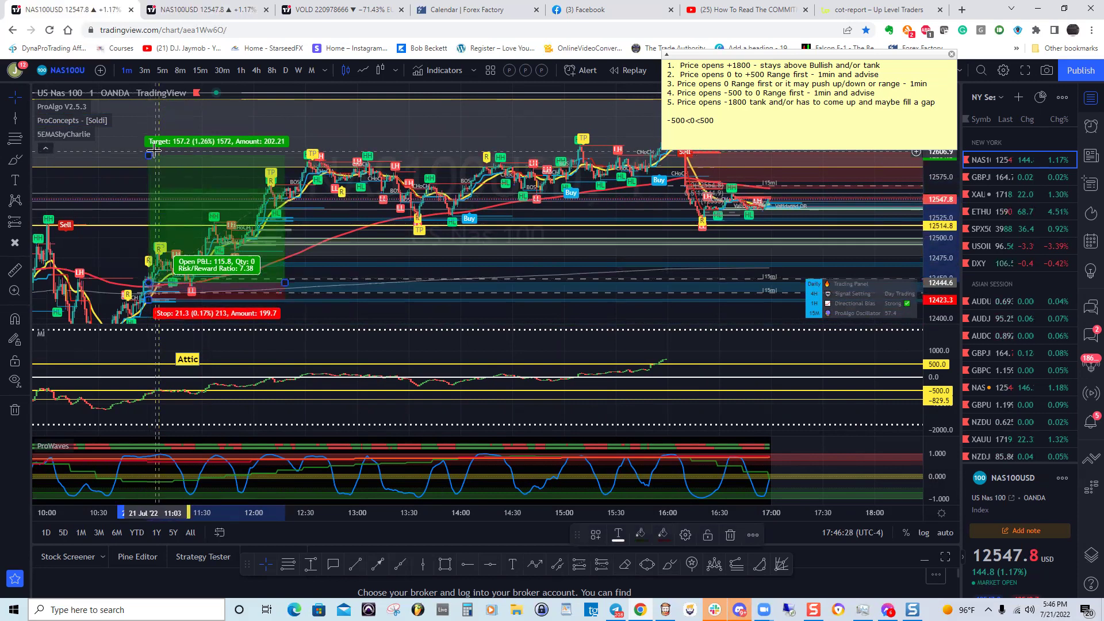
{"action": "left_click_drag", "start_coordinate": [154, 151], "coordinate": [152, 136]}
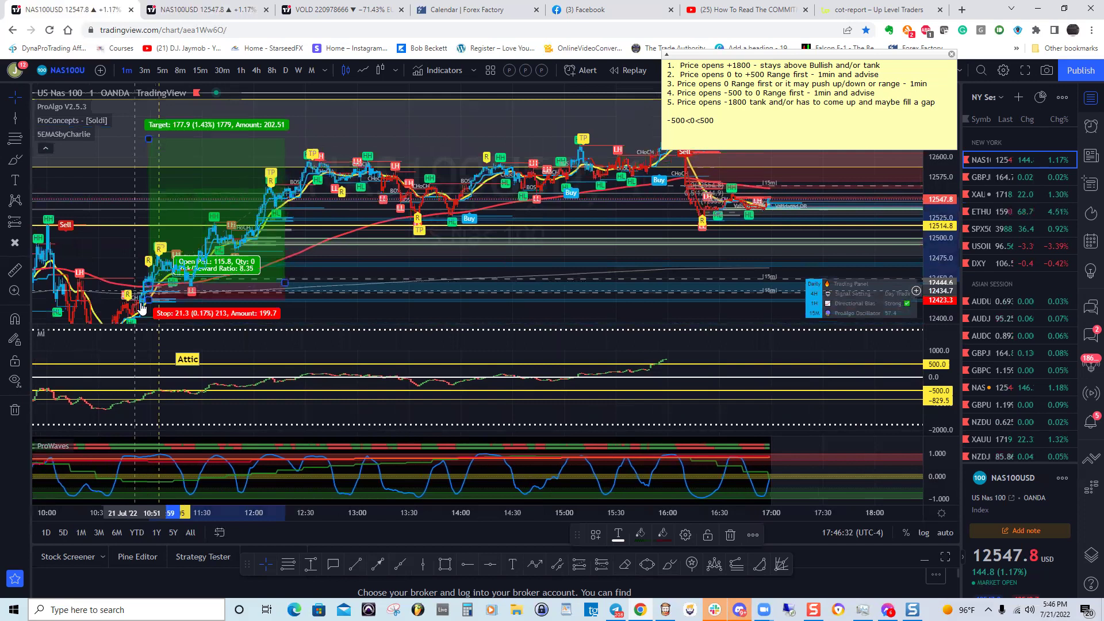
Adjust the 21 July long position's stop to about 22.7 points
{"action": "left_click_drag", "start_coordinate": [148, 299], "coordinate": [147, 301]}
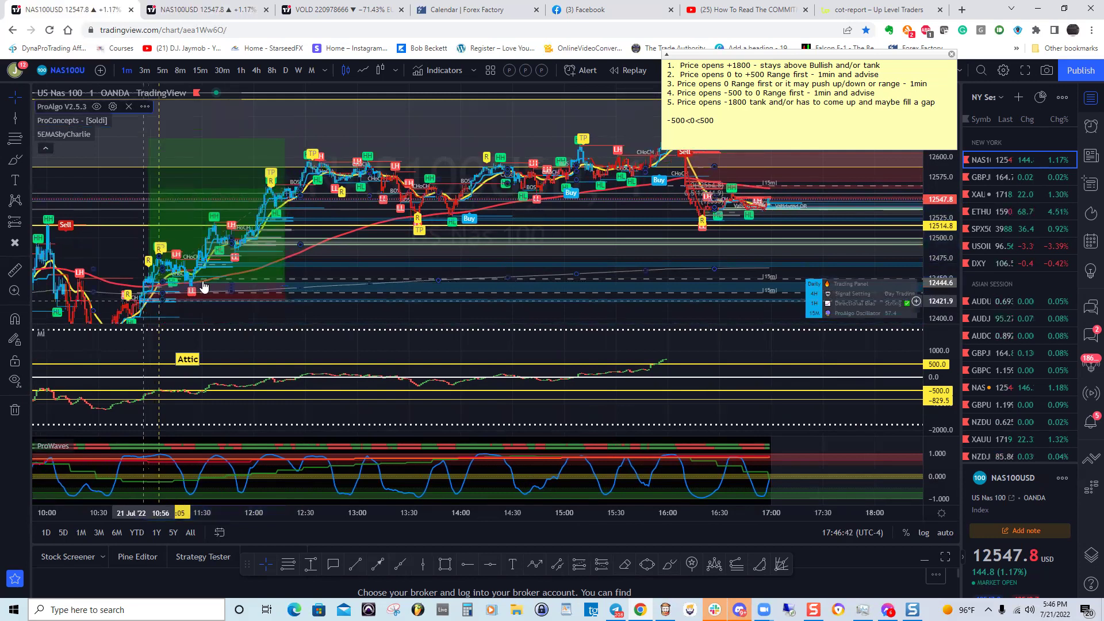
{"action": "left_click", "coordinate": [358, 232]}
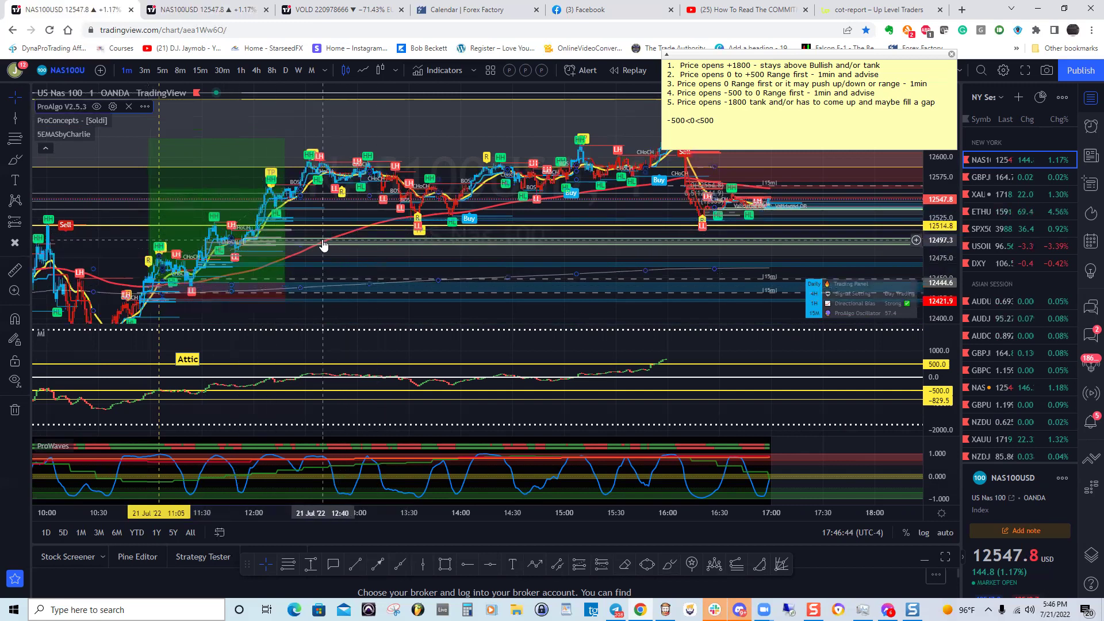
{"action": "left_click", "coordinate": [281, 150]}
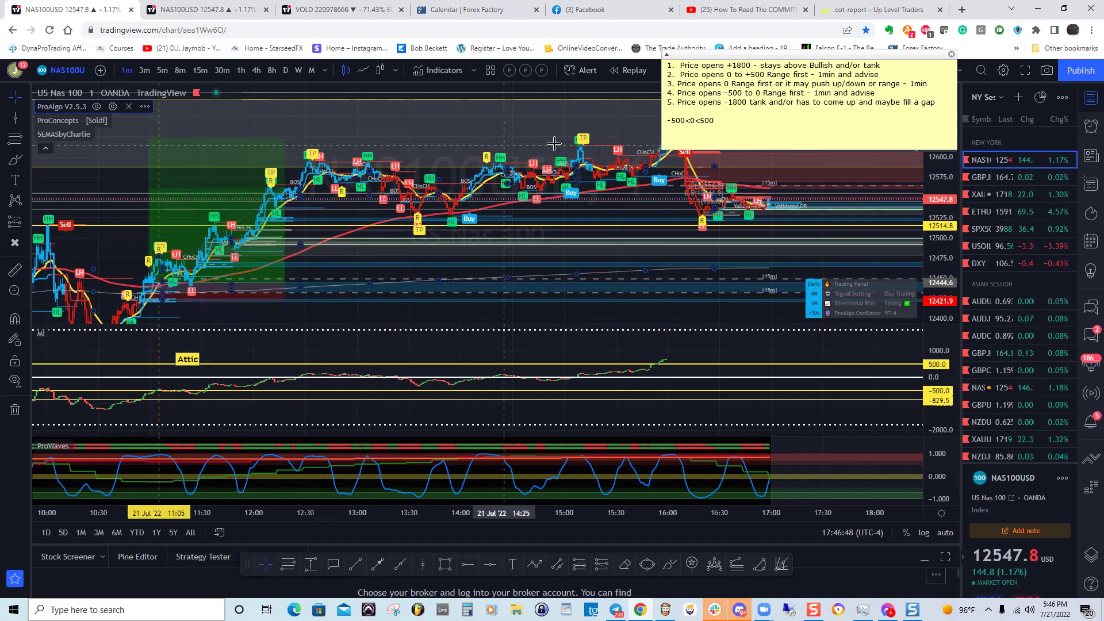
{"action": "left_click", "coordinate": [260, 169]}
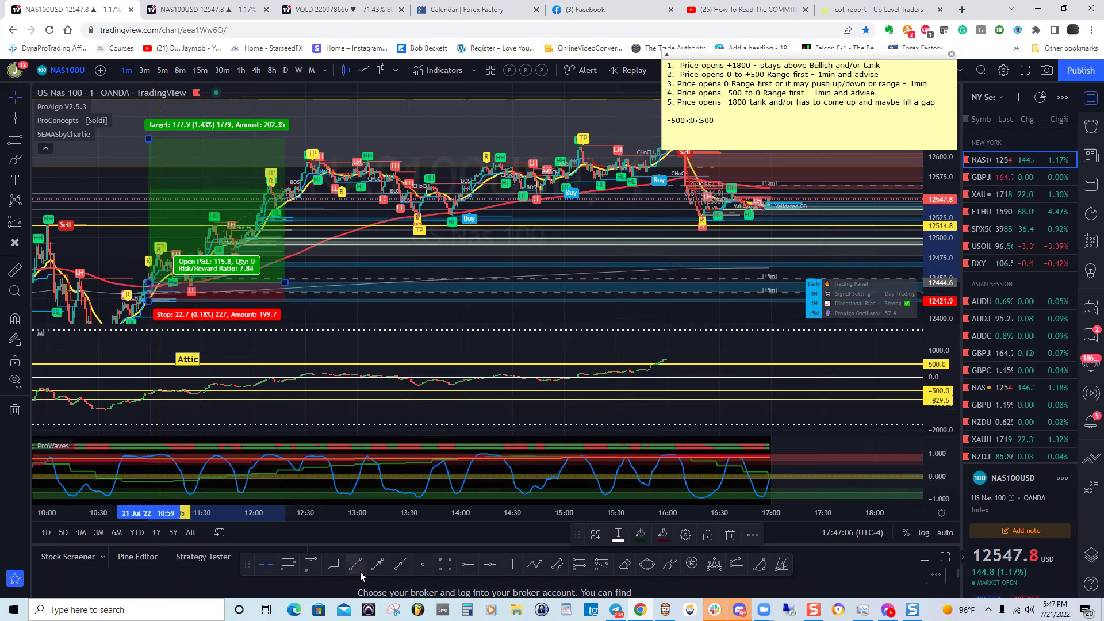
Measure the price range from near the long position's stop up to its target
{"action": "left_click", "coordinate": [310, 564]}
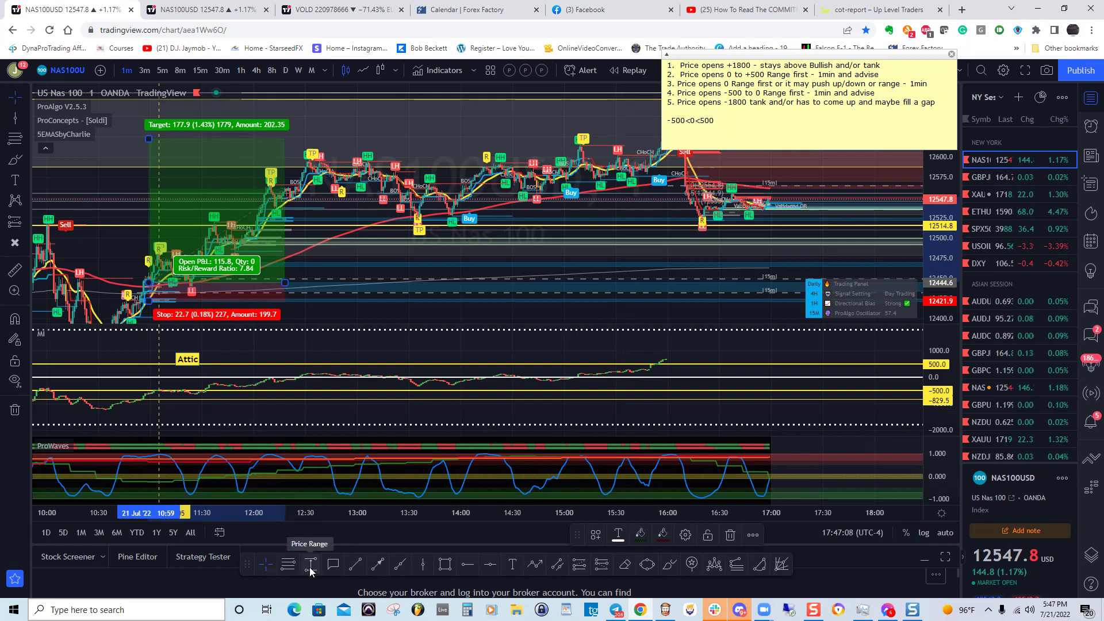
{"action": "left_click", "coordinate": [148, 296]}
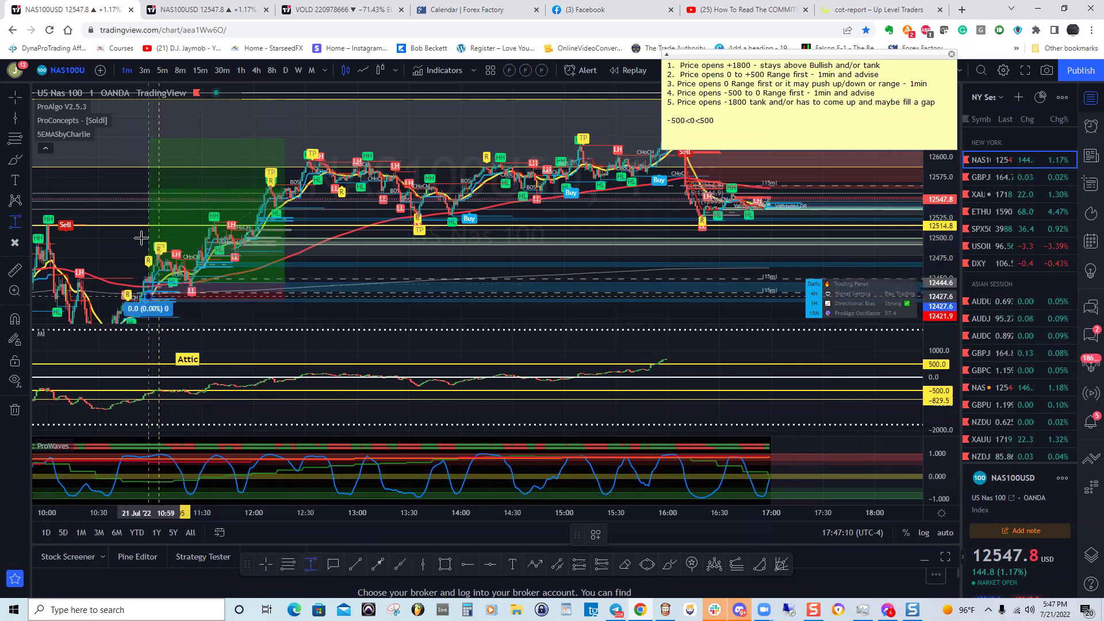
{"action": "left_click", "coordinate": [144, 140]}
Delete the long position and the price range measurement beside the 21 July 11:05 line
{"action": "left_click", "coordinate": [176, 198]}
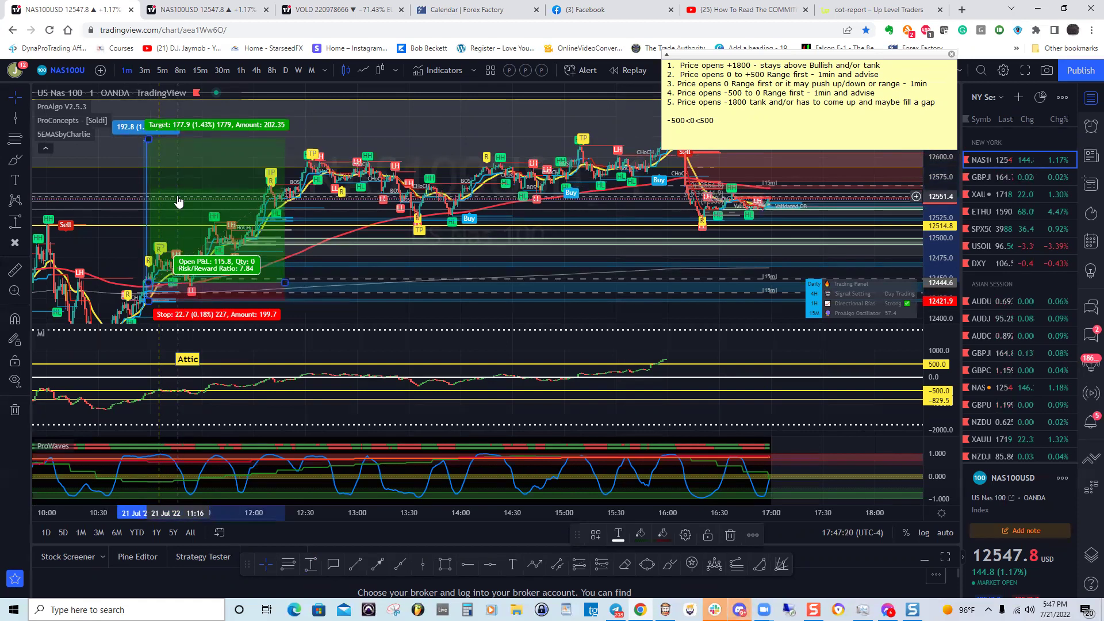
{"action": "key", "text": "Delete"}
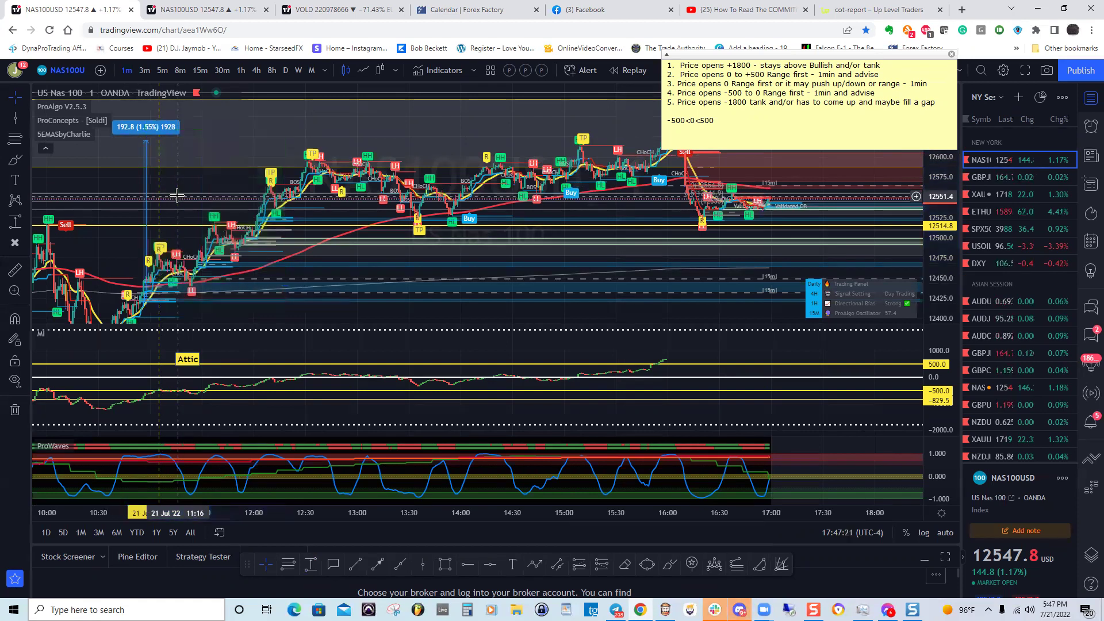
{"action": "left_click", "coordinate": [145, 176]}
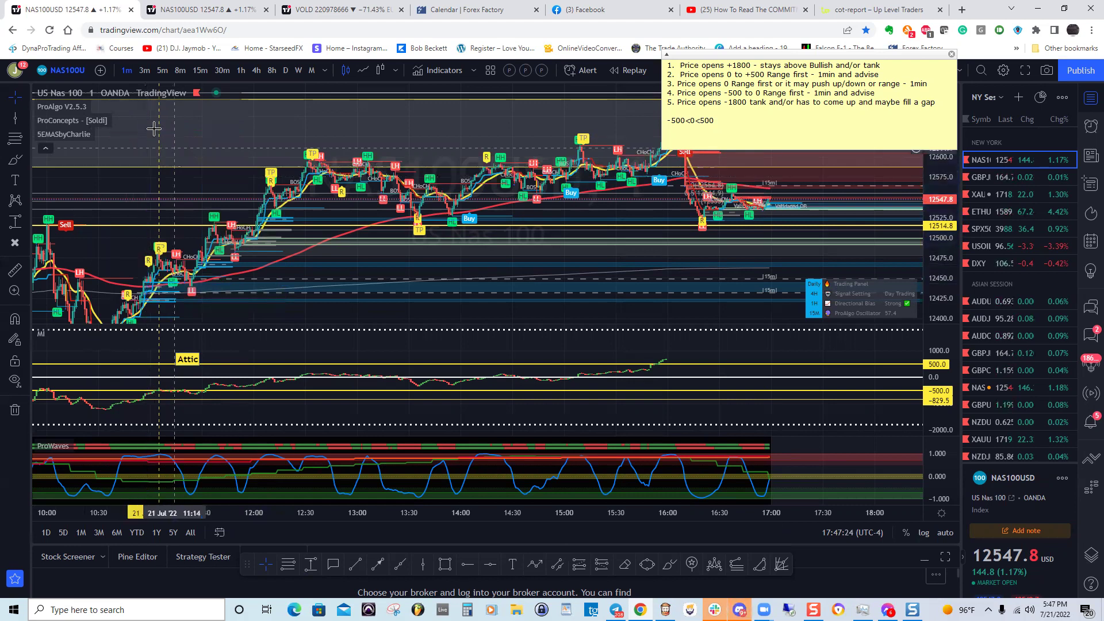
{"action": "left_click_drag", "start_coordinate": [171, 141], "coordinate": [179, 146]}
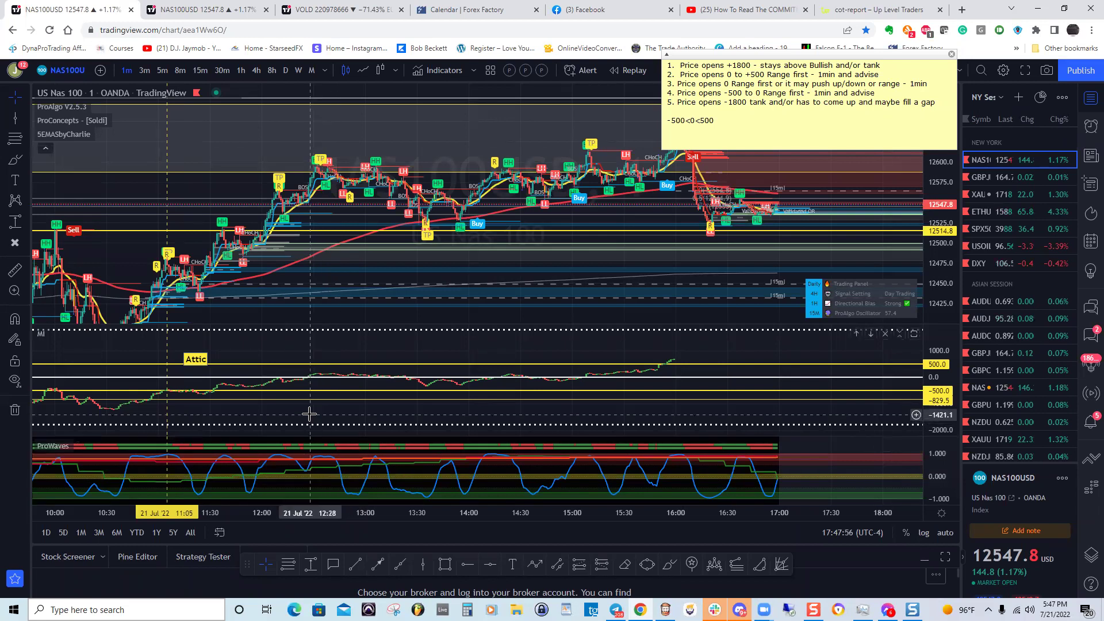
{"action": "left_click_drag", "start_coordinate": [340, 418], "coordinate": [460, 419]}
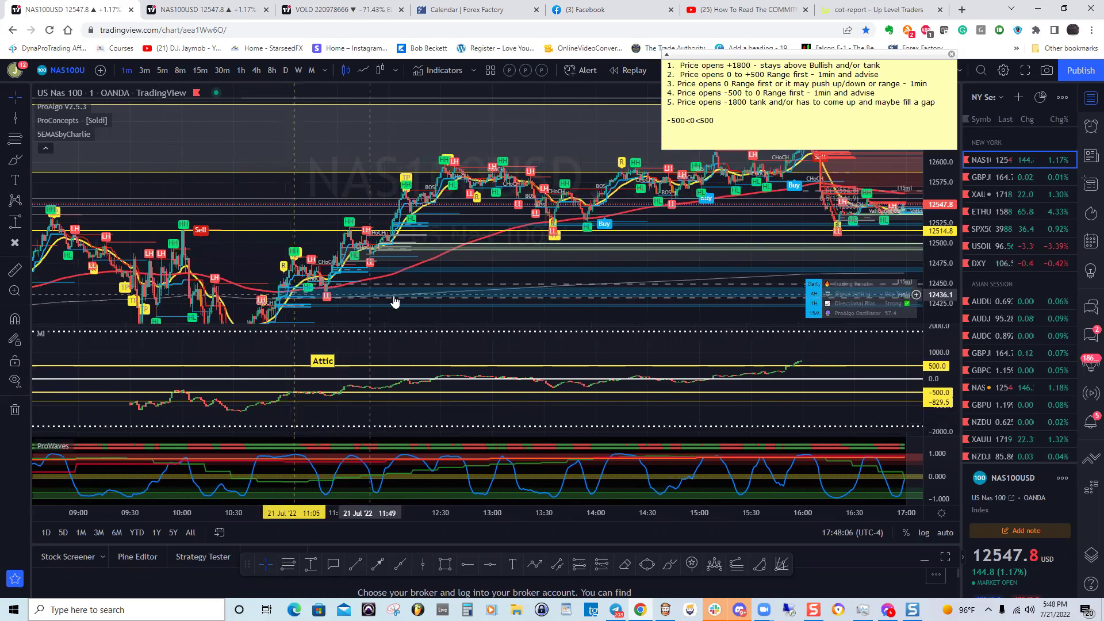
{"action": "left_click_drag", "start_coordinate": [460, 303], "coordinate": [369, 297]}
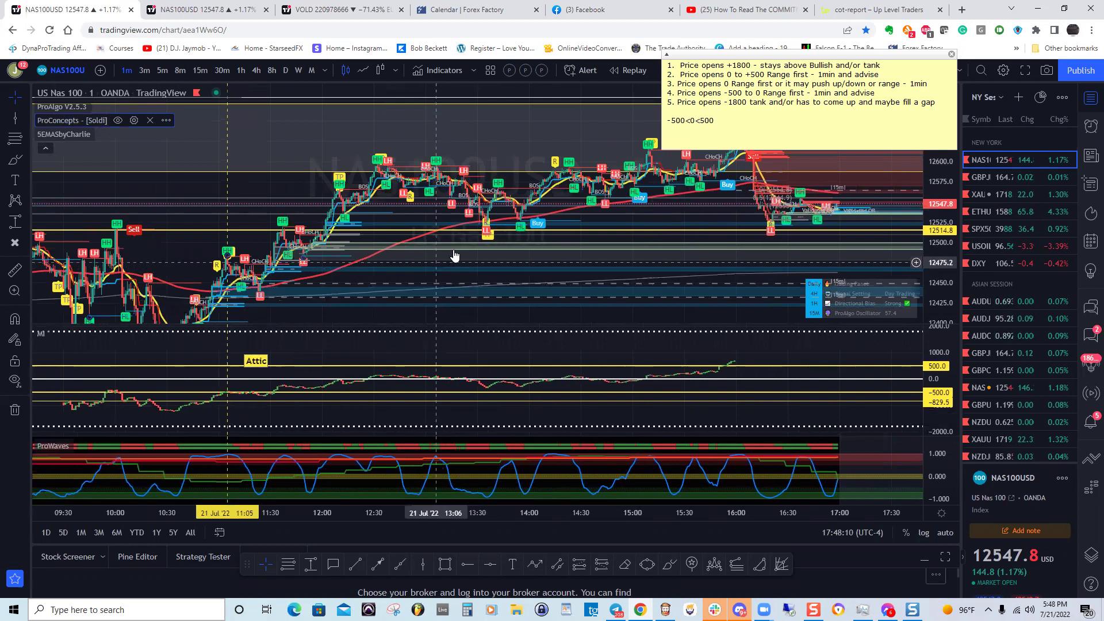
{"action": "left_click_drag", "start_coordinate": [456, 270], "coordinate": [446, 283]}
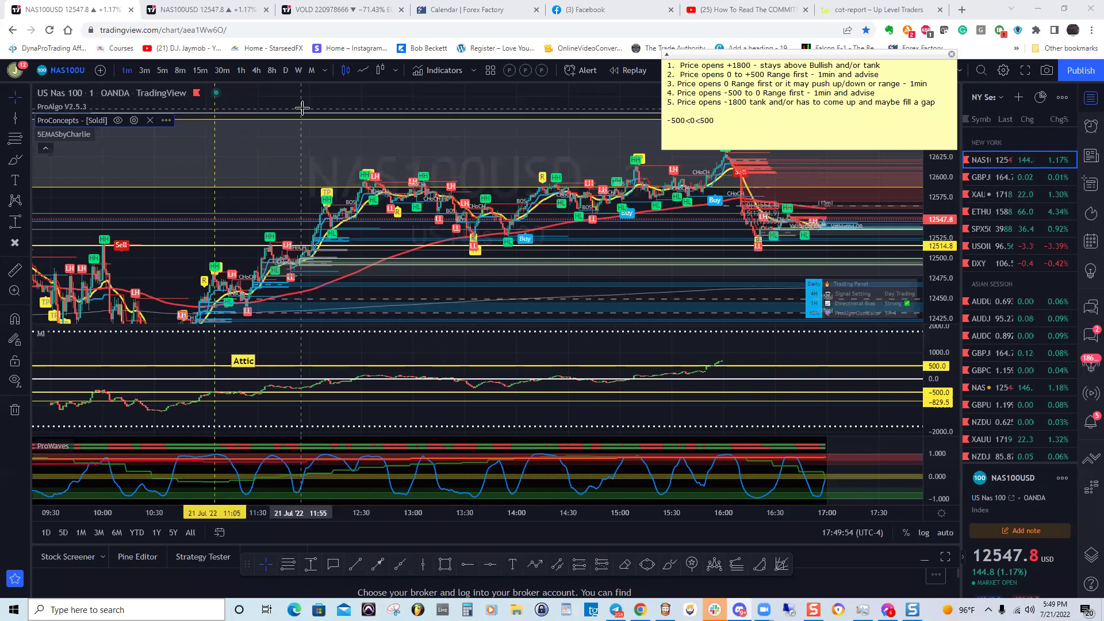
Search the indicator library for "market" to find the Market Internals script, then close the library without adding anything
{"action": "left_click", "coordinate": [444, 70]}
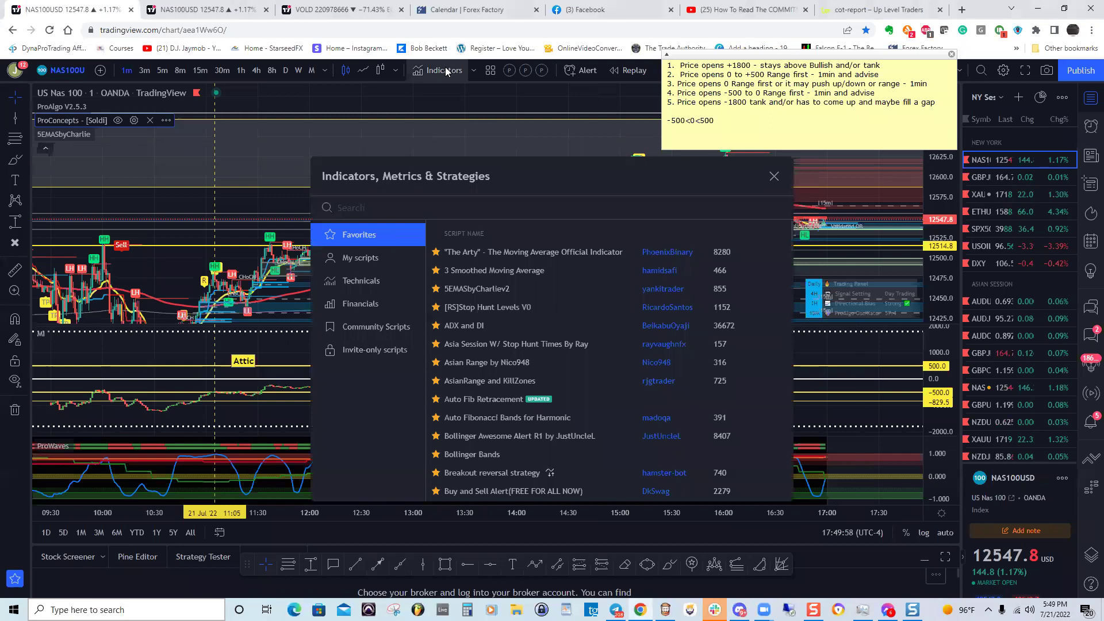
{"action": "type", "text": "market"}
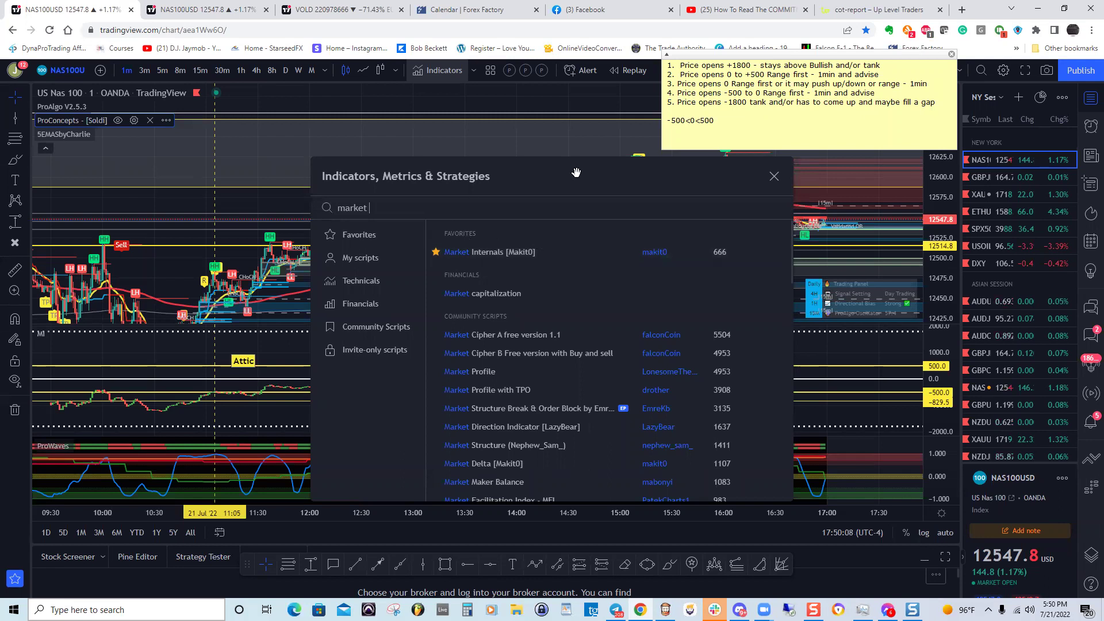
{"action": "left_click", "coordinate": [774, 177]}
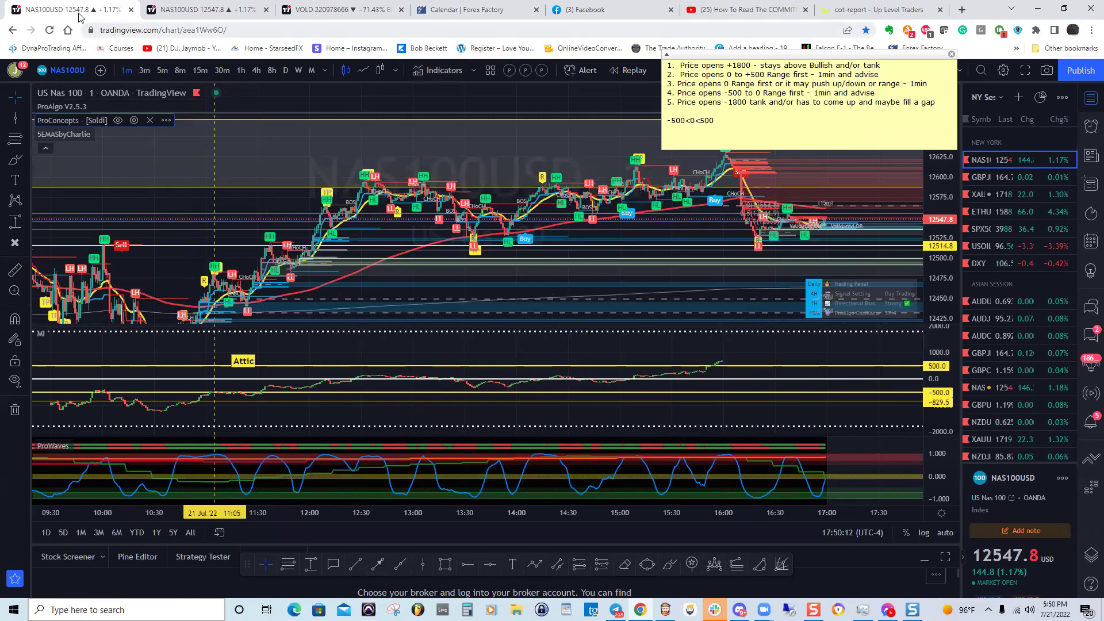
On the five-minute chart, set the ProAlgo Oscillator V2.3 oscillator to Advanced and its normal type to Stochastic
{"action": "left_click", "coordinate": [164, 10]}
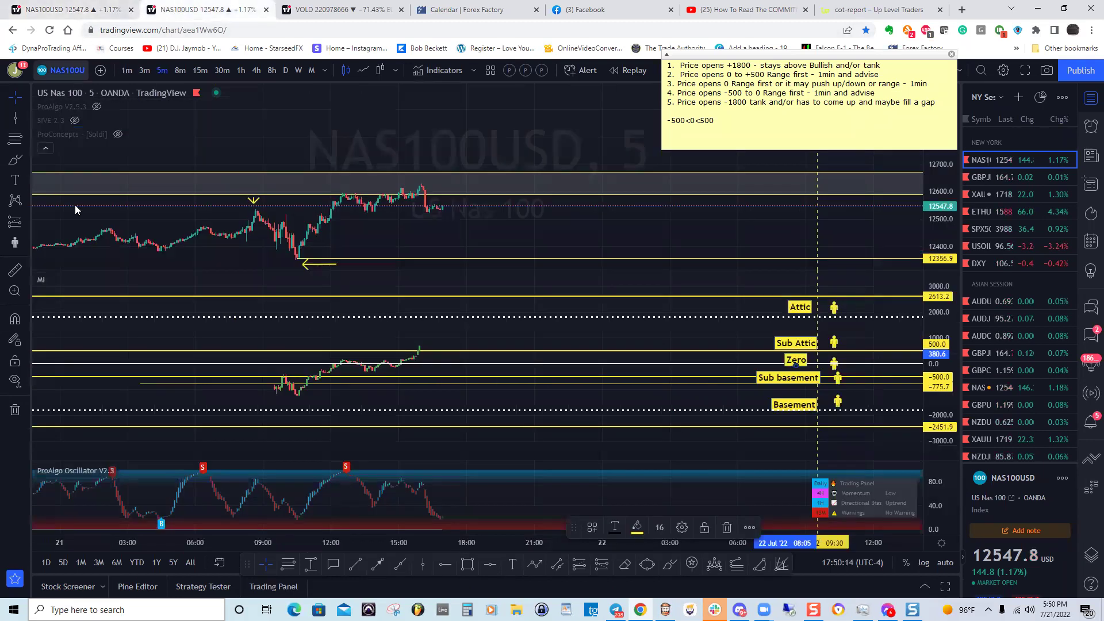
{"action": "mouse_move", "coordinate": [122, 472]}
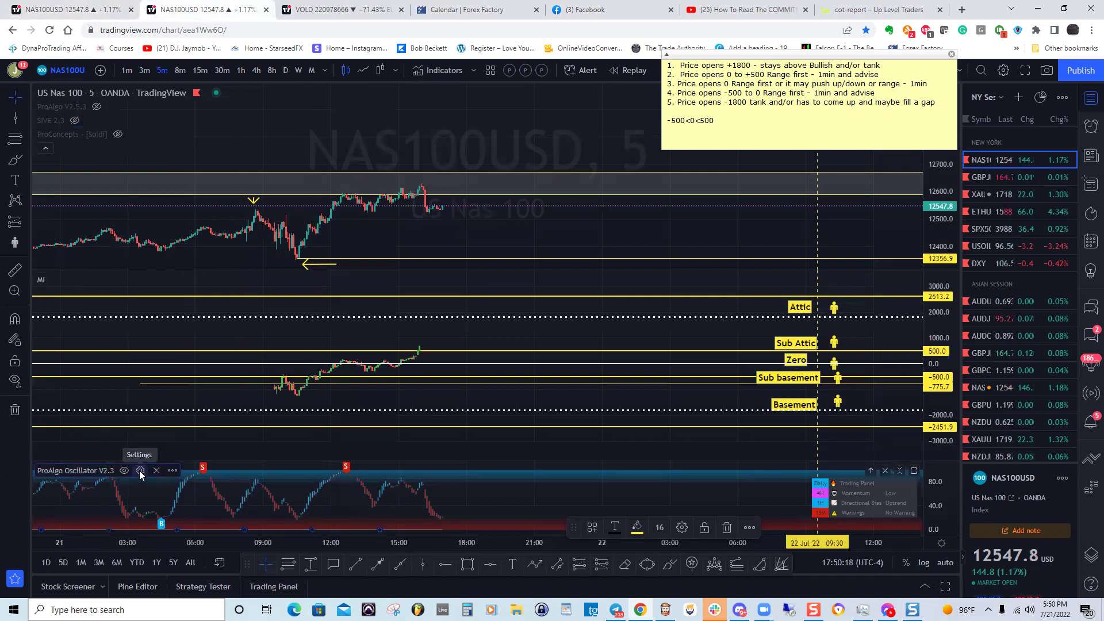
{"action": "left_click", "coordinate": [140, 471]}
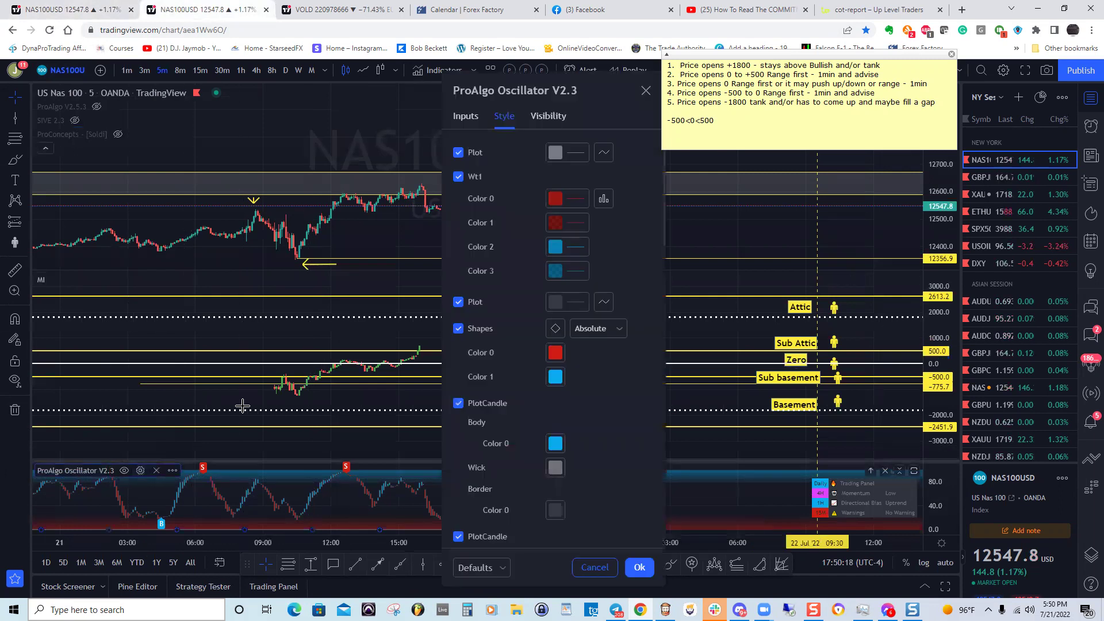
{"action": "left_click", "coordinate": [478, 116]}
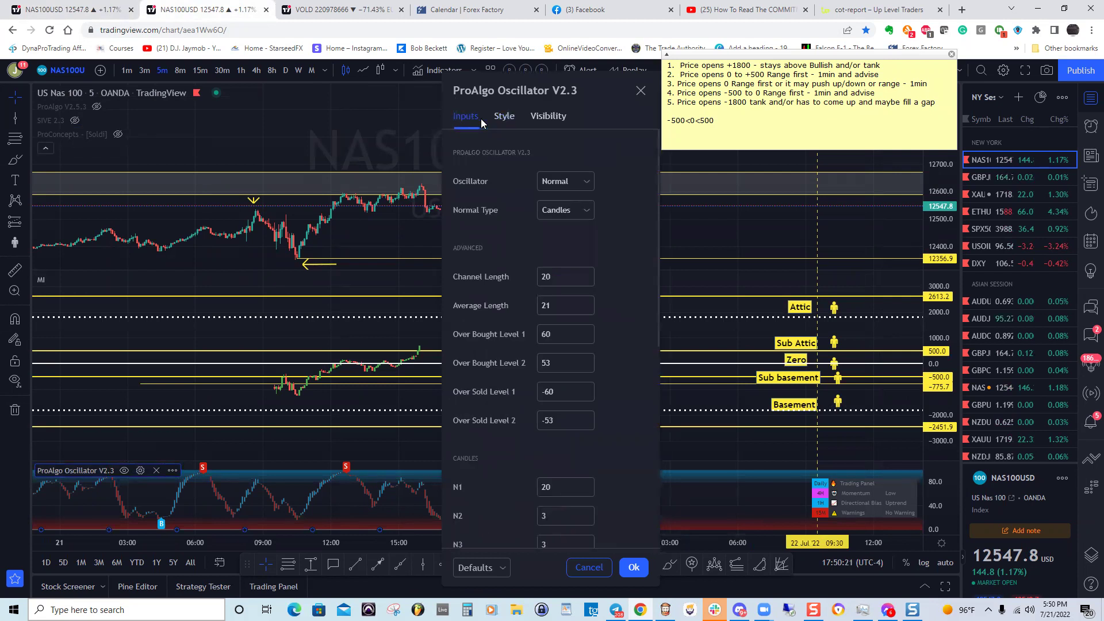
{"action": "left_click", "coordinate": [554, 181]}
{"action": "left_click", "coordinate": [552, 223]}
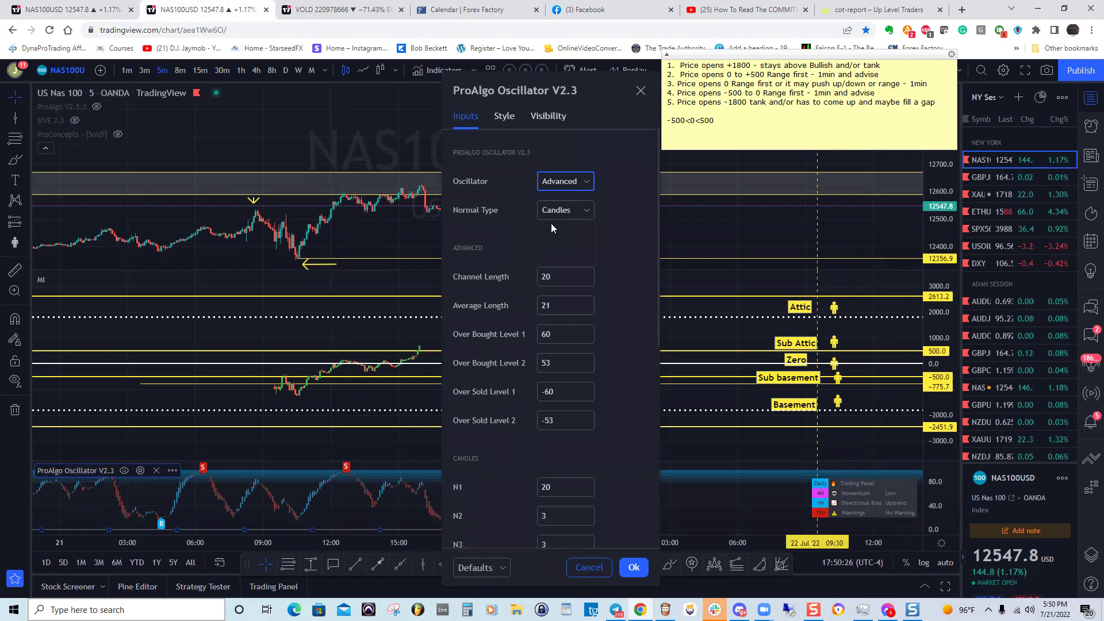
{"action": "left_click", "coordinate": [551, 215]}
{"action": "left_click", "coordinate": [554, 234]}
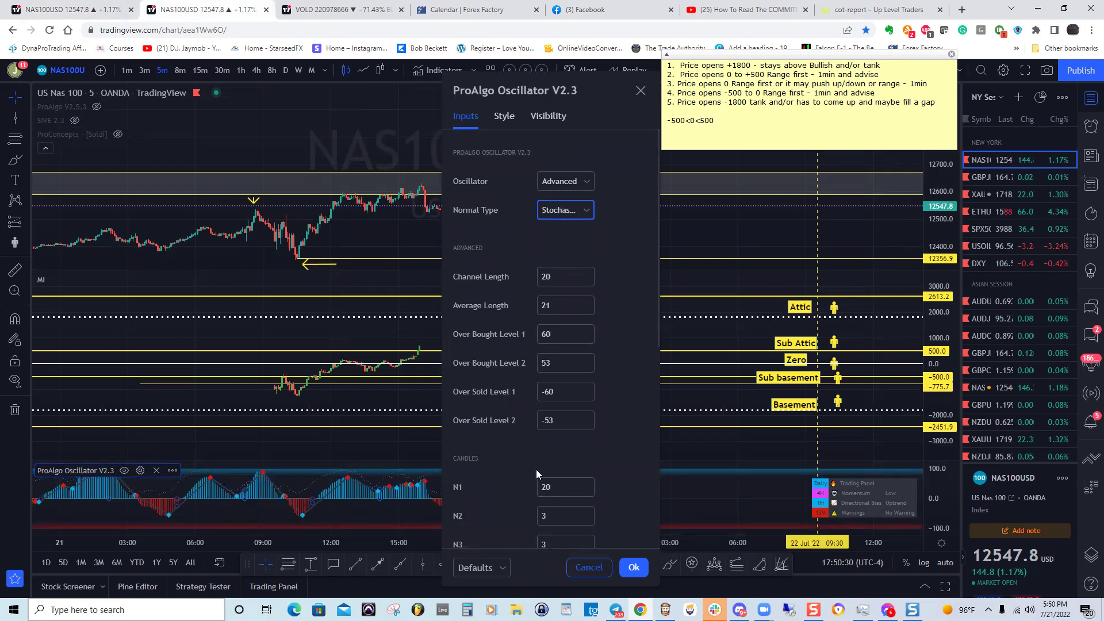
{"action": "left_click", "coordinate": [555, 210]}
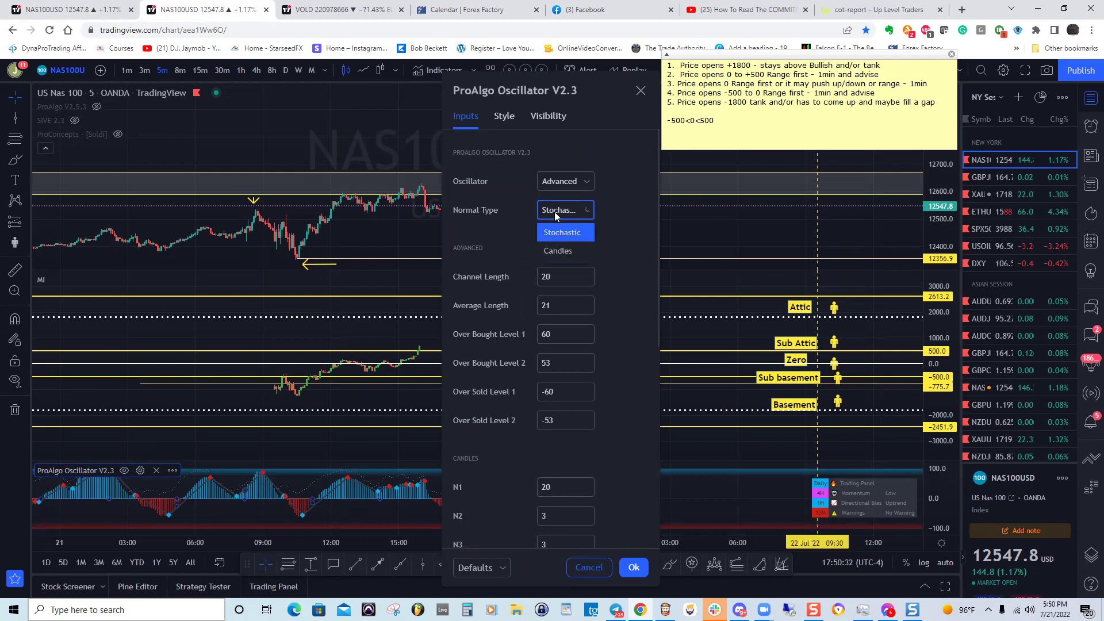
{"action": "left_click", "coordinate": [554, 232]}
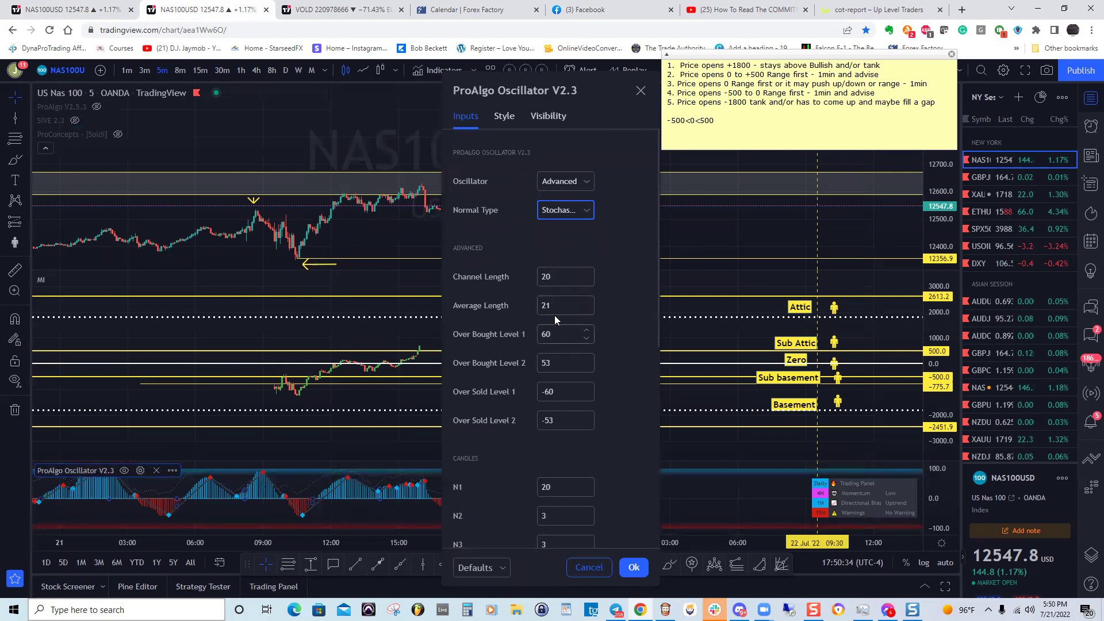
{"action": "left_click", "coordinate": [562, 334]}
{"action": "left_click", "coordinate": [640, 92]}
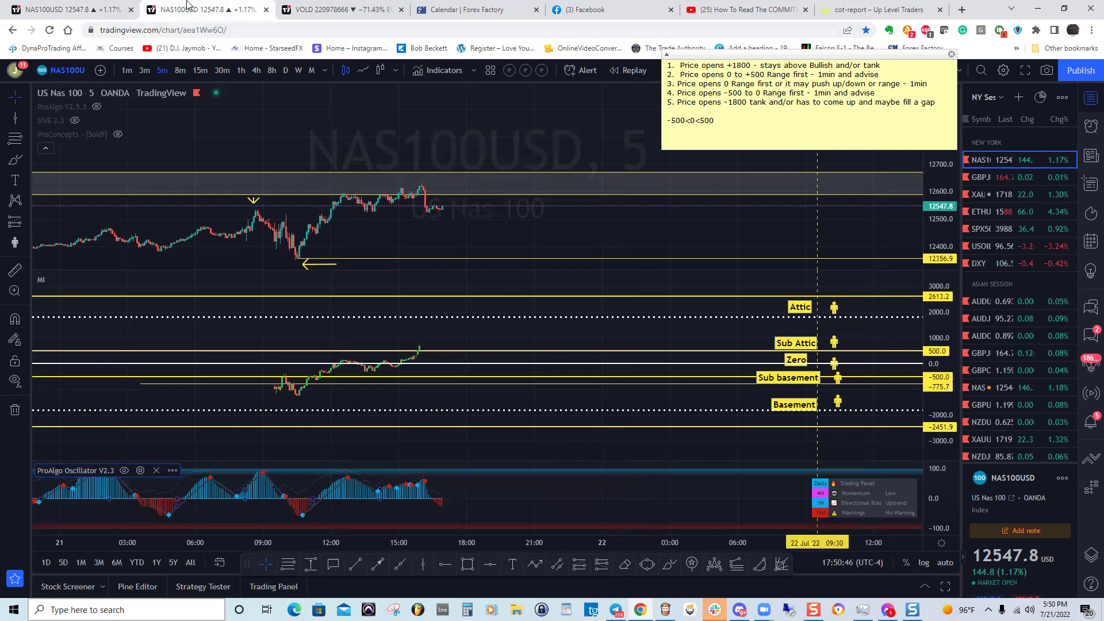
Show the hidden ProAlgo V2.5.3, SIVE 2.3 and ProConcepts indicators on the five-minute chart
{"action": "left_click", "coordinate": [53, 10]}
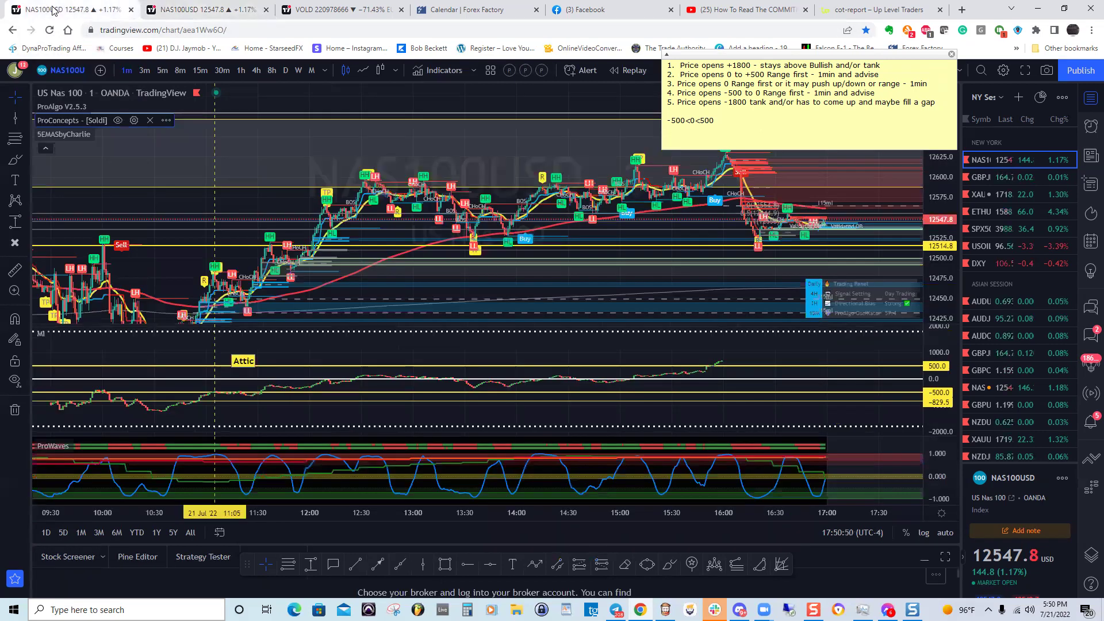
{"action": "left_click", "coordinate": [218, 8]}
{"action": "left_click_drag", "start_coordinate": [419, 286], "coordinate": [521, 290]}
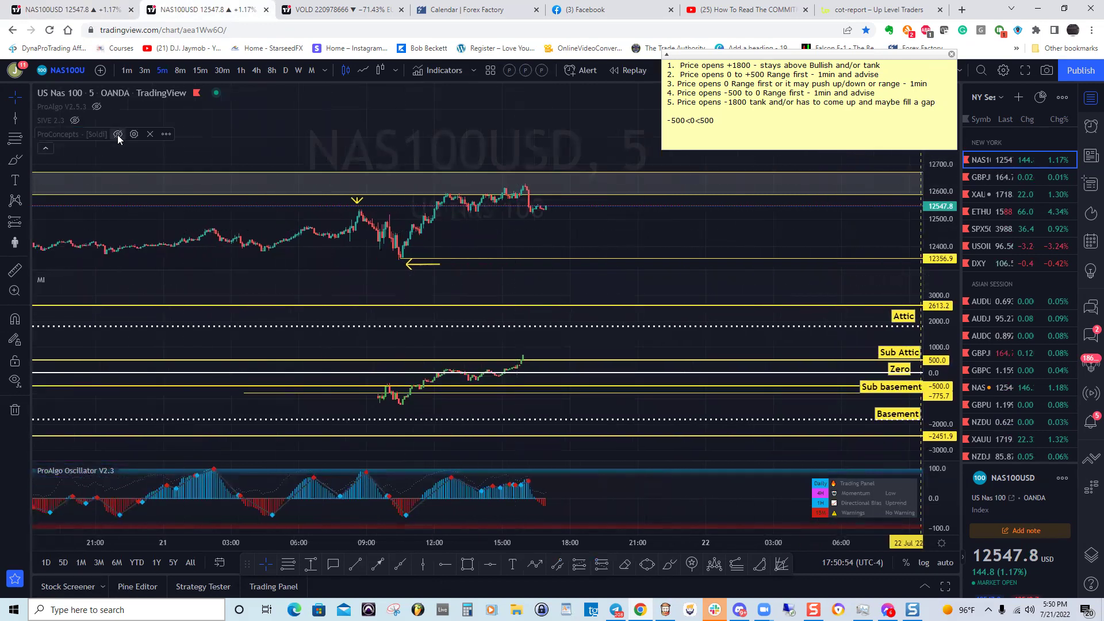
{"action": "left_click", "coordinate": [97, 107]}
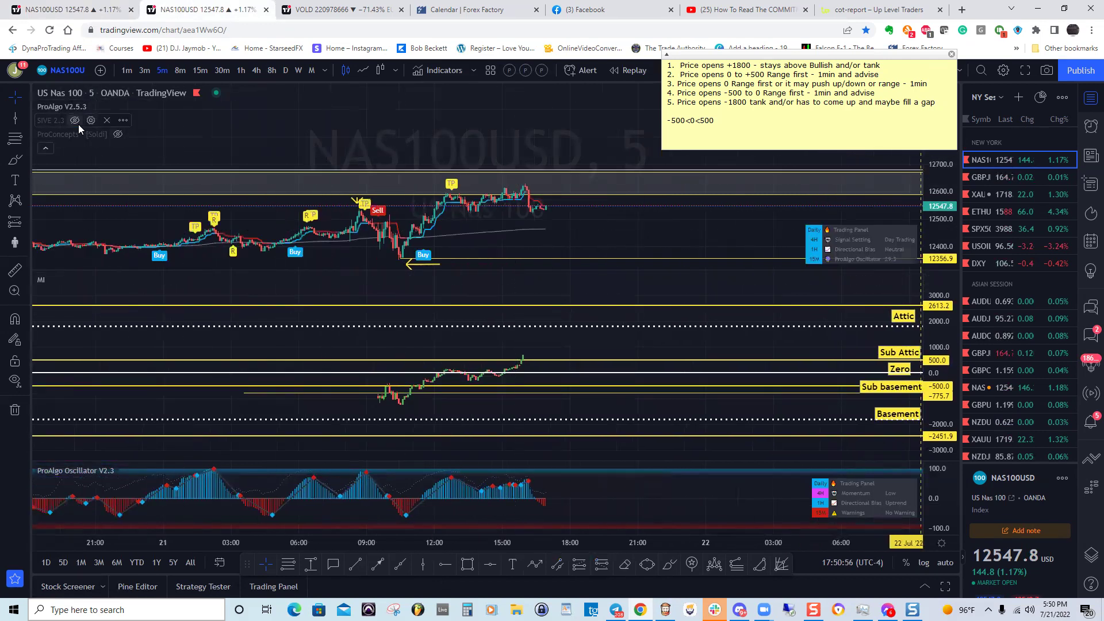
{"action": "left_click", "coordinate": [72, 122]}
{"action": "left_click", "coordinate": [117, 135]}
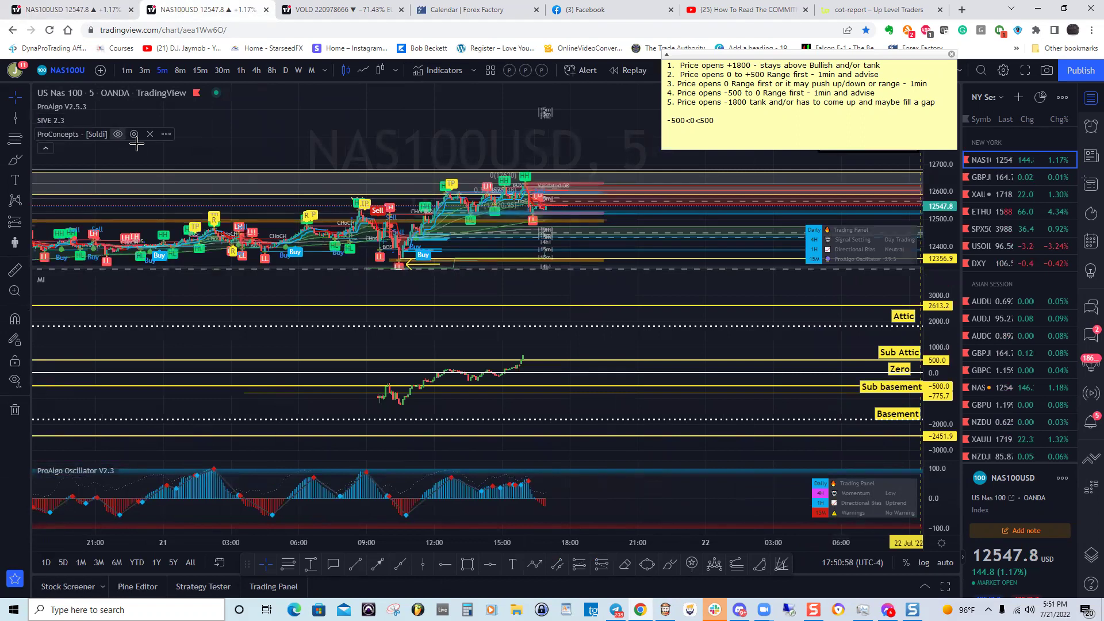
Enlarge the five-minute price pane and stretch its price scale to examine the ProConcepts zones between the 21 July highs and the 22 July 09:30 open
{"action": "left_click_drag", "start_coordinate": [266, 147], "coordinate": [697, 196]}
{"action": "left_click_drag", "start_coordinate": [940, 236], "coordinate": [951, 168]}
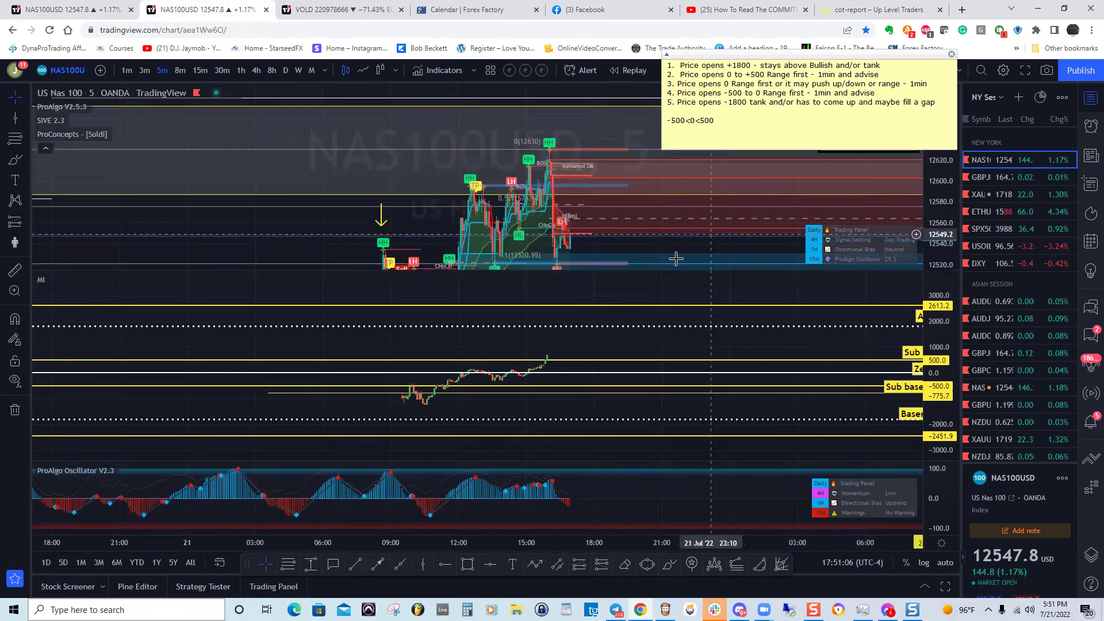
{"action": "left_click_drag", "start_coordinate": [670, 274], "coordinate": [670, 314]}
{"action": "left_click_drag", "start_coordinate": [632, 244], "coordinate": [621, 197]}
{"action": "left_click_drag", "start_coordinate": [945, 223], "coordinate": [946, 234]}
{"action": "left_click_drag", "start_coordinate": [734, 222], "coordinate": [626, 221]}
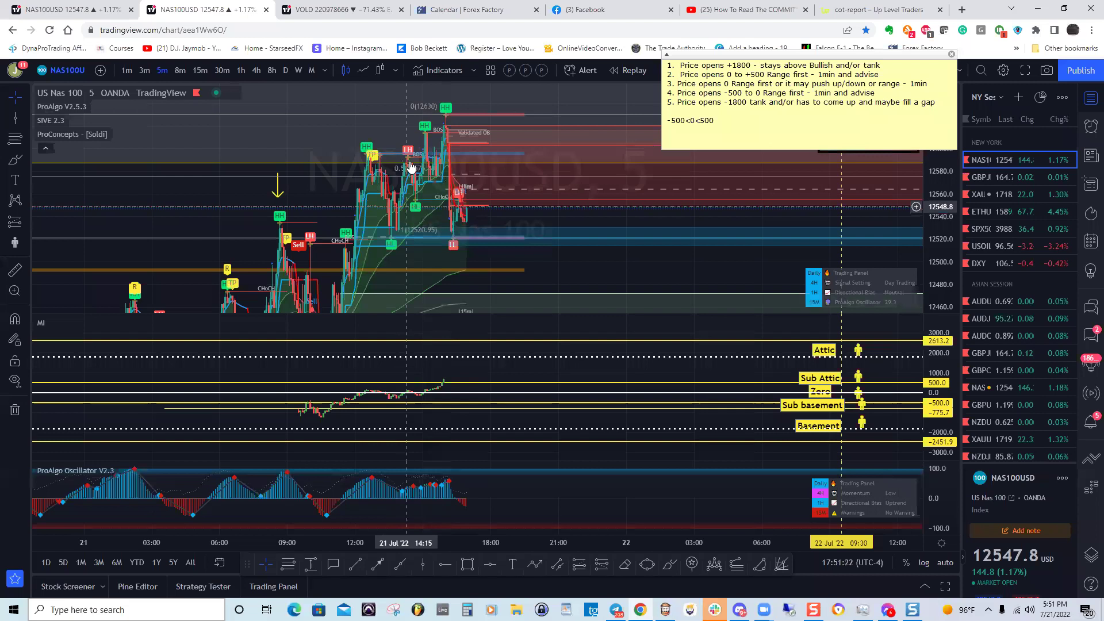
{"action": "left_click_drag", "start_coordinate": [491, 152], "coordinate": [533, 129]}
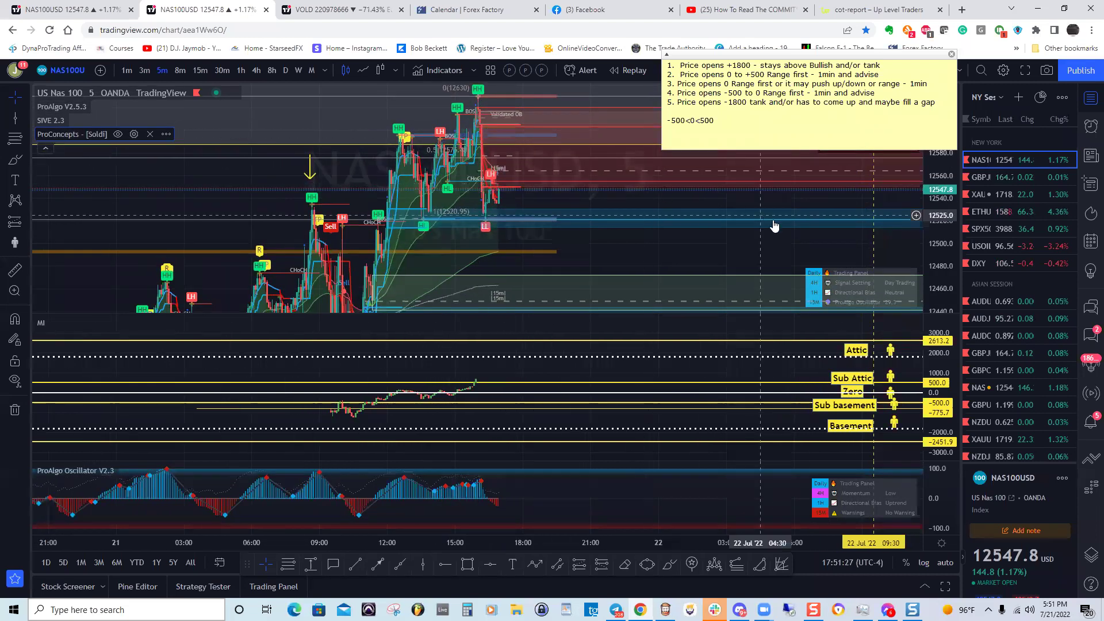
{"action": "left_click_drag", "start_coordinate": [939, 249], "coordinate": [938, 254]}
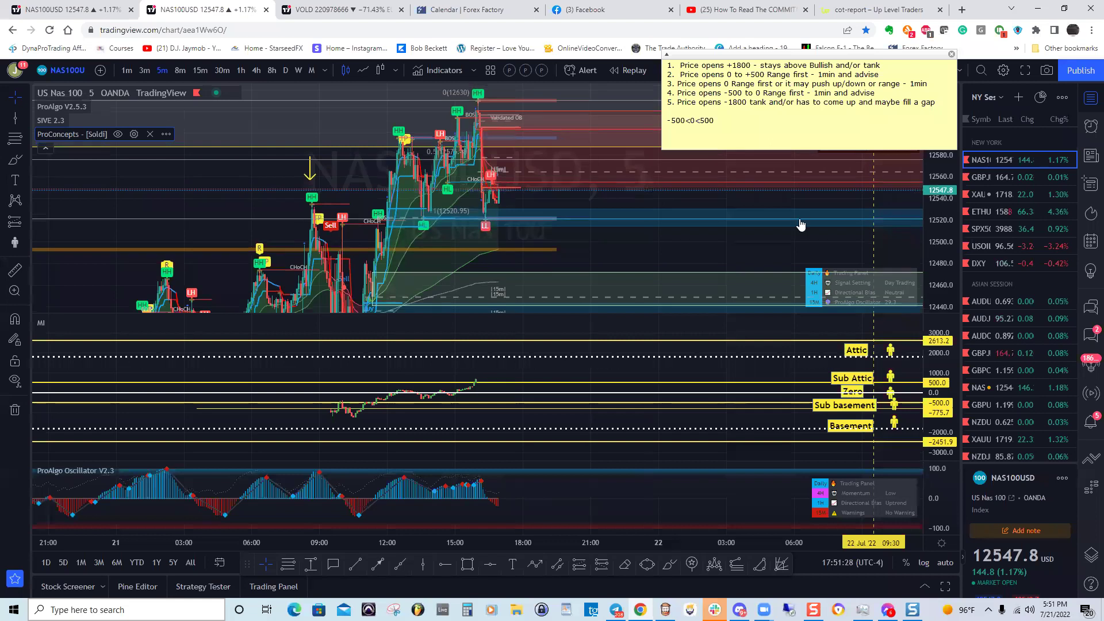
{"action": "left_click_drag", "start_coordinate": [544, 171], "coordinate": [542, 179]}
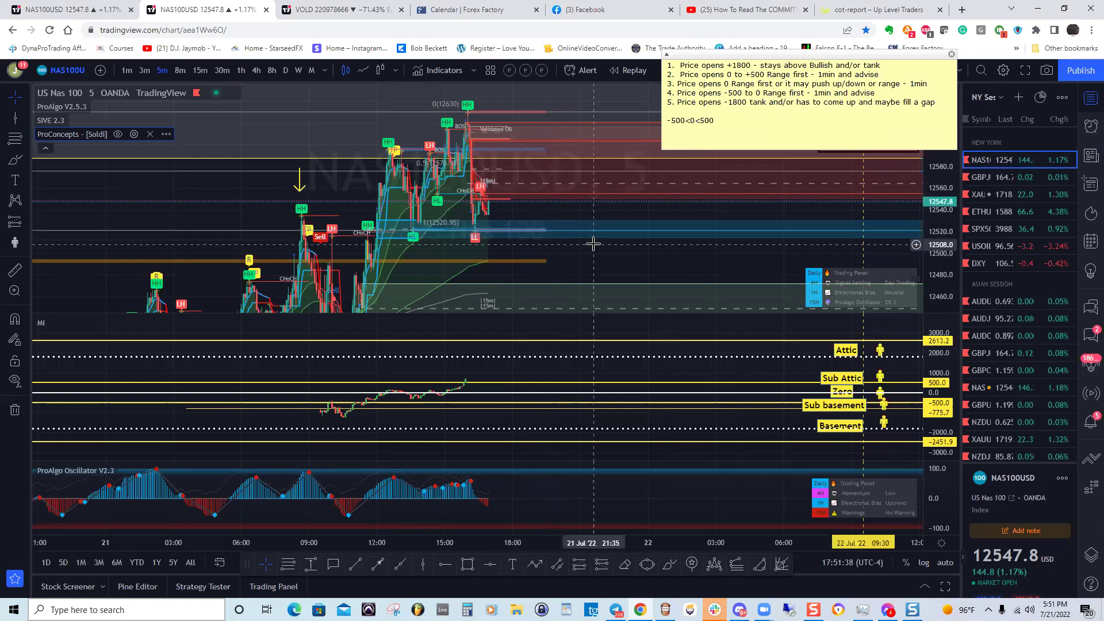
{"action": "left_click_drag", "start_coordinate": [588, 254], "coordinate": [544, 244]}
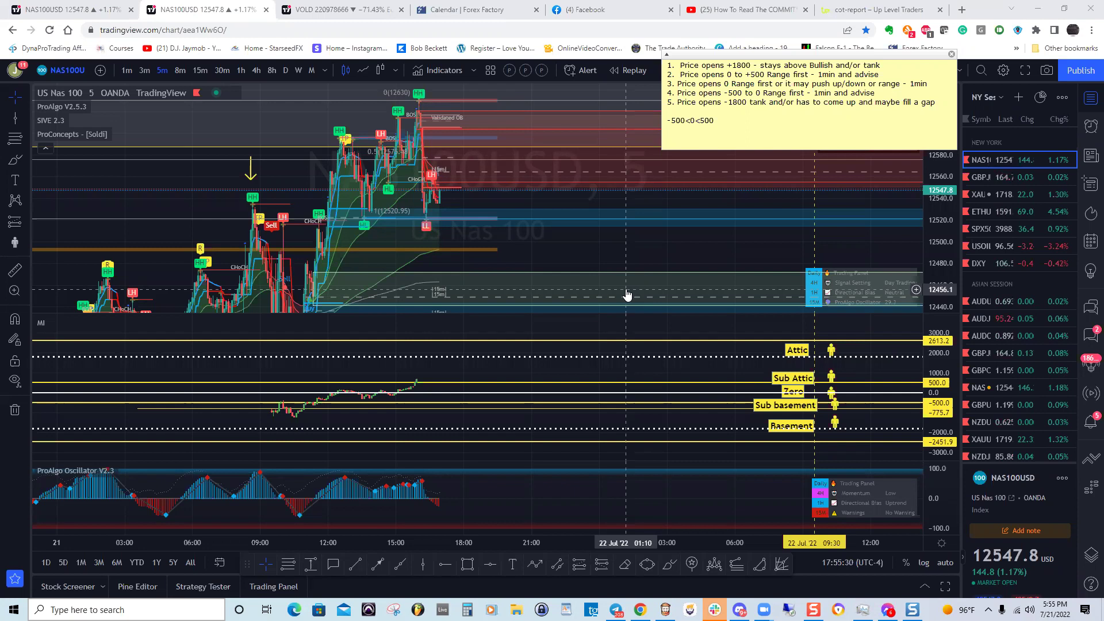
Examine the five-minute price action and MI readings back through 20 July to the 19 July 09:30 market open
{"action": "left_click_drag", "start_coordinate": [566, 308], "coordinate": [690, 243]}
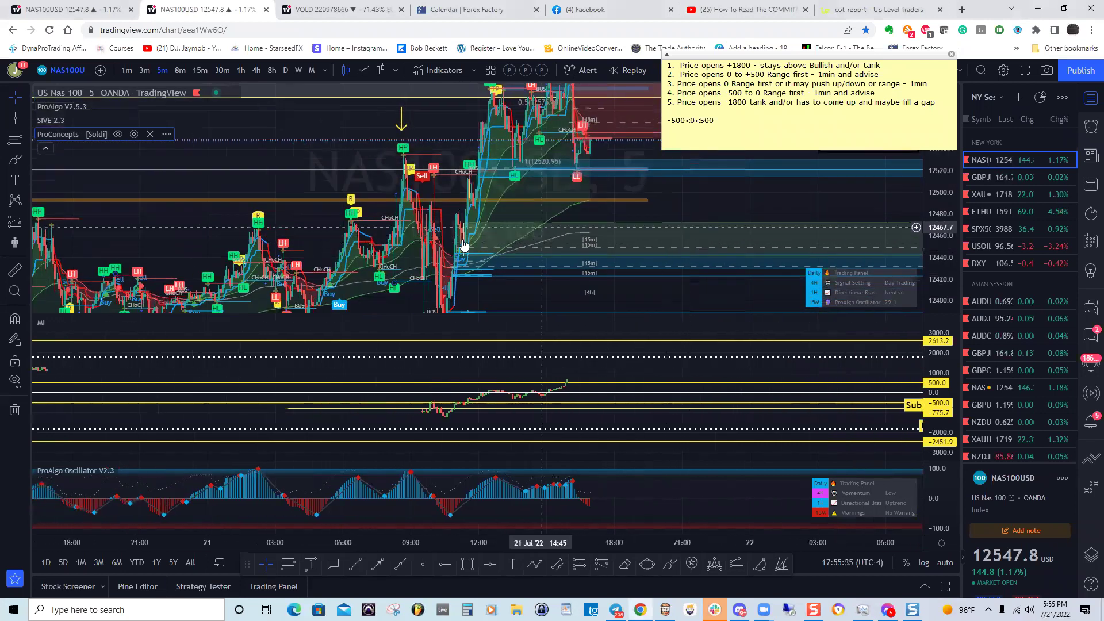
{"action": "left_click_drag", "start_coordinate": [425, 279], "coordinate": [552, 233]}
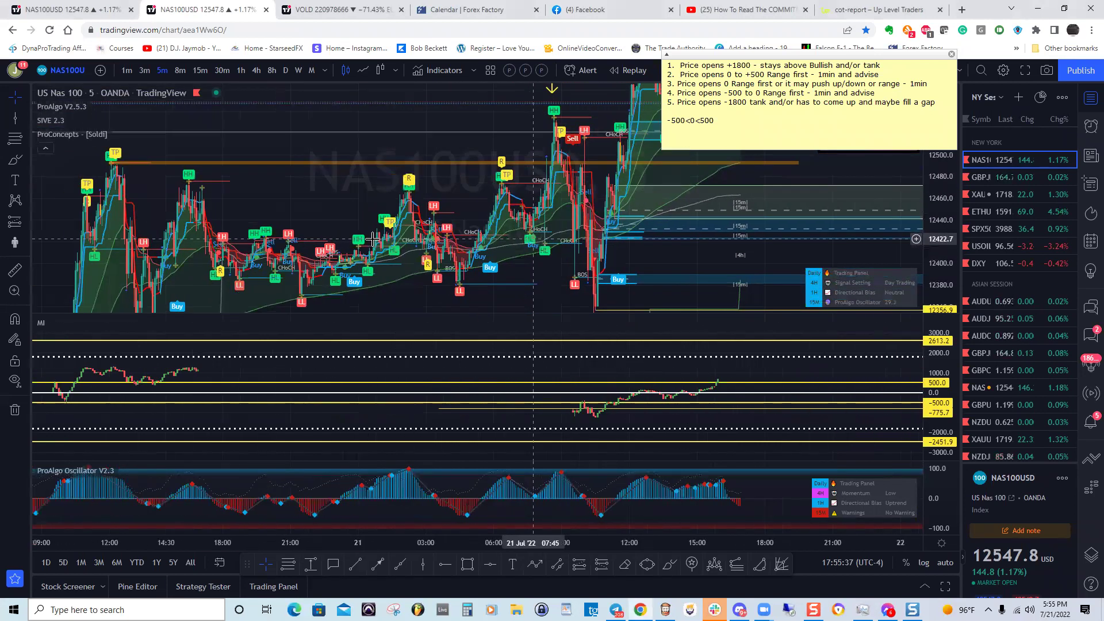
{"action": "left_click_drag", "start_coordinate": [276, 138], "coordinate": [476, 221]}
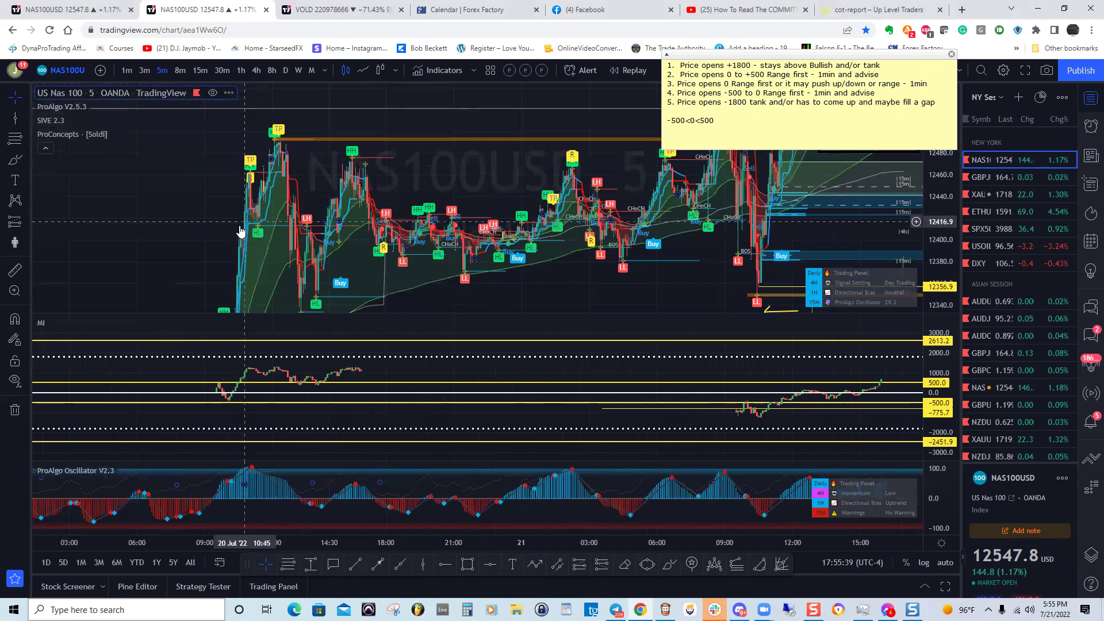
{"action": "left_click_drag", "start_coordinate": [264, 222], "coordinate": [405, 184]}
{"action": "left_click_drag", "start_coordinate": [263, 190], "coordinate": [368, 175]}
{"action": "left_click_drag", "start_coordinate": [256, 167], "coordinate": [536, 141]}
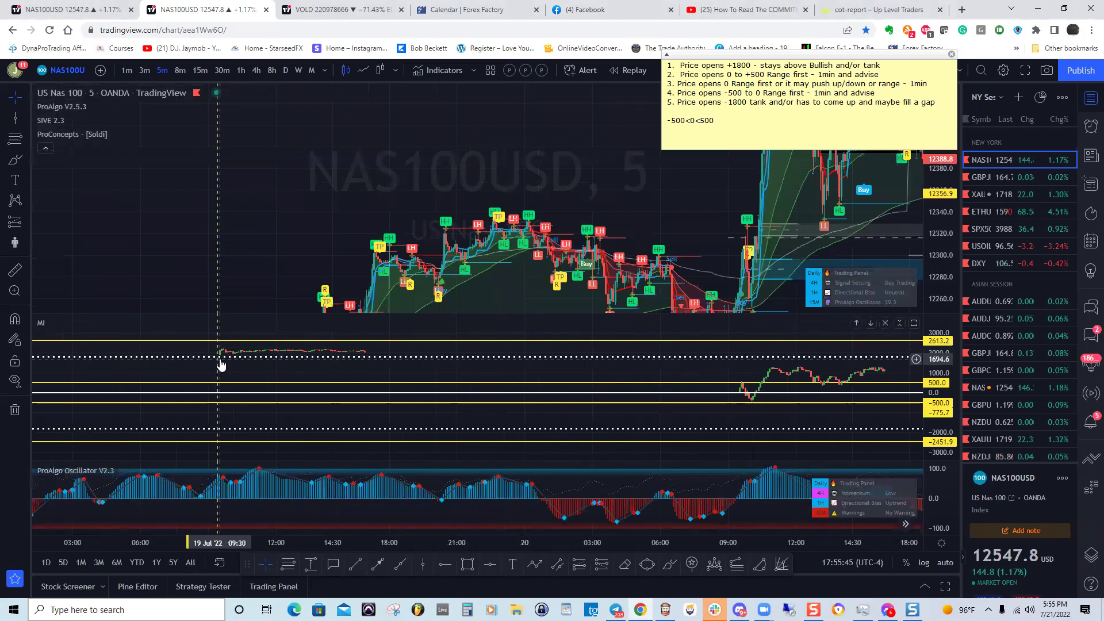
{"action": "left_click_drag", "start_coordinate": [305, 266], "coordinate": [321, 207]}
{"action": "mouse_move", "coordinate": [379, 242]}
{"action": "left_mouse_down"}
{"action": "mouse_move", "coordinate": [426, 215]}
{"action": "mouse_move", "coordinate": [374, 224]}
{"action": "mouse_move", "coordinate": [395, 242]}
{"action": "left_mouse_up"}
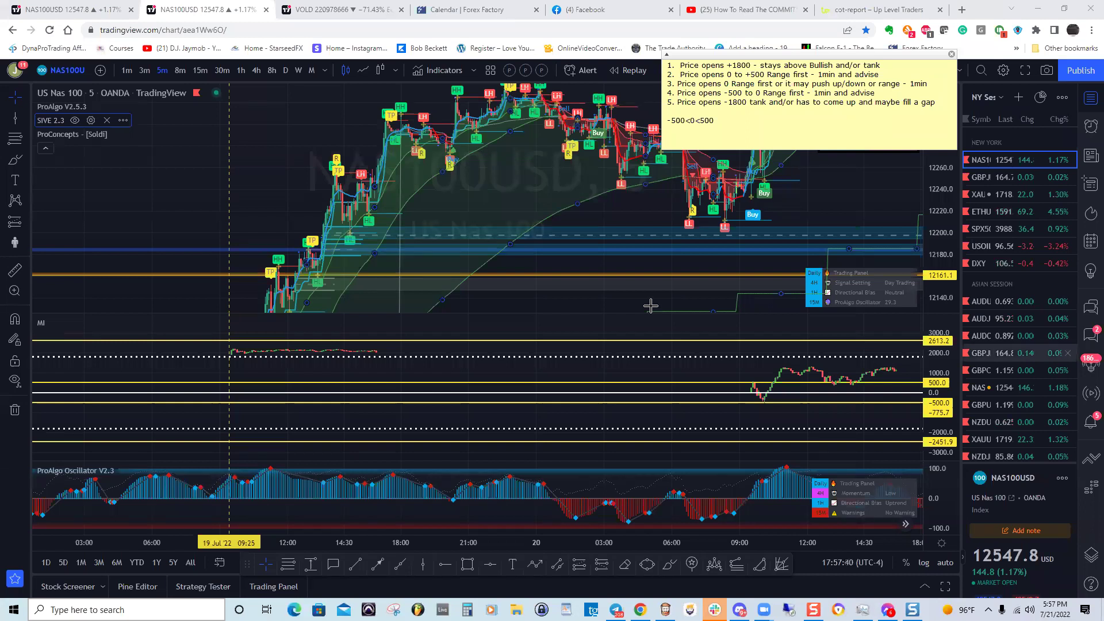
Review price and MI from 20 July forward to the 22 July market open, moving the scenario note slightly off its place along the way
{"action": "left_click_drag", "start_coordinate": [489, 203], "coordinate": [190, 295]}
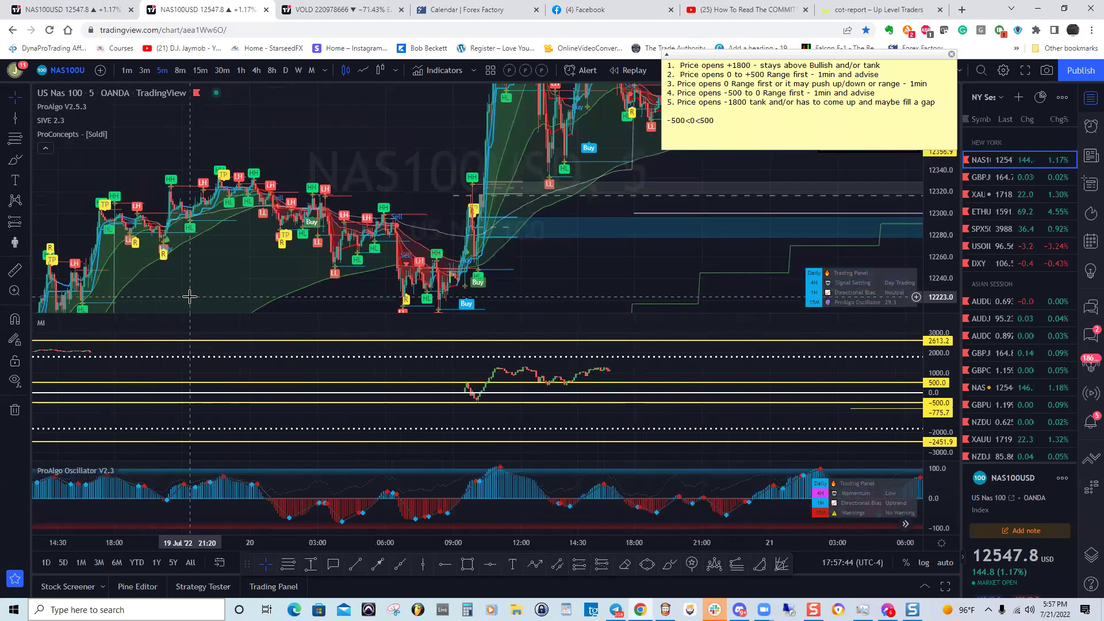
{"action": "left_click_drag", "start_coordinate": [538, 267], "coordinate": [405, 311]}
{"action": "left_click_drag", "start_coordinate": [666, 240], "coordinate": [343, 271]}
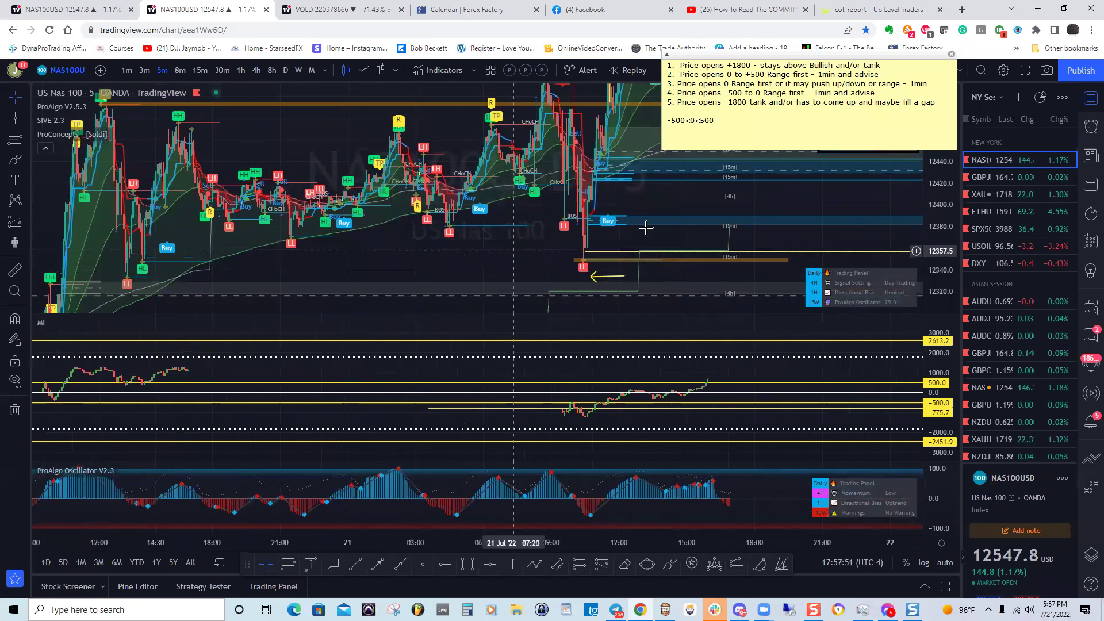
{"action": "left_click_drag", "start_coordinate": [588, 237], "coordinate": [397, 285]}
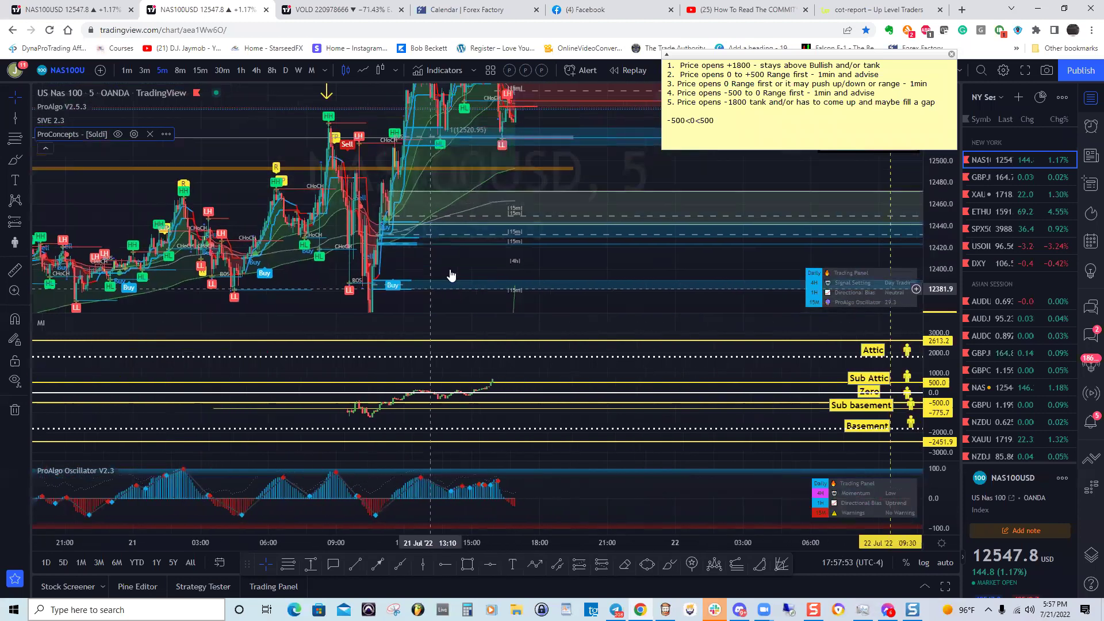
{"action": "mouse_move", "coordinate": [592, 209]}
{"action": "left_mouse_down"}
{"action": "mouse_move", "coordinate": [444, 262]}
{"action": "mouse_move", "coordinate": [433, 192]}
{"action": "mouse_move", "coordinate": [492, 232]}
{"action": "mouse_move", "coordinate": [525, 209]}
{"action": "mouse_move", "coordinate": [610, 210]}
{"action": "left_mouse_up"}
{"action": "left_click_drag", "start_coordinate": [703, 59], "coordinate": [677, 65]}
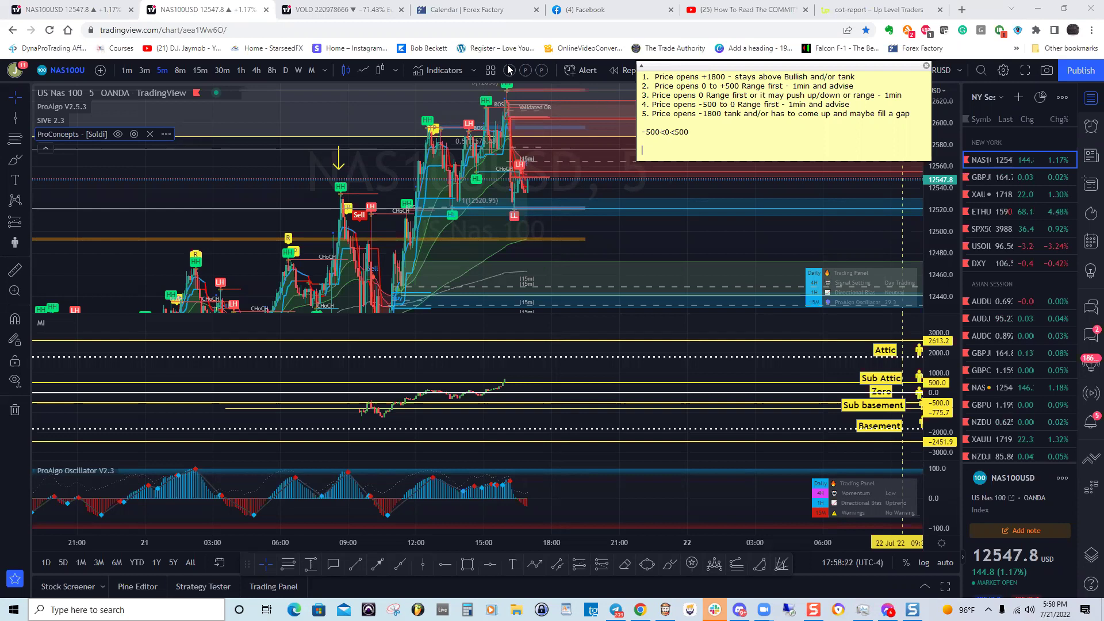
{"action": "left_click_drag", "start_coordinate": [655, 312], "coordinate": [569, 271]}
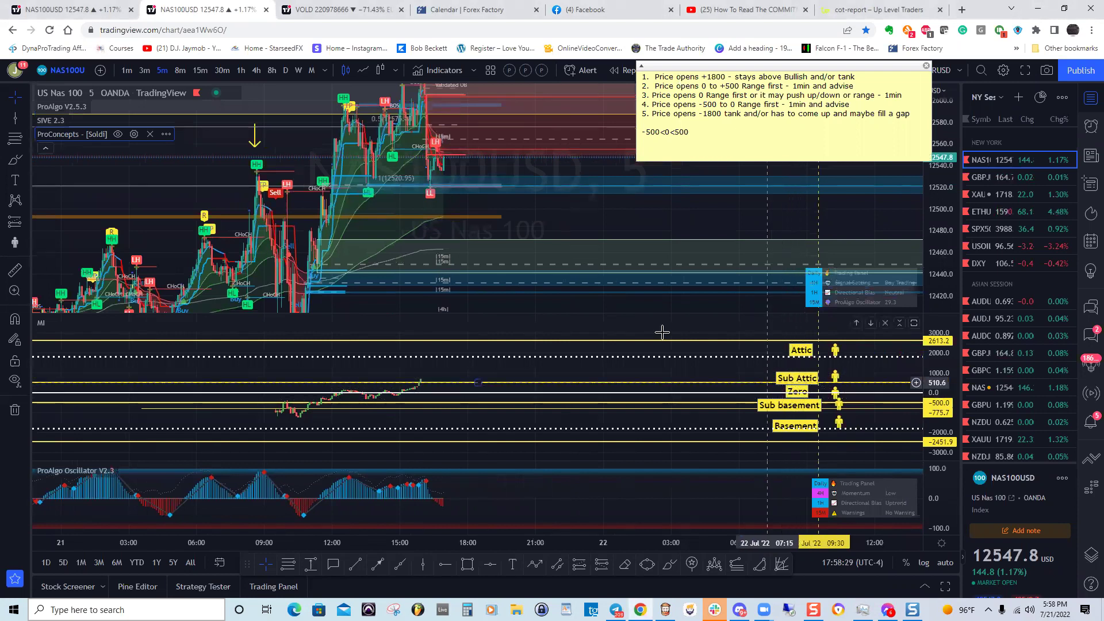
{"action": "left_click_drag", "start_coordinate": [443, 263], "coordinate": [530, 239]}
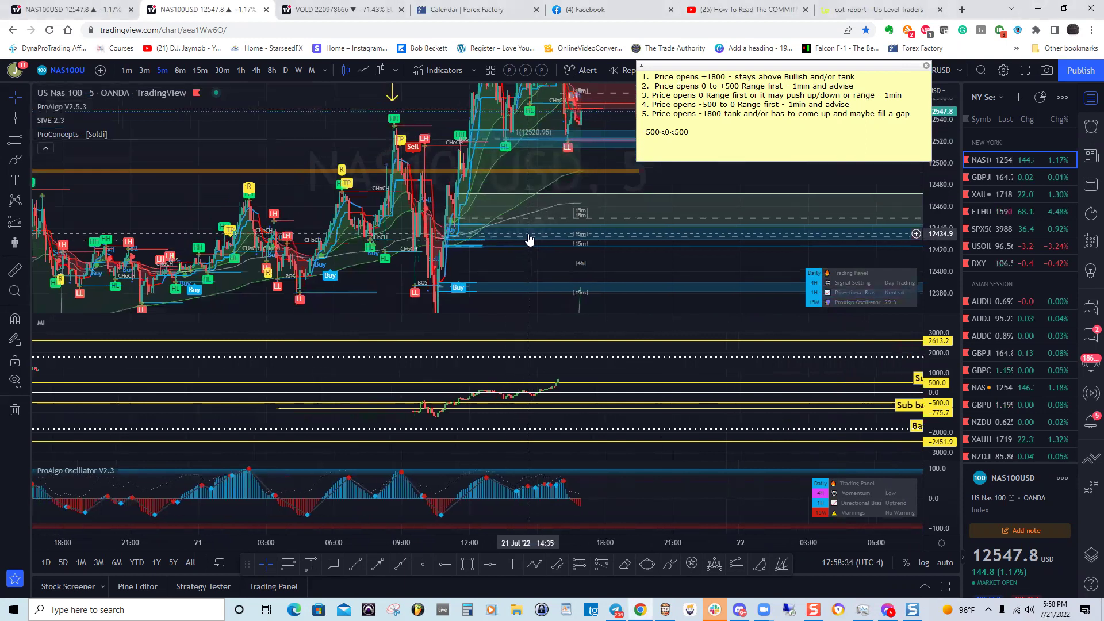
{"action": "left_click_drag", "start_coordinate": [464, 275], "coordinate": [402, 285]}
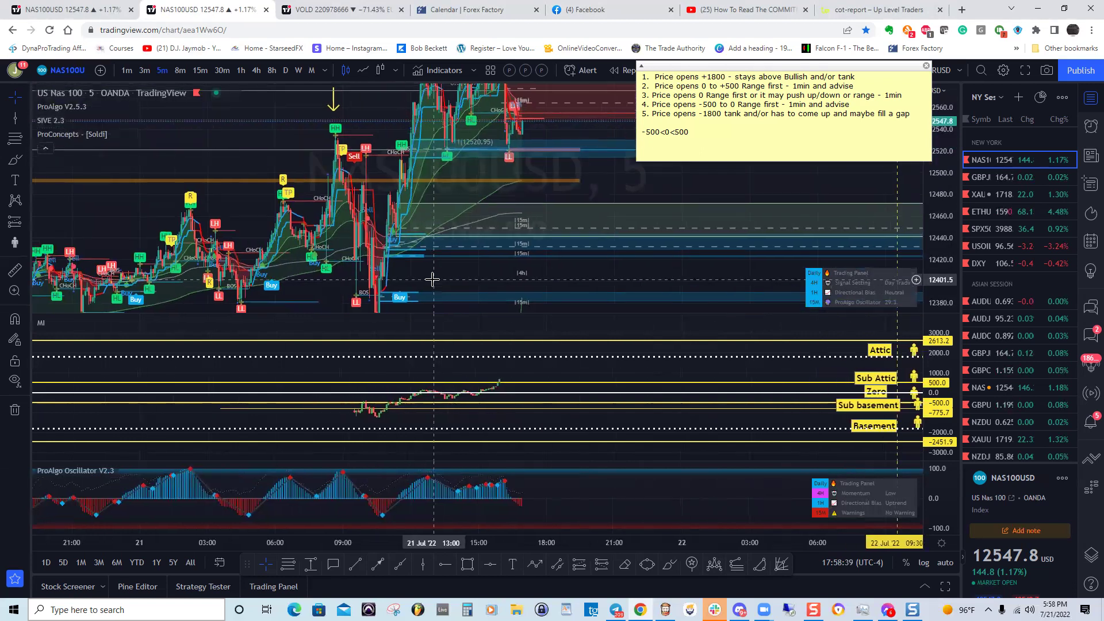
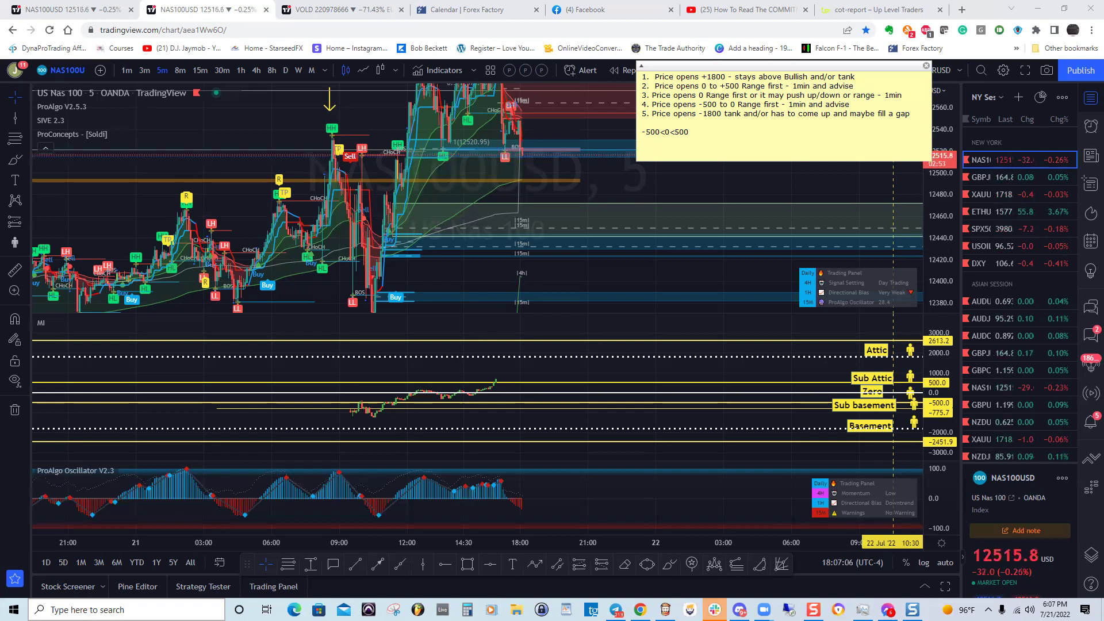
Examine the ProConcepts zones around the 21 July low and high against the MI levels marked for 22 July, compressing the price scale
{"action": "mouse_move", "coordinate": [603, 283]}
{"action": "left_mouse_down"}
{"action": "mouse_move", "coordinate": [595, 306]}
{"action": "mouse_move", "coordinate": [604, 276]}
{"action": "left_mouse_up"}
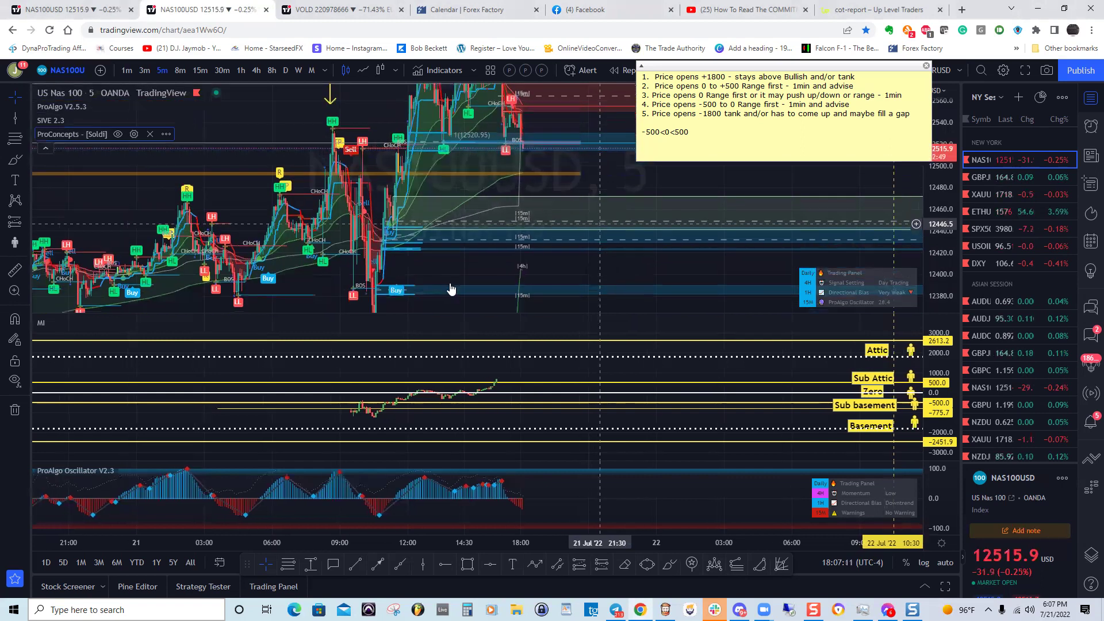
{"action": "left_click_drag", "start_coordinate": [412, 290], "coordinate": [424, 270]}
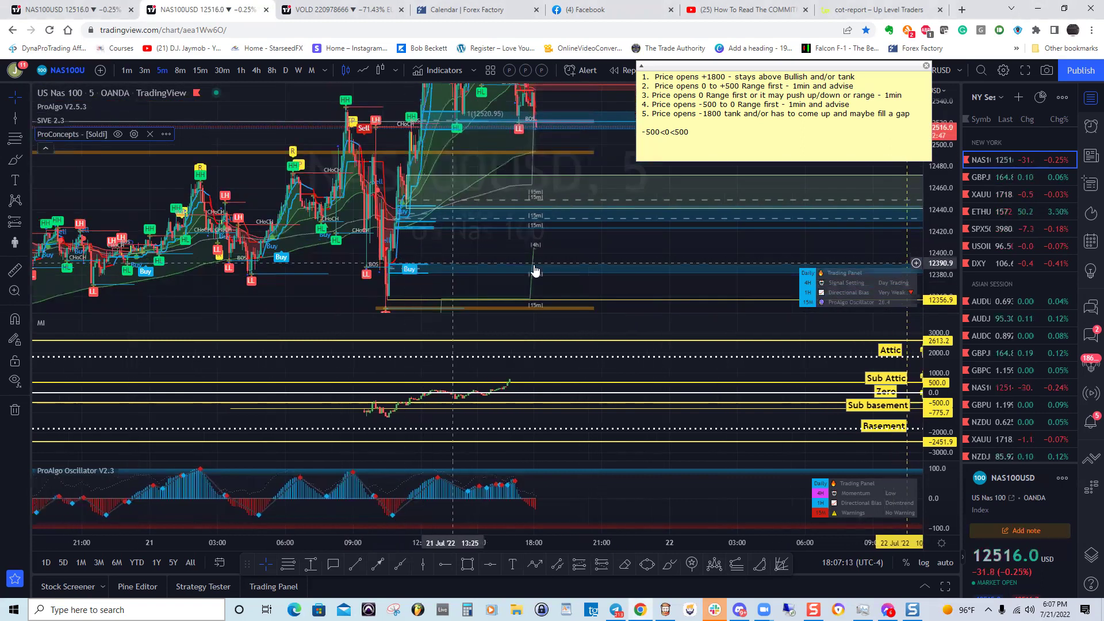
{"action": "left_click_drag", "start_coordinate": [938, 227], "coordinate": [938, 273]}
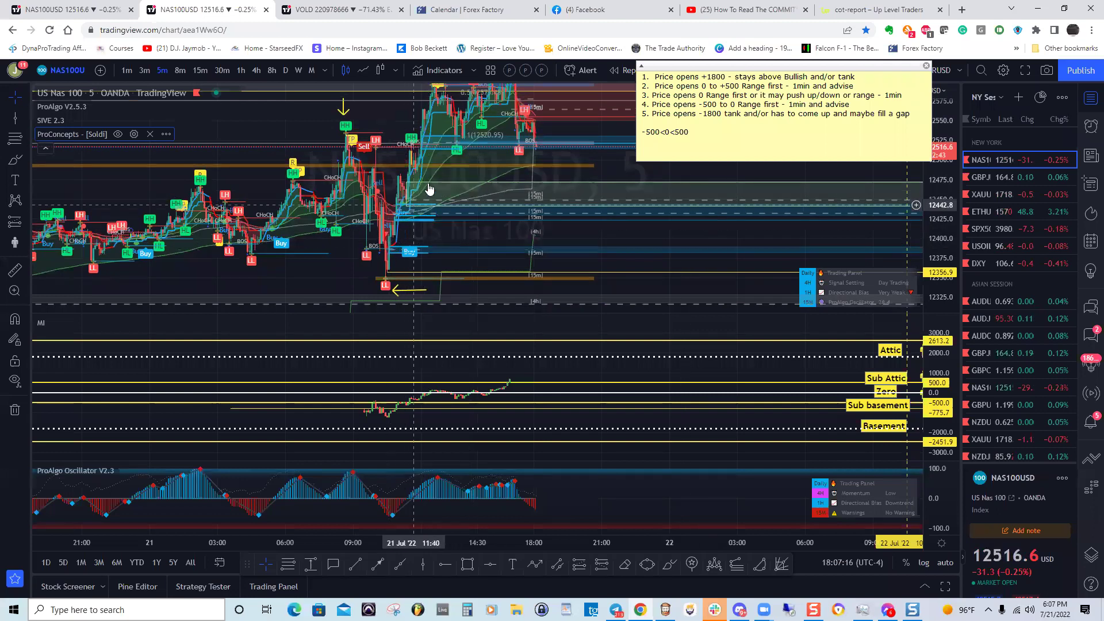
{"action": "left_click_drag", "start_coordinate": [409, 258], "coordinate": [401, 275]}
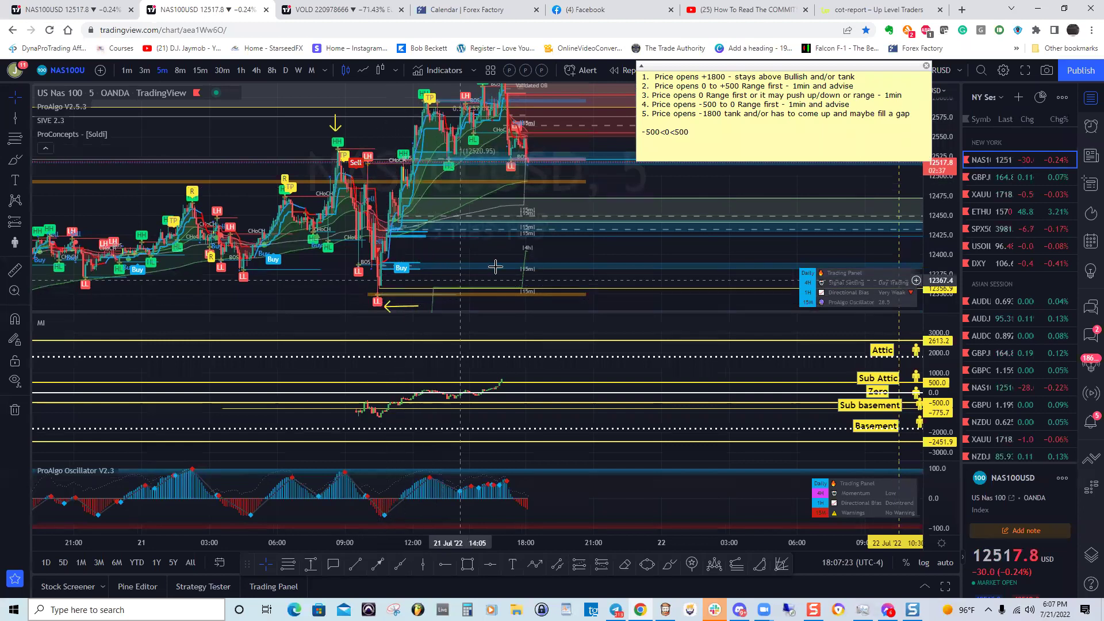
{"action": "left_click_drag", "start_coordinate": [508, 263], "coordinate": [473, 282]}
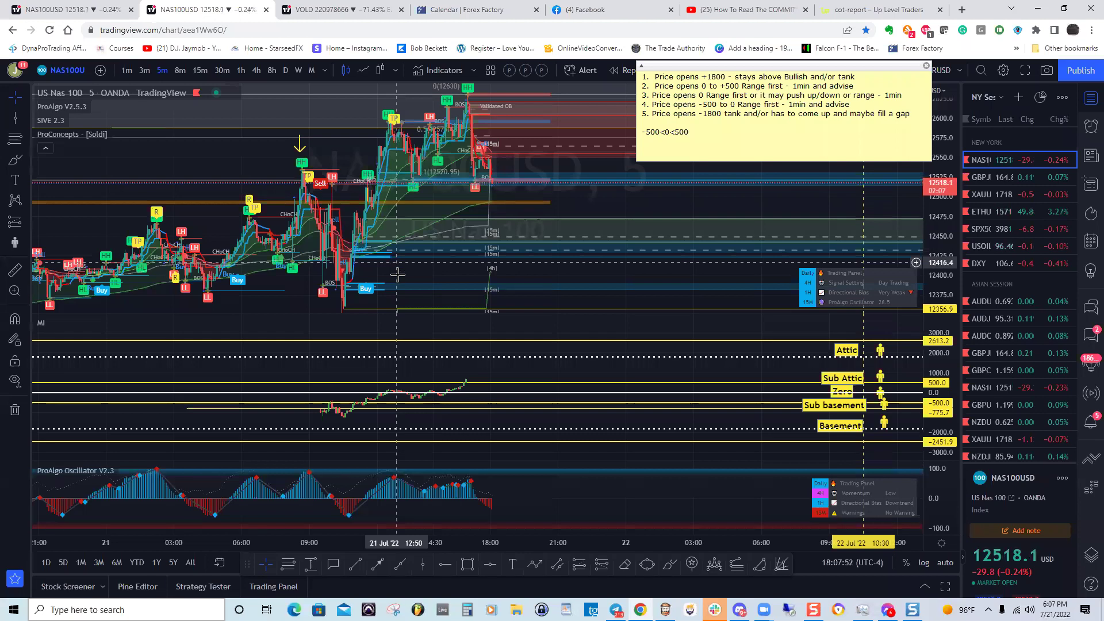
{"action": "left_click_drag", "start_coordinate": [592, 373], "coordinate": [473, 357]}
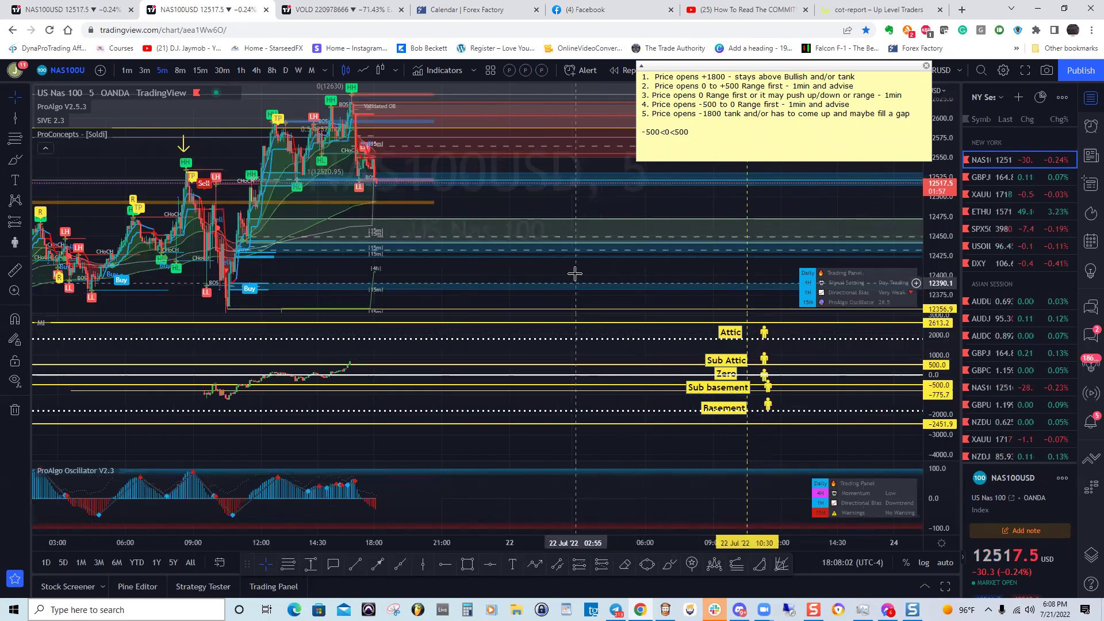
{"action": "scroll", "coordinate": [535, 273], "scroll_direction": "right", "scroll_amount": 5}
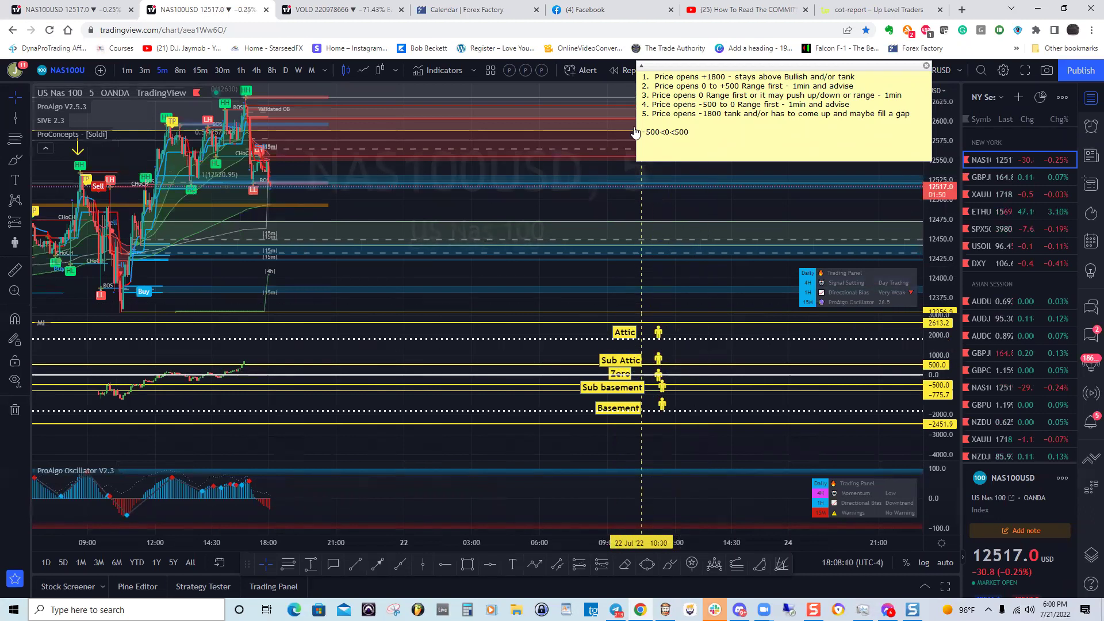
{"action": "left_click_drag", "start_coordinate": [417, 156], "coordinate": [492, 163]}
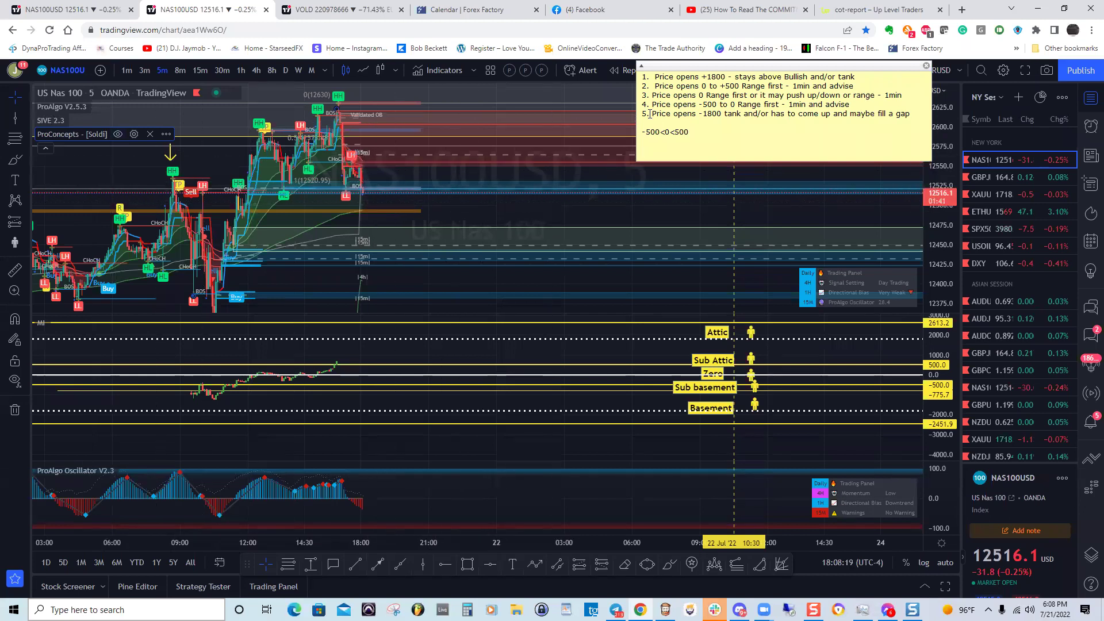
{"action": "left_click_drag", "start_coordinate": [462, 135], "coordinate": [543, 143]}
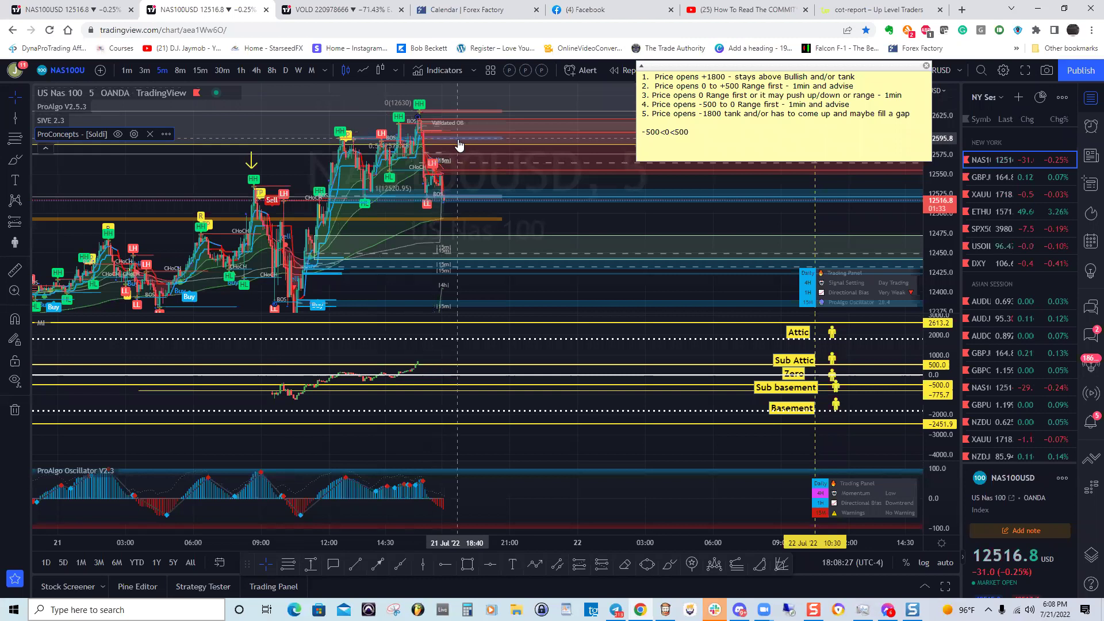
{"action": "left_click_drag", "start_coordinate": [497, 172], "coordinate": [509, 163]}
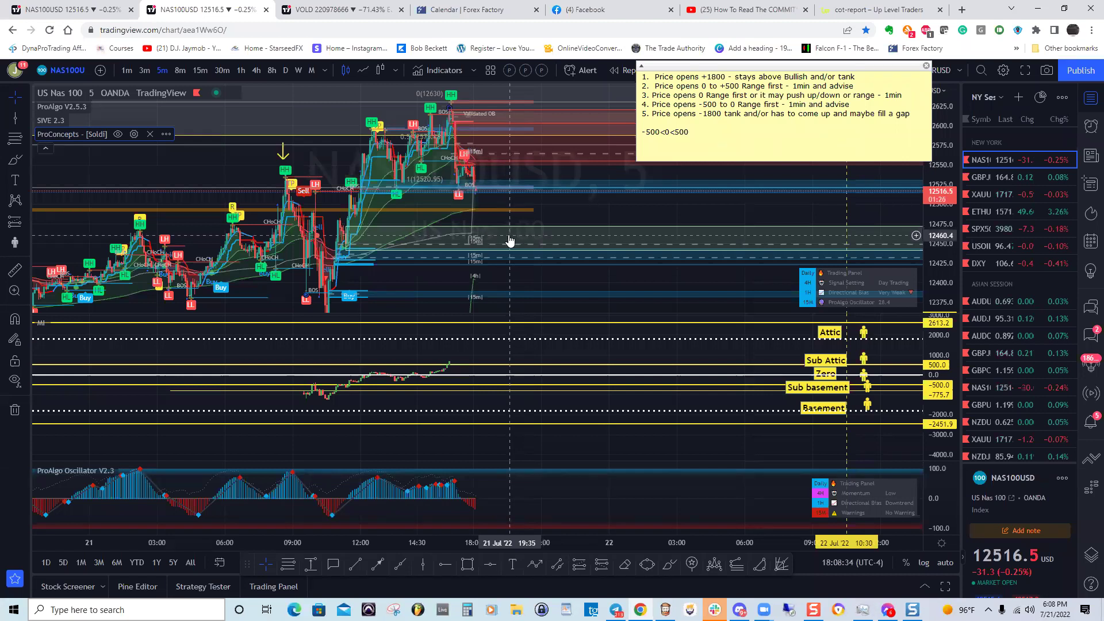
{"action": "left_click_drag", "start_coordinate": [512, 240], "coordinate": [518, 233]}
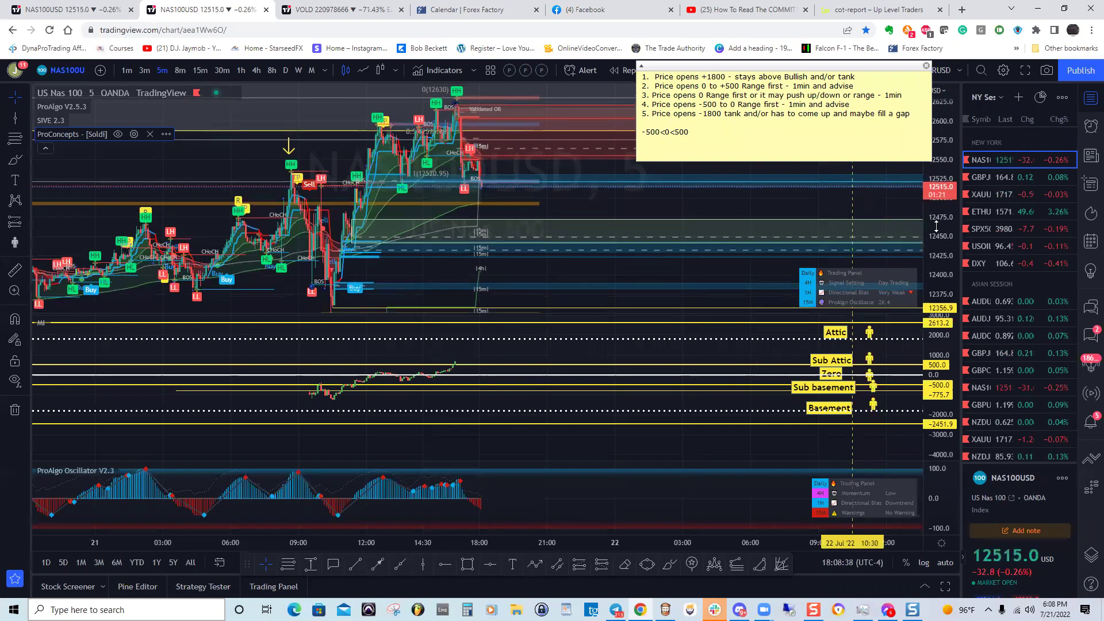
{"action": "left_click", "coordinate": [651, 149]}
{"action": "type", "text": "50"}
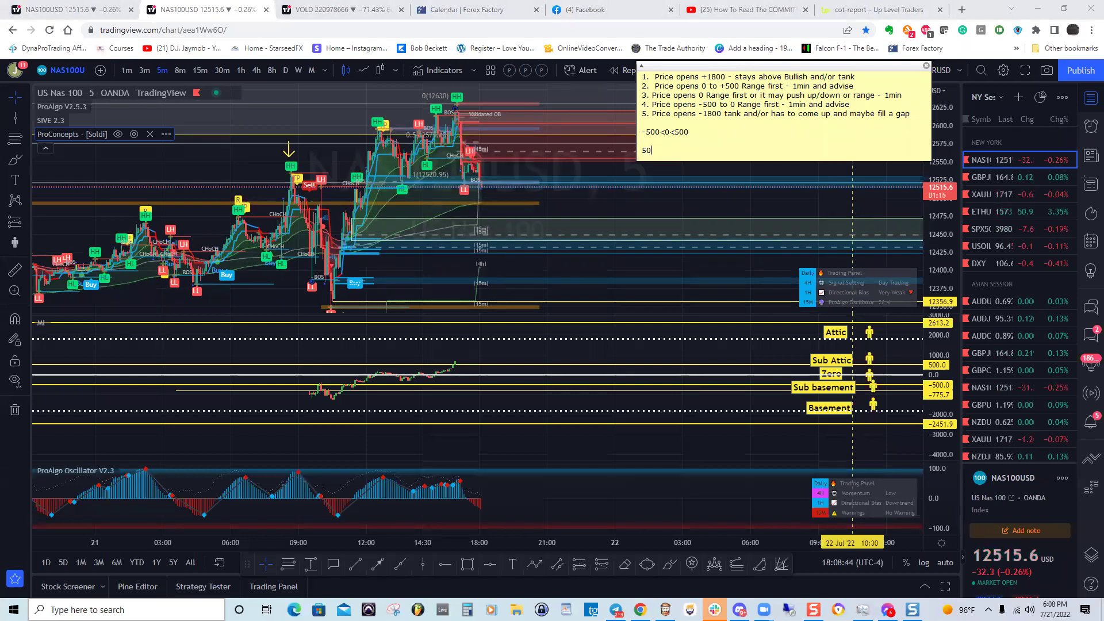
{"action": "type", "text": "-100-200-100"}
{"action": "type", "text": "000"}
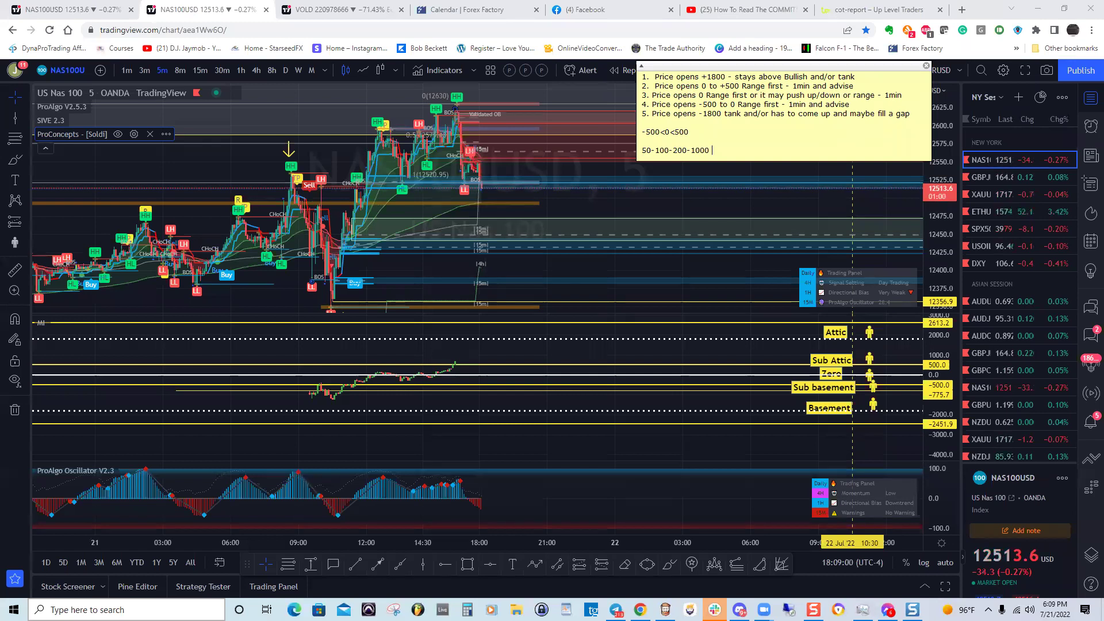
{"action": "type", "text": "-"}
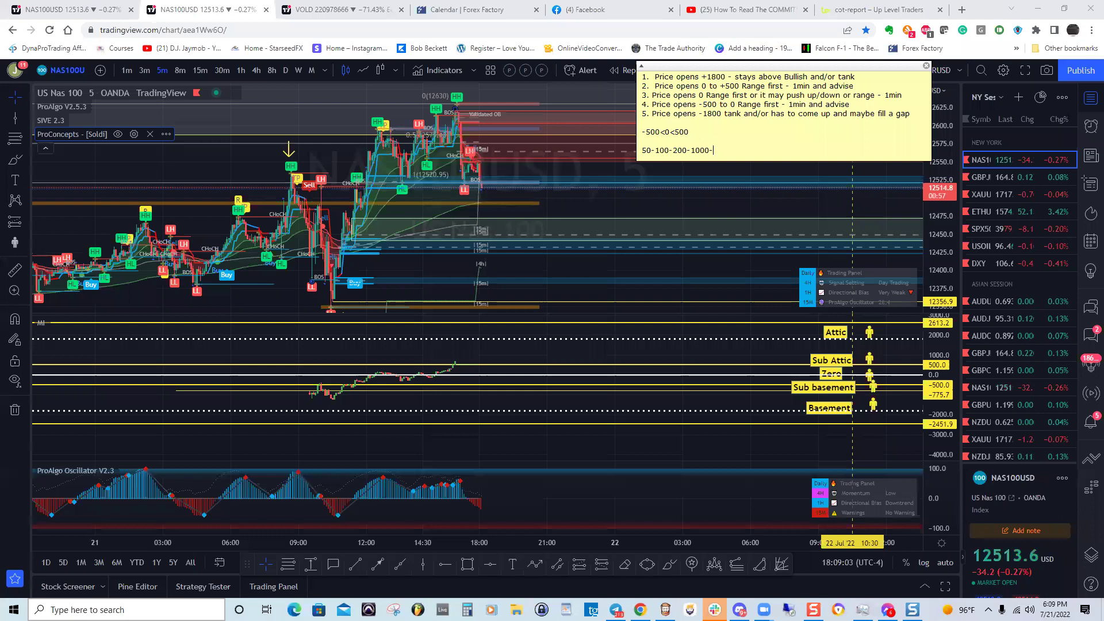
{"action": "type", "text": "5000 "}
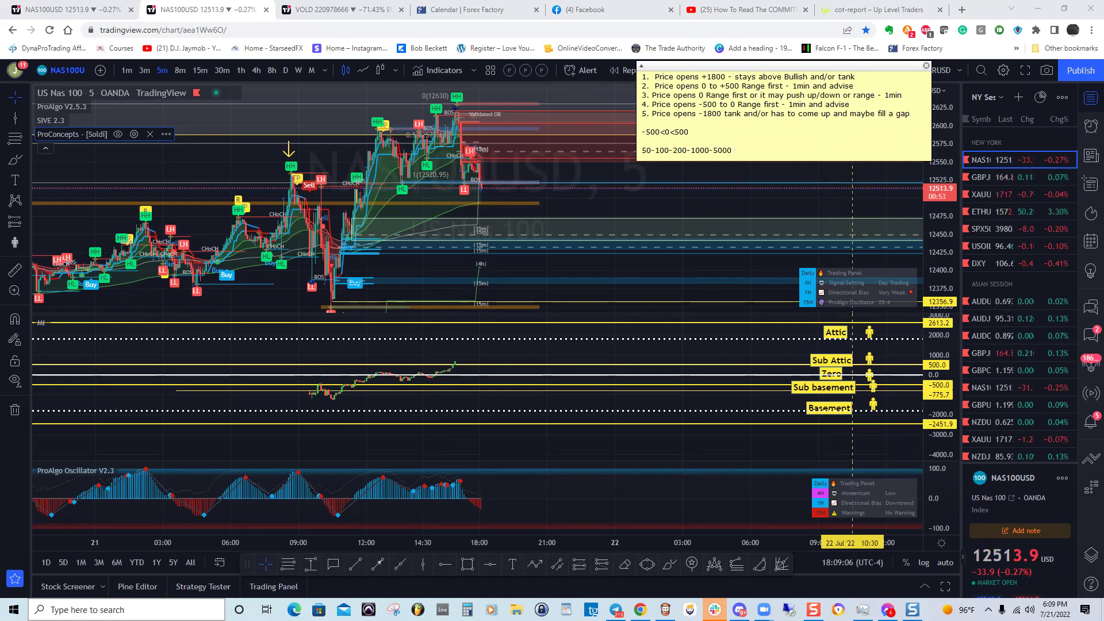
{"action": "type", "text": ".10 or .20"}
{"action": "key", "text": "BackSpace"}
{"action": "type", "text": "20"}
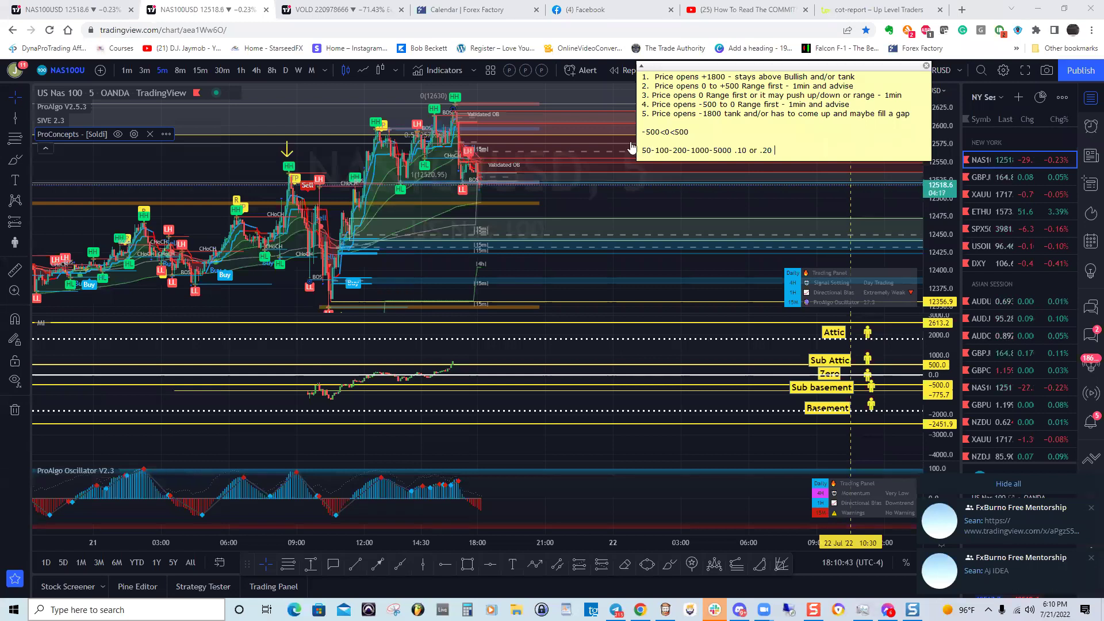
Draw a rising trend line from the 21 July 10:20 low at about 12353.9 to about 12580.9 at 20:20
{"action": "left_click", "coordinate": [561, 194]}
{"action": "left_click_drag", "start_coordinate": [561, 194], "coordinate": [621, 200]}
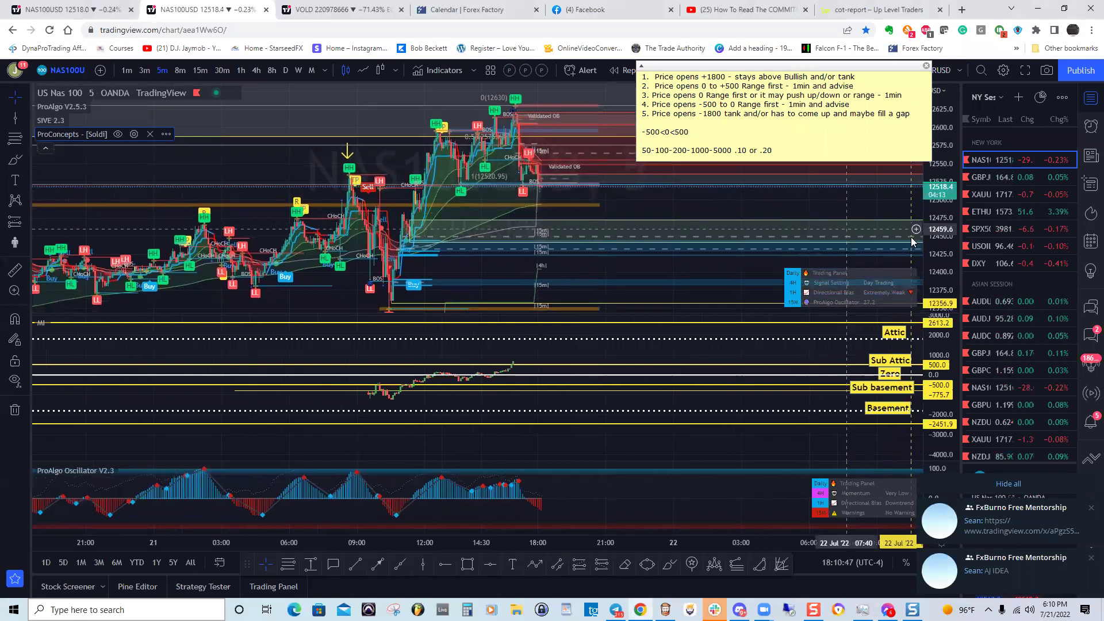
{"action": "left_click_drag", "start_coordinate": [949, 213], "coordinate": [949, 221]}
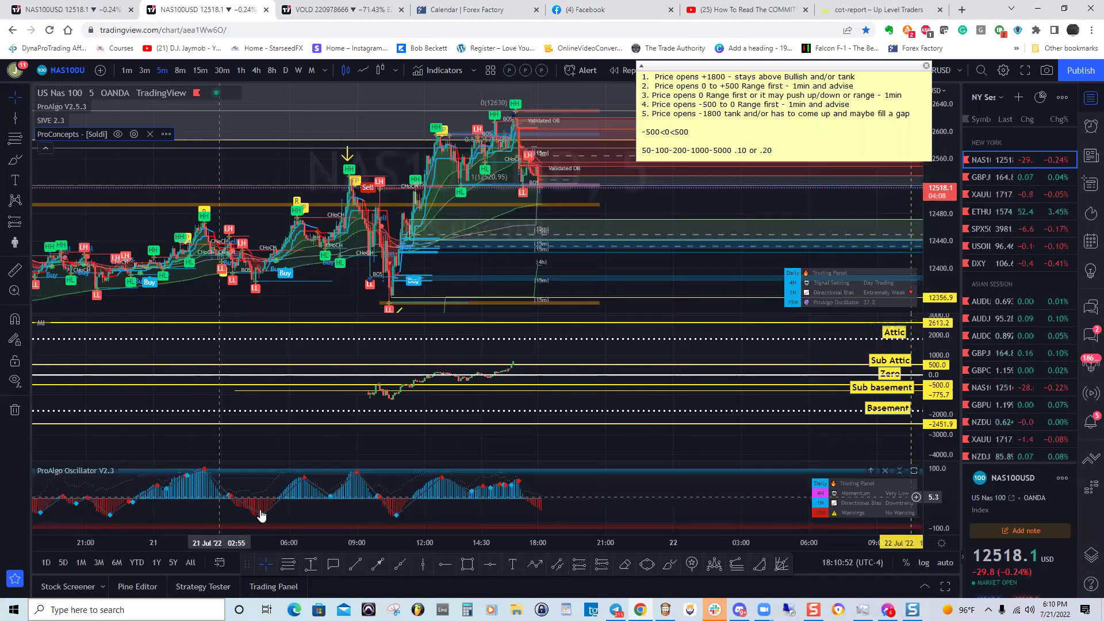
{"action": "key", "text": "alt+t"}
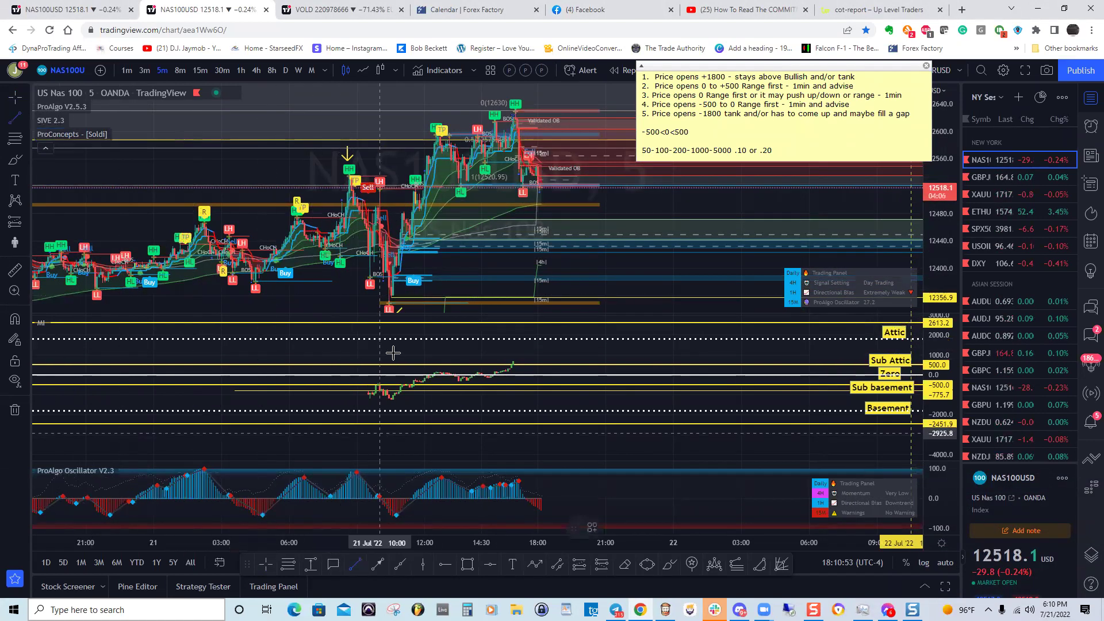
{"action": "left_click", "coordinate": [389, 298]}
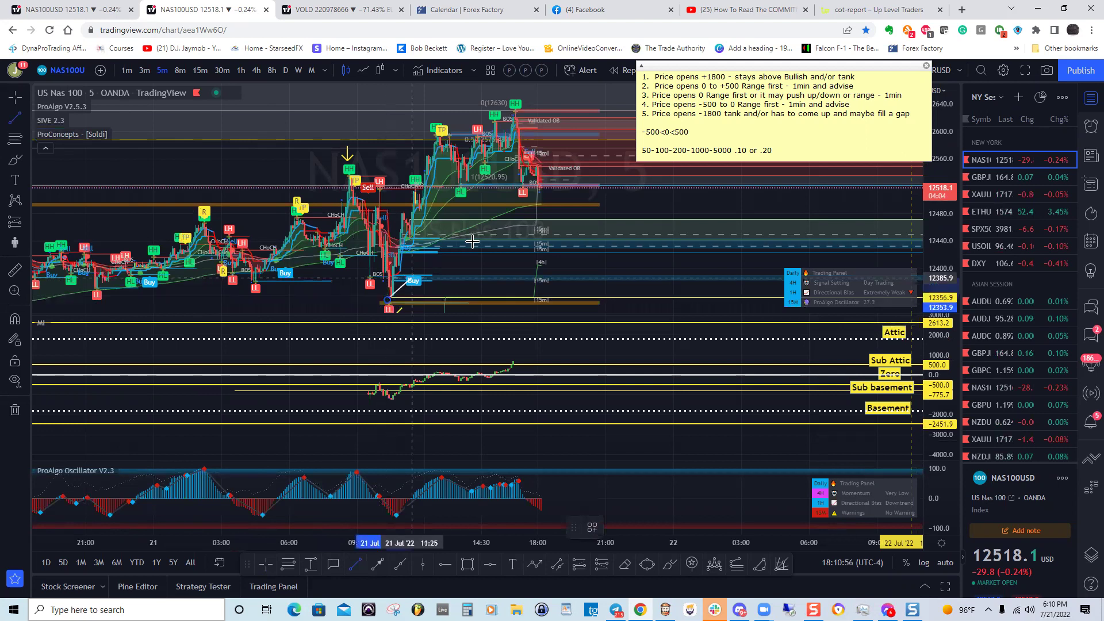
{"action": "left_click", "coordinate": [590, 145]}
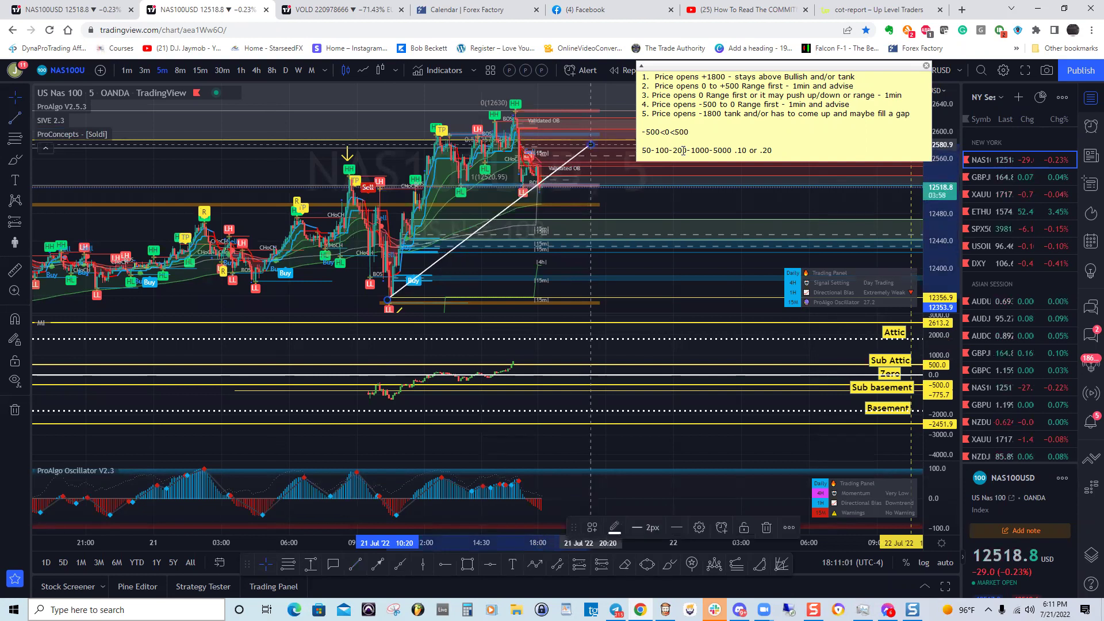
{"action": "left_click", "coordinate": [783, 151]}
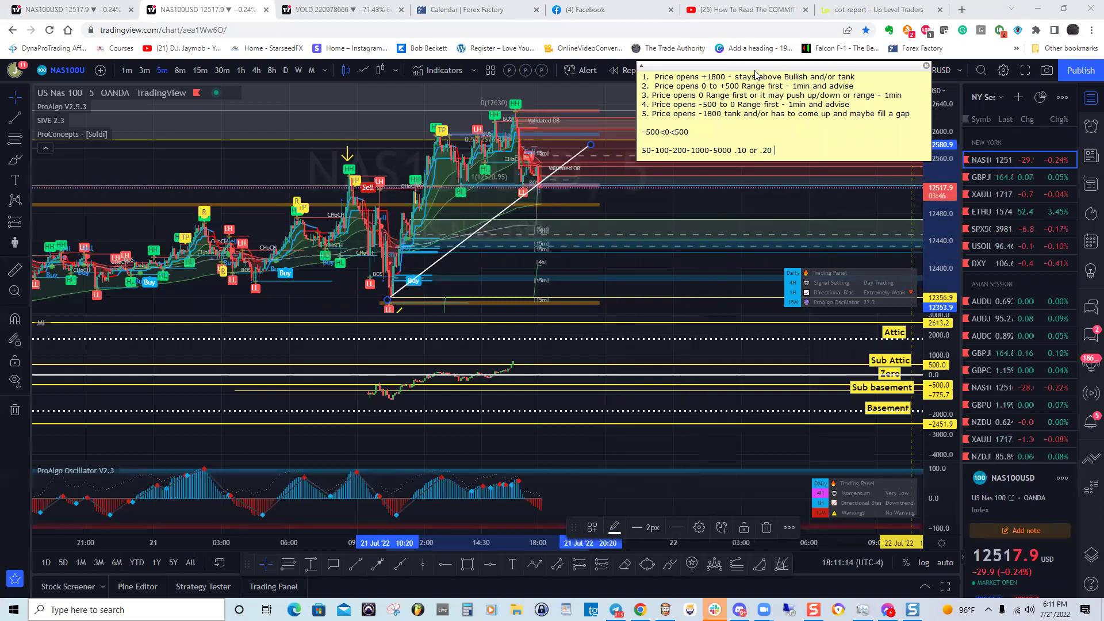
{"action": "left_click_drag", "start_coordinate": [756, 74], "coordinate": [792, 61]}
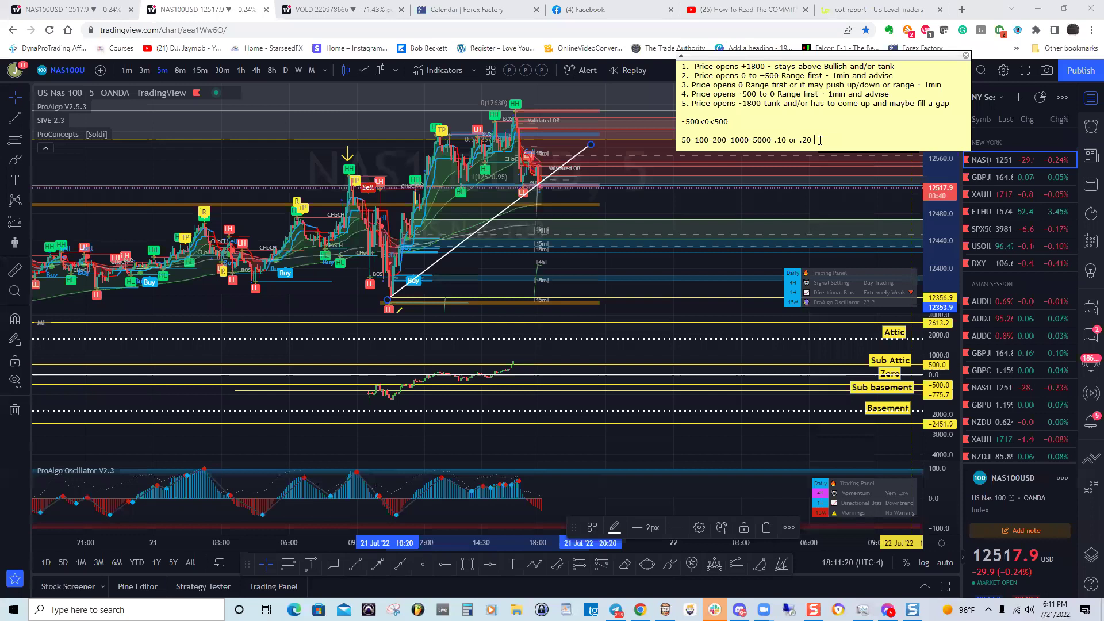
{"action": "key", "text": "Return"}
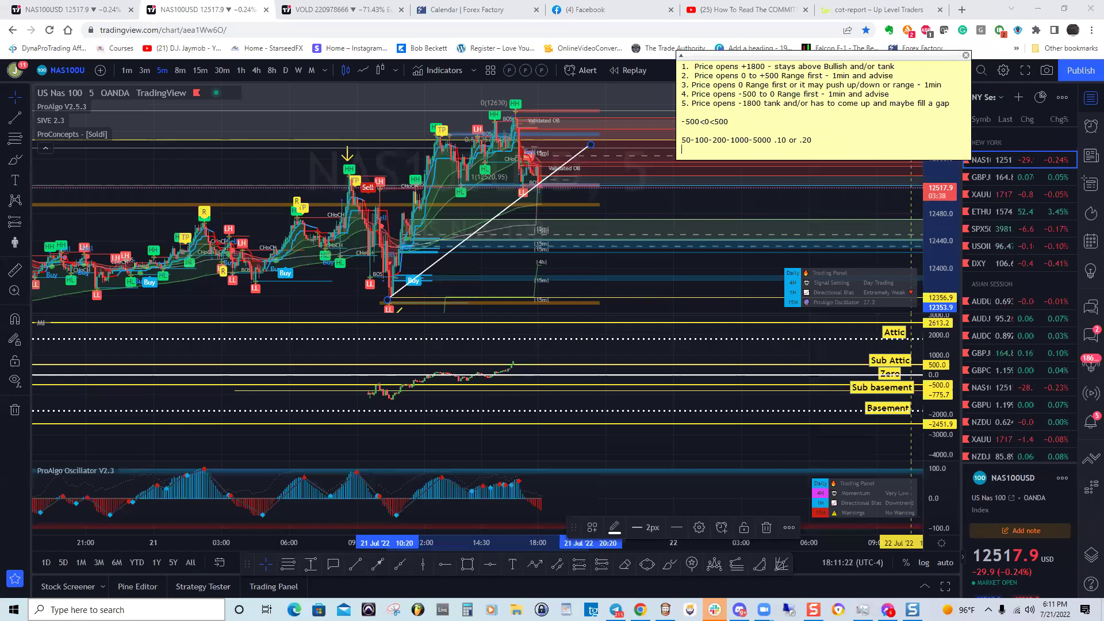
{"action": "type", "text": "The Nas"}
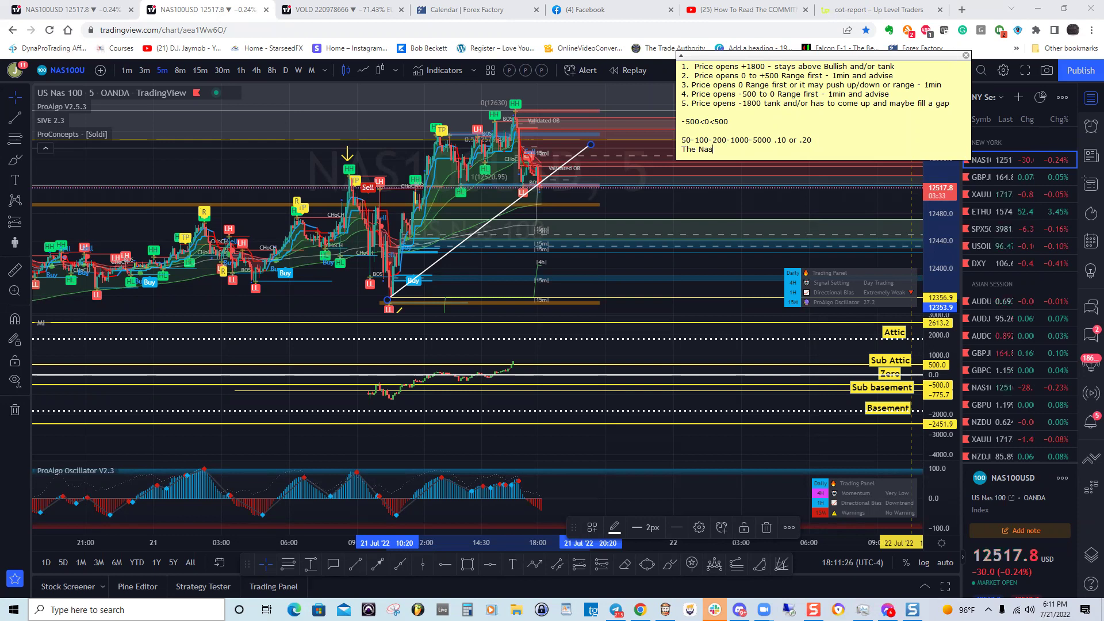
{"action": "type", "text": "100 strategy"}
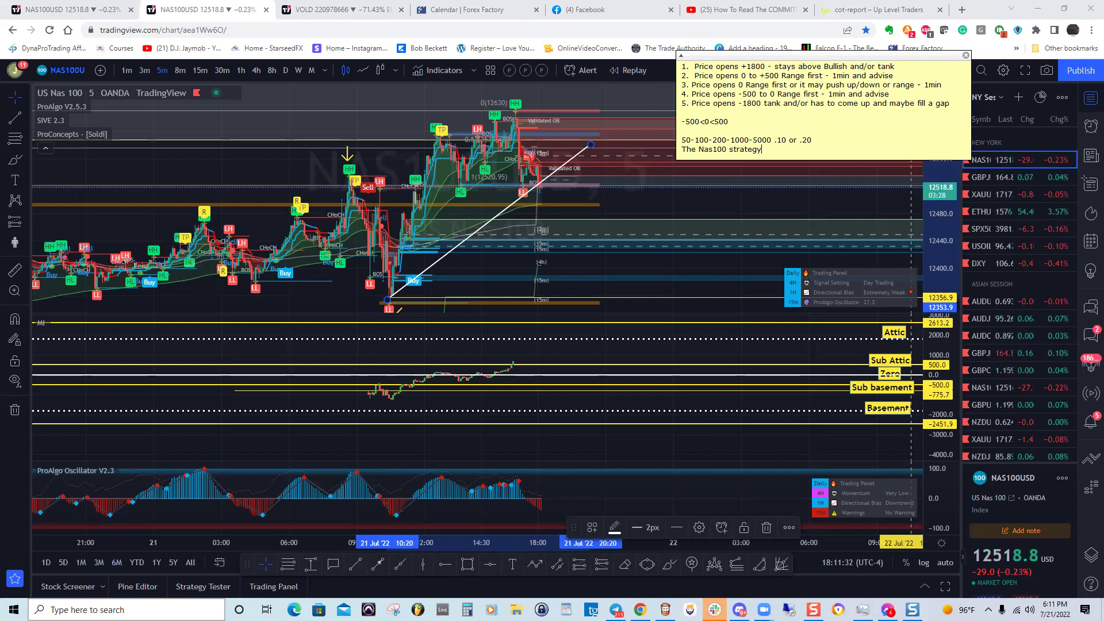
{"action": "right_click", "coordinate": [821, 144]}
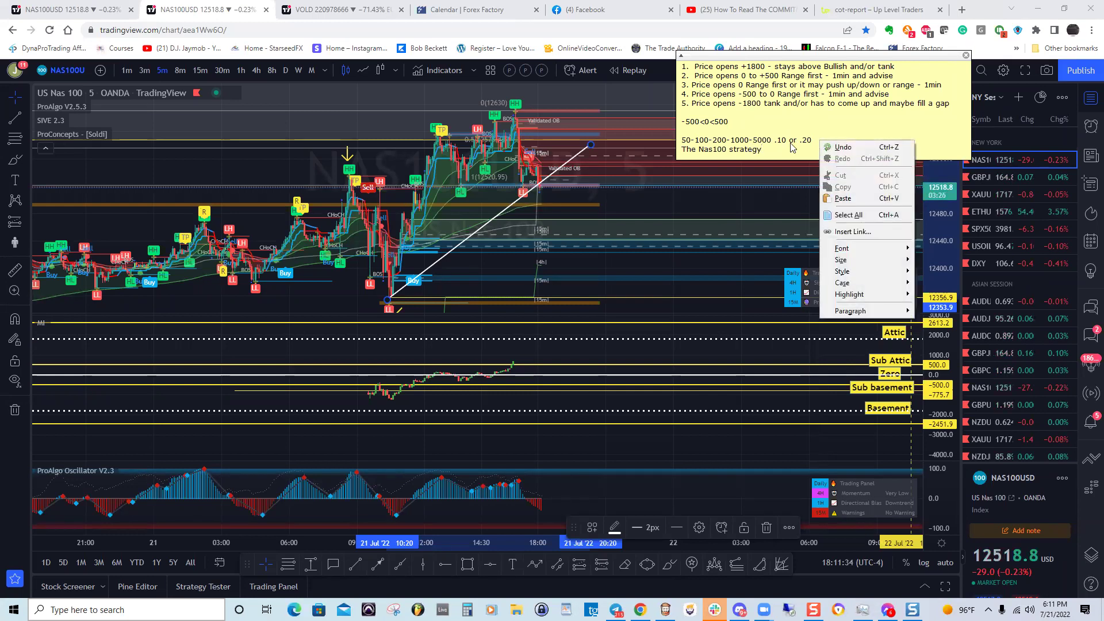
{"action": "left_click", "coordinate": [773, 149]}
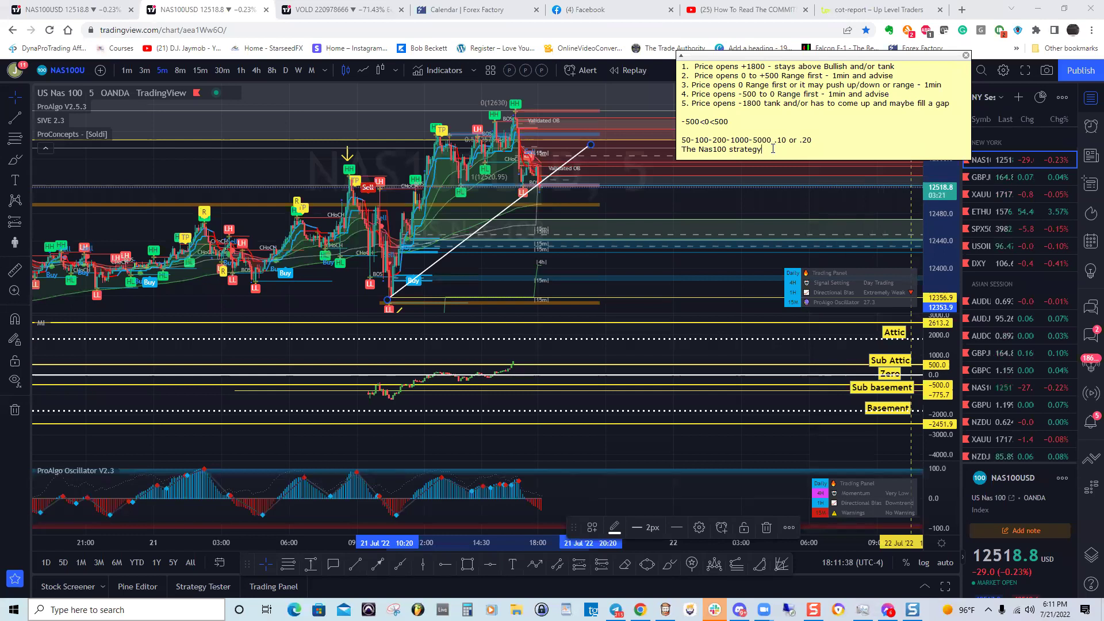
Extend the upper end of the white rising trend line to about 21:30 on 21 July
{"action": "left_click_drag", "start_coordinate": [608, 260], "coordinate": [510, 242]}
{"action": "left_click_drag", "start_coordinate": [520, 131], "coordinate": [545, 126]}
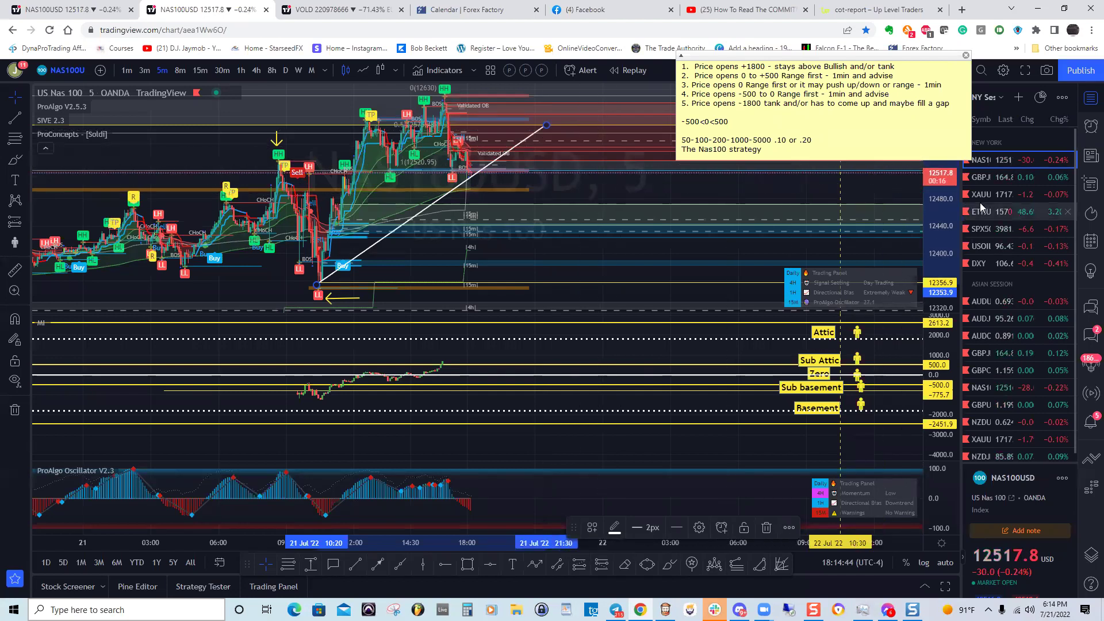
Review the GBPJPY chart around the 21 July session and return to NAS100USD
{"action": "left_click", "coordinate": [980, 178]}
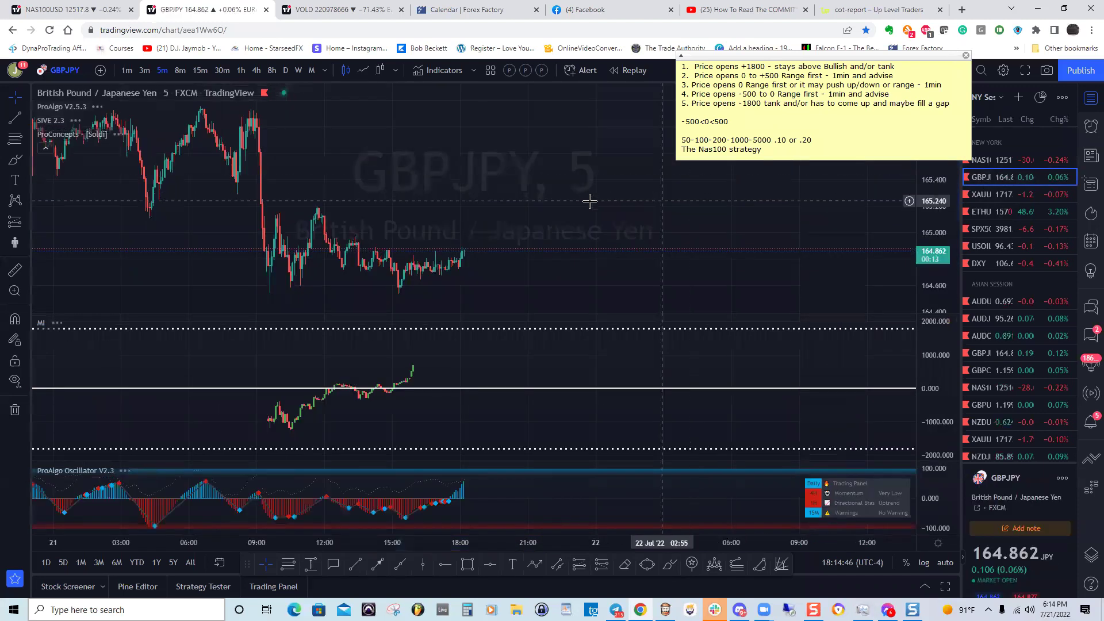
{"action": "left_click_drag", "start_coordinate": [504, 157], "coordinate": [570, 164]}
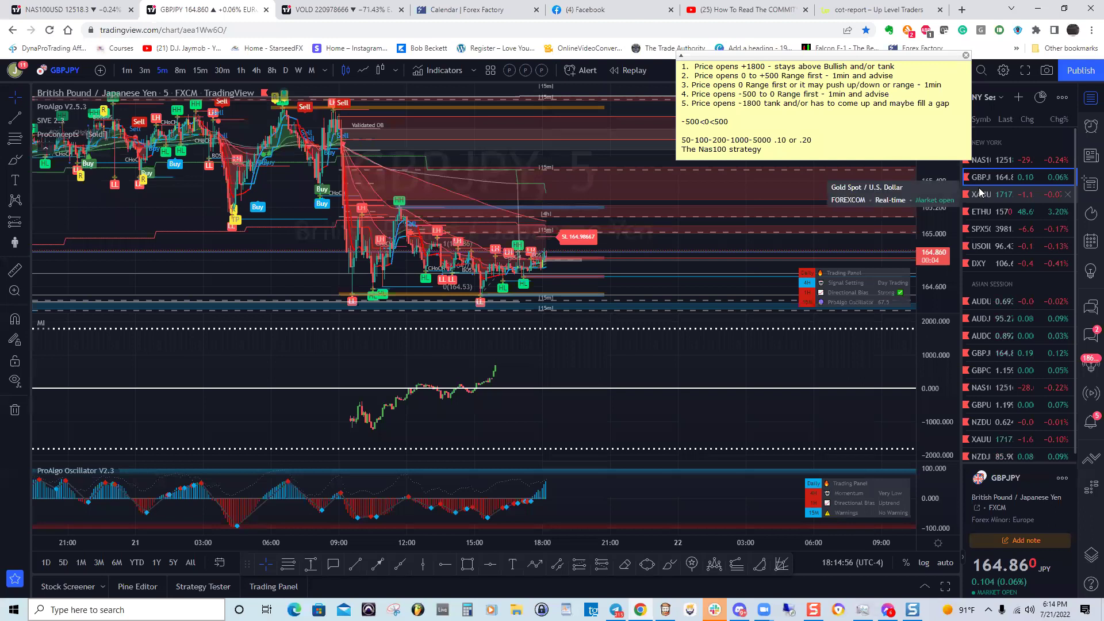
{"action": "left_click", "coordinate": [983, 162]}
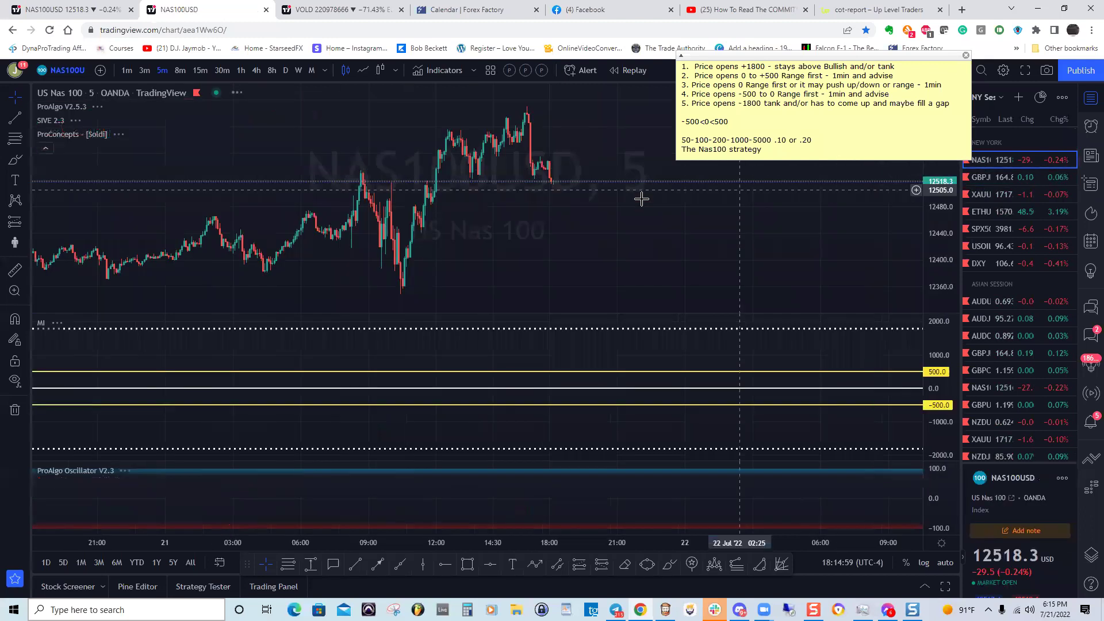
Place a long position at about 12355.1 from 21 July 09:00 and raise its target to about 253.3 points
{"action": "left_click_drag", "start_coordinate": [592, 216], "coordinate": [608, 246]}
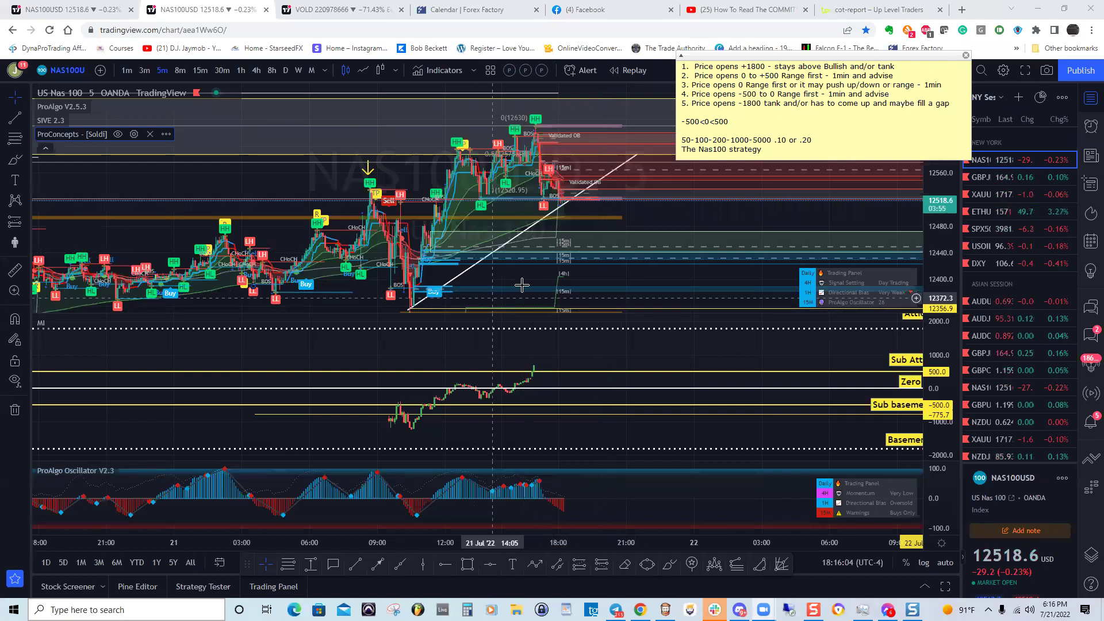
{"action": "left_click_drag", "start_coordinate": [593, 251], "coordinate": [562, 224]}
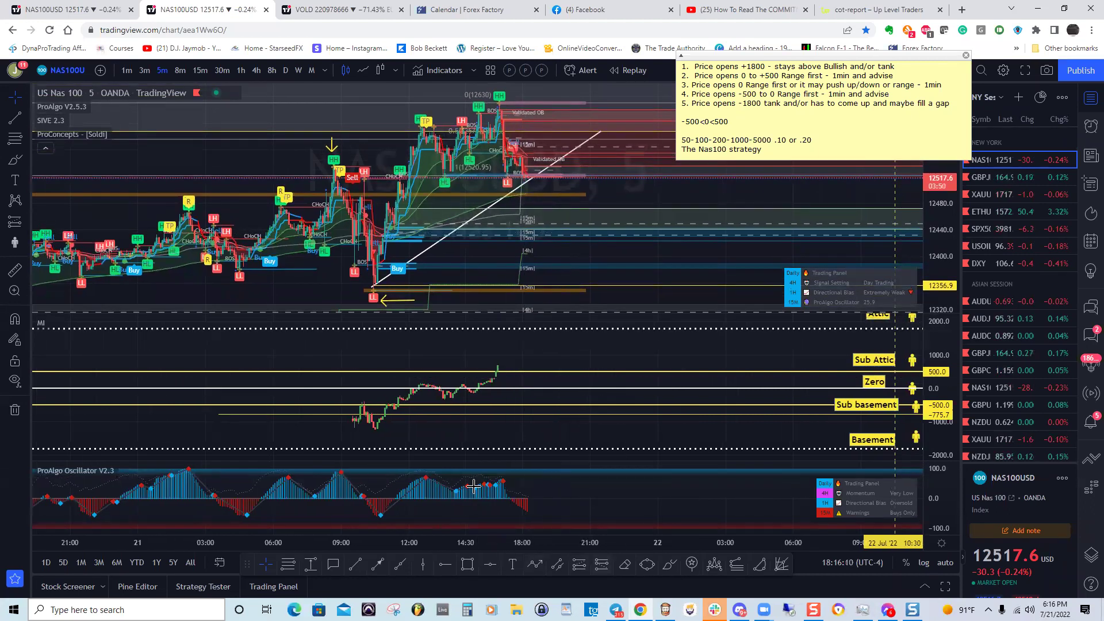
{"action": "left_click", "coordinate": [579, 564]}
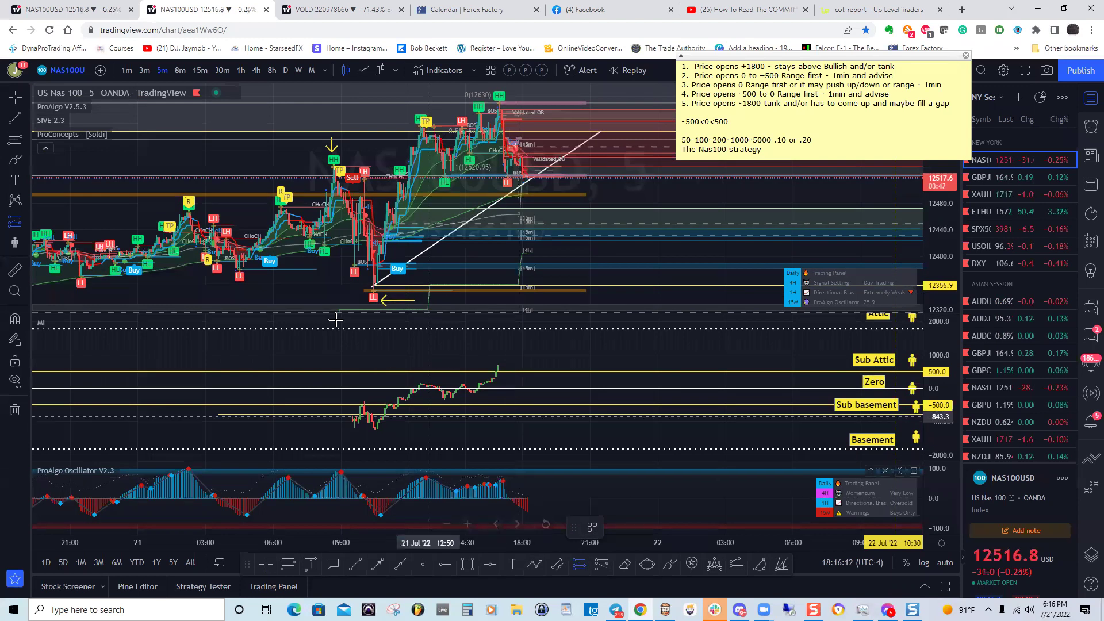
{"action": "left_click", "coordinate": [341, 286]}
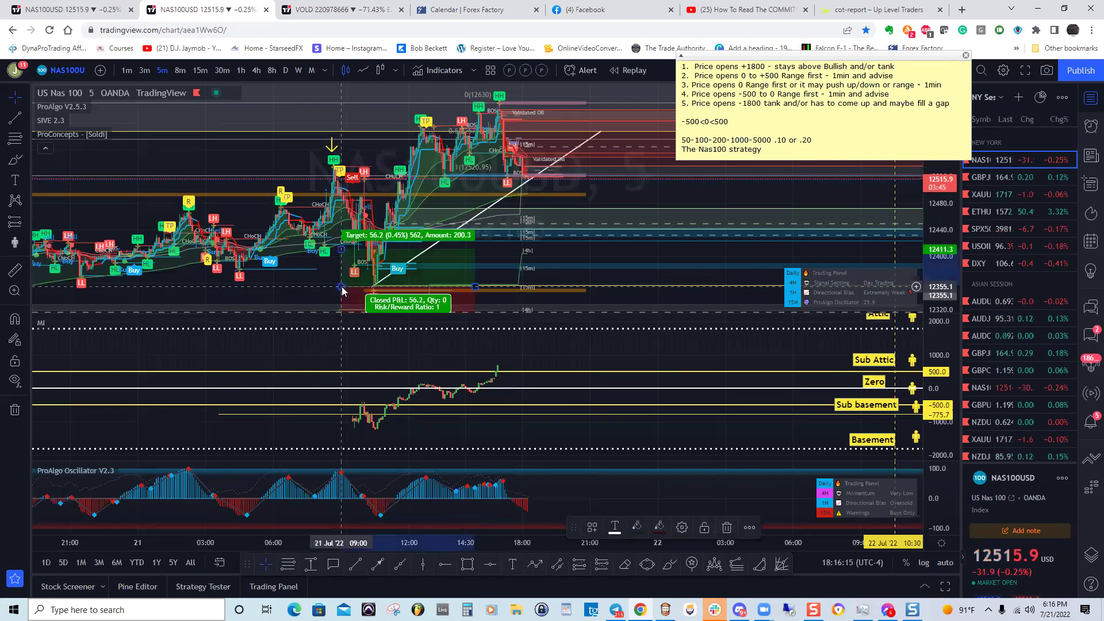
{"action": "left_click_drag", "start_coordinate": [342, 232], "coordinate": [356, 116]}
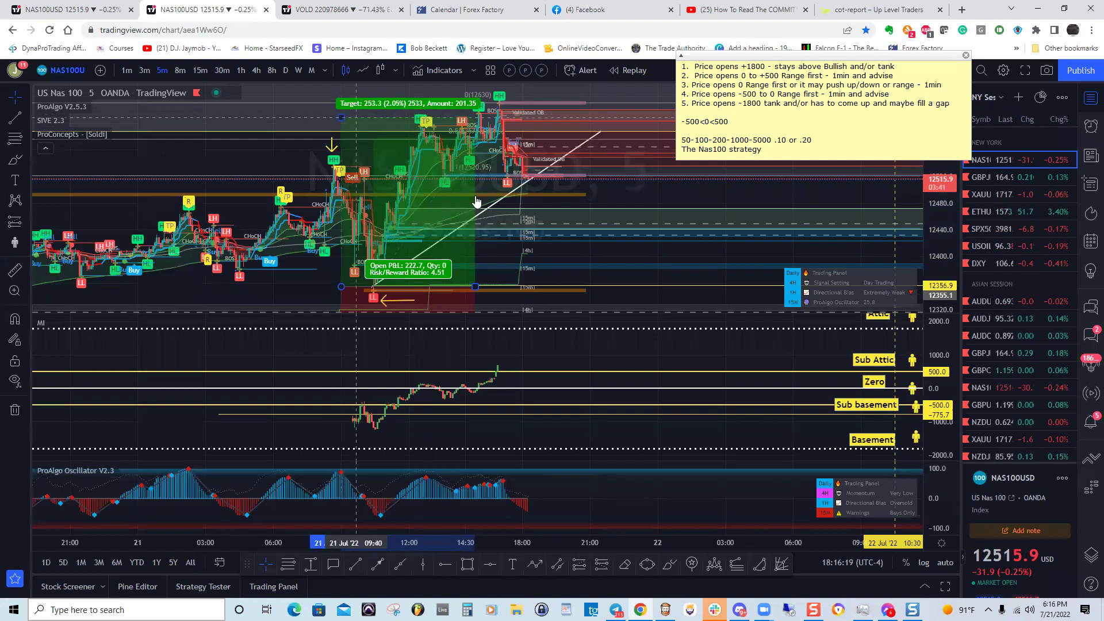
Tighten the long position's stop to about 25.3 points below entry, at about 12329.8
{"action": "mouse_move", "coordinate": [609, 249]}
{"action": "left_mouse_down"}
{"action": "mouse_move", "coordinate": [612, 222]}
{"action": "mouse_move", "coordinate": [613, 232]}
{"action": "left_mouse_up"}
{"action": "left_click_drag", "start_coordinate": [935, 205], "coordinate": [935, 227]}
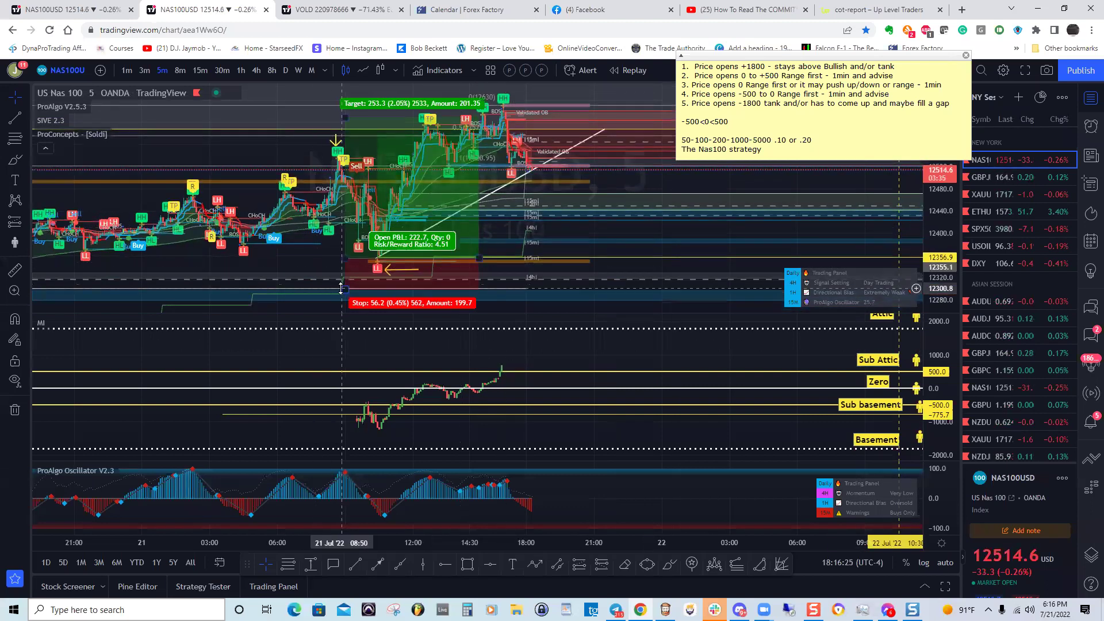
{"action": "left_click_drag", "start_coordinate": [345, 288], "coordinate": [345, 280]}
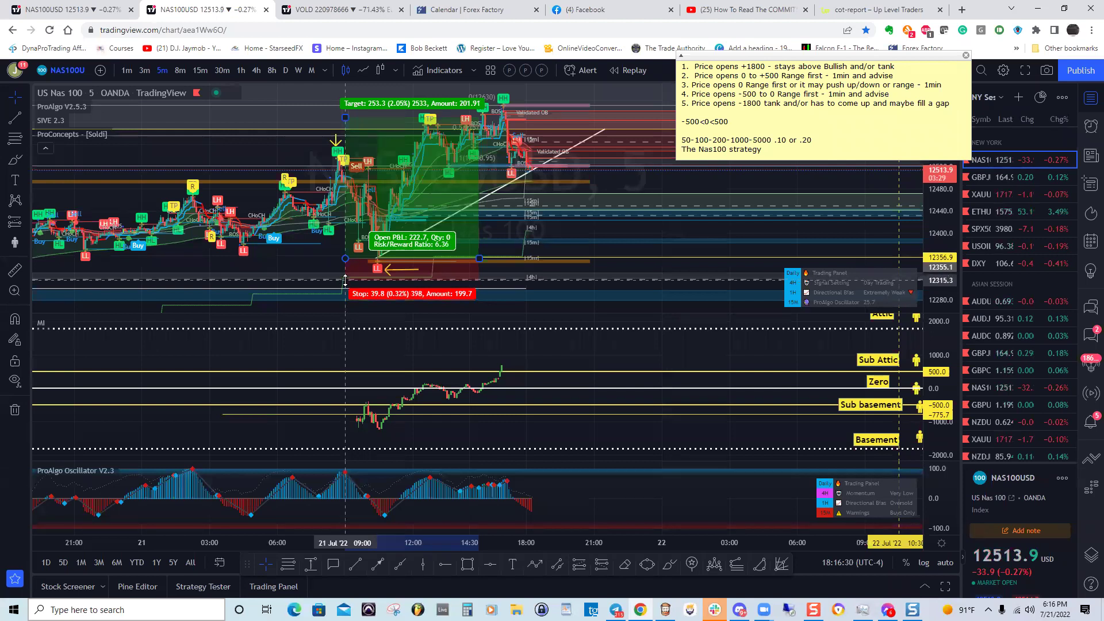
{"action": "left_click_drag", "start_coordinate": [345, 280], "coordinate": [345, 280]}
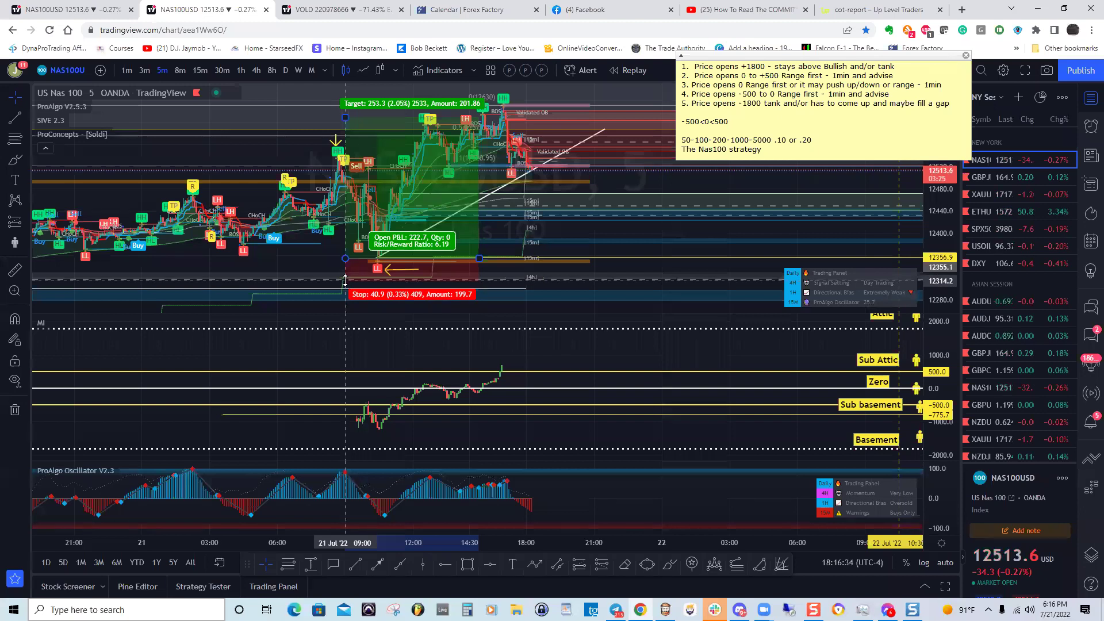
{"action": "left_click_drag", "start_coordinate": [345, 281], "coordinate": [343, 279]}
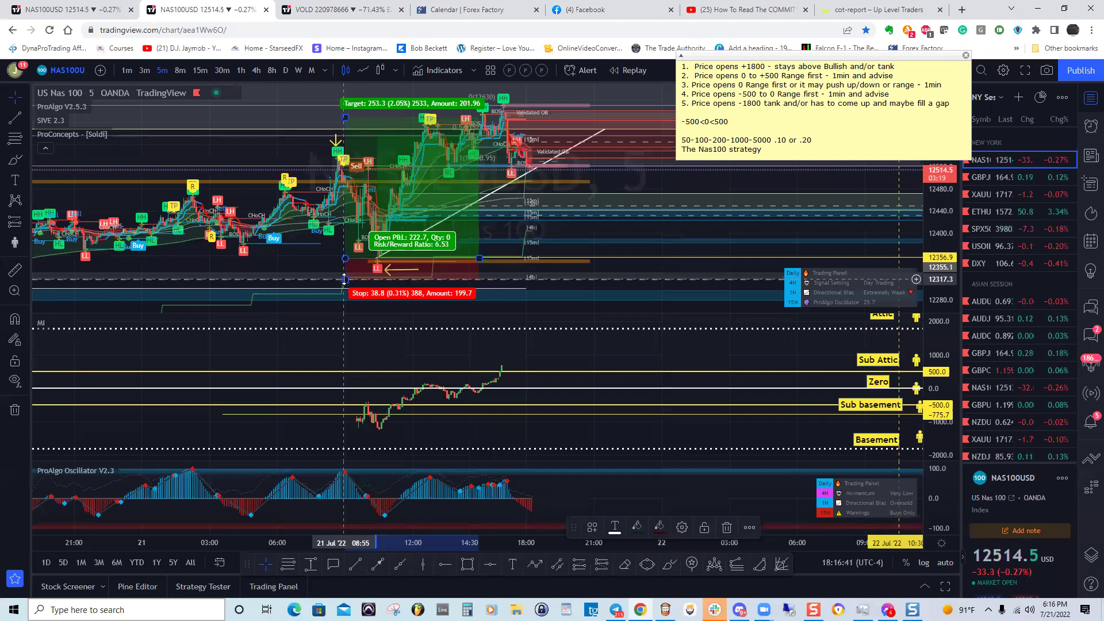
{"action": "left_click_drag", "start_coordinate": [344, 279], "coordinate": [345, 272]}
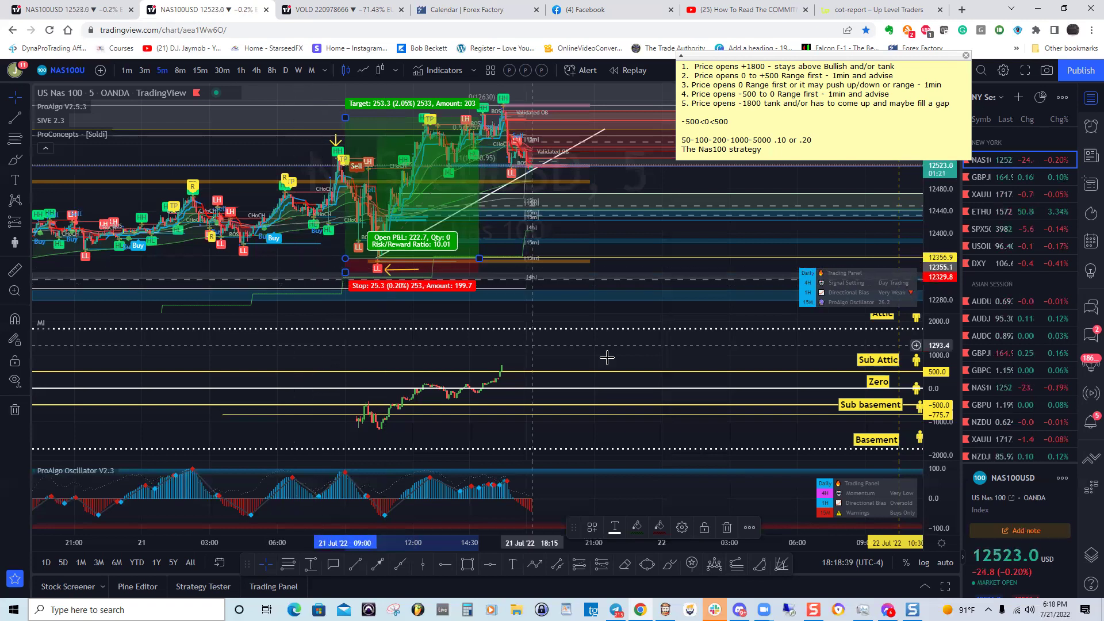
Examine the MI levels marked for the 22 July open, compressing the MI scale slightly
{"action": "left_click_drag", "start_coordinate": [636, 354], "coordinate": [501, 364]}
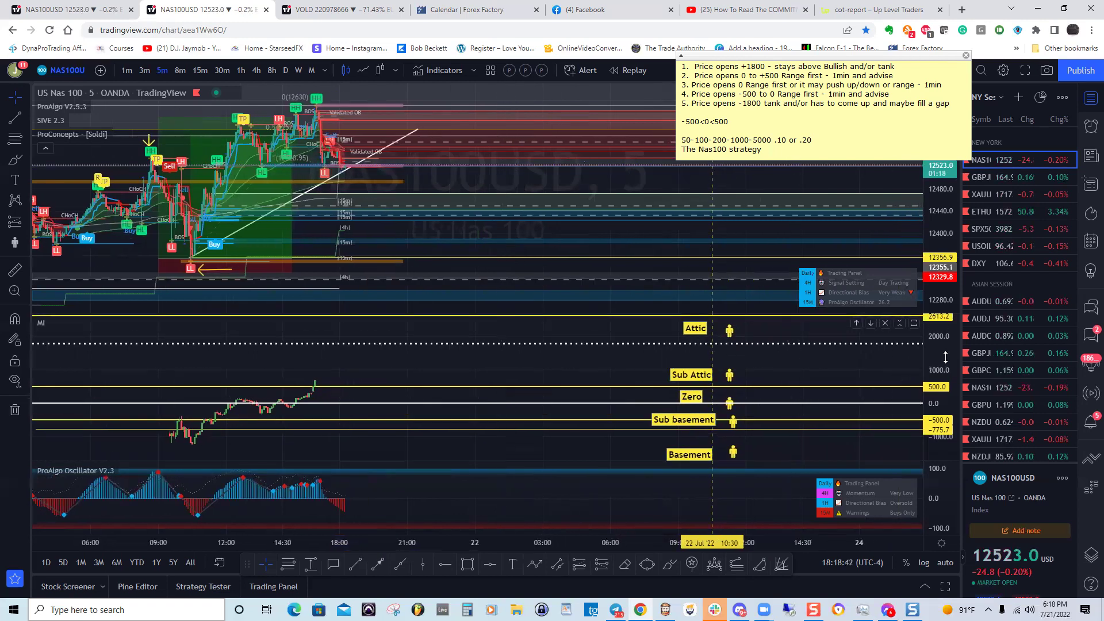
{"action": "left_click_drag", "start_coordinate": [941, 360], "coordinate": [941, 368]}
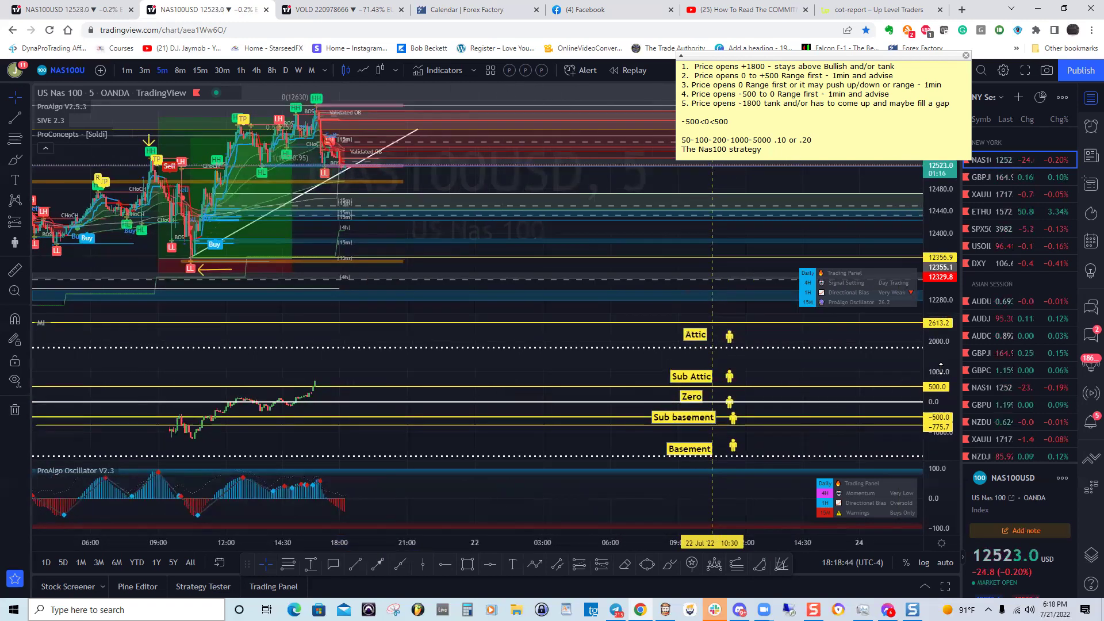